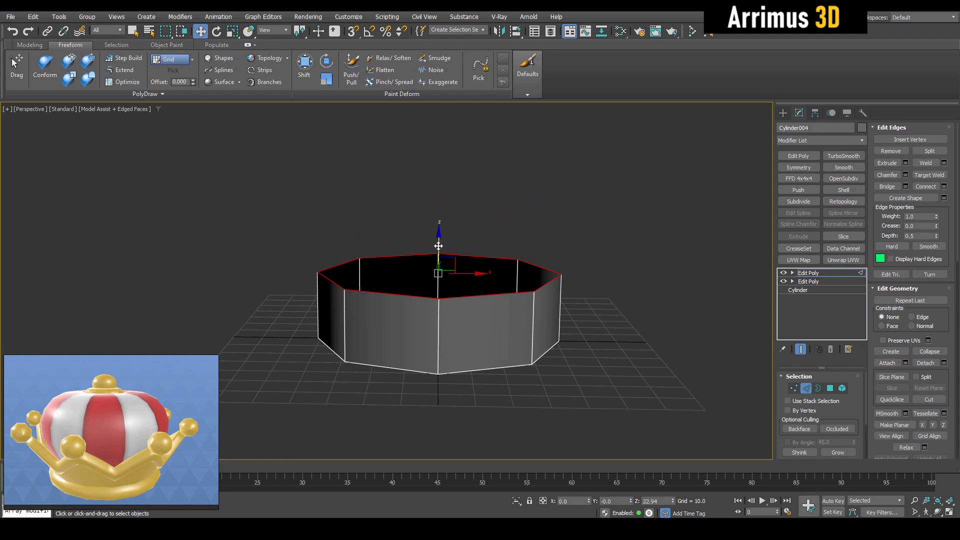
# Scale the cylinder's open top edge loop outward into a flared bowl shape and raise it along Z.
pyautogui.press('r')
pyautogui.moveTo(439, 246); pyautogui.dragTo(452, 193)
pyautogui.press('w')
pyautogui.moveTo(440, 203); pyautogui.dragTo(432, 228, button='middle')
pyautogui.moveTo(432, 229); pyautogui.dragTo(433, 193)
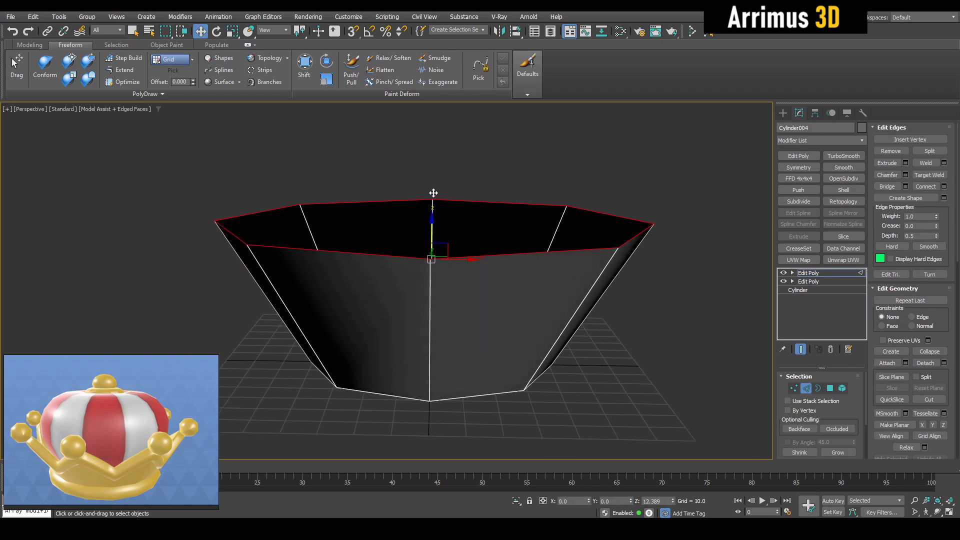
pyautogui.scroll(-5, 435, 196)
pyautogui.moveTo(436, 205)
pyautogui.keyDown('alt'); pyautogui.mouseDown(button='middle')
pyautogui.moveTo(444, 249)
pyautogui.moveTo(447, 220)
pyautogui.mouseUp(button='middle'); pyautogui.keyUp('alt')
pyautogui.scroll(5, 451, 245)
# Reselect the entire edge loop around the flared bowl's top rim.
pyautogui.press('2')
pyautogui.press('q')
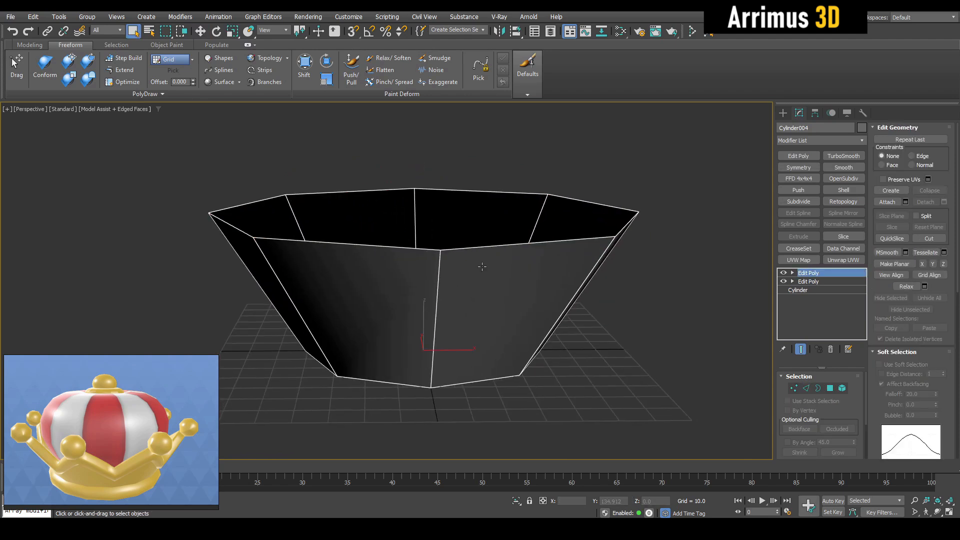
pyautogui.moveTo(482, 267)
pyautogui.keyDown('alt'); pyautogui.mouseDown(button='middle')
pyautogui.moveTo(480, 290)
pyautogui.moveTo(479, 260)
pyautogui.mouseUp(button='middle'); pyautogui.keyUp('alt')
pyautogui.press('2')
pyautogui.doubleClick(480, 226)
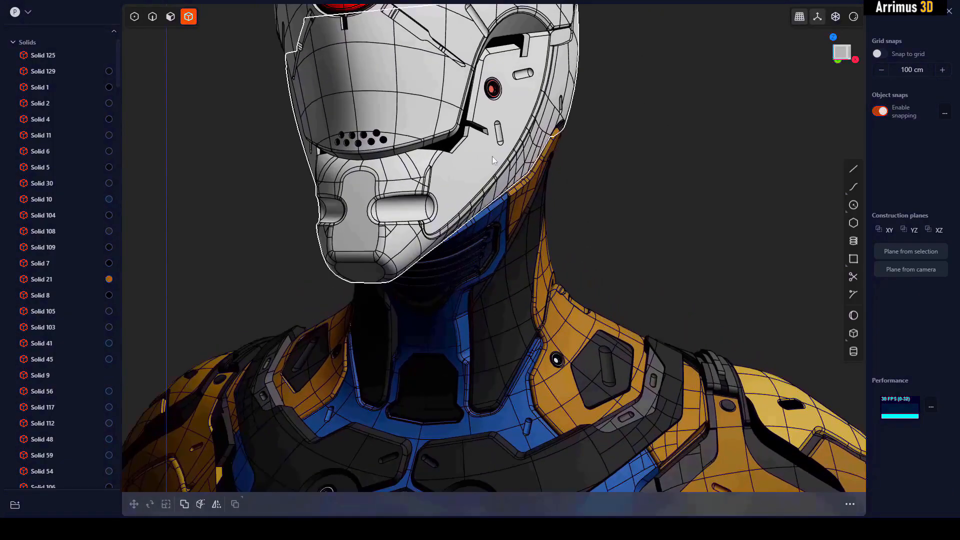
pyautogui.keyDown('shift'); pyautogui.moveTo(492, 160); pyautogui.dragTo(481, 257, button='middle'); pyautogui.keyUp('shift')
pyautogui.scroll(3, 470, 181)
pyautogui.hotkey('alt', 'shift', 'z')
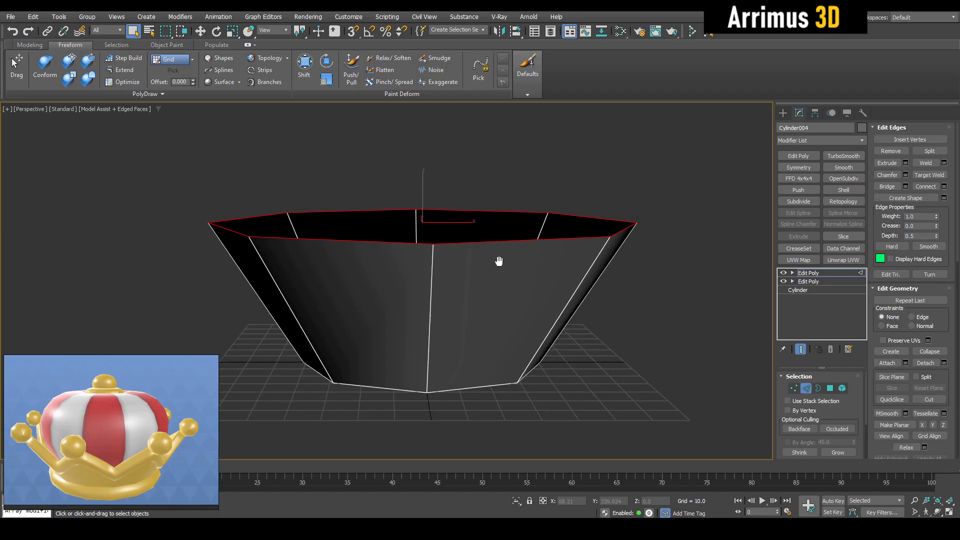
# Add a TurboSmooth modifier to the flared bowl and raise its iterations for a denser round mesh.
pyautogui.scroll(-2, 499, 262)
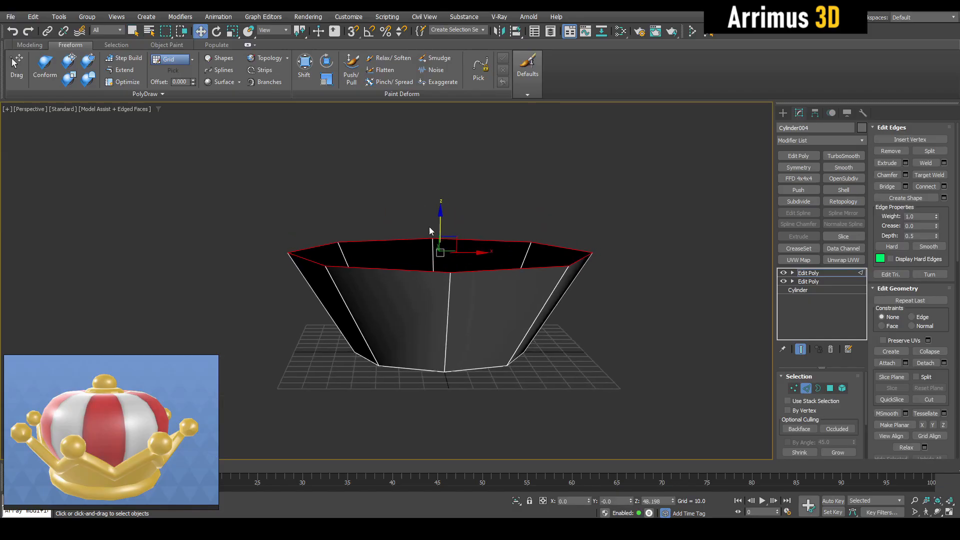
pyautogui.click(844, 155)
pyautogui.click(852, 391)
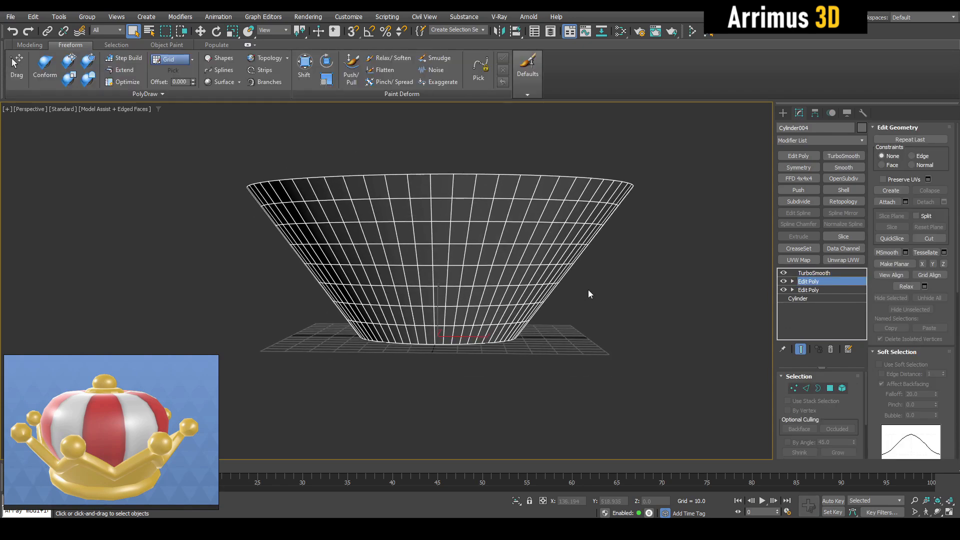
# Clone one front side polygon of the bowl beside it as a separate object.
pyautogui.press('4')
pyautogui.click(500, 274)
pyautogui.keyDown('shift'); pyautogui.moveTo(499, 274); pyautogui.dragTo(700, 274); pyautogui.keyUp('shift')
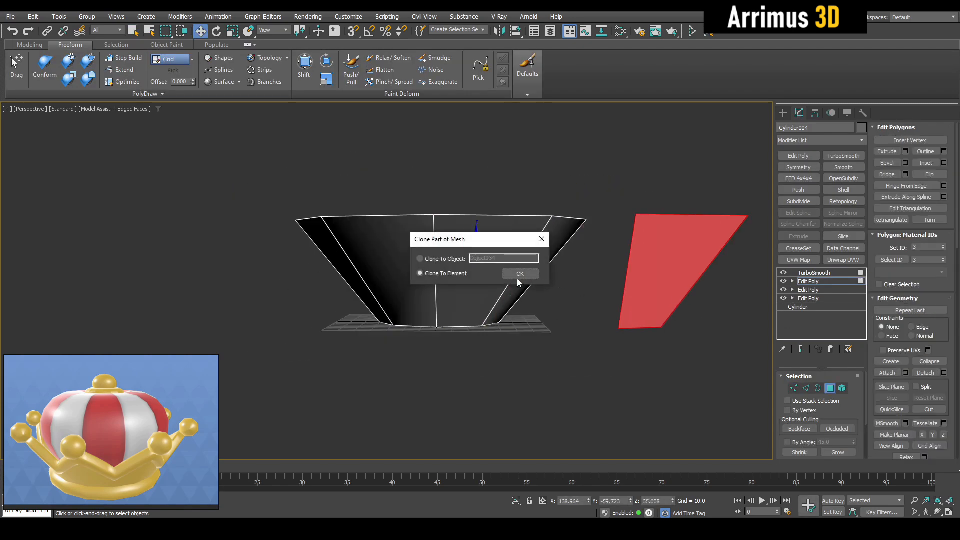
pyautogui.click(522, 278)
# Delete all vertices of the cloned polygon object to leave an empty editable mesh.
pyautogui.press('q')
pyautogui.press('4')
pyautogui.click(654, 276)
pyautogui.press('1')
pyautogui.hotkey('ctrl', 'a')
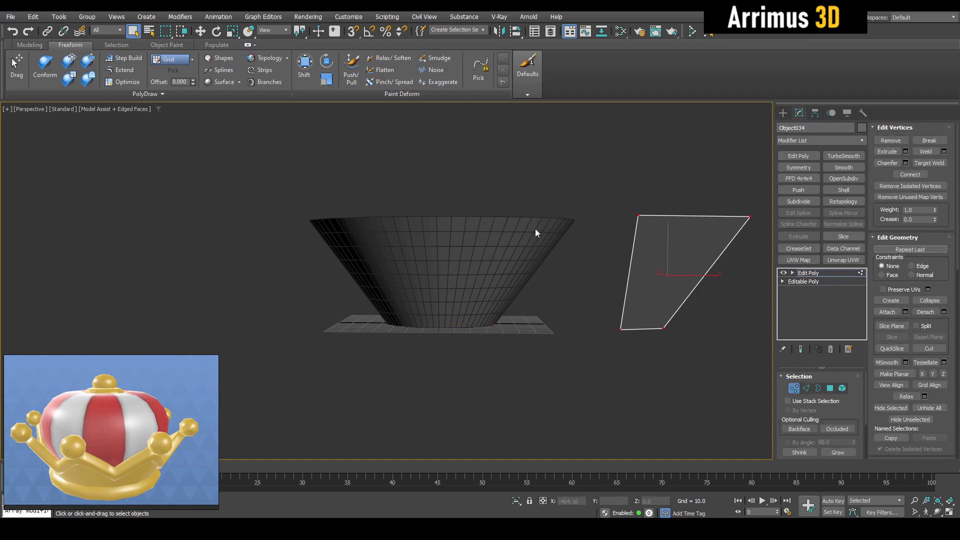
pyautogui.press('Delete')
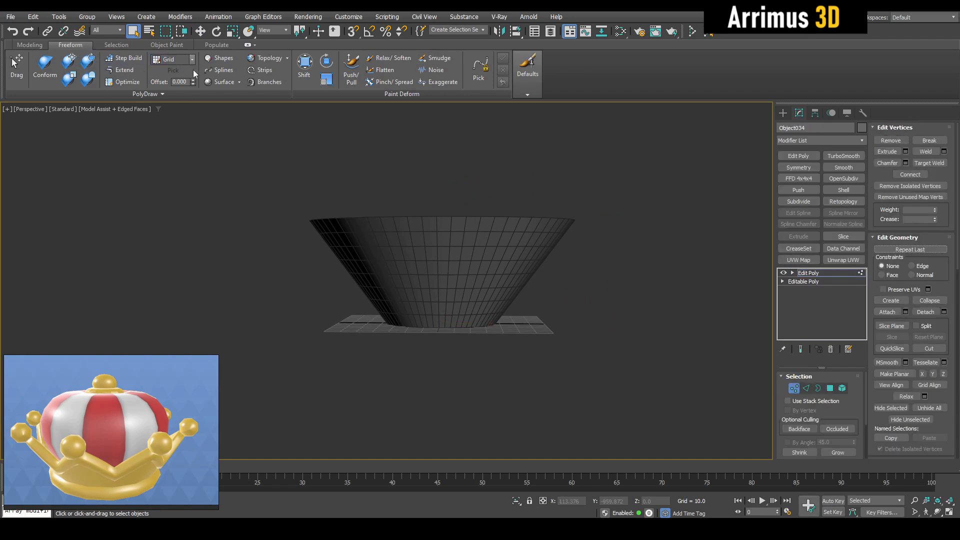
# Set PolyDraw to draw on a surface and pick the smoothed bowl, Cylinder004, as the target.
pyautogui.click(192, 59)
pyautogui.click(187, 87)
pyautogui.click(174, 71)
pyautogui.click(441, 260)
pyautogui.press('q')
pyautogui.scroll(4, 382, 220)
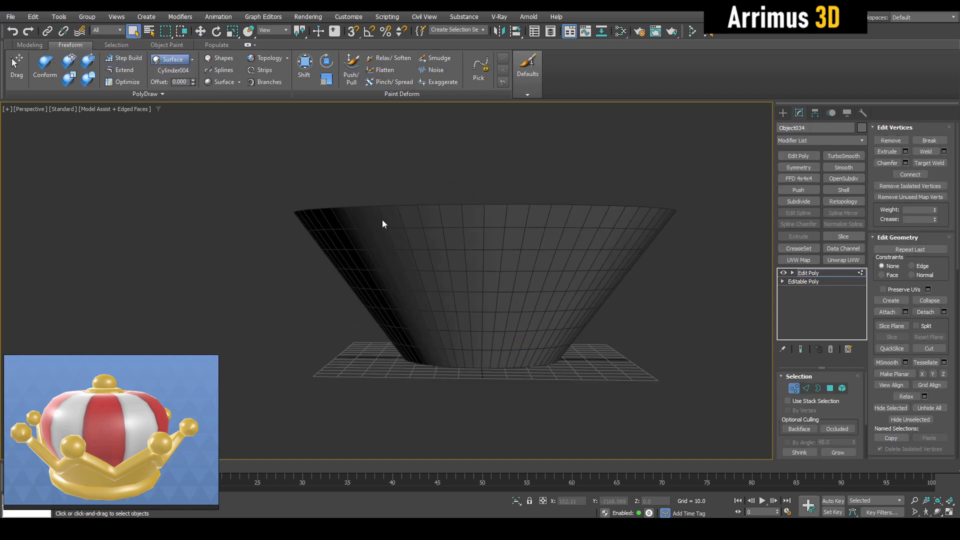
# Build a small right triangle on the bowl's front with Step Build and set the surface offset to 0.1.
pyautogui.scroll(5, 515, 330)
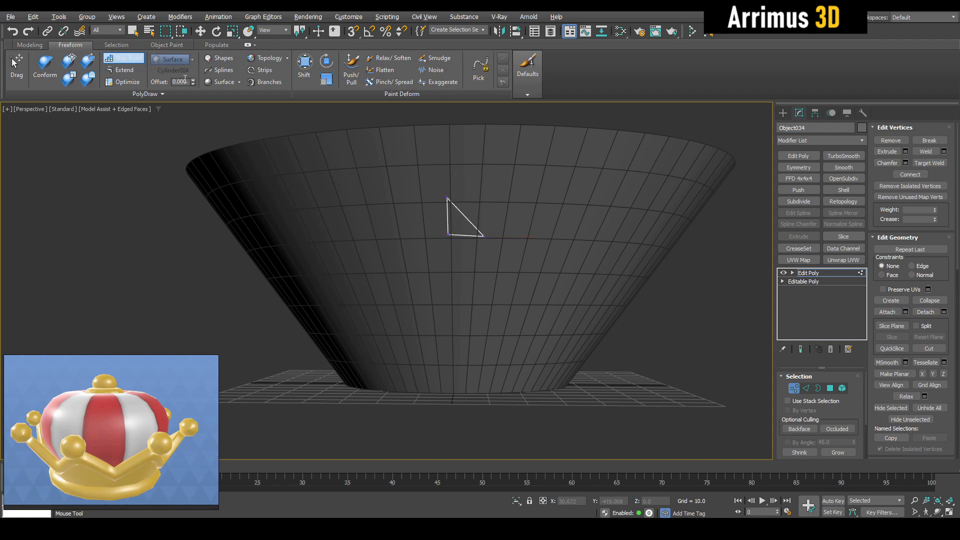
pyautogui.doubleClick(183, 81)
pyautogui.write('0.1')
pyautogui.press('Return')
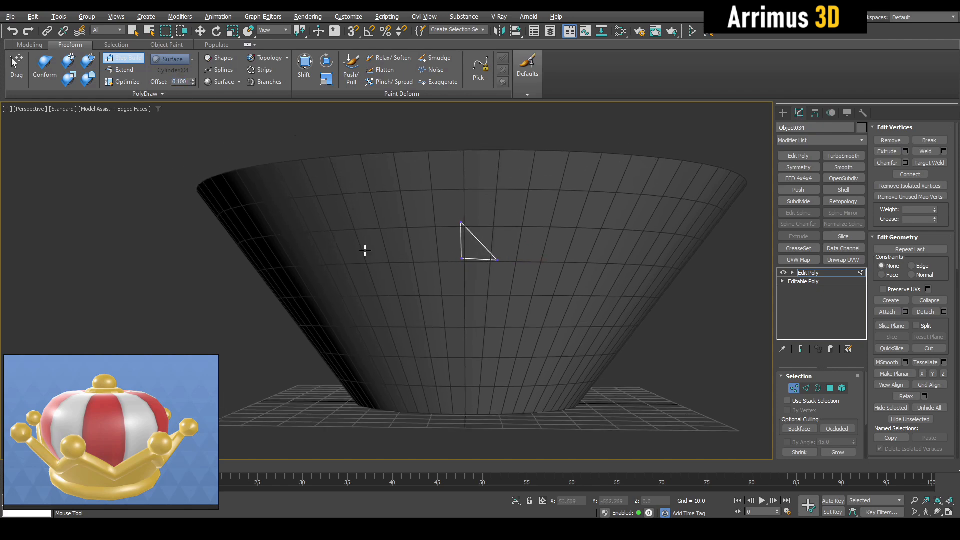
pyautogui.scroll(4, 470, 255)
pyautogui.scroll(-6, 521, 248)
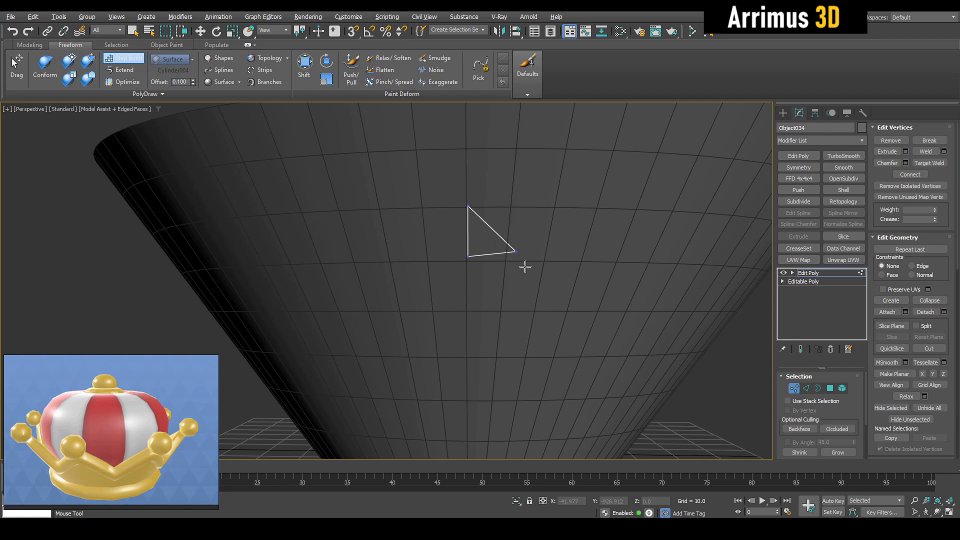
# Add an X-axis Symmetry, an Edit Poly and a Shell with an outer amount of 2.34 to the triangle.
pyautogui.click(799, 167)
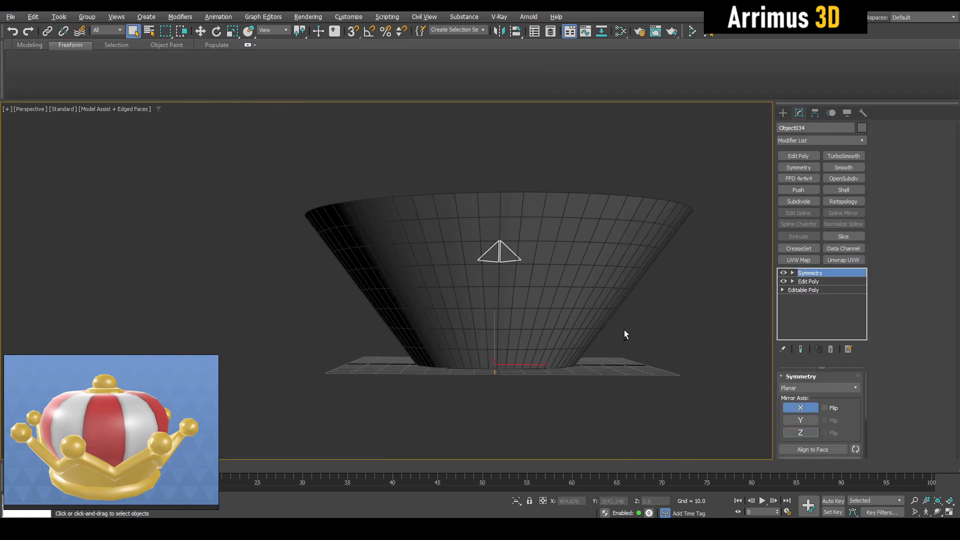
pyautogui.scroll(2, 620, 358)
pyautogui.keyDown('alt'); pyautogui.moveTo(624, 329); pyautogui.dragTo(678, 275, button='middle'); pyautogui.keyUp('alt')
pyautogui.click(799, 156)
pyautogui.click(841, 193)
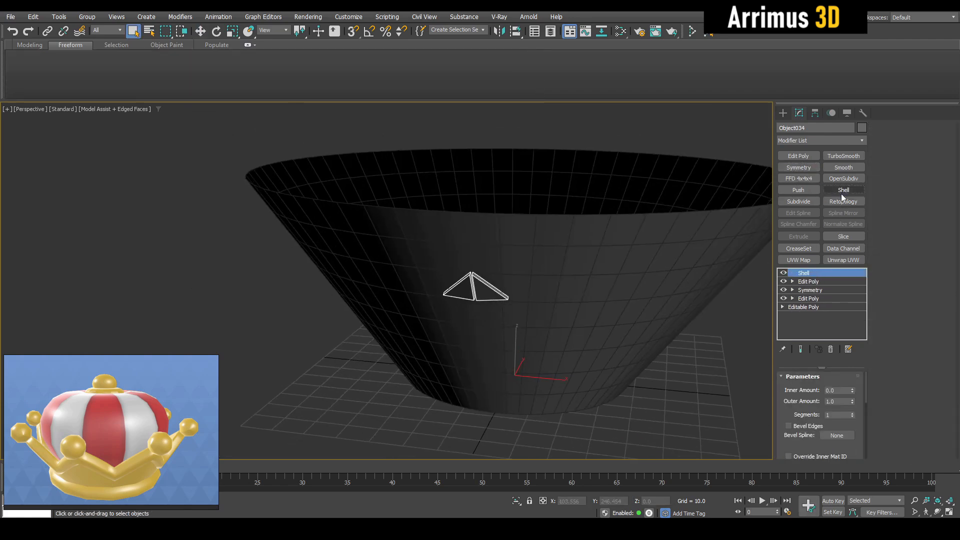
pyautogui.keyDown('alt'); pyautogui.moveTo(561, 320); pyautogui.dragTo(568, 272, button='middle'); pyautogui.keyUp('alt')
# Rotate-clone the mirrored spike around the bowl's Z axis at 45-degree steps as instances.
pyautogui.press('e')
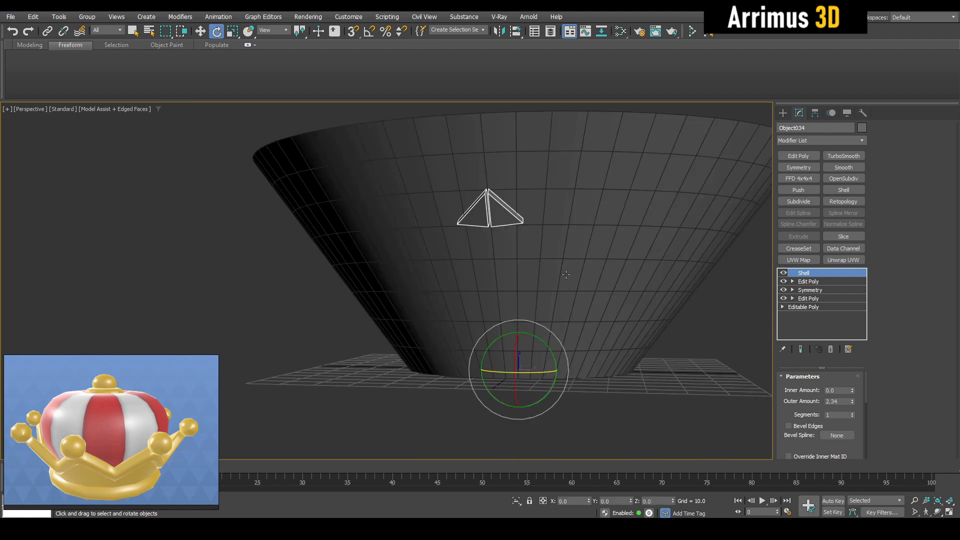
pyautogui.scroll(-3, 483, 262)
pyautogui.keyDown('alt'); pyautogui.moveTo(494, 321); pyautogui.dragTo(482, 333, button='middle'); pyautogui.keyUp('alt')
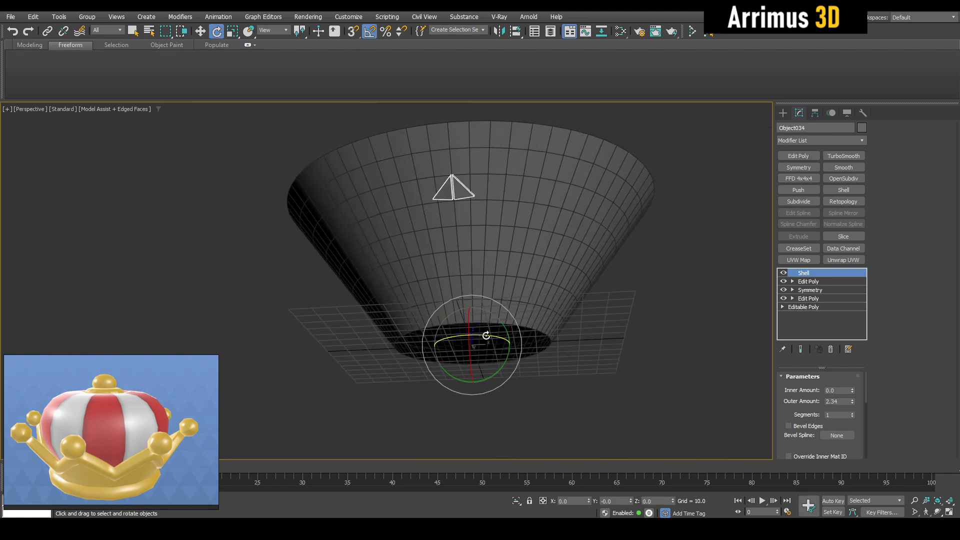
pyautogui.keyDown('shift'); pyautogui.moveTo(478, 337); pyautogui.dragTo(478, 338); pyautogui.keyUp('shift')
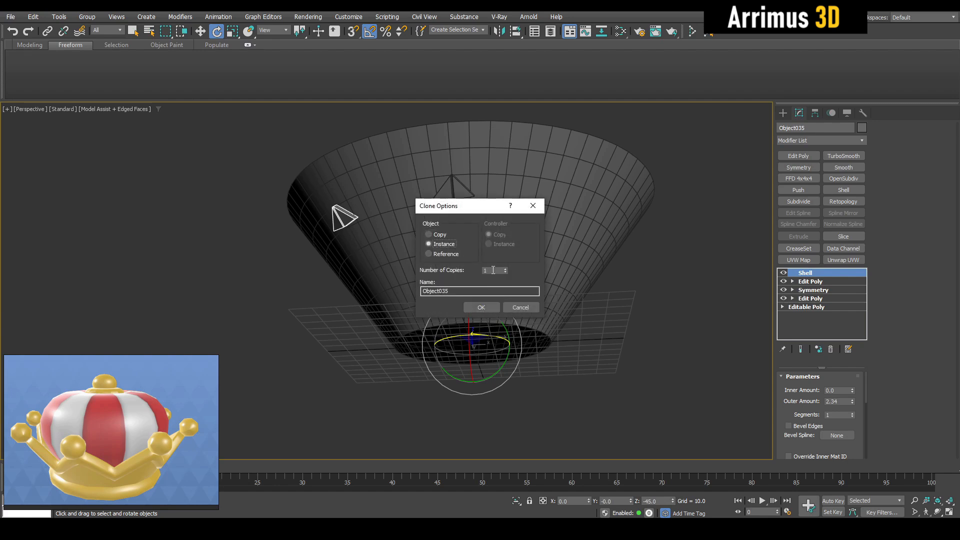
pyautogui.click(481, 307)
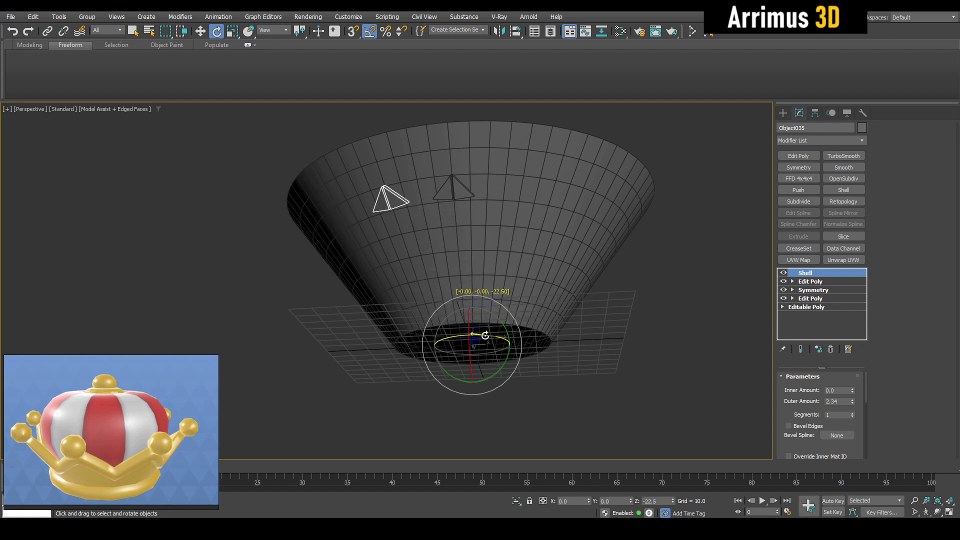
pyautogui.keyDown('shift'); pyautogui.moveTo(485, 339); pyautogui.dragTo(486, 339); pyautogui.keyUp('shift')
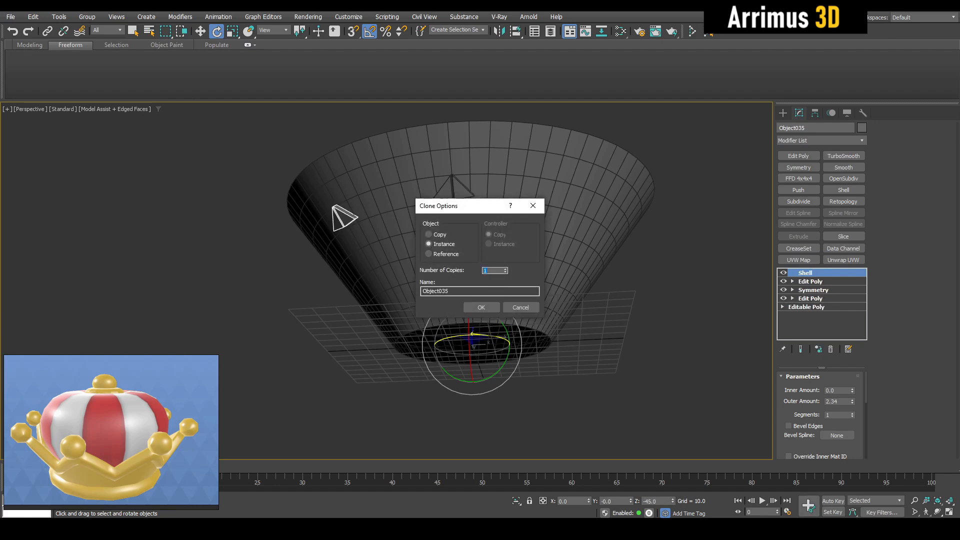
pyautogui.click(515, 307)
pyautogui.press('q')
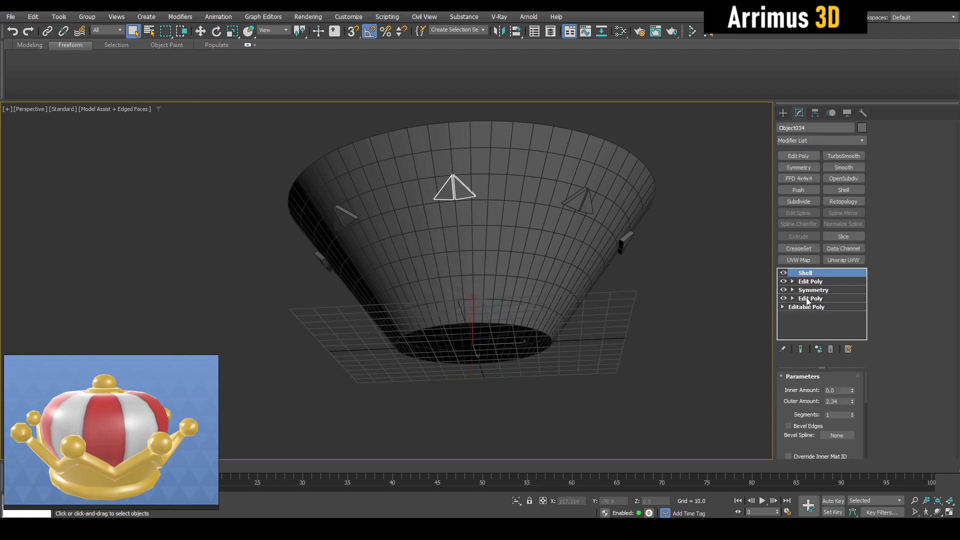
# Add another Edit Poly modifier beneath Symmetry on the front spike and activate Step Build at vertex level.
pyautogui.click(799, 156)
pyautogui.press('1')
pyautogui.keyDown('alt'); pyautogui.moveTo(465, 239); pyautogui.dragTo(474, 244, button='middle'); pyautogui.keyUp('alt')
pyautogui.press('b')
pyautogui.scroll(2, 478, 242)
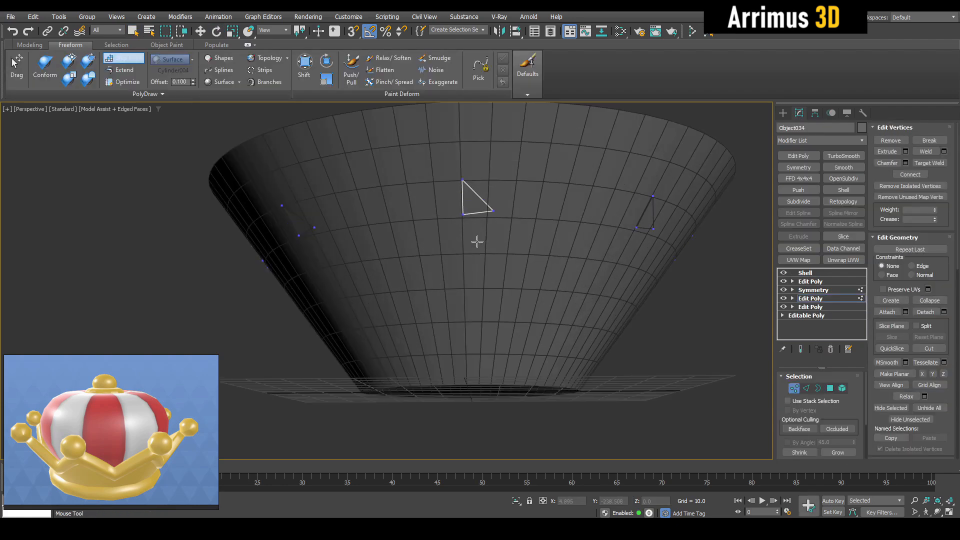
# Build a quad on the bowl surface directly below the half-spike triangle and widen its lower outer corner.
pyautogui.scroll(2, 480, 222)
pyautogui.press('`')
pyautogui.keyDown('alt'); pyautogui.moveTo(449, 207); pyautogui.dragTo(476, 195, button='middle'); pyautogui.keyUp('alt')
pyautogui.press('`')
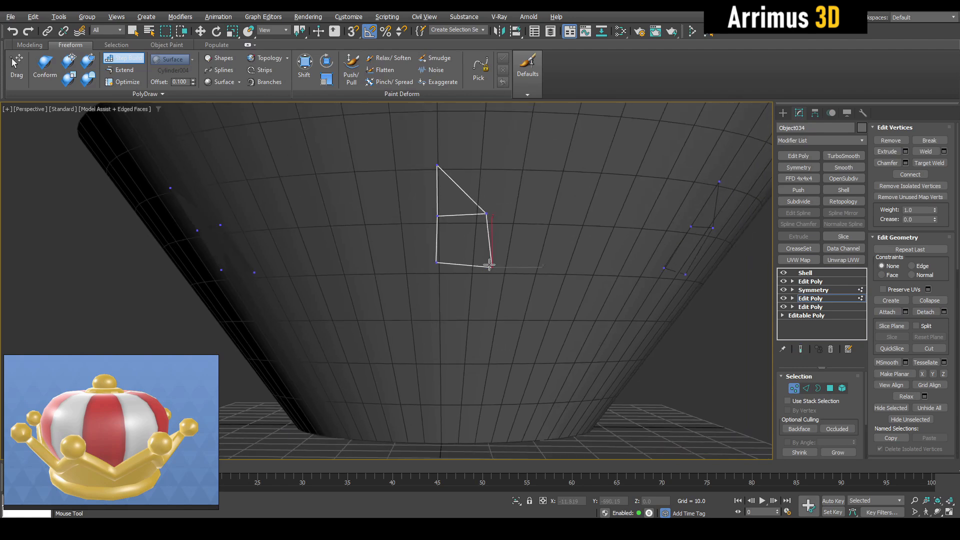
pyautogui.keyDown('alt'); pyautogui.moveTo(503, 268); pyautogui.dragTo(476, 227, button='middle'); pyautogui.keyUp('alt')
pyautogui.press('`')
pyautogui.press('`')
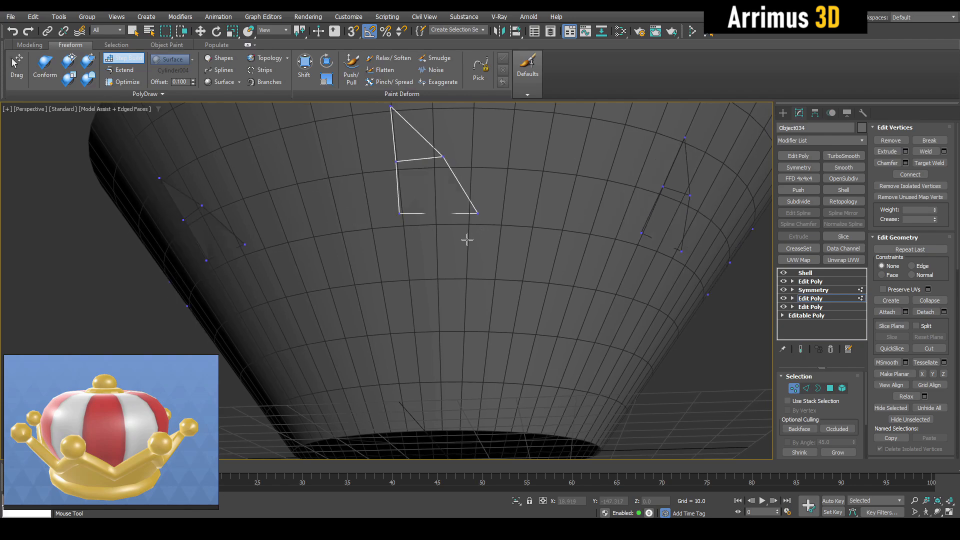
# Build a second quad below the half spike and shift its lower outer vertex outward to continue the slanted edge.
pyautogui.keyDown('ctrl'); pyautogui.keyDown('alt'); pyautogui.keyDown('shift'); pyautogui.moveTo(476, 257); pyautogui.dragTo(479, 269); pyautogui.keyUp('shift'); pyautogui.keyUp('alt'); pyautogui.keyUp('ctrl')
pyautogui.press('`')
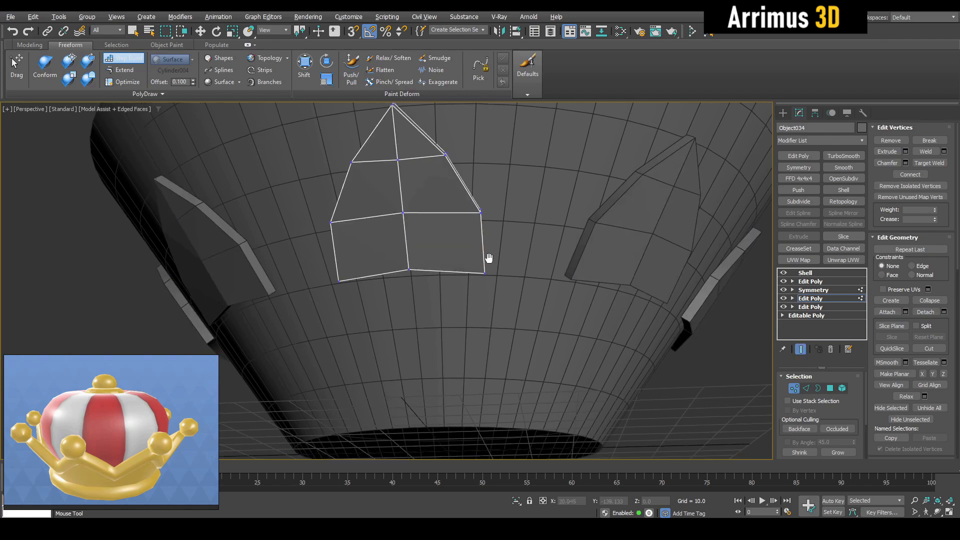
pyautogui.keyDown('alt'); pyautogui.moveTo(489, 260); pyautogui.dragTo(465, 282, button='middle'); pyautogui.keyUp('alt')
pyautogui.press('`')
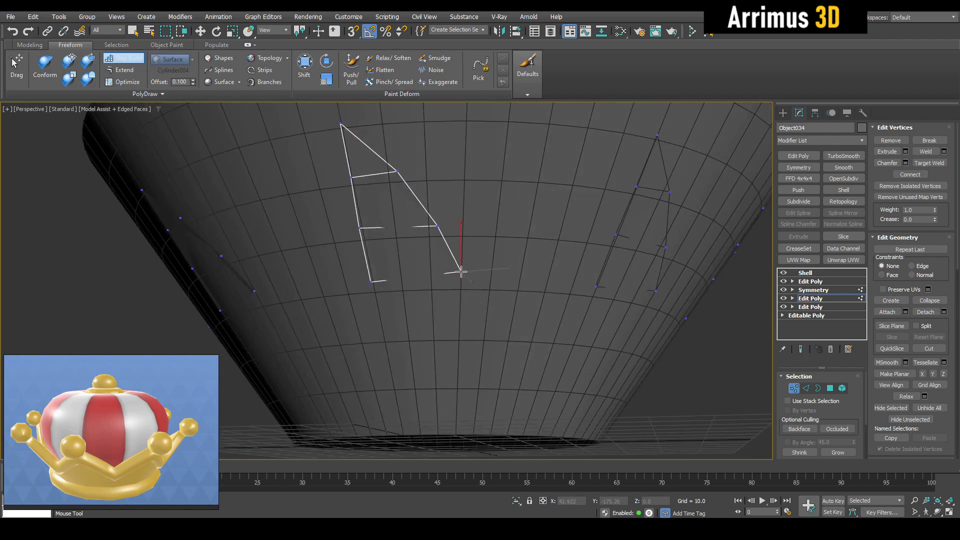
pyautogui.keyDown('ctrl'); pyautogui.keyDown('alt'); pyautogui.keyDown('shift'); pyautogui.moveTo(464, 278); pyautogui.dragTo(462, 281); pyautogui.keyUp('shift'); pyautogui.keyUp('alt'); pyautogui.keyUp('ctrl')
pyautogui.press('`')
pyautogui.keyDown('alt'); pyautogui.moveTo(472, 272); pyautogui.dragTo(470, 224, button='middle'); pyautogui.keyUp('alt')
pyautogui.press('`')
pyautogui.scroll(2, 457, 255)
# Cut an edge from the lowest quad's upper outer vertex to its bottom edge and adjust the new bottom vertex.
pyautogui.press('w')
pyautogui.scroll(-2, 457, 212)
pyautogui.hotkey('alt', 'c')
pyautogui.click(496, 227)
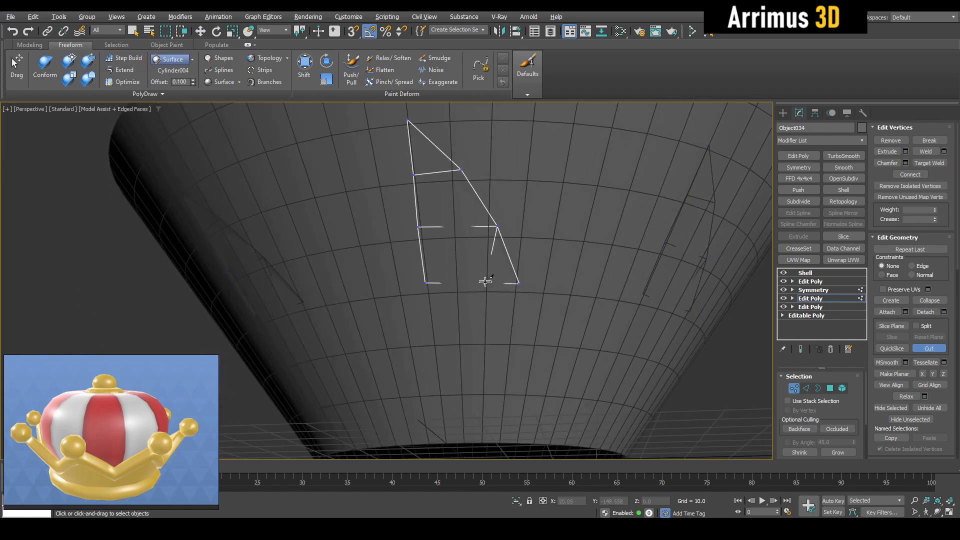
pyautogui.scroll(3, 519, 276)
pyautogui.press('s')
pyautogui.keyDown('ctrl'); pyautogui.keyDown('alt'); pyautogui.keyDown('shift'); pyautogui.moveTo(468, 287); pyautogui.dragTo(462, 286); pyautogui.keyUp('shift'); pyautogui.keyUp('alt'); pyautogui.keyUp('ctrl')
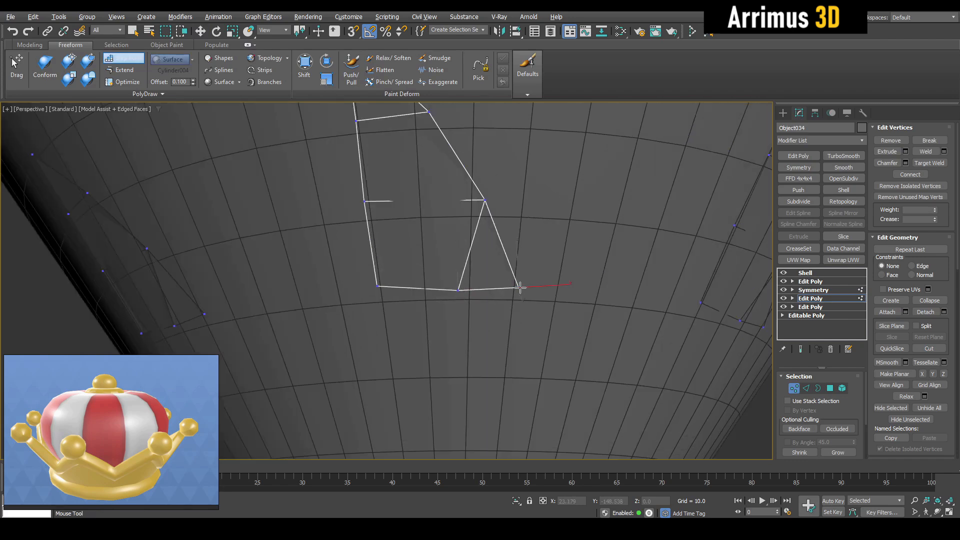
# Extend the half spike's lower outer corner with two quads reaching toward the neighbouring spike.
pyautogui.press('`')
pyautogui.keyDown('alt'); pyautogui.moveTo(540, 290); pyautogui.dragTo(516, 287, button='middle'); pyautogui.keyUp('alt')
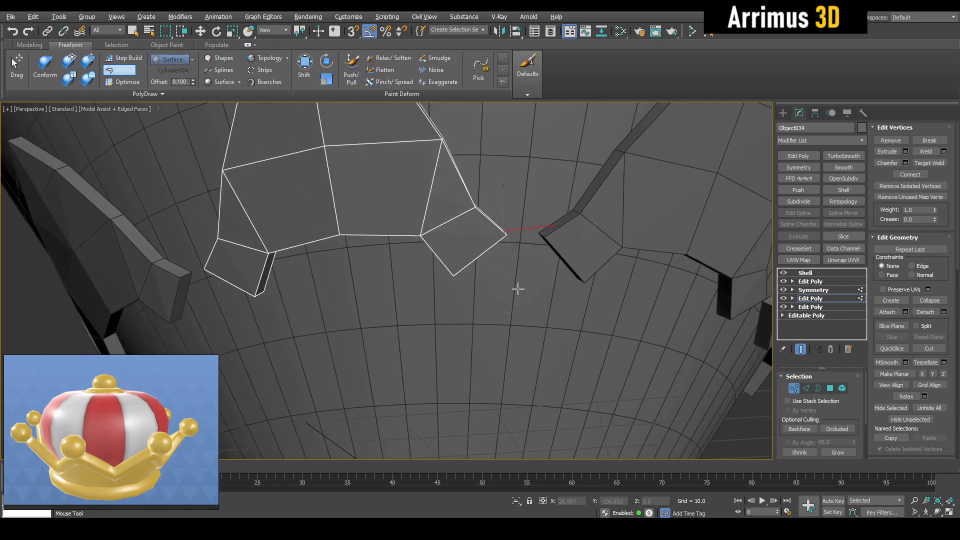
pyautogui.press('`')
pyautogui.keyDown('shift'); pyautogui.moveTo(478, 252); pyautogui.dragTo(523, 264); pyautogui.keyUp('shift')
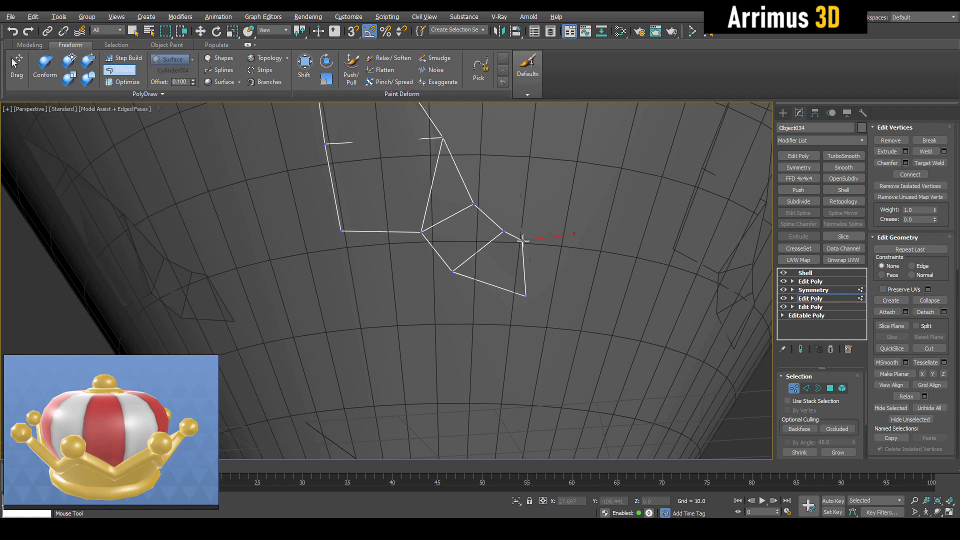
# Fill the space below the spike's centre with a bottom quad and adjust its shared outer vertex.
pyautogui.press('`')
pyautogui.keyDown('alt'); pyautogui.moveTo(520, 292); pyautogui.dragTo(461, 272, button='middle'); pyautogui.keyUp('alt')
pyautogui.press('`')
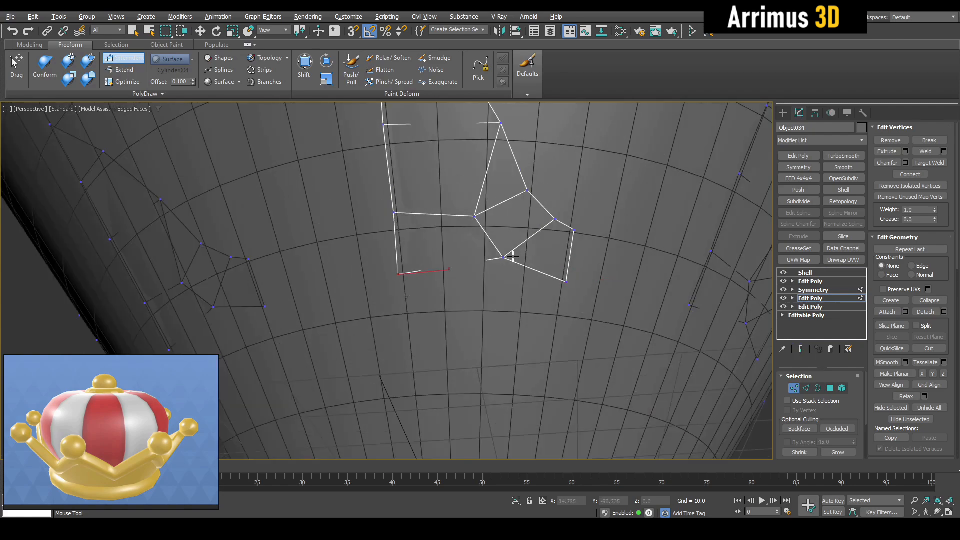
pyautogui.keyDown('ctrl'); pyautogui.keyDown('alt'); pyautogui.keyDown('shift'); pyautogui.moveTo(506, 258); pyautogui.dragTo(499, 265); pyautogui.keyUp('shift'); pyautogui.keyUp('alt'); pyautogui.keyUp('ctrl')
pyautogui.keyDown('alt'); pyautogui.moveTo(500, 265); pyautogui.dragTo(469, 258, button='middle'); pyautogui.keyUp('alt')
pyautogui.press('`')
pyautogui.scroll(-5, 476, 318)
pyautogui.press('`')
pyautogui.scroll(5, 469, 248)
# Cut a vertical edge from the inner lower vertex up through the half spike to the upper cross edge.
pyautogui.rightClick(482, 297)
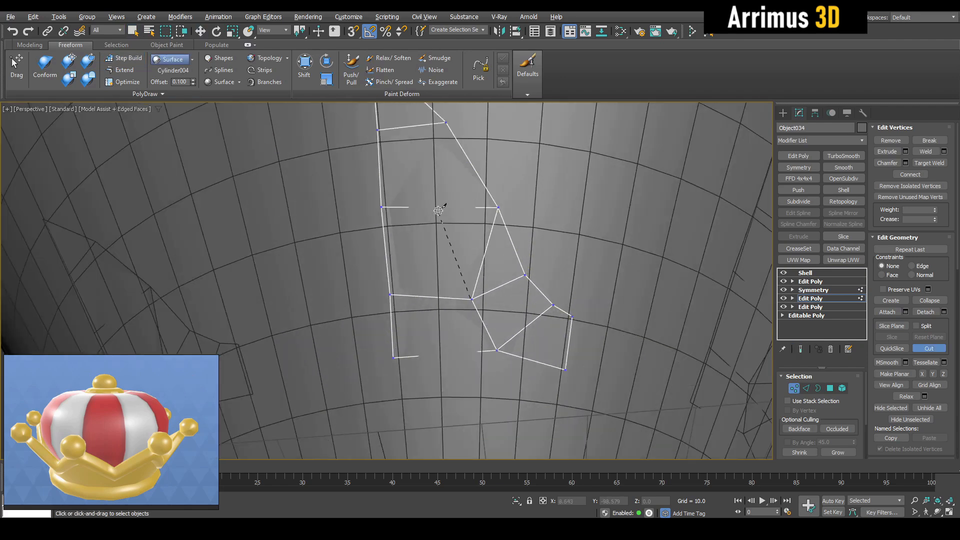
pyautogui.click(437, 207)
pyautogui.moveTo(437, 207); pyautogui.dragTo(464, 285, button='middle')
pyautogui.click(431, 200)
pyautogui.rightClick(438, 198)
# Remove the old diagonal edge between the spike's outer side and the inner lower vertex.
pyautogui.press('2')
pyautogui.click(510, 315)
pyautogui.press('BackSpace')
pyautogui.press('1')
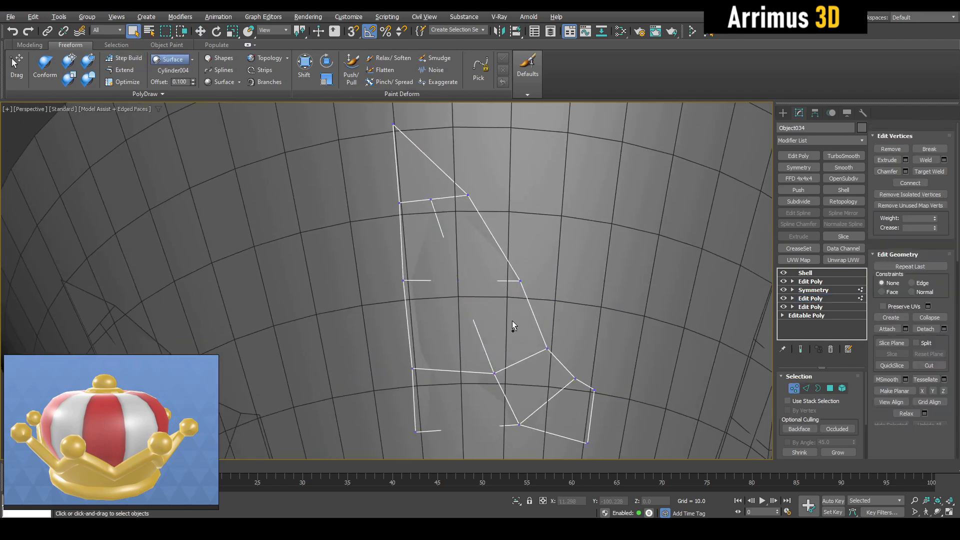
# Reposition the half spike's inner vertices along the new cut with Step Build to even out the quads.
pyautogui.press('s')
pyautogui.keyDown('ctrl'); pyautogui.keyDown('alt'); pyautogui.keyDown('shift'); pyautogui.moveTo(494, 373); pyautogui.dragTo(493, 371); pyautogui.keyUp('shift'); pyautogui.keyUp('alt'); pyautogui.keyUp('ctrl')
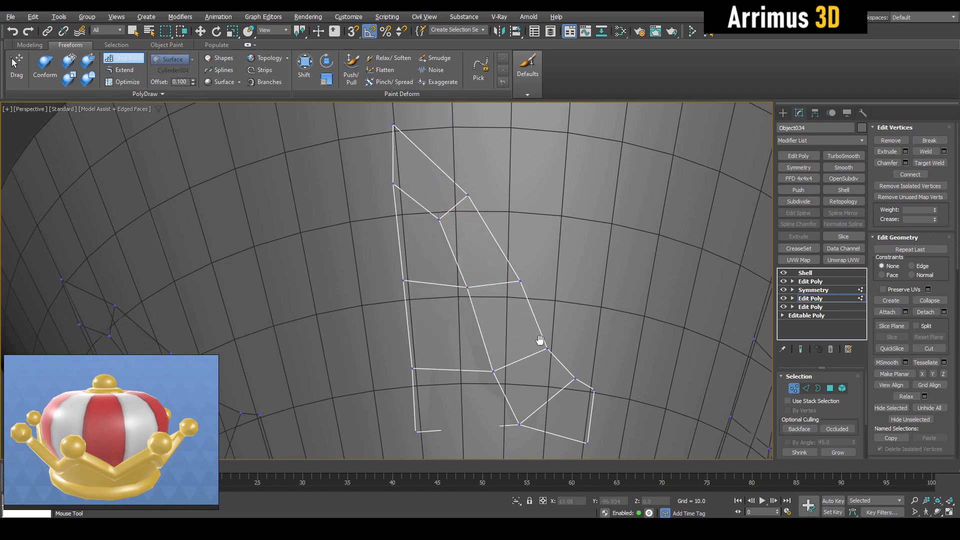
pyautogui.moveTo(540, 341); pyautogui.dragTo(478, 267, button='middle')
pyautogui.keyDown('ctrl'); pyautogui.keyDown('alt'); pyautogui.keyDown('shift'); pyautogui.click(487, 274); pyautogui.keyUp('shift'); pyautogui.keyUp('alt'); pyautogui.keyUp('ctrl')
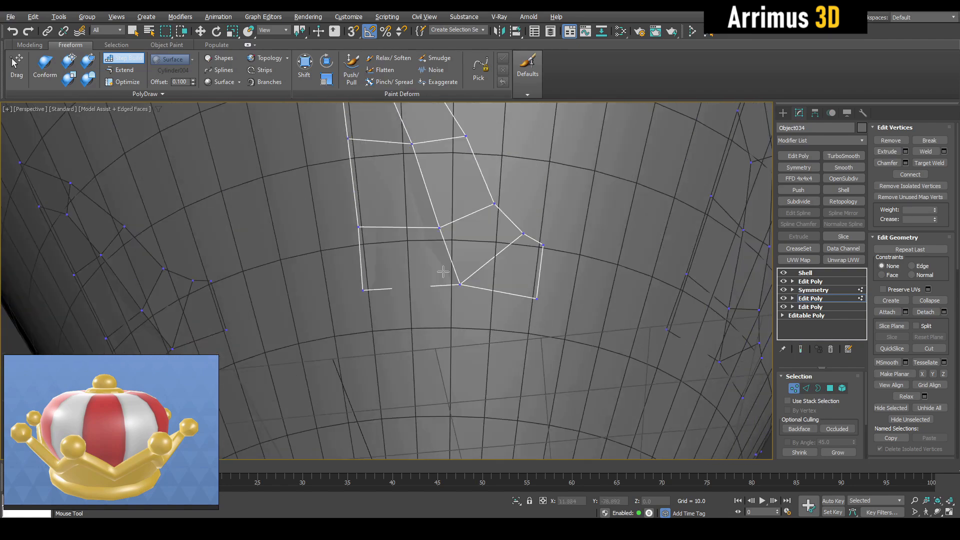
# Extend the half spike downward with Step Build, adding a row of quads below its lower edge as the band's base.
pyautogui.scroll(-5, 450, 290)
pyautogui.scroll(4, 427, 291)
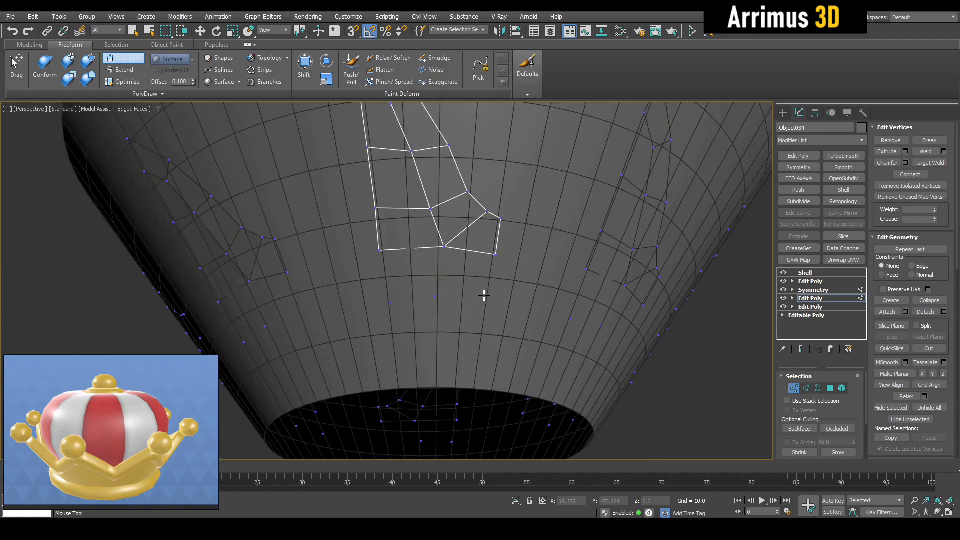
pyautogui.keyDown('alt'); pyautogui.moveTo(453, 296); pyautogui.dragTo(427, 283, button='middle'); pyautogui.keyUp('alt')
pyautogui.keyDown('ctrl'); pyautogui.keyDown('alt'); pyautogui.keyDown('shift'); pyautogui.moveTo(414, 260); pyautogui.dragTo(411, 263); pyautogui.keyUp('shift'); pyautogui.keyUp('alt'); pyautogui.keyUp('ctrl')
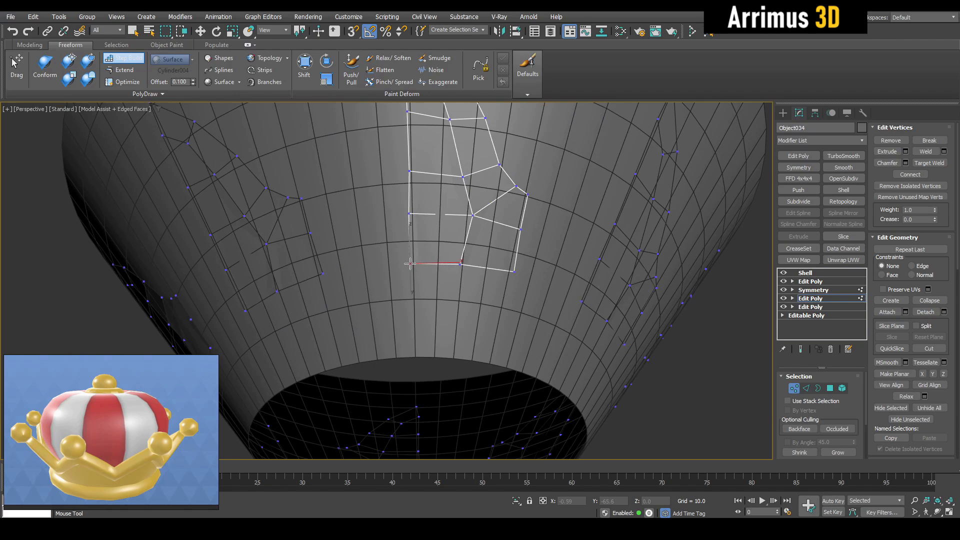
pyautogui.keyDown('alt'); pyautogui.moveTo(535, 262); pyautogui.dragTo(491, 268, button='middle'); pyautogui.keyUp('alt')
pyautogui.scroll(3, 460, 256)
pyautogui.keyDown('ctrl'); pyautogui.keyDown('alt'); pyautogui.keyDown('shift'); pyautogui.moveTo(453, 285); pyautogui.dragTo(452, 287); pyautogui.keyUp('shift'); pyautogui.keyUp('alt'); pyautogui.keyUp('ctrl')
pyautogui.scroll(-3, 445, 287)
pyautogui.keyDown('alt'); pyautogui.moveTo(445, 286); pyautogui.dragTo(484, 313, button='middle'); pyautogui.keyUp('alt')
# Clone the flared cylinder in place as the starting shape for the crown's cushion.
pyautogui.click(478, 280)
pyautogui.moveTo(478, 279)
pyautogui.keyDown('alt'); pyautogui.mouseDown(button='middle')
pyautogui.moveTo(475, 288)
pyautogui.moveTo(472, 268)
pyautogui.moveTo(469, 278)
pyautogui.mouseUp(button='middle'); pyautogui.keyUp('alt')
pyautogui.hotkey('ctrl', 'v')
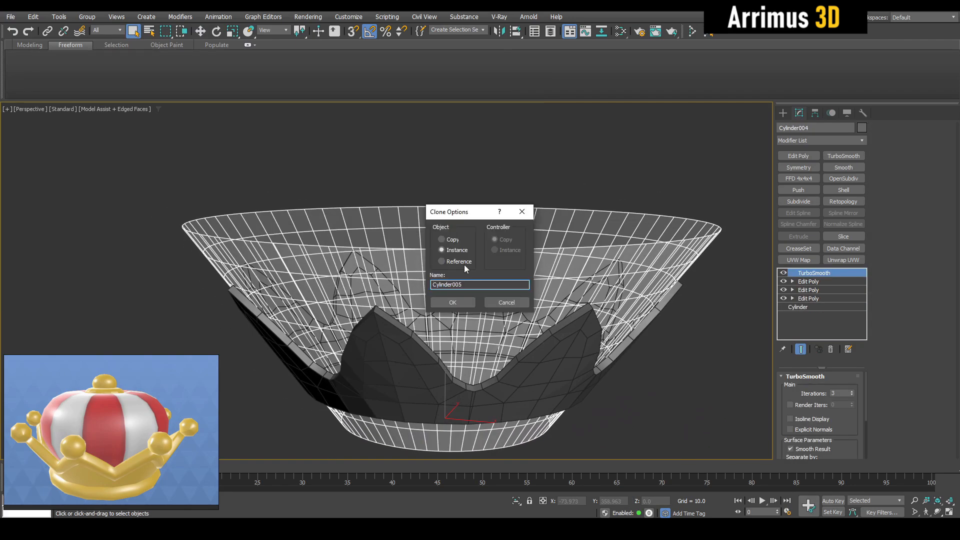
pyautogui.click(468, 302)
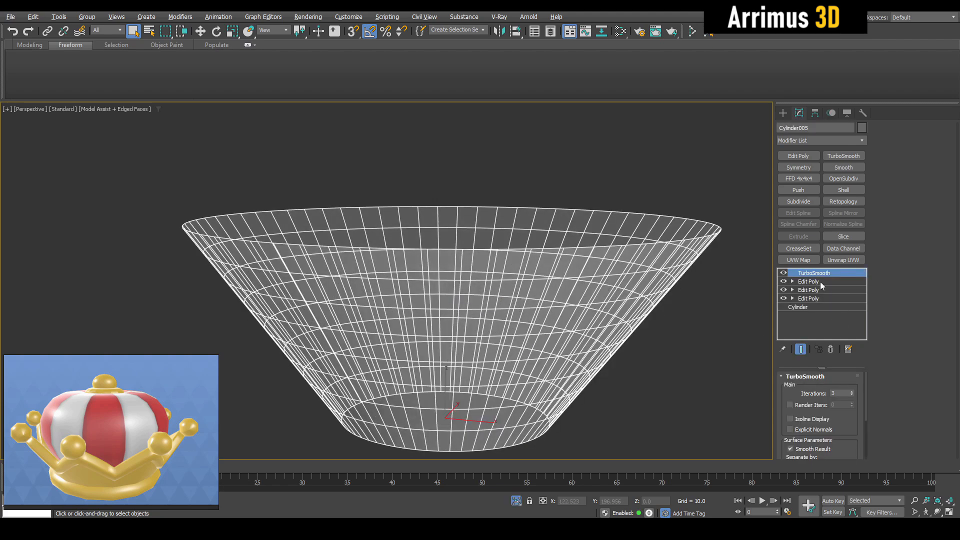
# Scale the cloned cylinder's upper rim inward and raise it to form a taller, bulging cushion.
pyautogui.click(821, 281)
pyautogui.moveTo(443, 202)
pyautogui.mouseDown()
pyautogui.moveTo(450, 305)
pyautogui.moveTo(445, 218)
pyautogui.mouseUp()
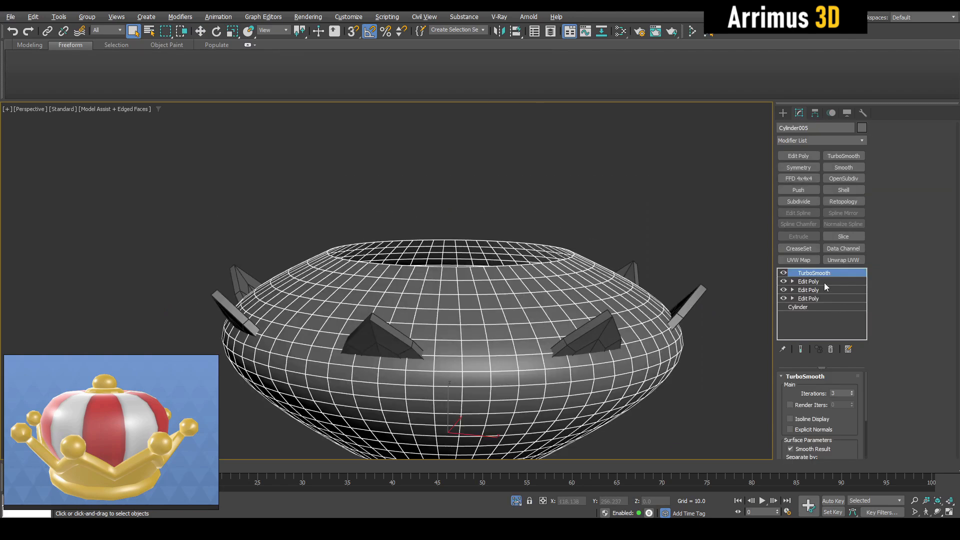
pyautogui.click(820, 281)
pyautogui.press('r')
pyautogui.moveTo(458, 303); pyautogui.dragTo(459, 318)
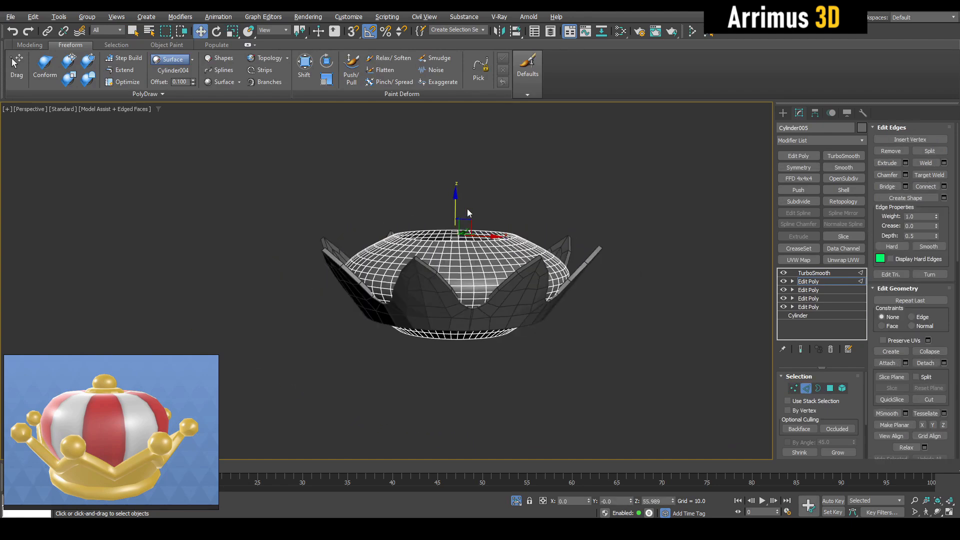
pyautogui.moveTo(457, 198); pyautogui.dragTo(453, 159)
pyautogui.scroll(4, 445, 180)
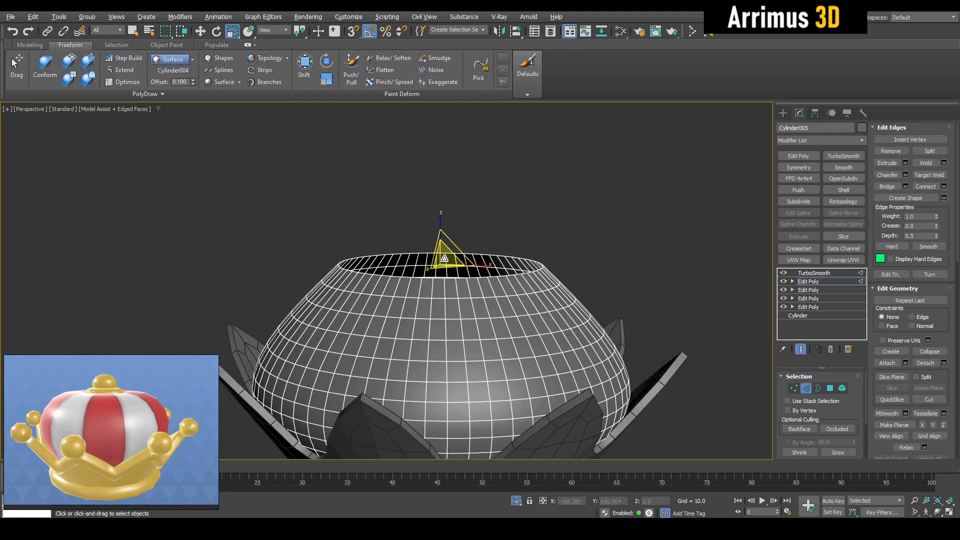
# Extrude the cushion's top rim inward and downward in several rings, leaving a small opening in a dimpled top.
pyautogui.keyDown('shift'); pyautogui.moveTo(445, 258); pyautogui.dragTo(463, 326); pyautogui.keyUp('shift')
pyautogui.press('w')
pyautogui.keyDown('shift'); pyautogui.moveTo(440, 237); pyautogui.dragTo(444, 264); pyautogui.keyUp('shift')
pyautogui.keyDown('alt'); pyautogui.moveTo(444, 265); pyautogui.dragTo(452, 294, button='middle'); pyautogui.keyUp('alt')
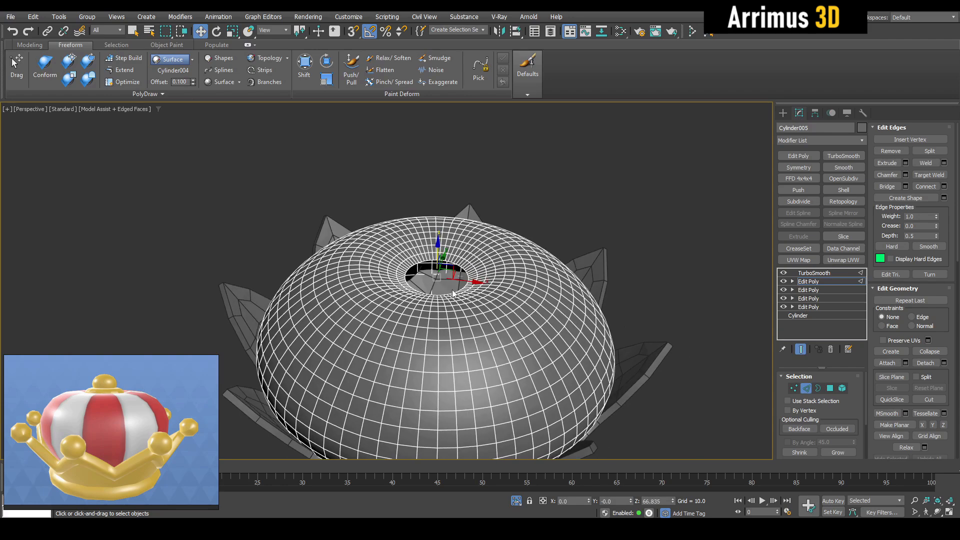
pyautogui.press('r')
pyautogui.keyDown('shift'); pyautogui.moveTo(439, 275); pyautogui.dragTo(441, 306); pyautogui.keyUp('shift')
# Adjust the scale and height of the edge loops around the cushion's top opening to refine the dimple.
pyautogui.hotkey('ctrl', 'e')
pyautogui.scroll(3, 443, 305)
pyautogui.press('w')
pyautogui.keyDown('alt'); pyautogui.moveTo(445, 310); pyautogui.dragTo(442, 274, button='middle'); pyautogui.keyUp('alt')
pyautogui.scroll(-4, 454, 277)
pyautogui.hotkey('ctrl', 'e')
pyautogui.scroll(3, 458, 268)
pyautogui.hotkey('ctrl', 'e')
pyautogui.press('r')
pyautogui.hotkey('ctrl', 'e')
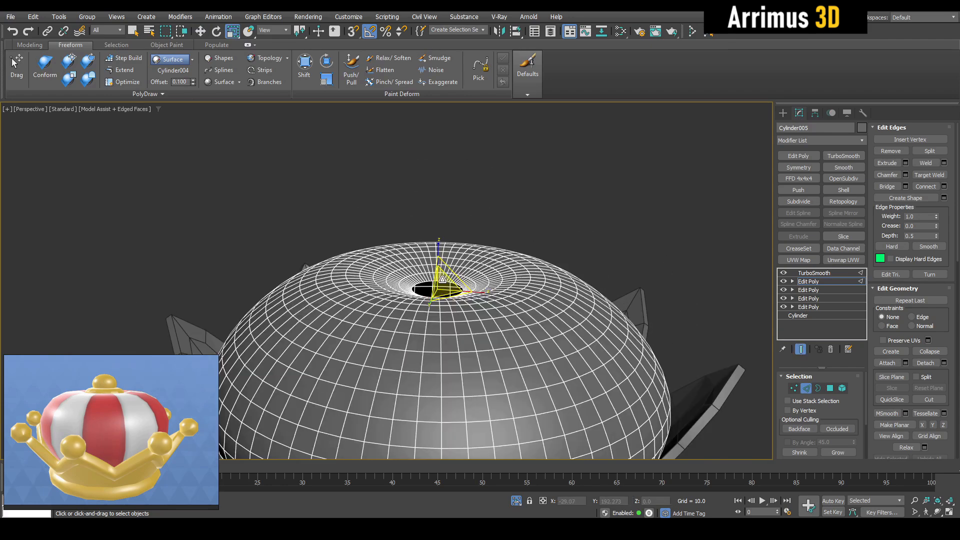
pyautogui.moveTo(442, 279); pyautogui.dragTo(445, 258)
pyautogui.press('w')
pyautogui.scroll(3, 446, 257)
pyautogui.moveTo(446, 257)
pyautogui.keyDown('alt'); pyautogui.mouseDown(button='middle')
pyautogui.moveTo(449, 243)
pyautogui.moveTo(453, 261)
pyautogui.mouseUp(button='middle'); pyautogui.keyUp('alt')
pyautogui.scroll(-6, 453, 250)
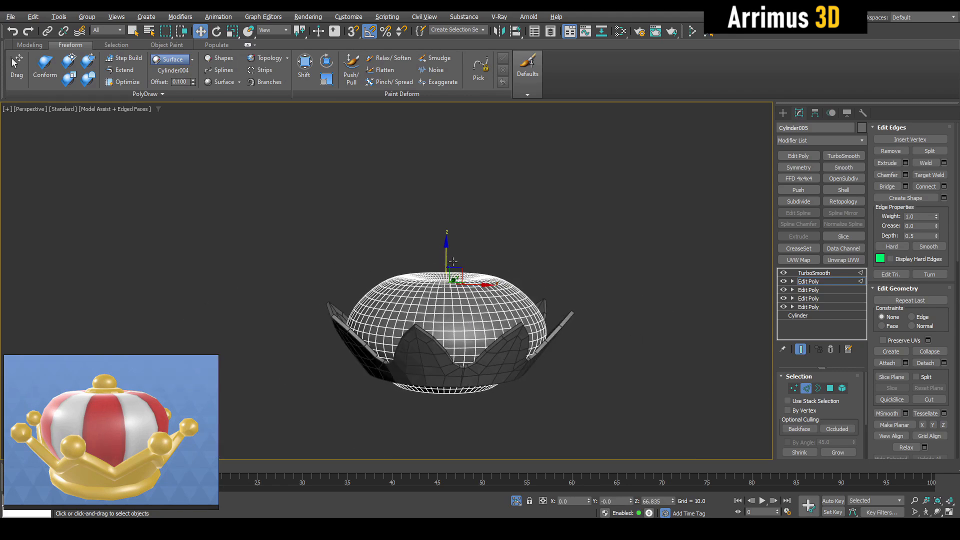
# Widen and reposition the cushion's side edge loops so its body bulges fuller above the pointed band.
pyautogui.hotkey('ctrl', 'e')
pyautogui.hotkey('ctrl', 'e')
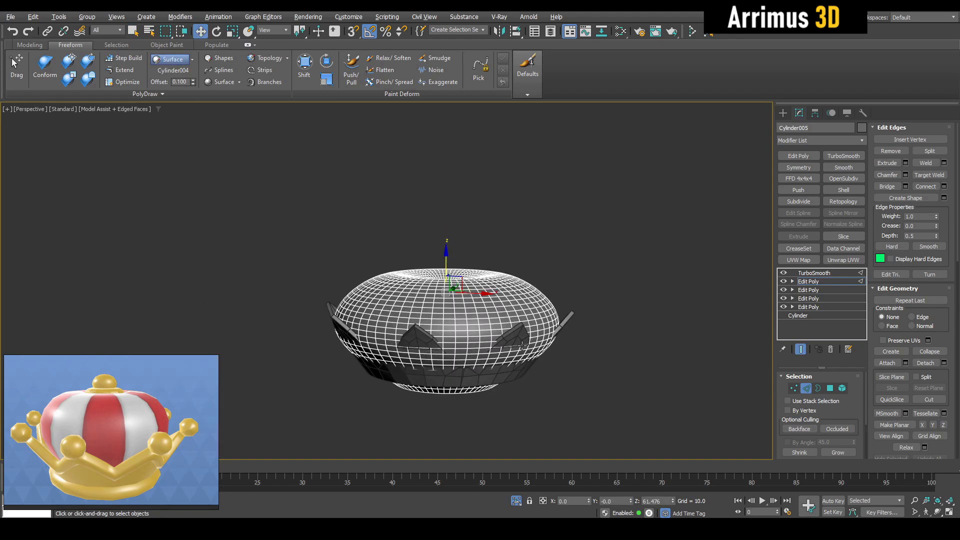
pyautogui.hotkey('ctrl', 'e')
pyautogui.hotkey('ctrl', 'e')
pyautogui.press('r')
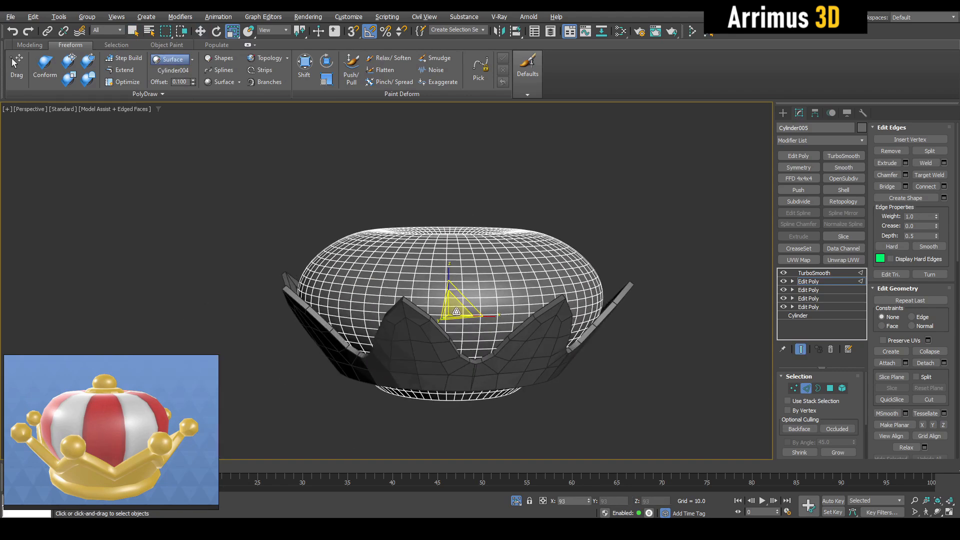
pyautogui.hotkey('ctrl', 'e')
# Raise the cushion's upper vertices to increase the height of its crown.
pyautogui.press('1')
pyautogui.hotkey('ctrl', 'e')
pyautogui.press('w')
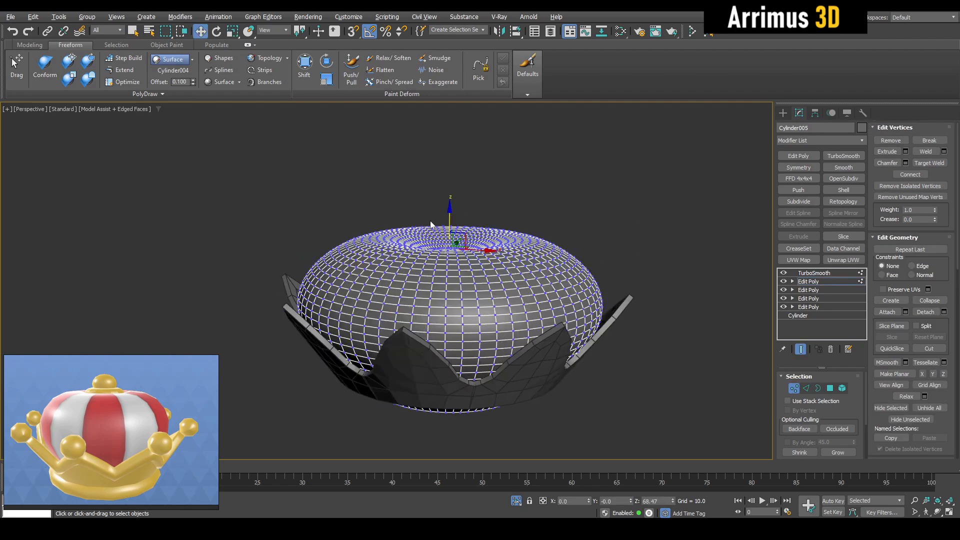
pyautogui.moveTo(449, 217); pyautogui.dragTo(445, 195)
pyautogui.press('q')
pyautogui.click(541, 172)
pyautogui.keyDown('alt'); pyautogui.moveTo(541, 176); pyautogui.dragTo(543, 236, button='middle'); pyautogui.keyUp('alt')
# Select the border loop of the cushion's top opening on the unsmoothed mesh and adjust its height and size.
pyautogui.hotkey('ctrl', 'e')
pyautogui.press('2')
pyautogui.scroll(5, 473, 252)
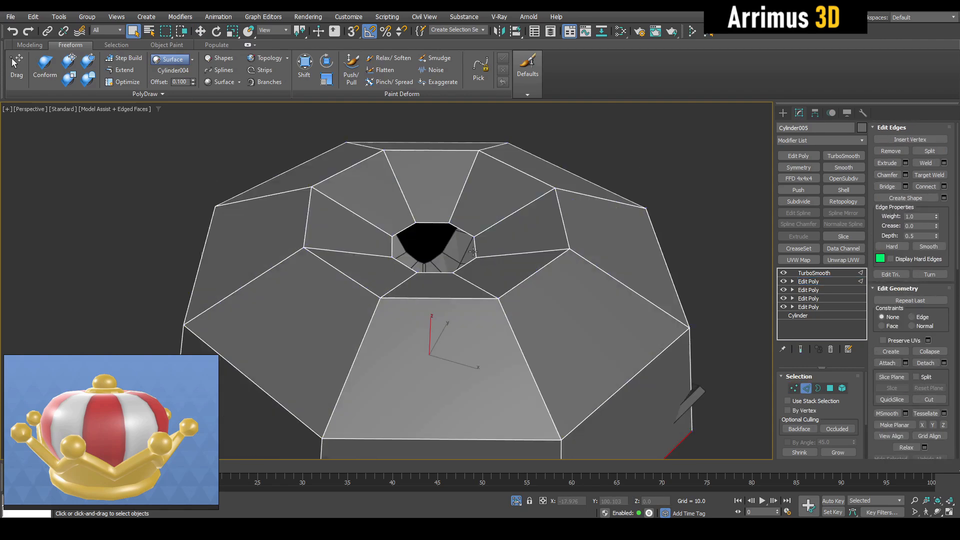
pyautogui.doubleClick(475, 244)
pyautogui.press('w')
pyautogui.keyDown('alt'); pyautogui.moveTo(475, 243); pyautogui.dragTo(457, 195, button='middle'); pyautogui.keyUp('alt')
pyautogui.hotkey('ctrl', 'e')
pyautogui.moveTo(433, 204)
pyautogui.mouseDown()
pyautogui.moveTo(432, 184)
pyautogui.moveTo(439, 217)
pyautogui.mouseUp()
pyautogui.press('r')
pyautogui.hotkey('ctrl', 'e')
pyautogui.keyDown('alt'); pyautogui.moveTo(439, 217); pyautogui.dragTo(443, 230, button='middle'); pyautogui.keyUp('alt')
# Extrude the opening's border upward and then inward to form a stepped octagonal collar for the finial.
pyautogui.scroll(5, 442, 231)
pyautogui.press('w')
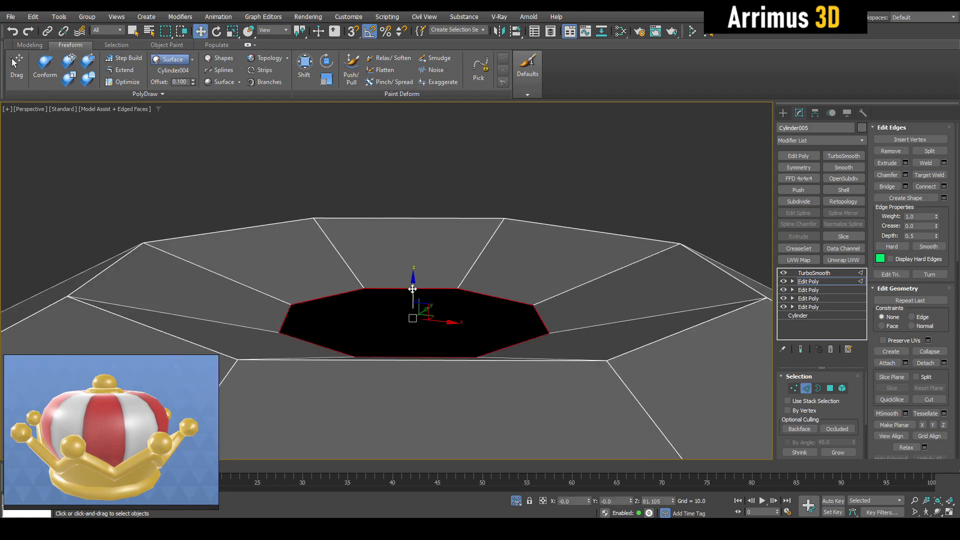
pyautogui.keyDown('shift'); pyautogui.moveTo(413, 292); pyautogui.dragTo(410, 254); pyautogui.keyUp('shift')
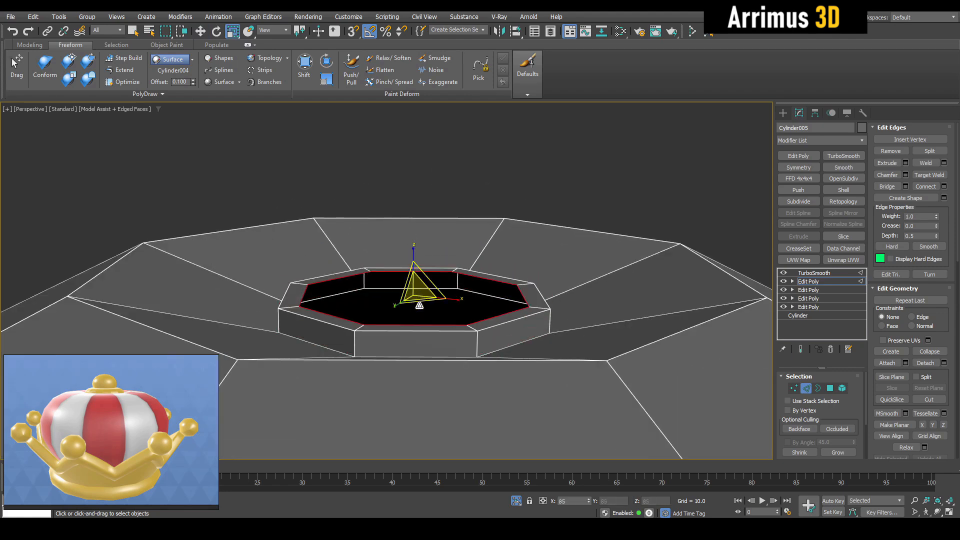
pyautogui.press('r')
pyautogui.moveTo(423, 301); pyautogui.dragTo(423, 305)
pyautogui.moveTo(424, 278); pyautogui.dragTo(425, 289, button='middle')
pyautogui.press('w')
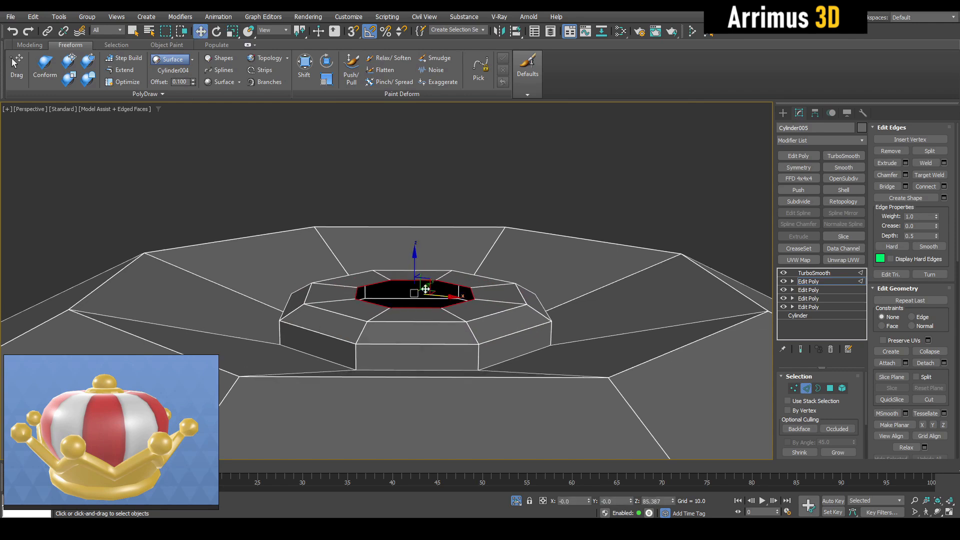
# Extrude the collar's inner border upward, flaring out and tapering back in, to form the finial's knob.
pyautogui.keyDown('shift'); pyautogui.moveTo(414, 260); pyautogui.dragTo(423, 237); pyautogui.keyUp('shift')
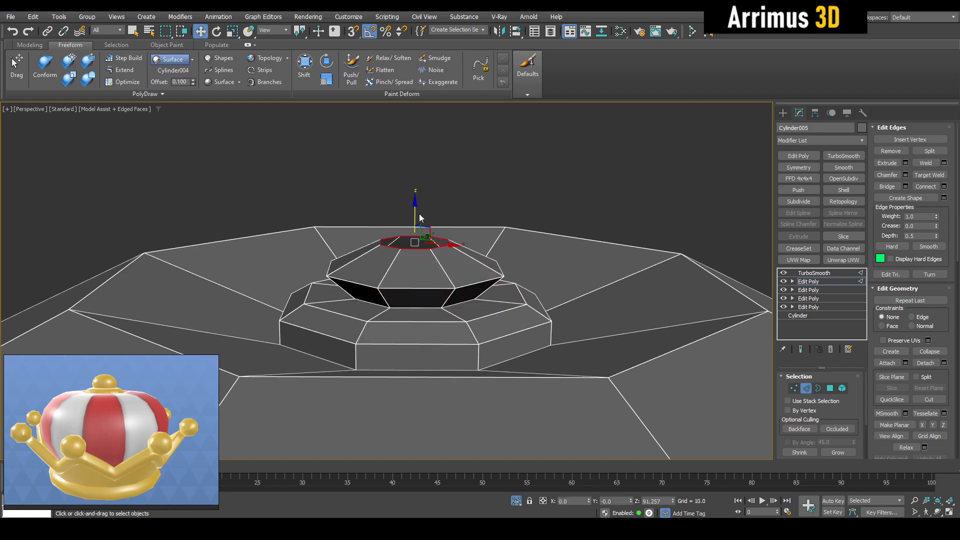
pyautogui.scroll(5, 420, 218)
pyautogui.scroll(-3, 427, 242)
# Extrude the knob's top border inward and weld its inner vertices into one centre point to close the top.
pyautogui.press('r')
pyautogui.keyDown('shift'); pyautogui.moveTo(427, 257); pyautogui.dragTo(436, 358); pyautogui.keyUp('shift')
pyautogui.keyDown('ctrl'); pyautogui.click(794, 388); pyautogui.keyUp('ctrl')
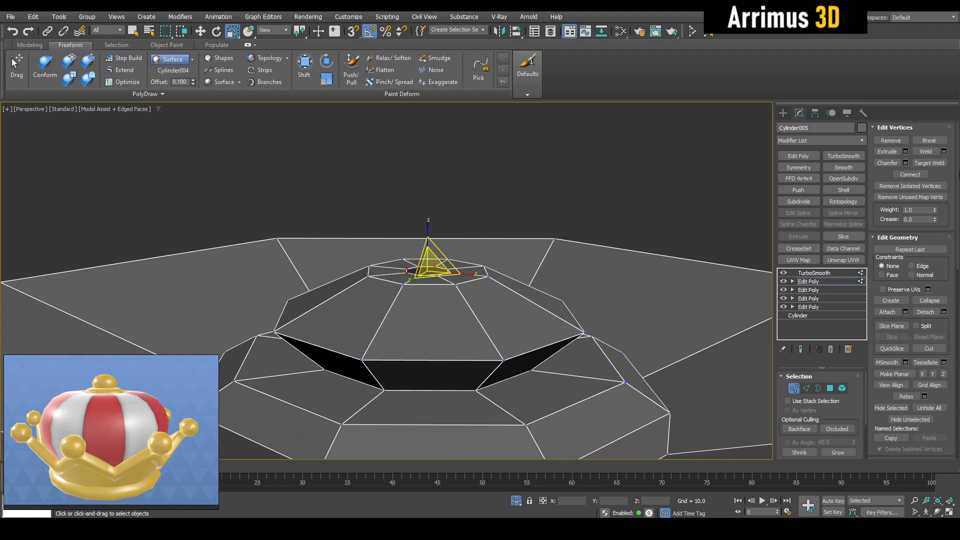
pyautogui.click(944, 152)
pyautogui.click(476, 304)
# Compare the cushion's smoothed and unsmoothed forms and examine the closed knob from the side and above.
pyautogui.scroll(-6, 476, 304)
pyautogui.press('2')
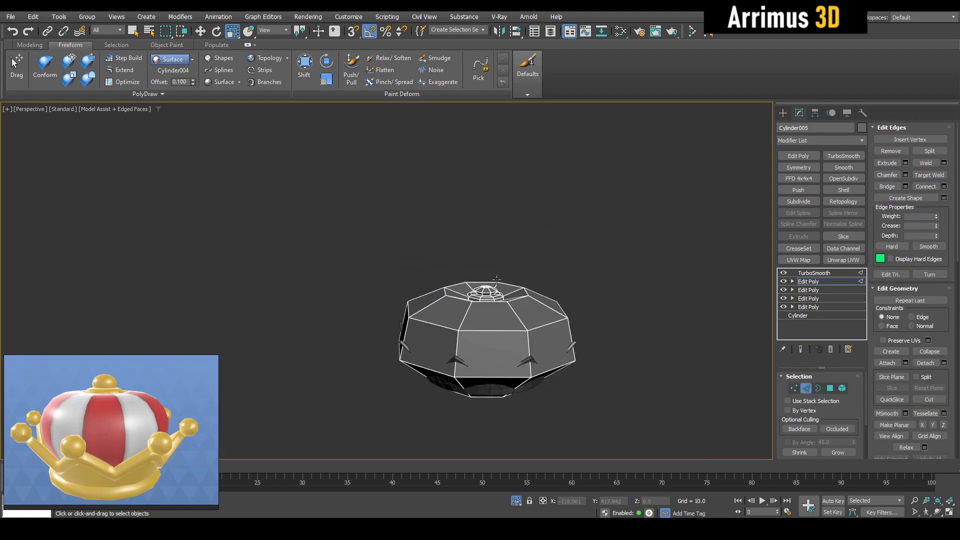
pyautogui.moveTo(498, 279)
pyautogui.mouseDown(button='middle')
pyautogui.moveTo(511, 265)
pyautogui.moveTo(523, 278)
pyautogui.moveTo(510, 265)
pyautogui.mouseUp(button='middle')
pyautogui.press('q')
pyautogui.press('space')
pyautogui.press('space')
pyautogui.scroll(6, 487, 280)
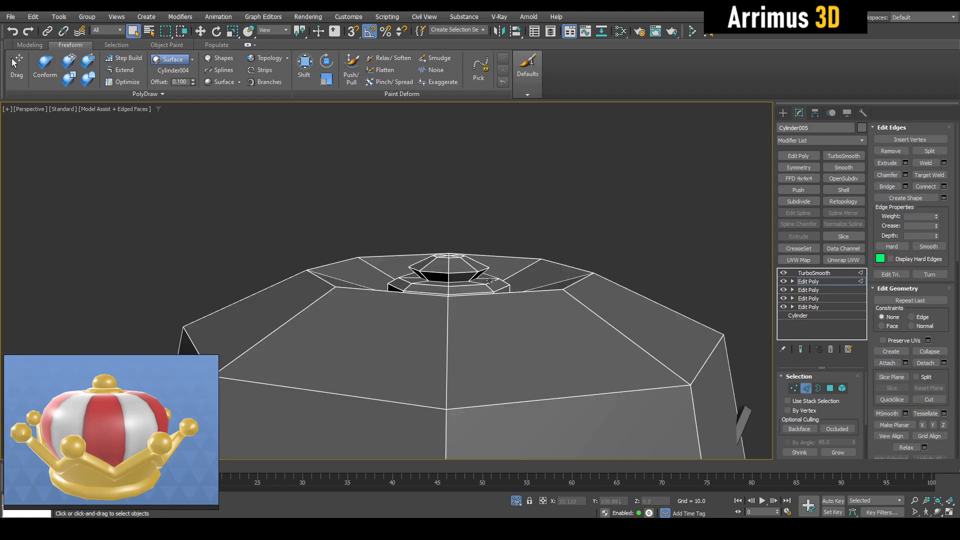
pyautogui.keyDown('alt'); pyautogui.moveTo(453, 185); pyautogui.dragTo(470, 231, button='middle'); pyautogui.keyUp('alt')
pyautogui.scroll(3, 465, 220)
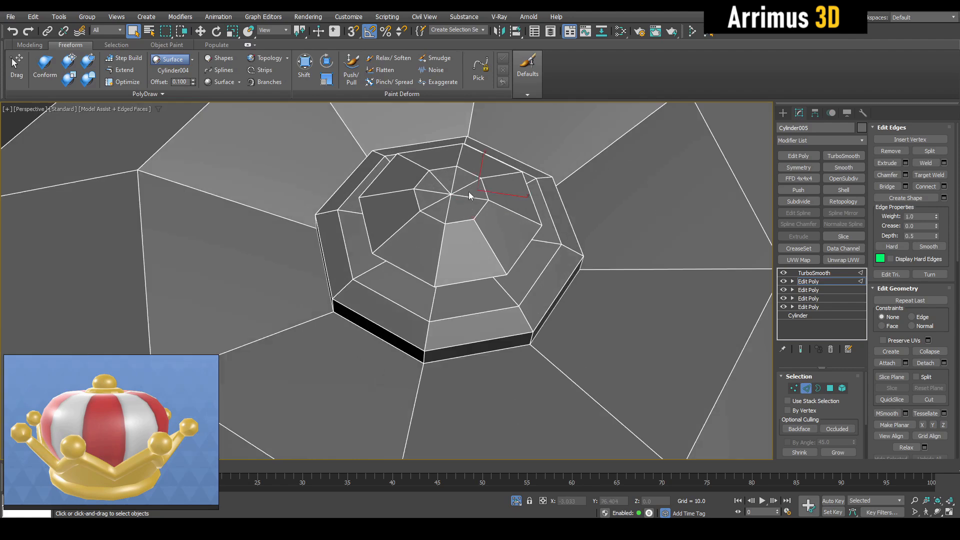
# Adjust the height of the knob's centre top vertex while checking the smoothed result.
pyautogui.scroll(3, 441, 205)
pyautogui.press('1')
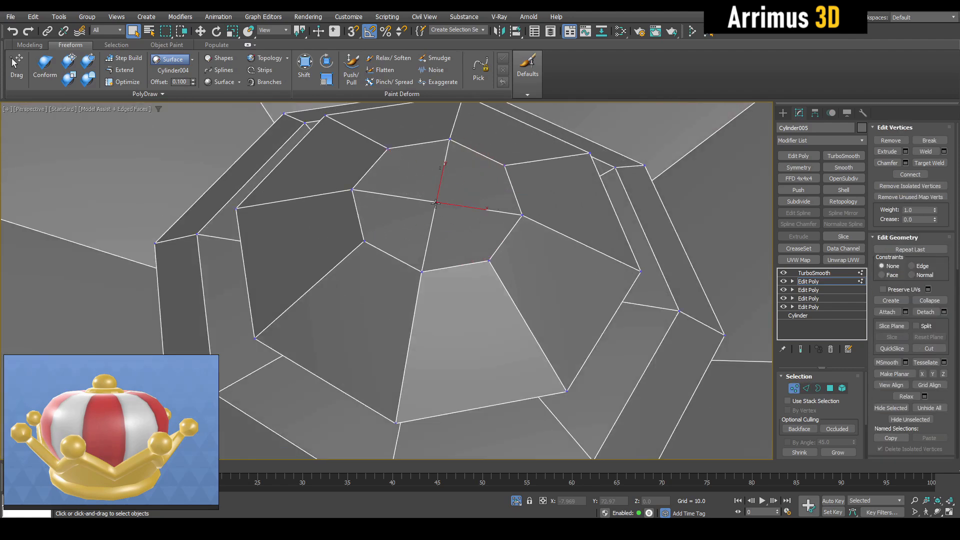
pyautogui.press('w')
pyautogui.keyDown('alt'); pyautogui.moveTo(420, 186); pyautogui.dragTo(482, 224, button='middle'); pyautogui.keyUp('alt')
pyautogui.press('space')
pyautogui.press('space')
pyautogui.moveTo(425, 253); pyautogui.dragTo(427, 260)
pyautogui.press('space')
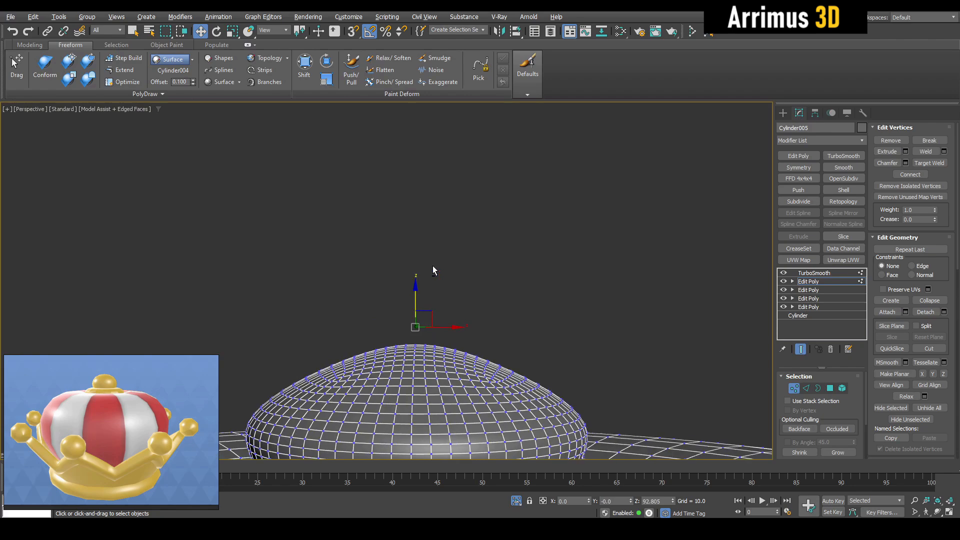
pyautogui.press('space')
# Scale the knob's top vertices outward to round its tip and view the smoothed surface without edges.
pyautogui.keyDown('alt'); pyautogui.moveTo(433, 265); pyautogui.dragTo(452, 272, button='middle'); pyautogui.keyUp('alt')
pyautogui.moveTo(311, 229); pyautogui.dragTo(555, 296)
pyautogui.press('r')
pyautogui.press('space')
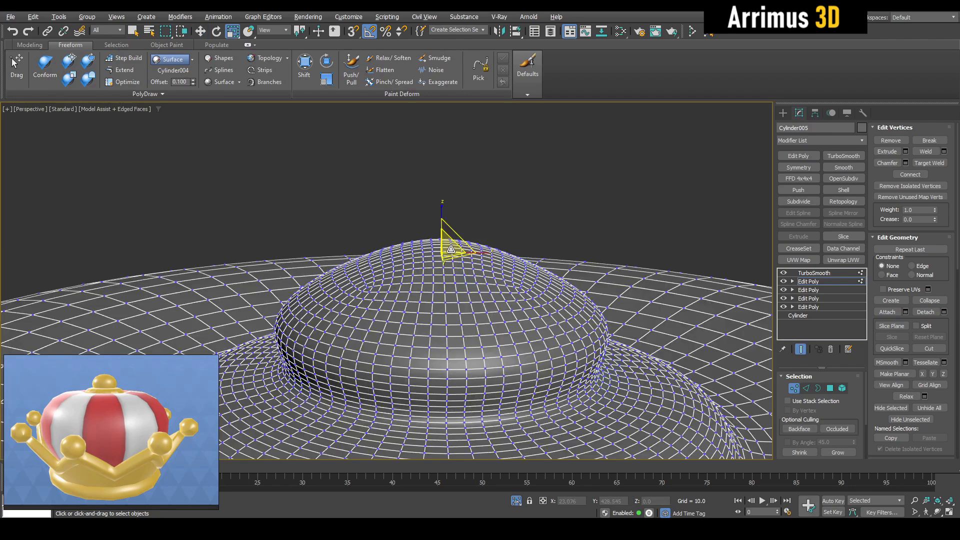
pyautogui.moveTo(450, 251); pyautogui.dragTo(466, 217)
pyautogui.scroll(-5, 472, 245)
pyautogui.press('1')
pyautogui.press('F4')
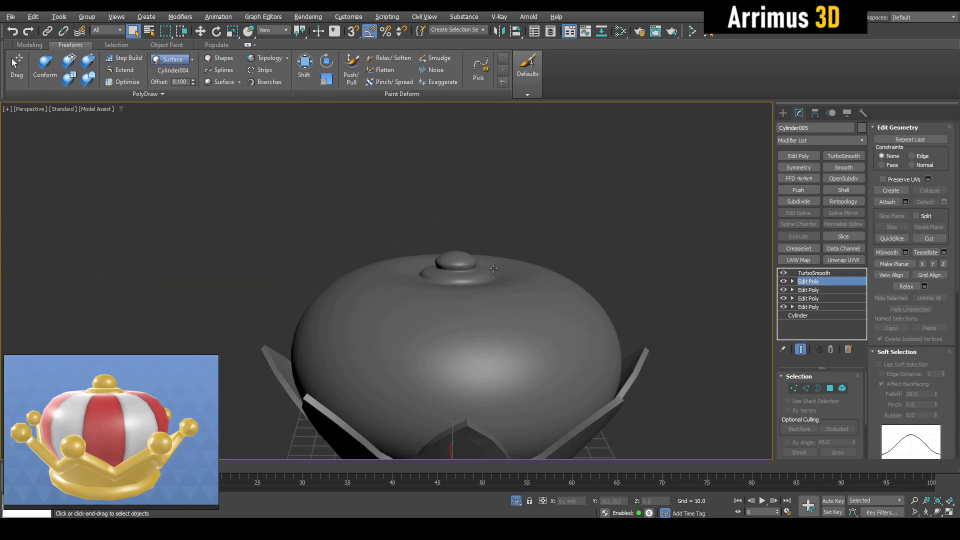
# Select all polygons of the knob and its stepped collar and detach them from the cushion as a separate object.
pyautogui.scroll(6, 472, 245)
pyautogui.press('F4')
pyautogui.press('space')
pyautogui.press('4')
pyautogui.keyDown('alt'); pyautogui.moveTo(425, 215); pyautogui.dragTo(409, 267, button='middle'); pyautogui.keyUp('alt')
pyautogui.press('q')
pyautogui.press('q')
pyautogui.click(442, 245)
pyautogui.keyDown('alt'); pyautogui.moveTo(472, 300); pyautogui.dragTo(490, 249, button='middle'); pyautogui.keyUp('alt')
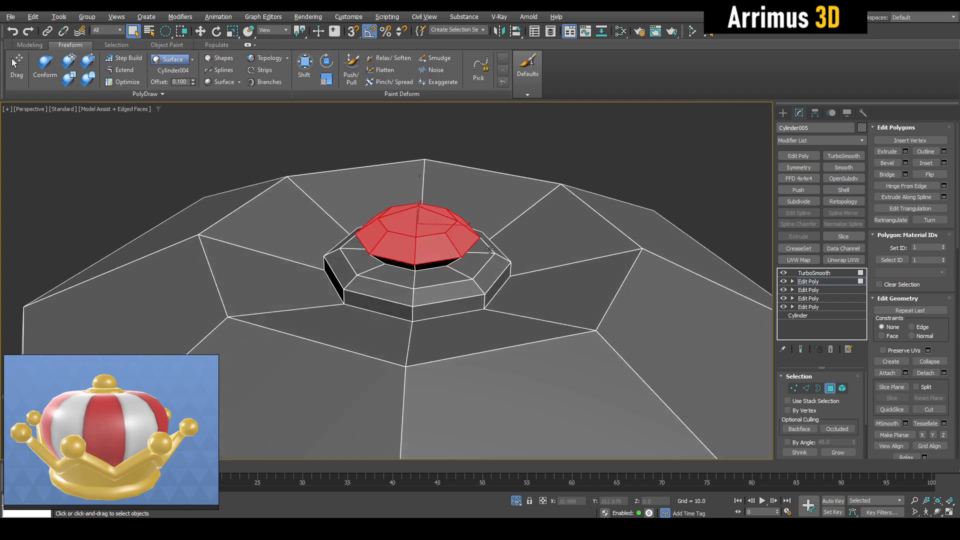
pyautogui.press('d')
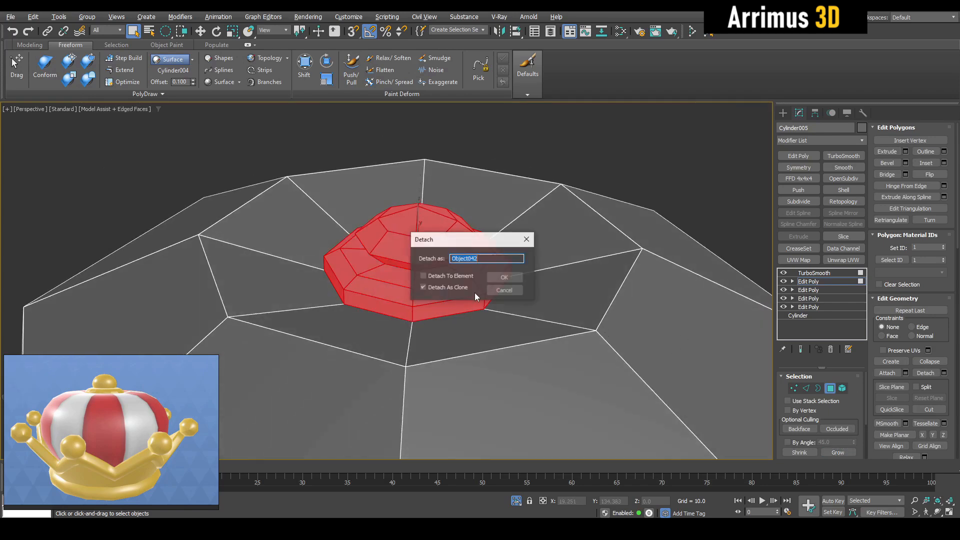
pyautogui.click(505, 278)
# Isolate the detached finial and extrude its bottom border inward to give the collar an underside lip.
pyautogui.press('4')
pyautogui.click(471, 303)
pyautogui.keyDown('alt'); pyautogui.moveTo(471, 325); pyautogui.dragTo(465, 298, button='middle'); pyautogui.keyUp('alt')
pyautogui.hotkey('alt', 'q')
pyautogui.press('2')
pyautogui.doubleClick(465, 298)
pyautogui.scroll(3, 456, 296)
pyautogui.press('r')
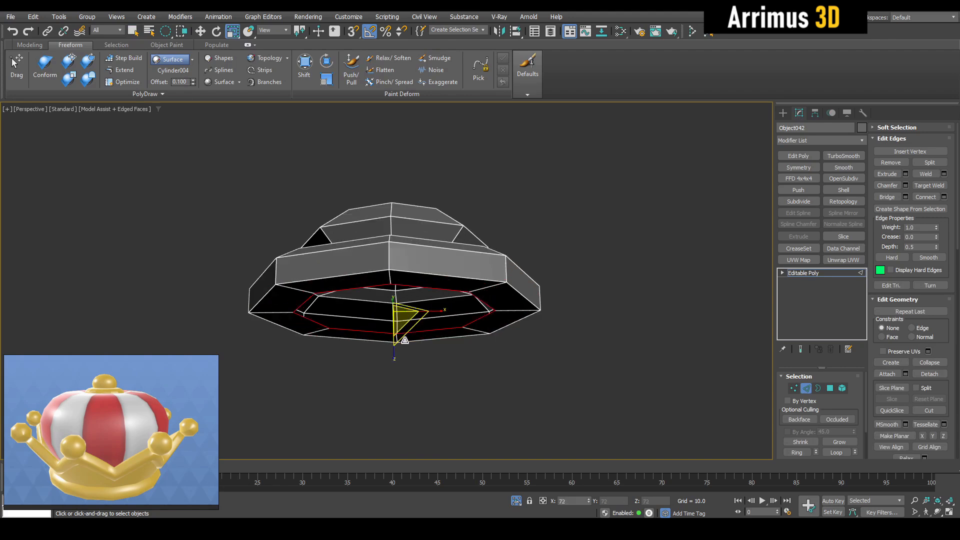
pyautogui.keyDown('shift'); pyautogui.moveTo(405, 340); pyautogui.dragTo(408, 341); pyautogui.keyUp('shift')
pyautogui.press('q')
pyautogui.press('2')
pyautogui.hotkey('alt', 'q')
pyautogui.keyDown('alt'); pyautogui.moveTo(422, 345); pyautogui.dragTo(446, 361, button='middle'); pyautogui.keyUp('alt')
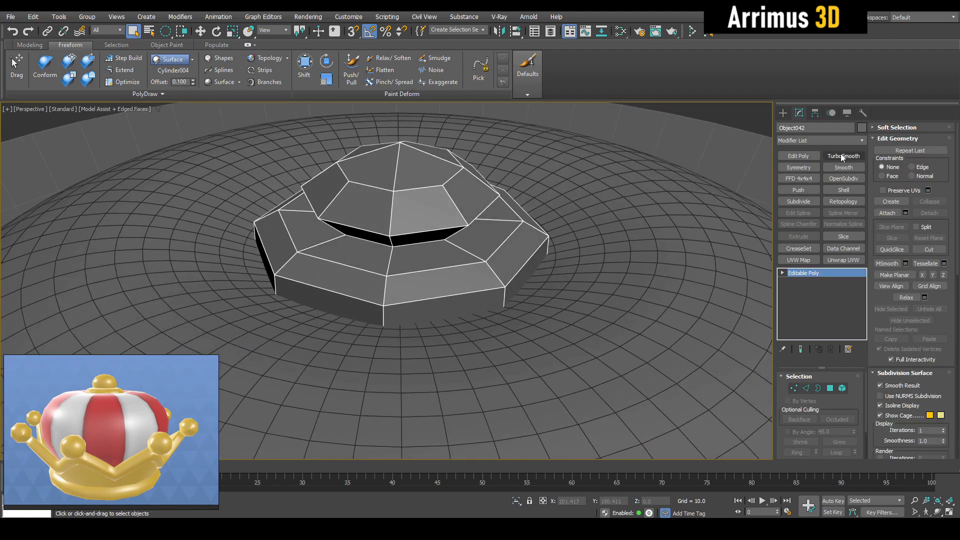
# Apply TurboSmooth to the finial and insert an Edit Poly modifier beneath it.
pyautogui.click(844, 157)
pyautogui.click(804, 281)
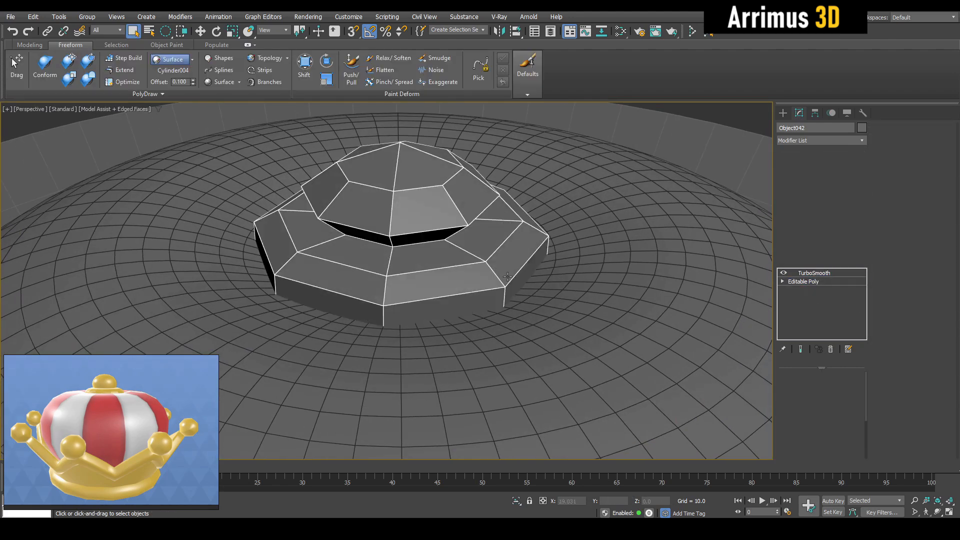
pyautogui.hotkey('alt', '1')
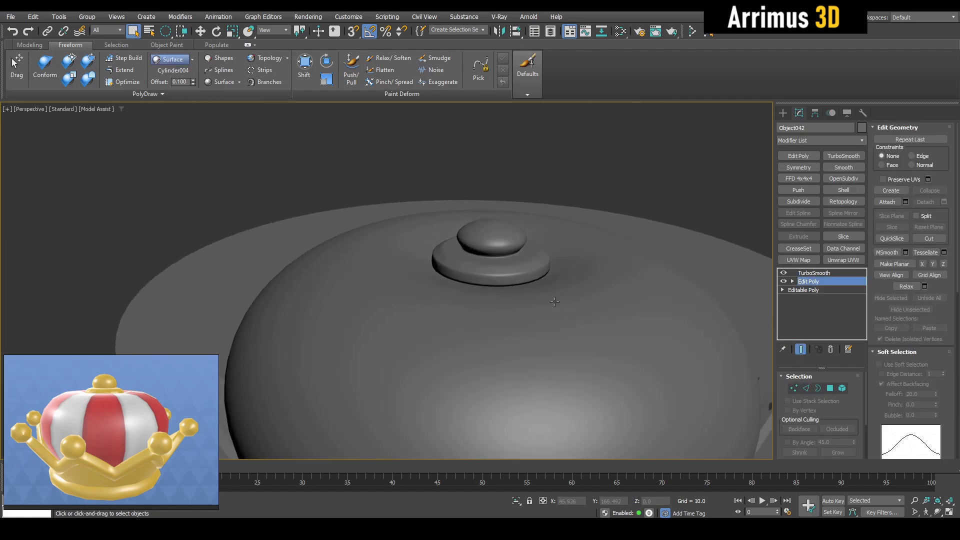
# Below the cushion's TurboSmooth, extrude the open top border inward and weld the small inner ring into one centre point.
pyautogui.click(564, 302)
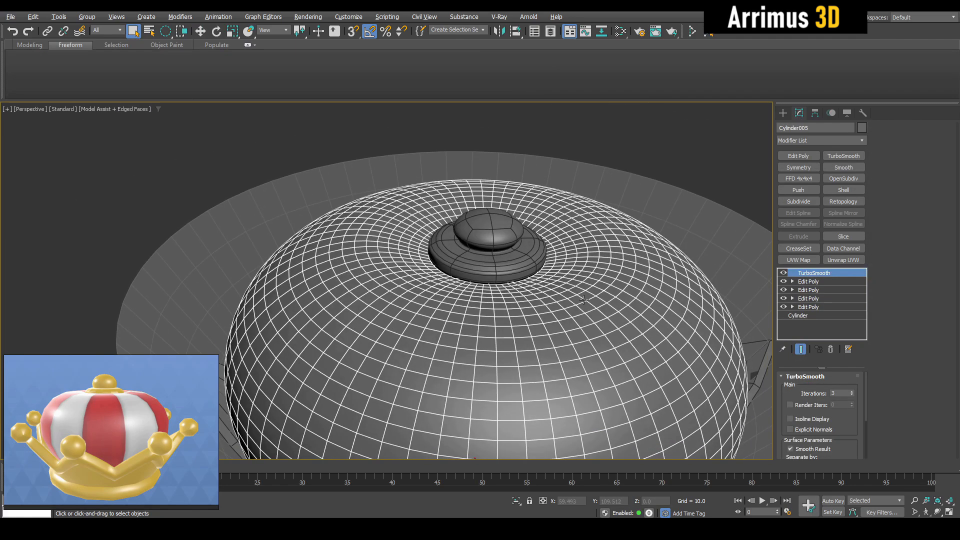
pyautogui.scroll(-10, 564, 302)
pyautogui.scroll(10, 565, 301)
pyautogui.click(808, 281)
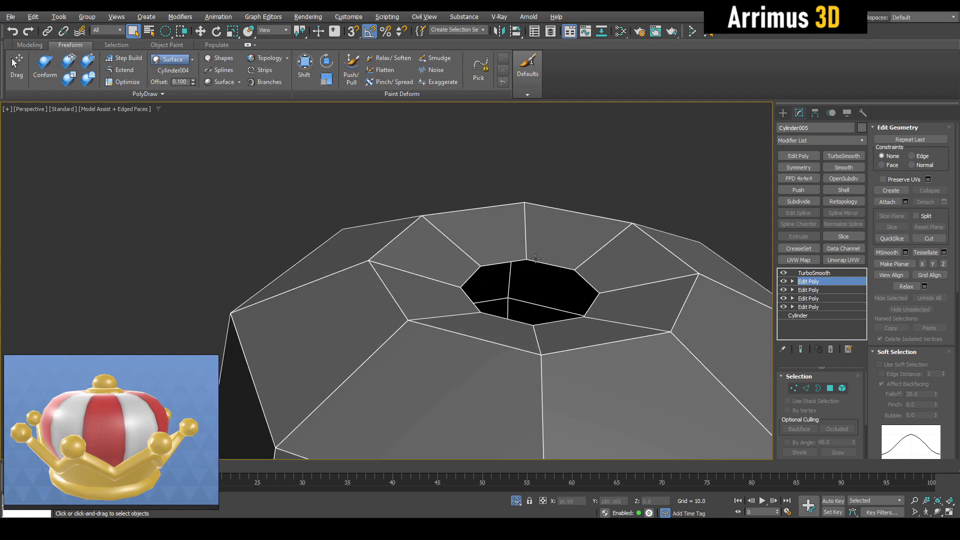
pyautogui.moveTo(549, 266); pyautogui.dragTo(529, 264, button='middle')
pyautogui.press('r')
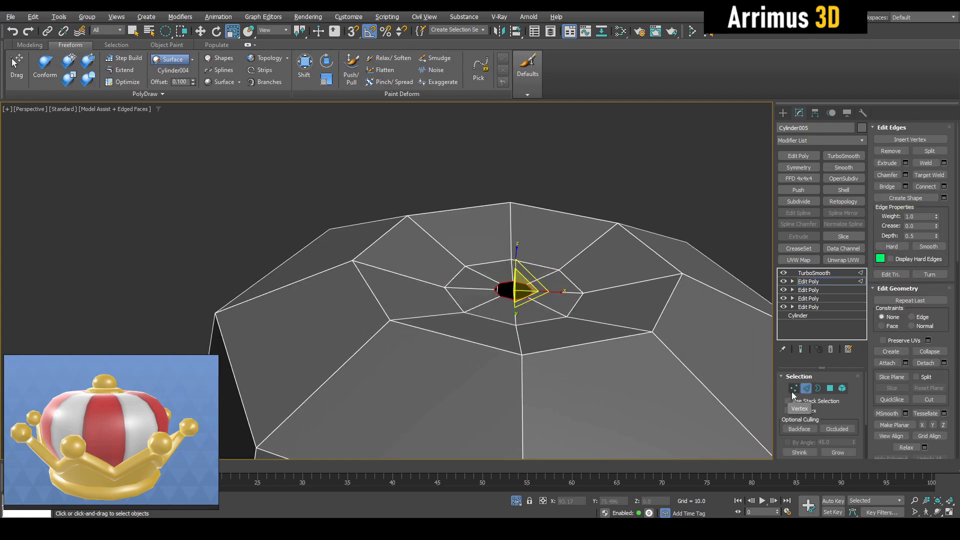
pyautogui.click(945, 163)
pyautogui.click(514, 305)
pyautogui.press('q')
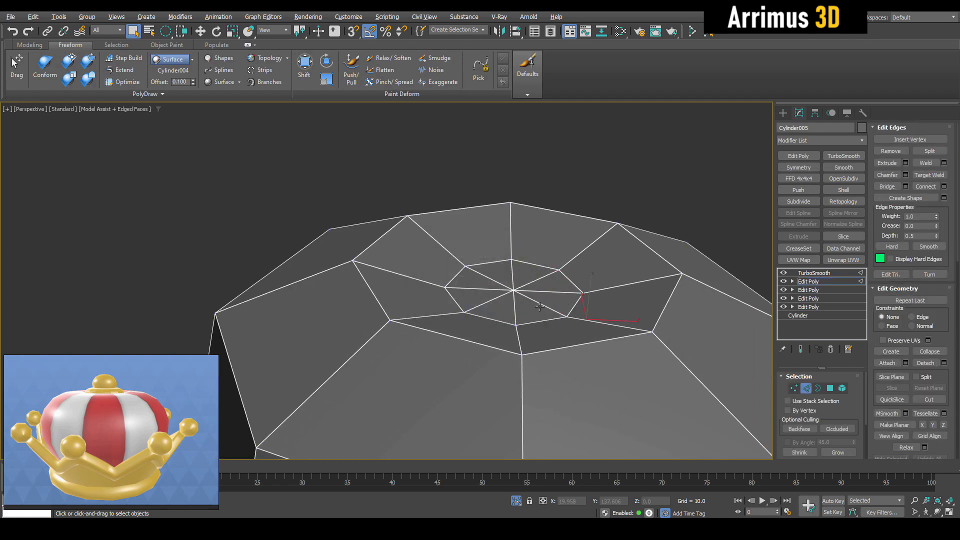
# Remove surplus edges and their vertices from the cushion's new cap, and exit isolation to show the whole crown without edged faces.
pyautogui.click(495, 280)
pyautogui.hotkey('ctrl', 'BackSpace')
pyautogui.press('2')
pyautogui.hotkey('alt', 'q')
pyautogui.scroll(-10, 508, 287)
pyautogui.press('F4')
pyautogui.click(597, 367)
pyautogui.keyDown('alt'); pyautogui.moveTo(560, 355); pyautogui.dragTo(516, 294, button='middle'); pyautogui.keyUp('alt')
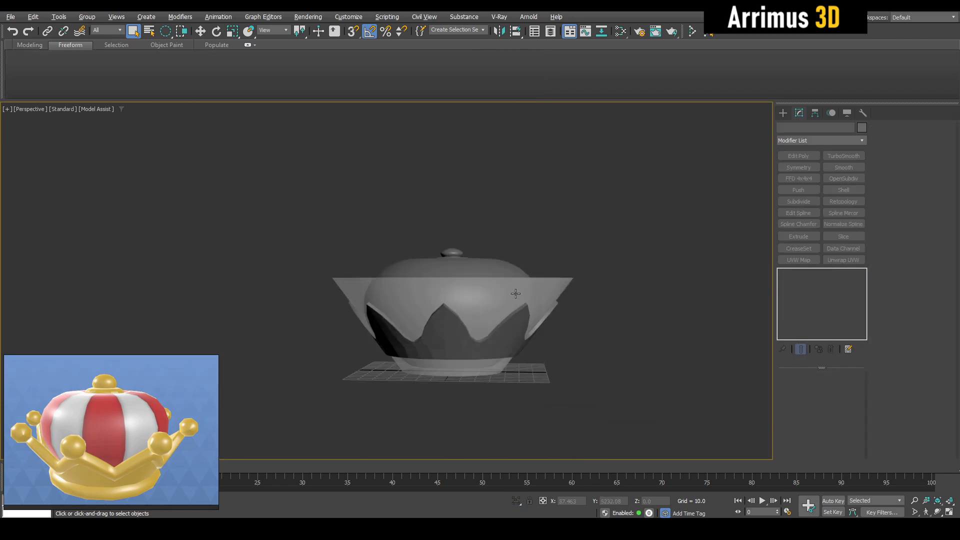
# Select the edge loop around the cone guide just below the pointed band and turn off the guide's see-through display.
pyautogui.press('F4')
pyautogui.scroll(5, 524, 352)
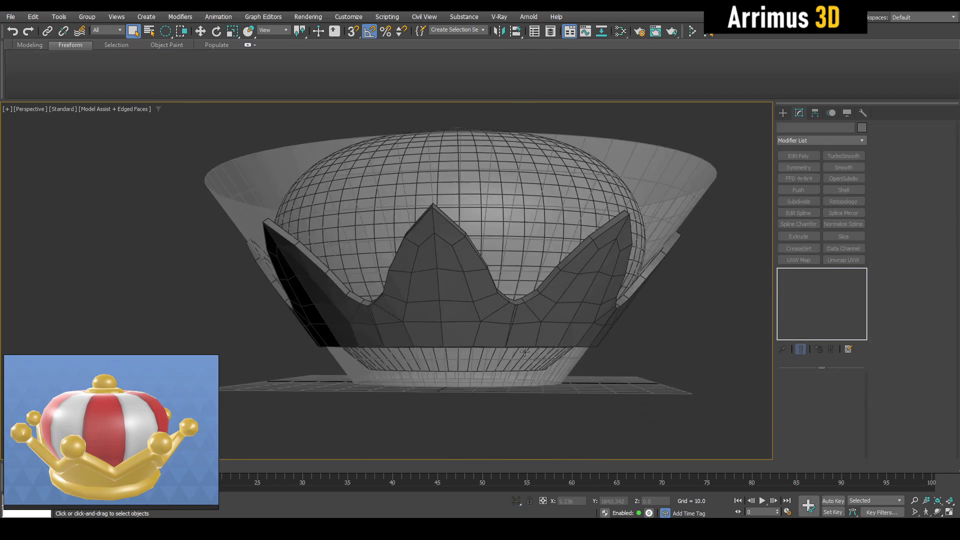
pyautogui.click(525, 352)
pyautogui.press('1')
pyautogui.scroll(5, 484, 355)
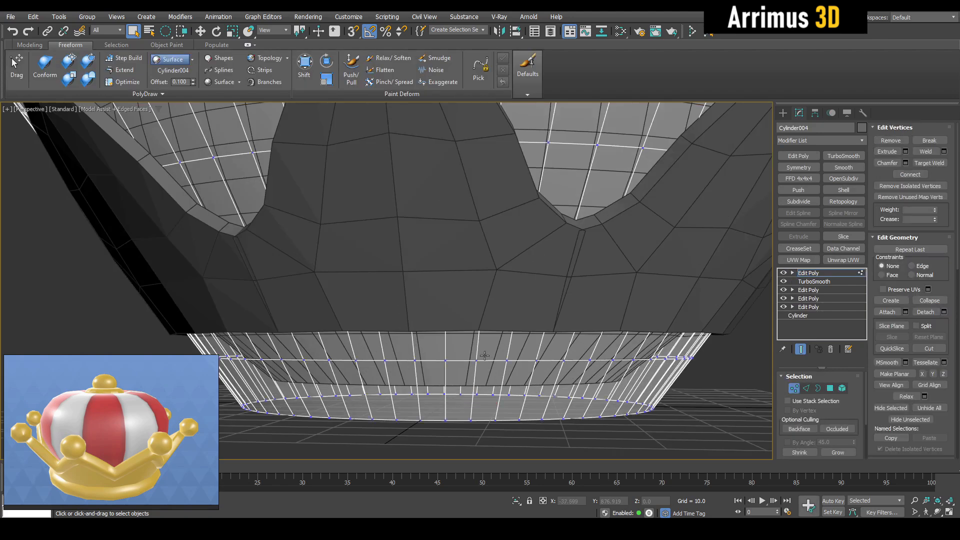
pyautogui.keyDown('alt'); pyautogui.moveTo(484, 356); pyautogui.dragTo(484, 338, button='middle'); pyautogui.keyUp('alt')
pyautogui.hotkey('alt', '1')
pyautogui.click(481, 317)
pyautogui.press('w')
pyautogui.press('2')
pyautogui.doubleClick(488, 342)
pyautogui.hotkey('alt', 'x')
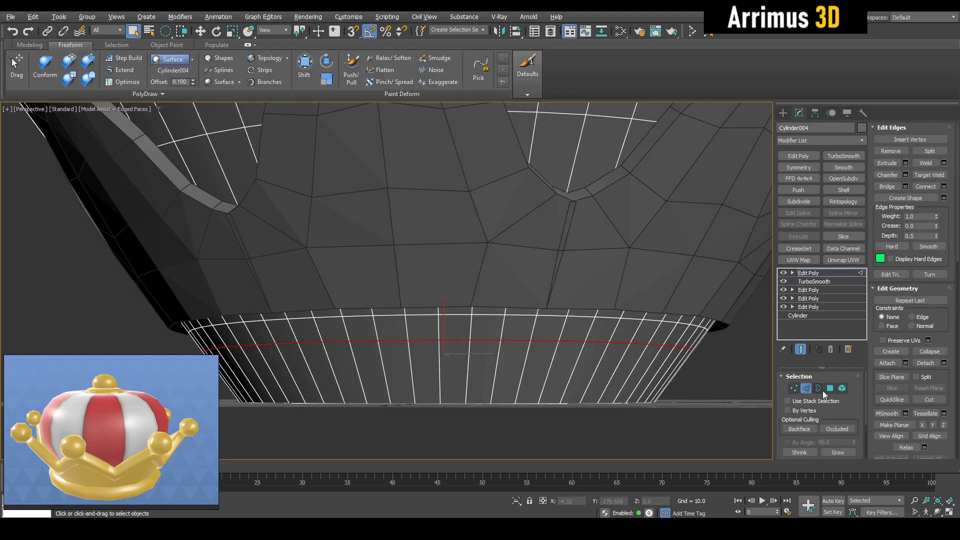
# Convert the loop to its adjoining polygons, detach them as a separate base ring, and thicken the ring outward with Shell.
pyautogui.keyDown('ctrl'); pyautogui.click(831, 389); pyautogui.keyUp('ctrl')
pyautogui.hotkey('alt', 'd')
pyautogui.click(503, 278)
pyautogui.click(516, 331)
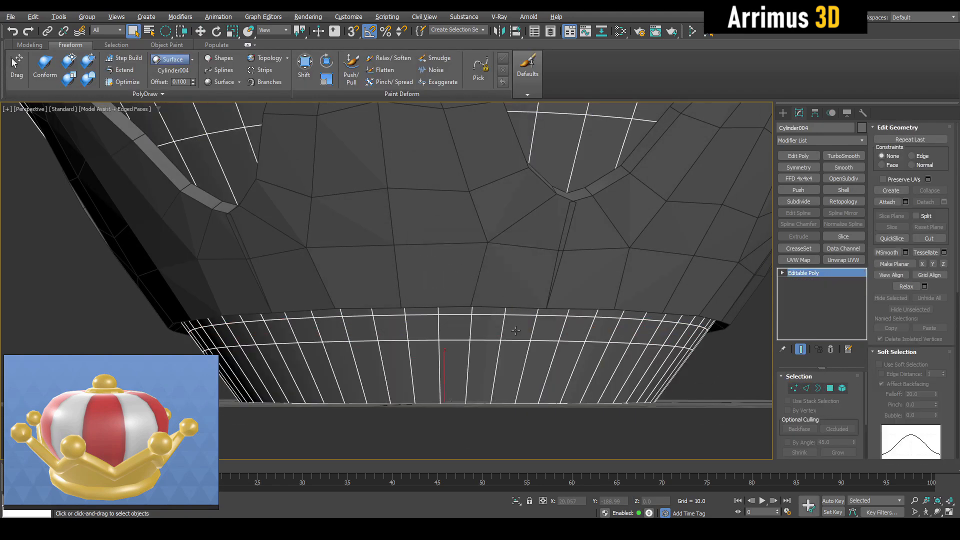
pyautogui.click(845, 191)
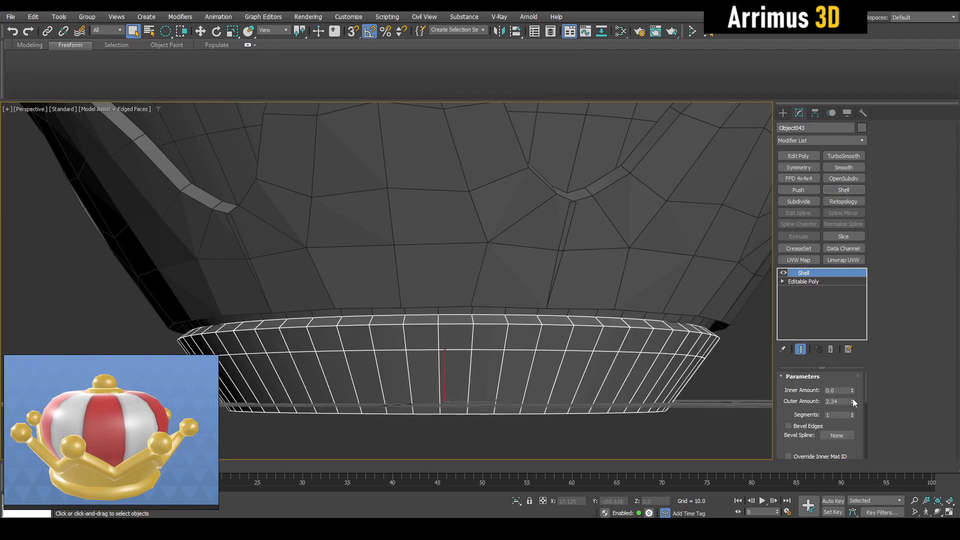
pyautogui.moveTo(853, 401); pyautogui.dragTo(863, 318)
# Isolate all crown parts except the cone guide and hide the viewport grid.
pyautogui.scroll(-4, 607, 292)
pyautogui.keyDown('ctrl'); pyautogui.click(539, 265); pyautogui.keyUp('ctrl')
pyautogui.scroll(-4, 539, 265)
pyautogui.keyDown('ctrl'); pyautogui.moveTo(362, 215); pyautogui.dragTo(623, 211); pyautogui.keyUp('ctrl')
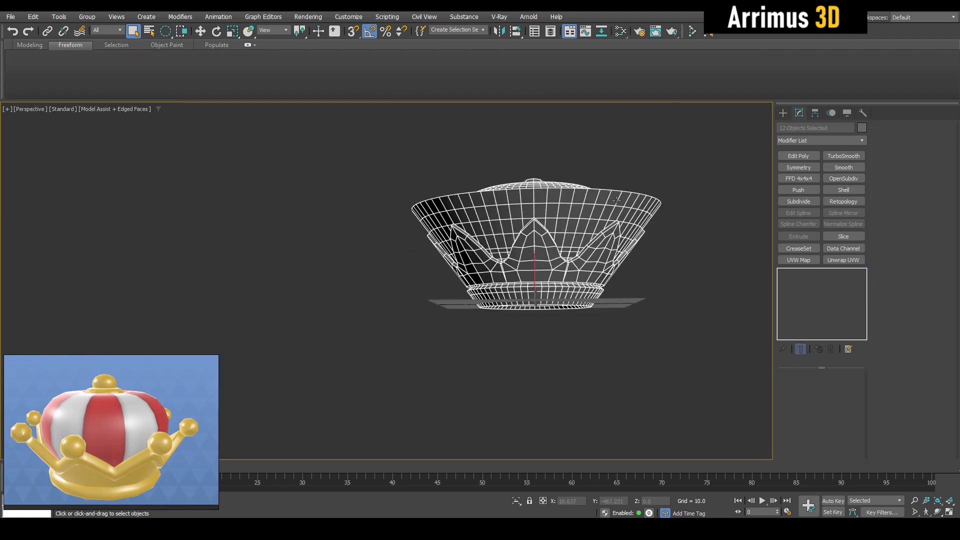
pyautogui.keyDown('alt'); pyautogui.click(617, 200); pyautogui.keyUp('alt')
pyautogui.hotkey('alt', 'q')
pyautogui.click(652, 223)
pyautogui.scroll(4, 540, 280)
pyautogui.moveTo(575, 280)
pyautogui.keyDown('alt'); pyautogui.mouseDown(button='middle')
pyautogui.moveTo(576, 300)
pyautogui.moveTo(580, 270)
pyautogui.mouseUp(button='middle'); pyautogui.keyUp('alt')
pyautogui.press('g')
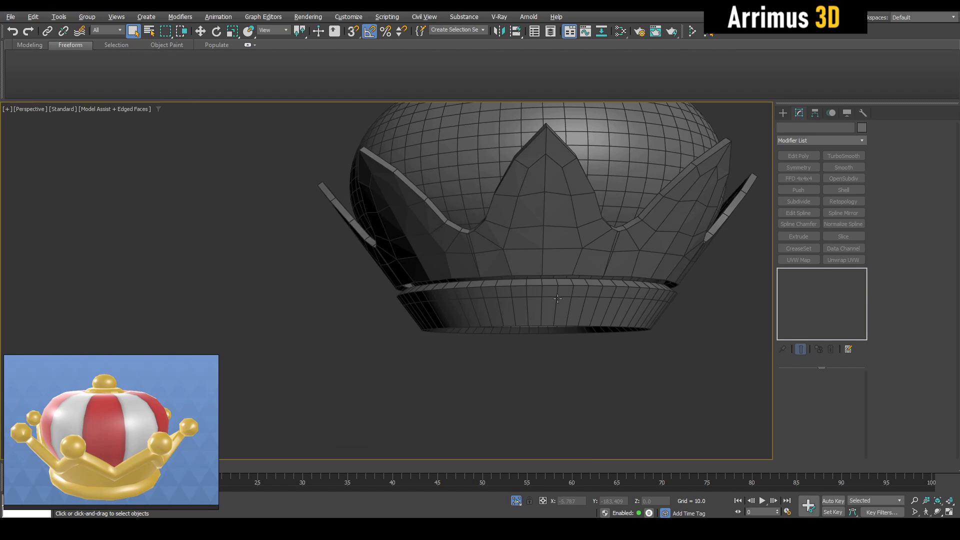
# Increase the outer amount of the base ring's Shell modifier.
pyautogui.click(614, 303)
pyautogui.moveTo(709, 282); pyautogui.dragTo(684, 311, button='middle')
pyautogui.moveTo(852, 401); pyautogui.dragTo(859, 325)
pyautogui.keyDown('alt'); pyautogui.moveTo(665, 285); pyautogui.dragTo(665, 295, button='middle'); pyautogui.keyUp('alt')
# Add an Edit Poly modifier to the base ring and move all its vertices up about 5.6 units against the pointed band.
pyautogui.click(799, 156)
pyautogui.press('1')
pyautogui.hotkey('ctrl', 'a')
pyautogui.press('w')
pyautogui.scroll(3, 505, 321)
pyautogui.moveTo(504, 321); pyautogui.dragTo(504, 301)
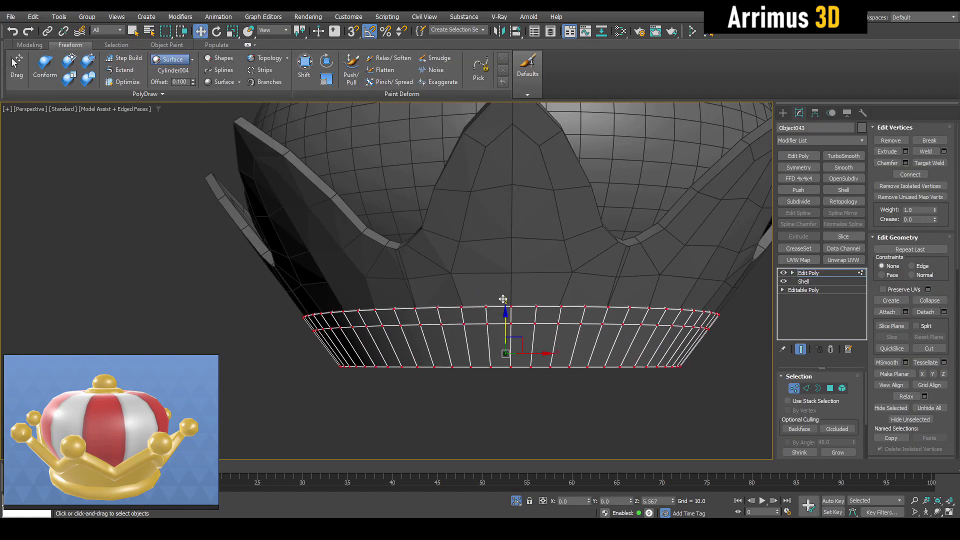
# Select the polygons all around the base ring's outer side and scale them slightly.
pyautogui.keyDown('alt'); pyautogui.moveTo(504, 300); pyautogui.dragTo(515, 349, button='middle'); pyautogui.keyUp('alt')
pyautogui.press('2')
pyautogui.press('q')
pyautogui.press('4')
pyautogui.keyDown('shift'); pyautogui.click(563, 351); pyautogui.keyUp('shift')
pyautogui.press('r')
pyautogui.moveTo(517, 349)
pyautogui.mouseDown()
pyautogui.moveTo(518, 357)
pyautogui.moveTo(520, 346)
pyautogui.mouseUp()
pyautogui.scroll(5, 520, 345)
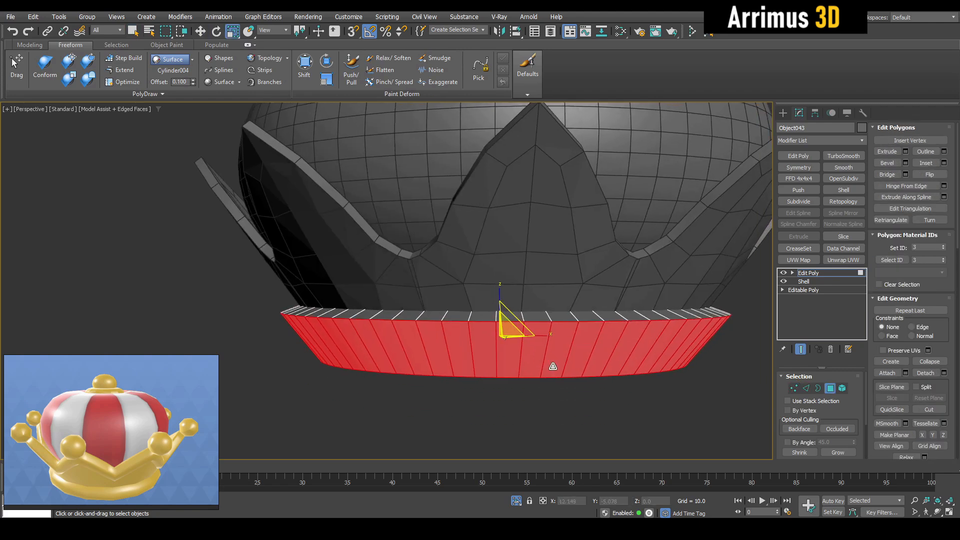
# Connect the ring's outer vertical edges with two horizontal loops spread towards its upper and lower rims.
pyautogui.press('2')
pyautogui.press('q')
pyautogui.hotkey('alt', 'r')
pyautogui.hotkey('ctrl', 'shift', 'e')
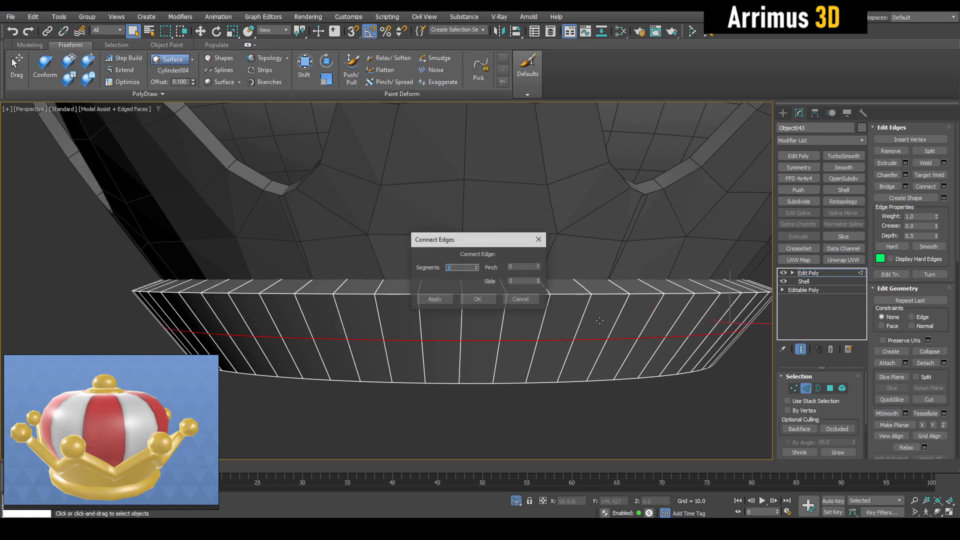
pyautogui.click(462, 296)
# Bevel the polygon band between the two loops inward by Local Normal with a height of -2.6.
pyautogui.press('4')
pyautogui.click(482, 330)
pyautogui.keyDown('shift'); pyautogui.click(512, 330); pyautogui.keyUp('shift')
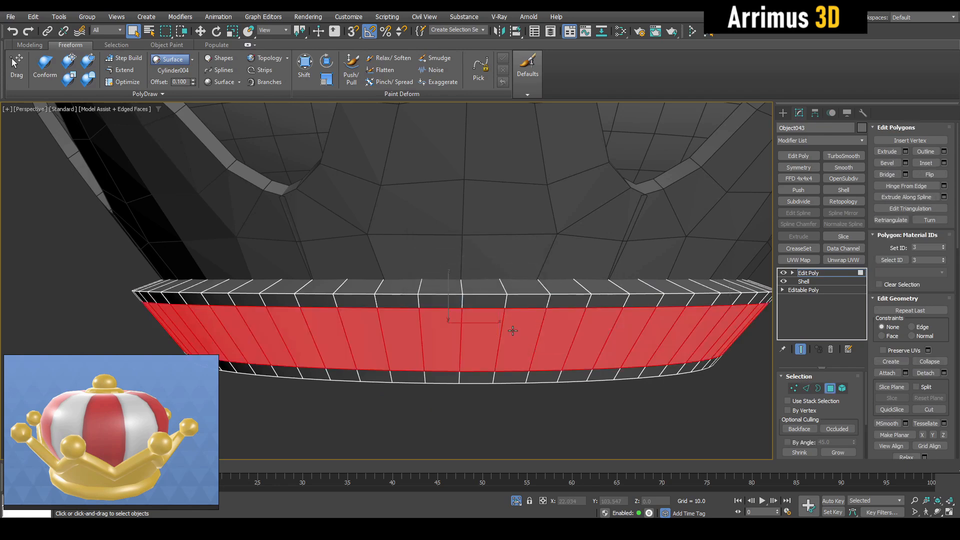
pyautogui.scroll(4, 509, 330)
pyautogui.hotkey('ctrl', 'shift', 'b')
pyautogui.moveTo(530, 269); pyautogui.dragTo(589, 396)
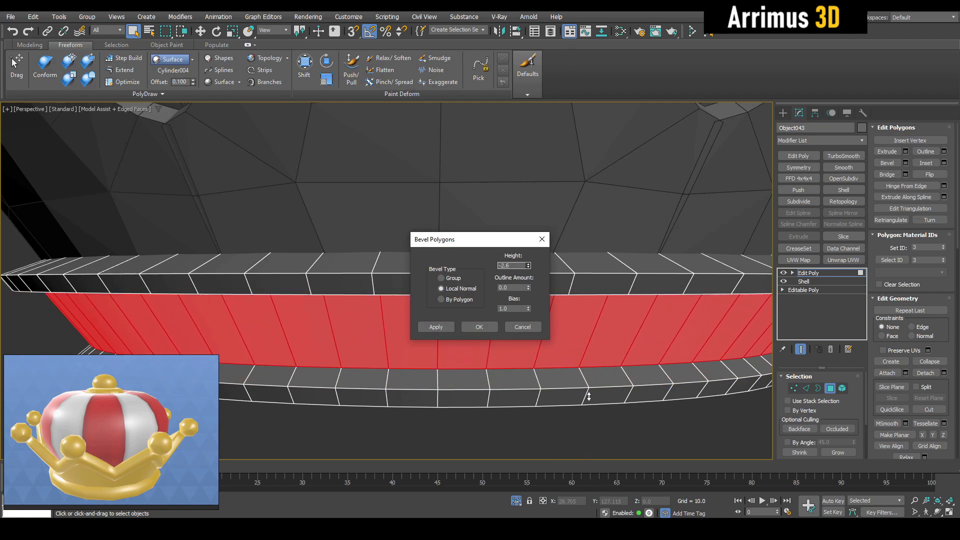
pyautogui.click(482, 328)
# Add another Edit Poly modifier and detach two adjacent front polygons of the recessed band as a separate object.
pyautogui.scroll(-4, 484, 336)
pyautogui.press('4')
pyautogui.keyDown('alt'); pyautogui.moveTo(482, 350); pyautogui.dragTo(482, 300, button='middle'); pyautogui.keyUp('alt')
pyautogui.hotkey('ctrl', 'e')
pyautogui.press('4')
pyautogui.click(471, 271)
pyautogui.scroll(5, 456, 265)
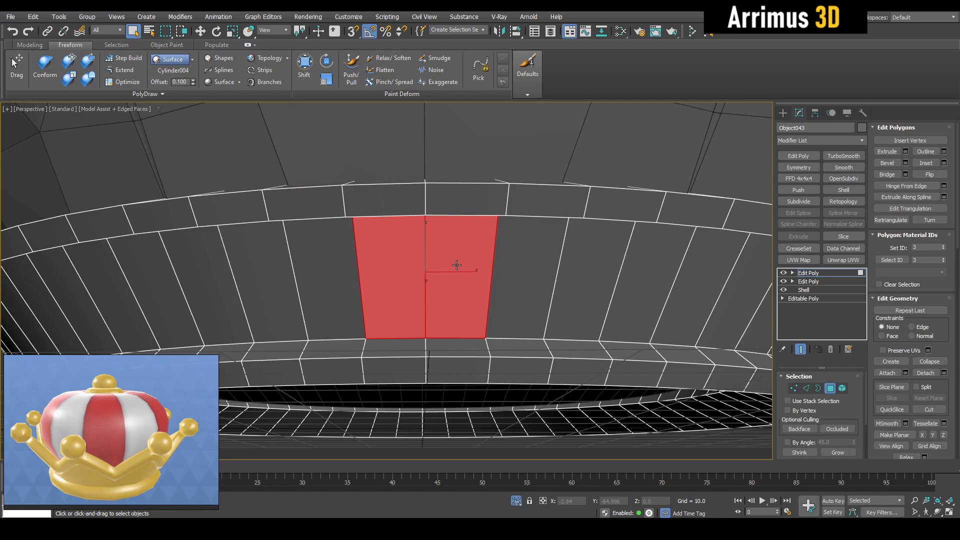
pyautogui.hotkey('alt', 'd')
pyautogui.click(499, 272)
pyautogui.press('4')
# Select the detached two-polygon panel at the front of the base ring and isolate it.
pyautogui.scroll(-8, 460, 273)
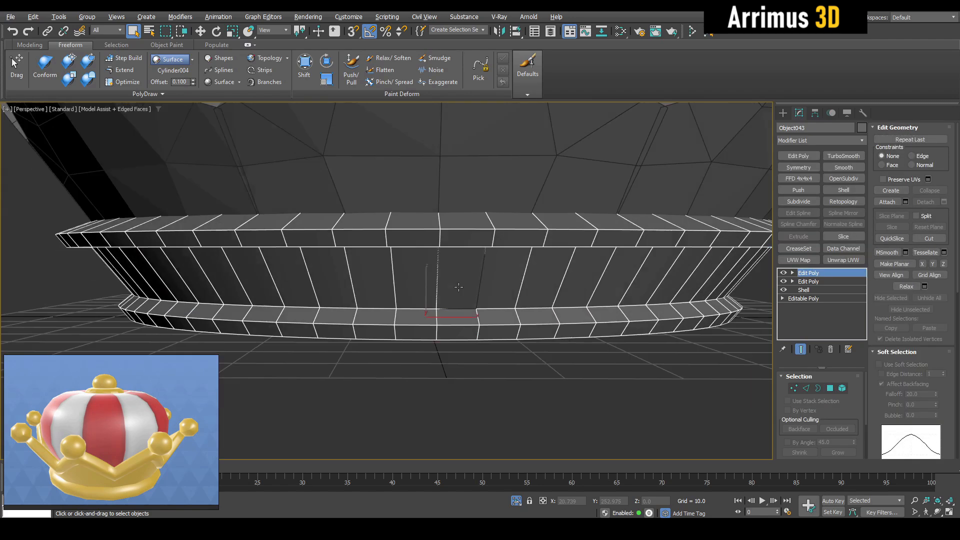
pyautogui.keyDown('alt'); pyautogui.moveTo(459, 273); pyautogui.dragTo(429, 309, button='middle'); pyautogui.keyUp('alt')
pyautogui.moveTo(371, 339); pyautogui.dragTo(350, 197)
pyautogui.hotkey('alt', 'c')
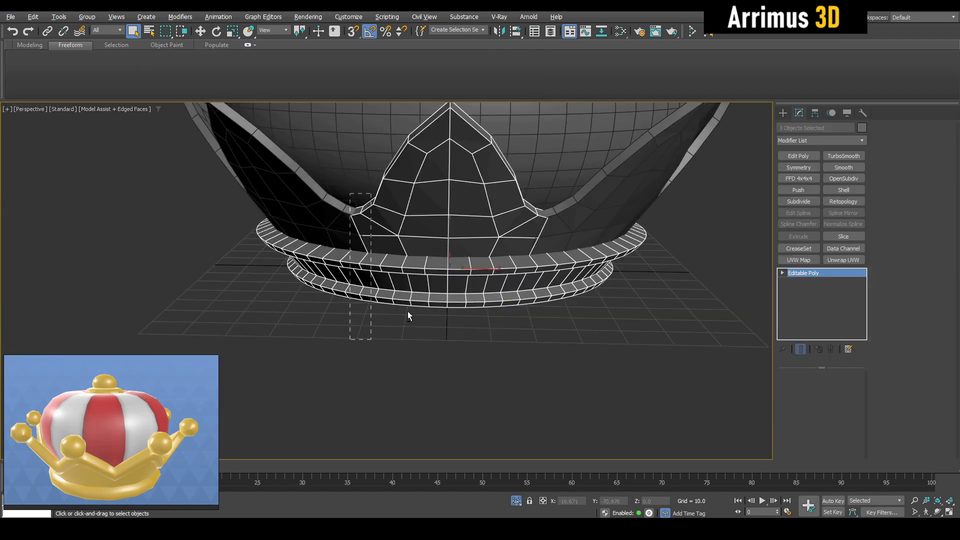
pyautogui.click(453, 284)
pyautogui.scroll(3, 452, 284)
pyautogui.hotkey('alt', 'q')
# In a new Edit Poly, cut half of a pointed-arch outline into the panel and delete everything outside that half.
pyautogui.keyDown('alt'); pyautogui.moveTo(452, 320); pyautogui.dragTo(458, 298, button='middle'); pyautogui.keyUp('alt')
pyautogui.hotkey('ctrl', 'e')
pyautogui.press('1')
pyautogui.scroll(6, 460, 297)
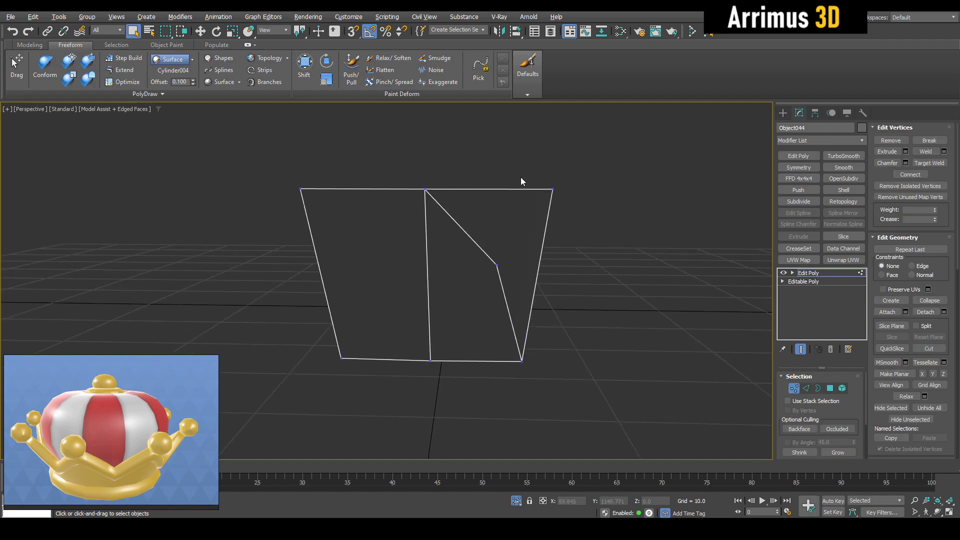
pyautogui.moveTo(364, 380); pyautogui.dragTo(364, 379)
pyautogui.press('Delete')
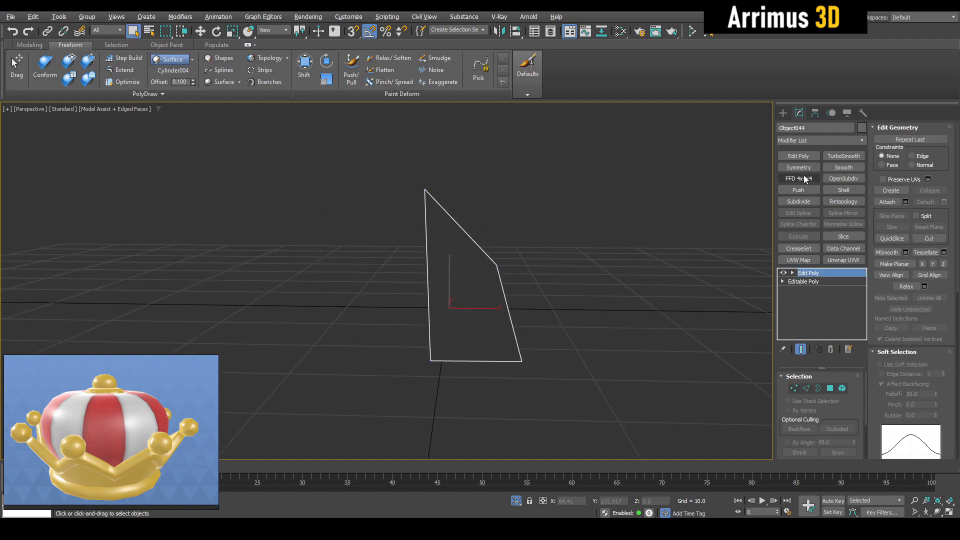
# Mirror the half arch with Symmetry, thicken it using Shell with an outer amount of 0.92, and exit isolation.
pyautogui.click(798, 167)
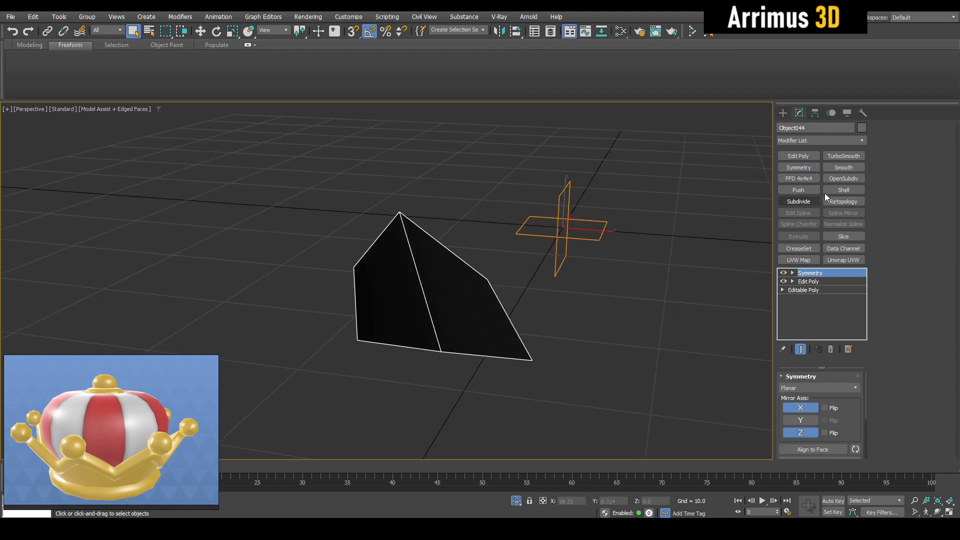
pyautogui.click(798, 156)
pyautogui.click(830, 190)
pyautogui.rightClick(852, 403)
pyautogui.moveTo(853, 403); pyautogui.dragTo(849, 374)
pyautogui.hotkey('alt', 'q')
pyautogui.keyDown('alt'); pyautogui.moveTo(561, 325); pyautogui.dragTo(599, 301, button='middle'); pyautogui.keyUp('alt')
pyautogui.scroll(-6, 543, 314)
pyautogui.keyDown('alt'); pyautogui.moveTo(544, 314); pyautogui.dragTo(560, 346, button='middle'); pyautogui.keyUp('alt')
pyautogui.click(811, 435)
# Insert an Edit Poly modifier below the Symmetry and cut a line parallel to the arch's outer outline.
pyautogui.click(827, 298)
pyautogui.scroll(5, 545, 321)
pyautogui.click(799, 156)
pyautogui.press('1')
pyautogui.scroll(4, 557, 327)
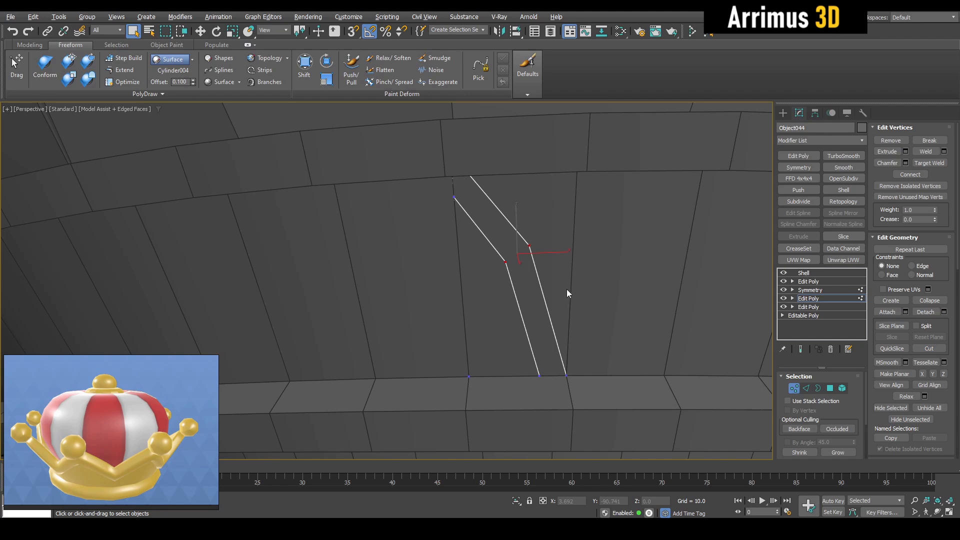
pyautogui.press('`')
pyautogui.scroll(-5, 485, 361)
pyautogui.keyDown('alt'); pyautogui.moveTo(485, 361); pyautogui.dragTo(505, 389, button='middle'); pyautogui.keyUp('alt')
pyautogui.scroll(5, 499, 351)
pyautogui.press('1')
# Isolate the arch and, in a further Edit Poly below the Symmetry, cut a second parallel line inside the first.
pyautogui.hotkey('alt', 'q')
pyautogui.press('`')
pyautogui.hotkey('ctrl', 'e')
pyautogui.press('1')
pyautogui.scroll(4, 499, 352)
pyautogui.hotkey('alt', 'c')
pyautogui.scroll(-2, 500, 336)
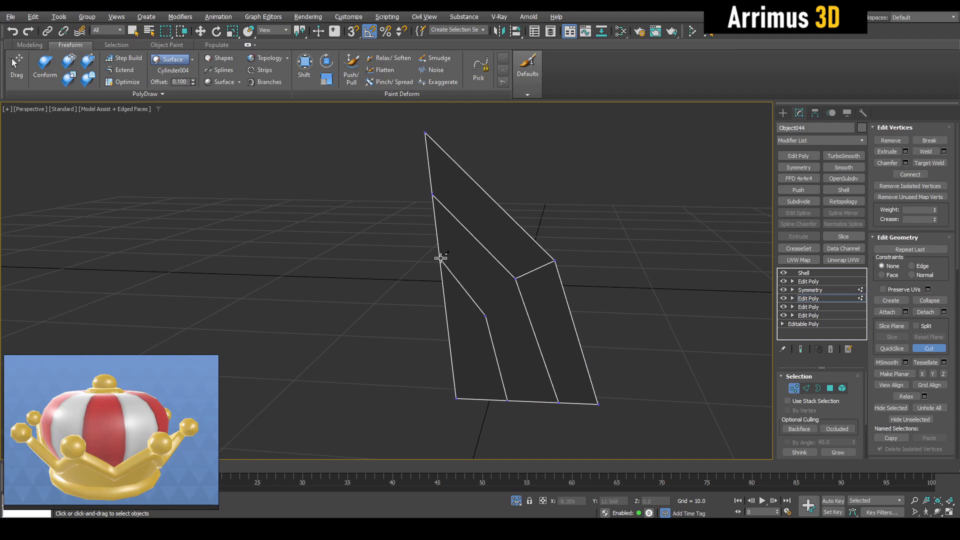
# Delete the polygon strip between the two cut lines to separate frame from inner panel, and exit isolation.
pyautogui.press('4')
pyautogui.press('`')
pyautogui.scroll(1, 509, 329)
pyautogui.moveTo(525, 332)
pyautogui.keyDown('alt'); pyautogui.mouseDown(button='middle')
pyautogui.moveTo(508, 329)
pyautogui.moveTo(505, 358)
pyautogui.moveTo(525, 326)
pyautogui.moveTo(548, 324)
pyautogui.moveTo(543, 342)
pyautogui.moveTo(534, 325)
pyautogui.mouseUp(button='middle'); pyautogui.keyUp('alt')
pyautogui.press('4')
pyautogui.hotkey('alt', 'q')
# Add another Edit Poly below the Symmetry and shift the arch's bottom vertices along Y to fit the recessed band.
pyautogui.press('`')
pyautogui.hotkey('ctrl', 'e')
pyautogui.press('1')
pyautogui.moveTo(401, 315); pyautogui.dragTo(547, 362)
pyautogui.keyDown('alt'); pyautogui.moveTo(547, 350); pyautogui.dragTo(493, 334, button='middle'); pyautogui.keyUp('alt')
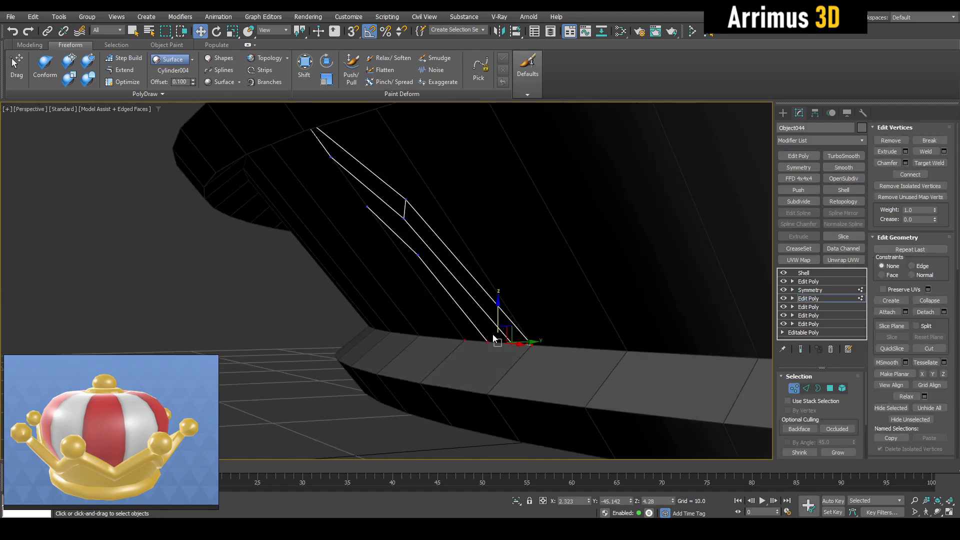
pyautogui.press('`')
pyautogui.moveTo(507, 329); pyautogui.dragTo(519, 331)
pyautogui.keyDown('alt'); pyautogui.moveTo(553, 313); pyautogui.dragTo(529, 311, button='middle'); pyautogui.keyUp('alt')
pyautogui.press('`')
pyautogui.press('1')
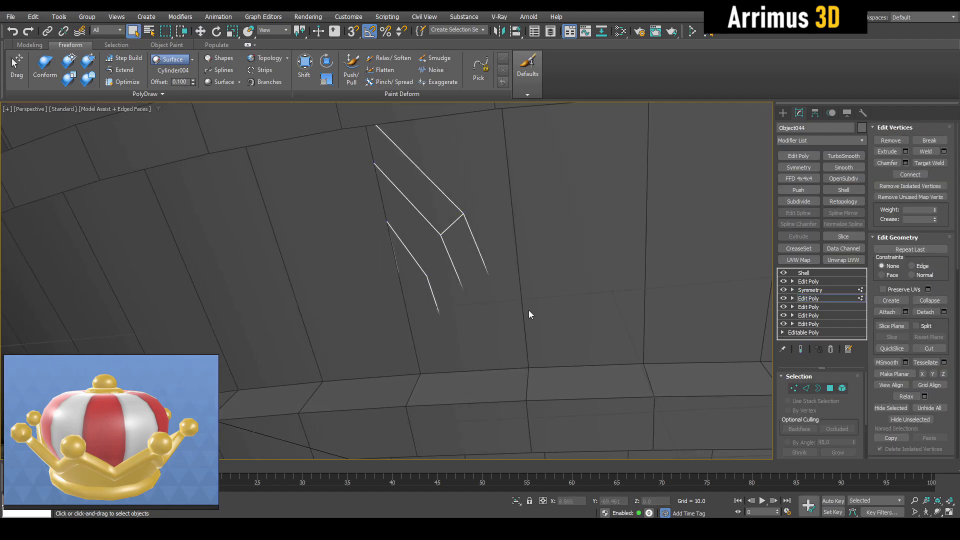
# Isolate the arch ornament, add an Edit Poly above its Shell, and connect one edge loop along the frame's middle.
pyautogui.hotkey('alt', 'q')
pyautogui.click(811, 274)
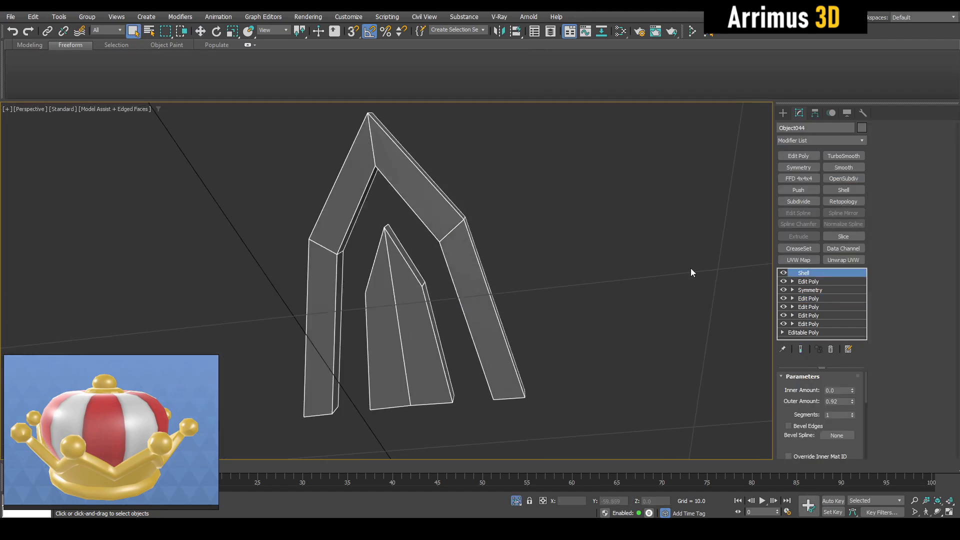
pyautogui.hotkey('ctrl', 'e')
pyautogui.press('2')
pyautogui.click(456, 226)
pyautogui.hotkey('alt', 'r')
pyautogui.hotkey('ctrl', 'shift', 'e')
pyautogui.click(488, 302)
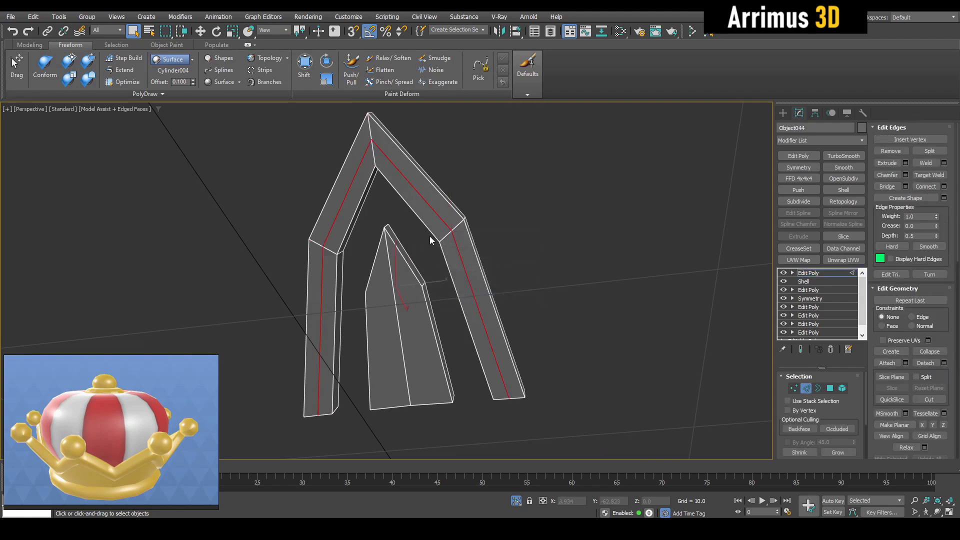
# Remove surplus edges from the arched frame together with their vertices.
pyautogui.keyDown('alt'); pyautogui.moveTo(430, 236); pyautogui.dragTo(450, 224, button='middle'); pyautogui.keyUp('alt')
pyautogui.keyDown('ctrl'); pyautogui.click(901, 153); pyautogui.keyUp('ctrl')
pyautogui.keyDown('alt'); pyautogui.moveTo(479, 254); pyautogui.dragTo(476, 275, button='middle'); pyautogui.keyUp('alt')
pyautogui.scroll(3, 508, 272)
# Select the front polygons of the arch ornament's inner panel and scale them down uniformly to taper the panel.
pyautogui.press('4')
pyautogui.click(475, 275)
pyautogui.keyDown('ctrl'); pyautogui.click(416, 260); pyautogui.keyUp('ctrl')
pyautogui.press('r')
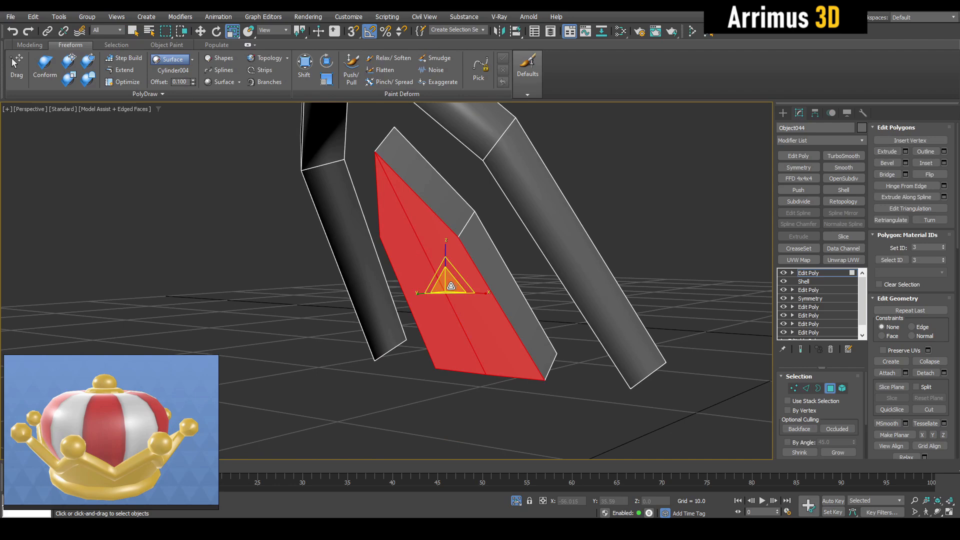
pyautogui.moveTo(450, 283); pyautogui.dragTo(450, 304)
# Exit isolation and shift the inner panel's front face in the YZ plane.
pyautogui.press('4')
pyautogui.hotkey('alt', 'q')
pyautogui.press('4')
pyautogui.press('w')
pyautogui.keyDown('alt'); pyautogui.moveTo(450, 304); pyautogui.dragTo(468, 282, button='middle'); pyautogui.keyUp('alt')
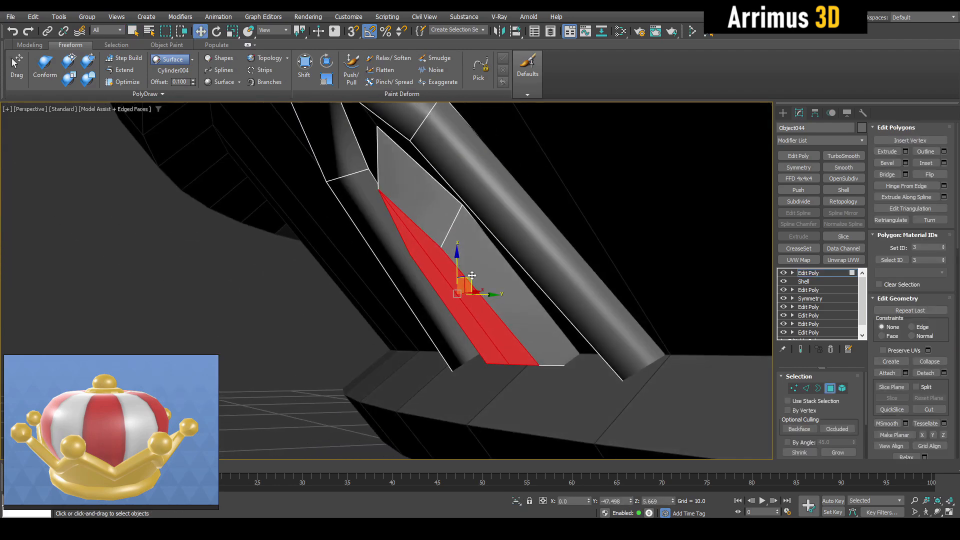
pyautogui.moveTo(469, 282); pyautogui.dragTo(480, 296)
# Insert supporting edge loops along the arch frame's outer side and ridge, and around the inner panel's sides.
pyautogui.keyDown('alt'); pyautogui.moveTo(480, 296); pyautogui.dragTo(554, 285, button='middle'); pyautogui.keyUp('alt')
pyautogui.scroll(-4, 550, 291)
pyautogui.press('1')
pyautogui.press('q')
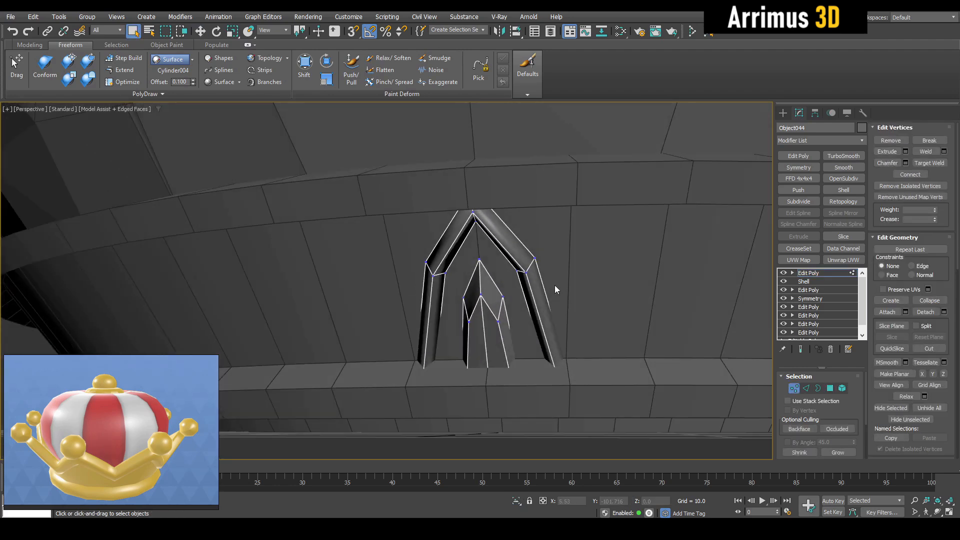
pyautogui.scroll(3, 555, 285)
pyautogui.hotkey('alt', '1')
pyautogui.click(523, 249)
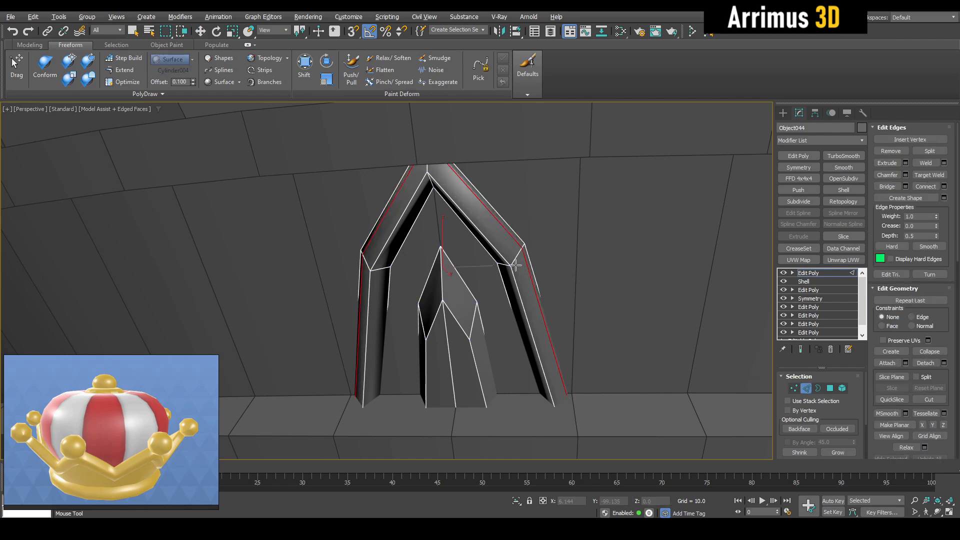
pyautogui.press('w')
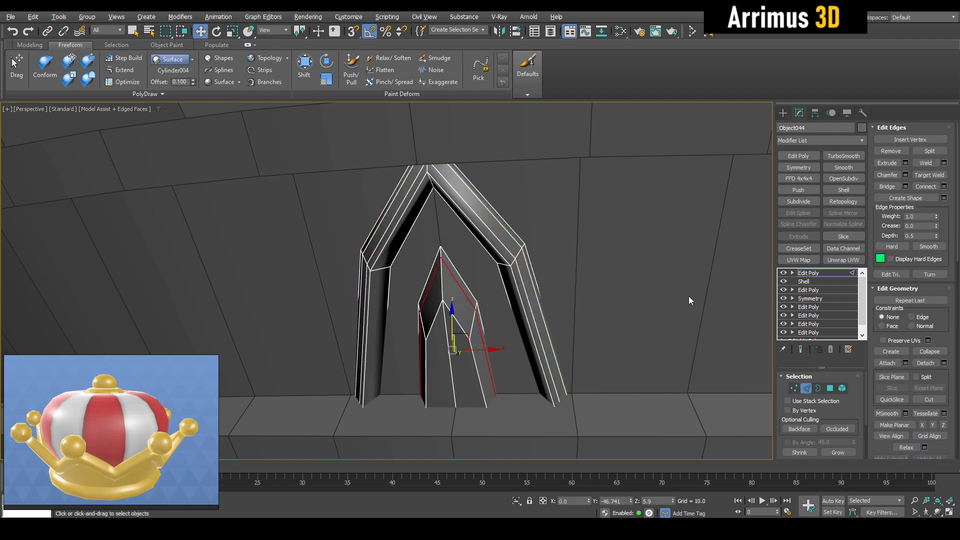
# Insert a vertical edge loop beside the inner panel's centre ridge.
pyautogui.scroll(3, 440, 290)
pyautogui.hotkey('alt', '1')
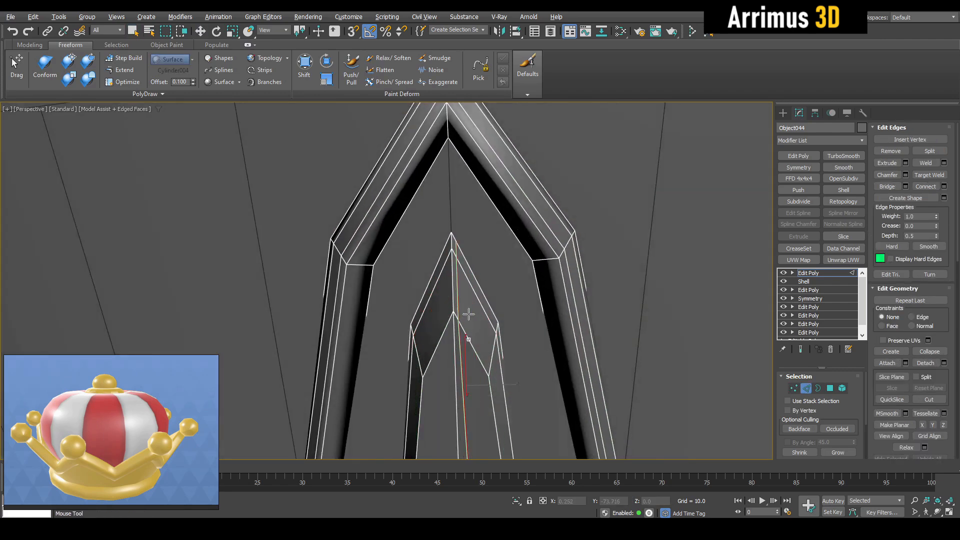
pyautogui.scroll(-5, 443, 319)
pyautogui.press('2')
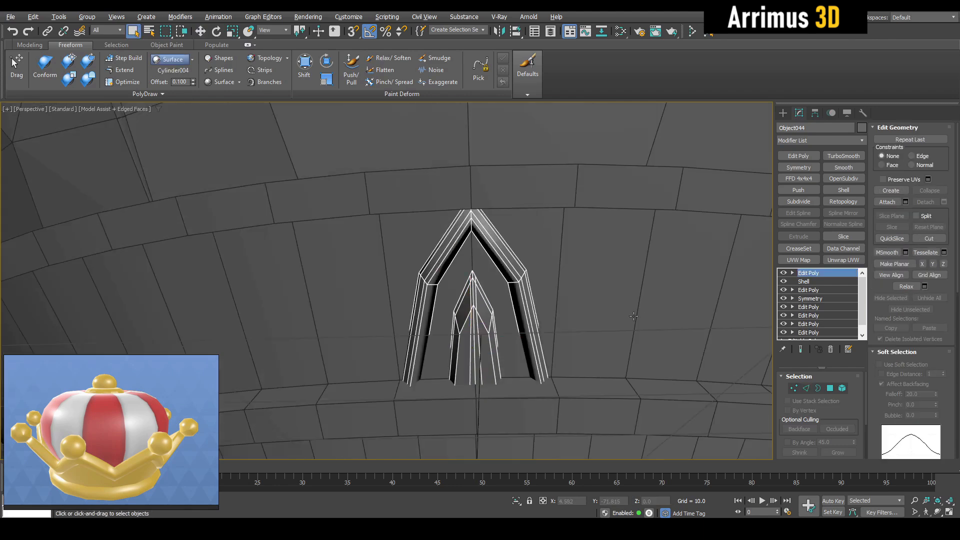
# Isolate the ornament, add another Edit Poly, and insert edge loops near the bottom ends of the frame legs.
pyautogui.hotkey('alt', 'q')
pyautogui.keyDown('alt'); pyautogui.moveTo(550, 300); pyautogui.dragTo(611, 317, button='middle'); pyautogui.keyUp('alt')
pyautogui.click(798, 156)
pyautogui.press('1')
pyautogui.scroll(5, 580, 311)
pyautogui.hotkey('alt', '1')
pyautogui.click(555, 346)
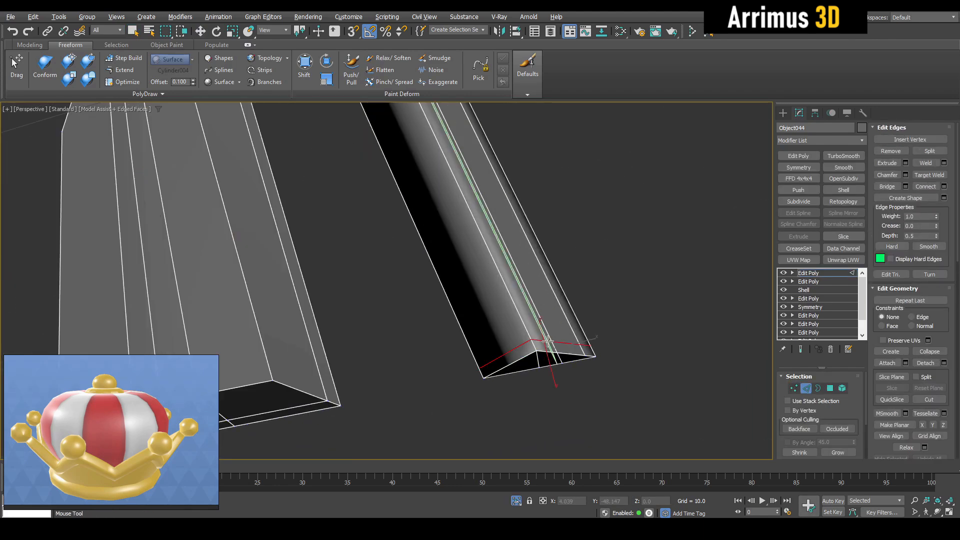
pyautogui.scroll(-4, 555, 346)
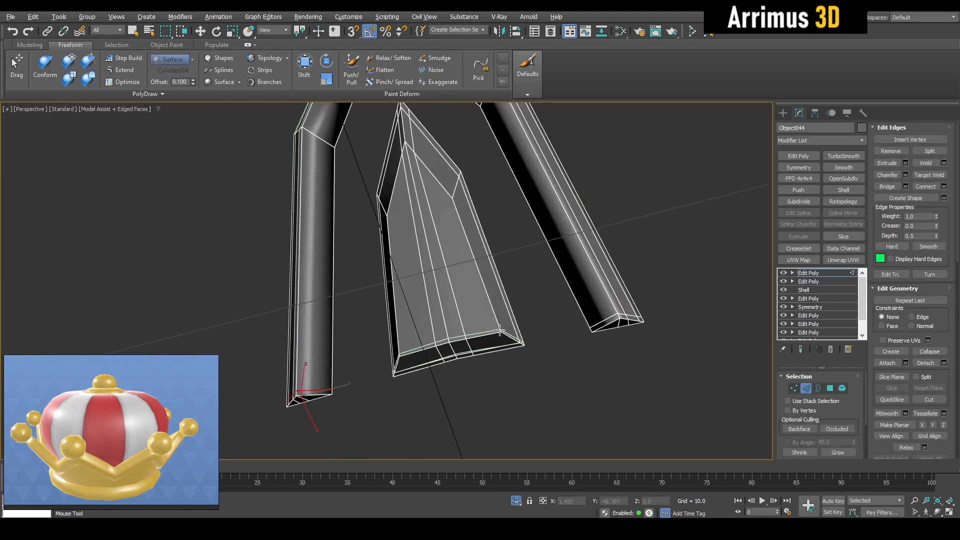
# Insert an edge loop close to the bottom end of the inner panel.
pyautogui.scroll(3, 522, 323)
pyautogui.hotkey('alt', '1')
pyautogui.click(481, 354)
pyautogui.scroll(-2, 481, 354)
pyautogui.press('2')
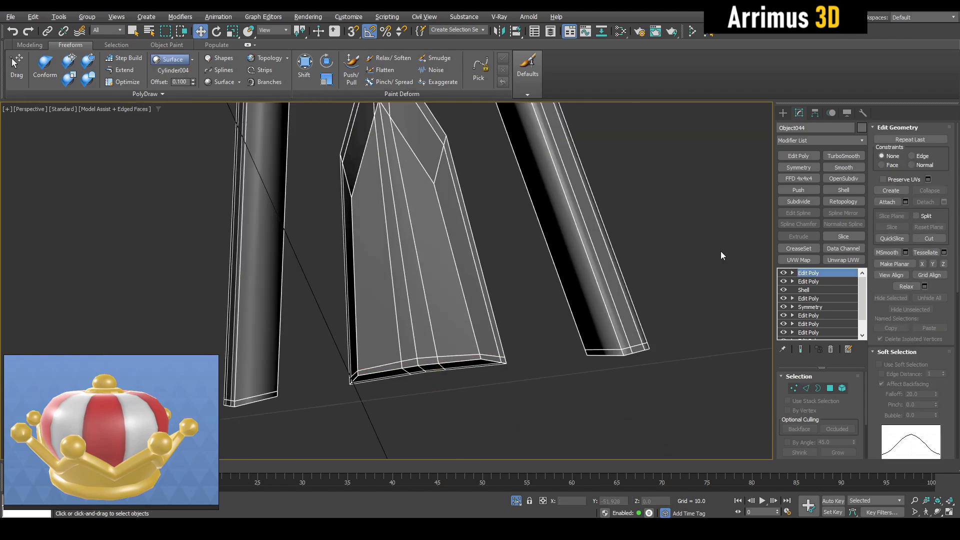
pyautogui.press('q')
# Add Smooth and TurboSmooth modifiers to the arch ornament and bring the rest of the crown back into view.
pyautogui.keyDown('alt'); pyautogui.moveTo(721, 252); pyautogui.dragTo(682, 281, button='middle'); pyautogui.keyUp('alt')
pyautogui.press('z')
pyautogui.click(854, 170)
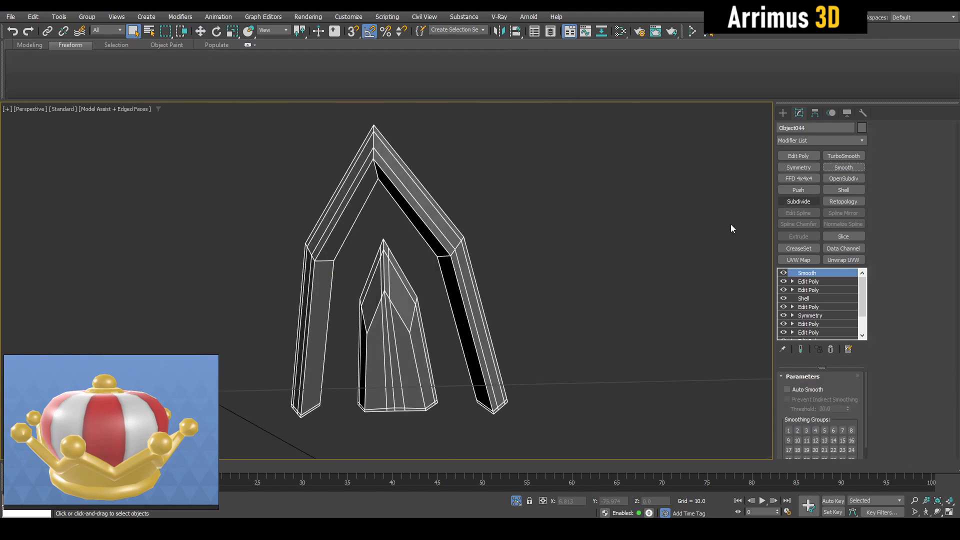
pyautogui.click(839, 156)
pyautogui.press('F4')
pyautogui.press('F4')
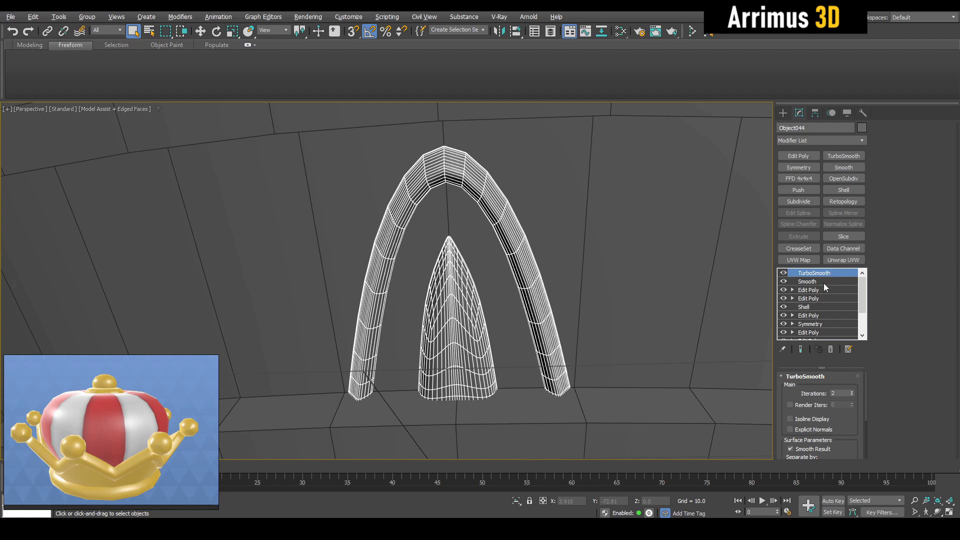
# Add an Edit Poly beneath the Smooth modifier and insert edge loops beside the frame's apex to sharpen its point.
pyautogui.click(821, 289)
pyautogui.press('1')
pyautogui.scroll(4, 481, 227)
pyautogui.click(459, 220)
pyautogui.click(443, 220)
pyautogui.press('w')
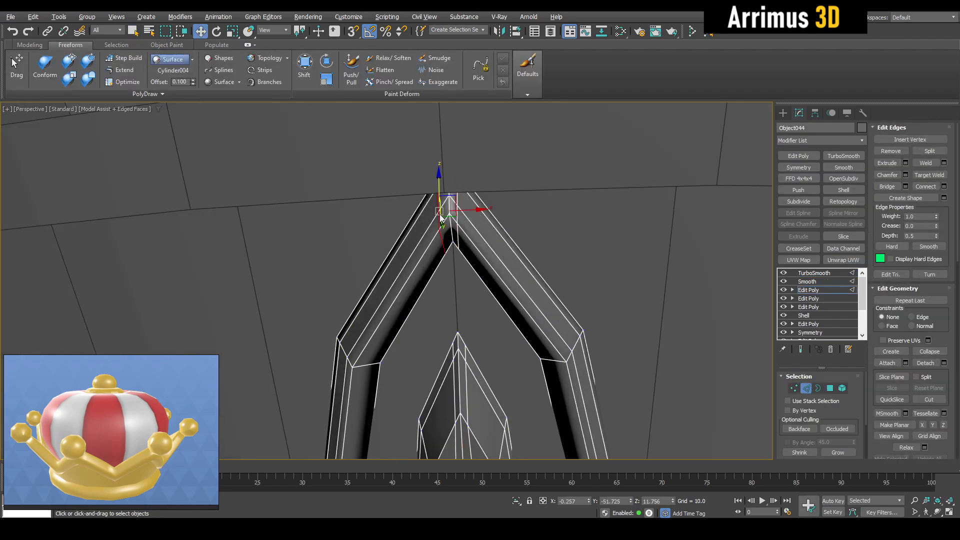
pyautogui.press('F4')
pyautogui.scroll(-4, 500, 248)
pyautogui.press('q')
pyautogui.keyDown('alt'); pyautogui.moveTo(517, 246); pyautogui.dragTo(534, 283, button='middle'); pyautogui.keyUp('alt')
# Insert a supporting edge loop beside the tip of the inner panel and check the smoothed shape.
pyautogui.scroll(5, 534, 282)
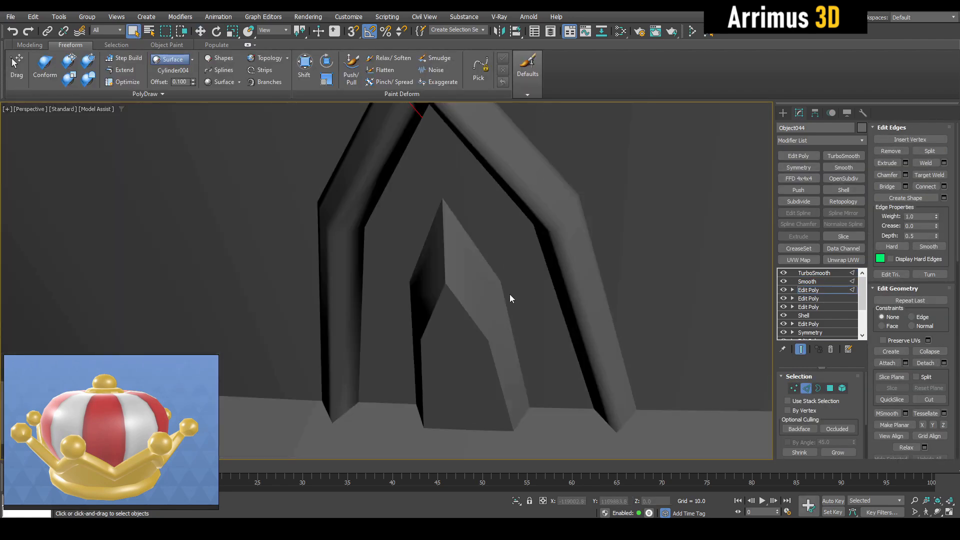
pyautogui.press('F4')
pyautogui.press('w')
pyautogui.click(454, 275)
pyautogui.press('w')
pyautogui.press('F4')
pyautogui.scroll(-4, 453, 273)
pyautogui.press('2')
pyautogui.press('q')
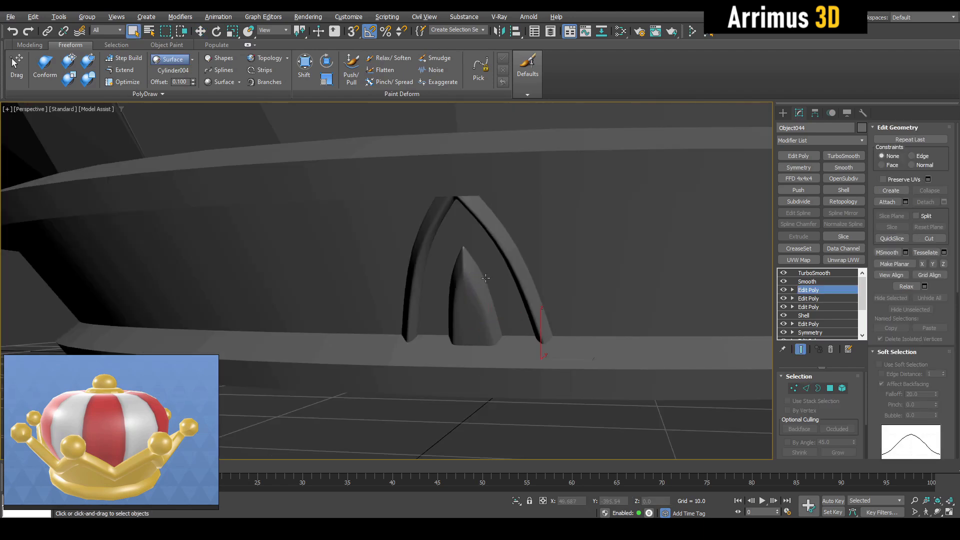
# Prepare to rotate-copy the arch ornament and set the angle snap increment to 11.25 degrees.
pyautogui.keyDown('alt'); pyautogui.moveTo(485, 264); pyautogui.dragTo(546, 303, button='middle'); pyautogui.keyUp('alt')
pyautogui.scroll(-4, 510, 269)
pyautogui.press('F4')
pyautogui.press('e')
pyautogui.keyDown('shift'); pyautogui.moveTo(504, 318); pyautogui.dragTo(507, 320); pyautogui.keyUp('shift')
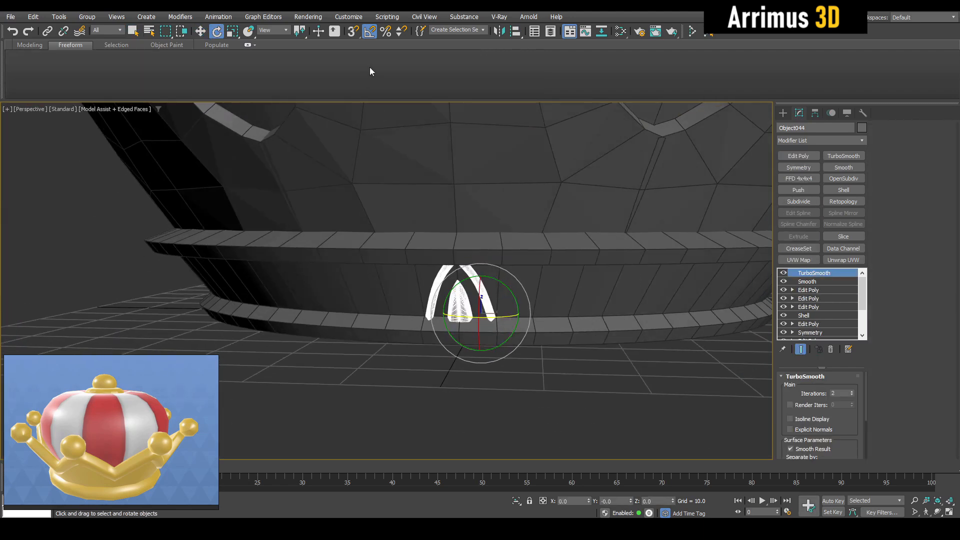
pyautogui.rightClick(370, 31)
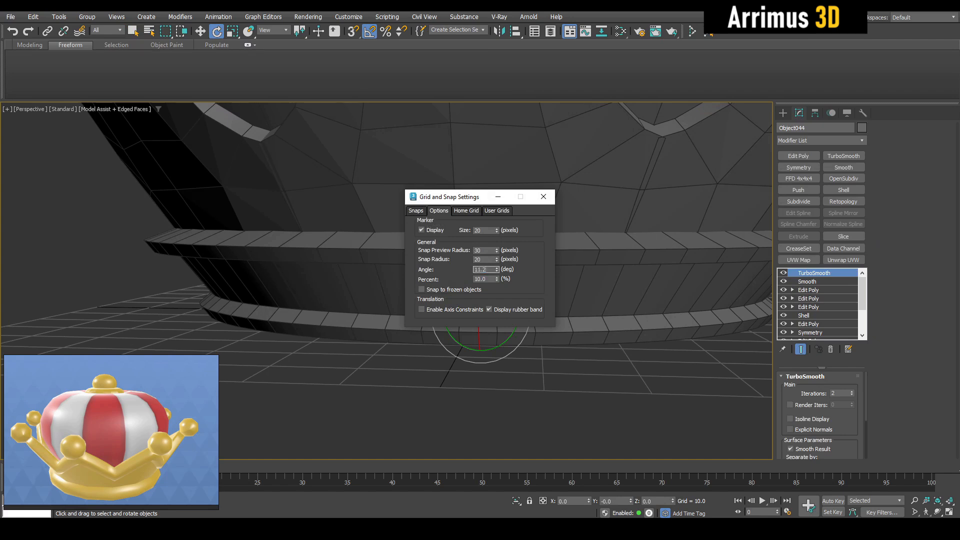
pyautogui.click(544, 198)
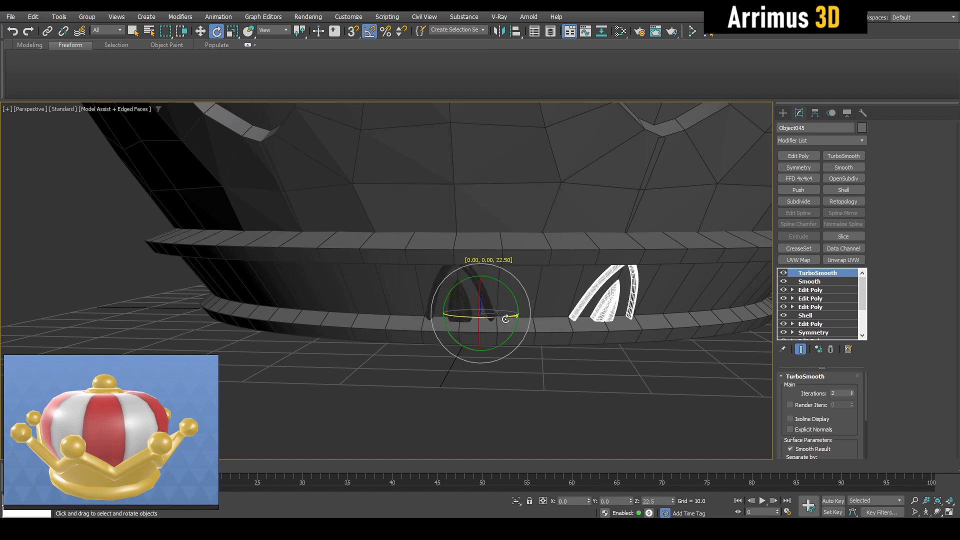
pyautogui.keyDown('shift'); pyautogui.moveTo(505, 319); pyautogui.dragTo(499, 310); pyautogui.keyUp('shift')
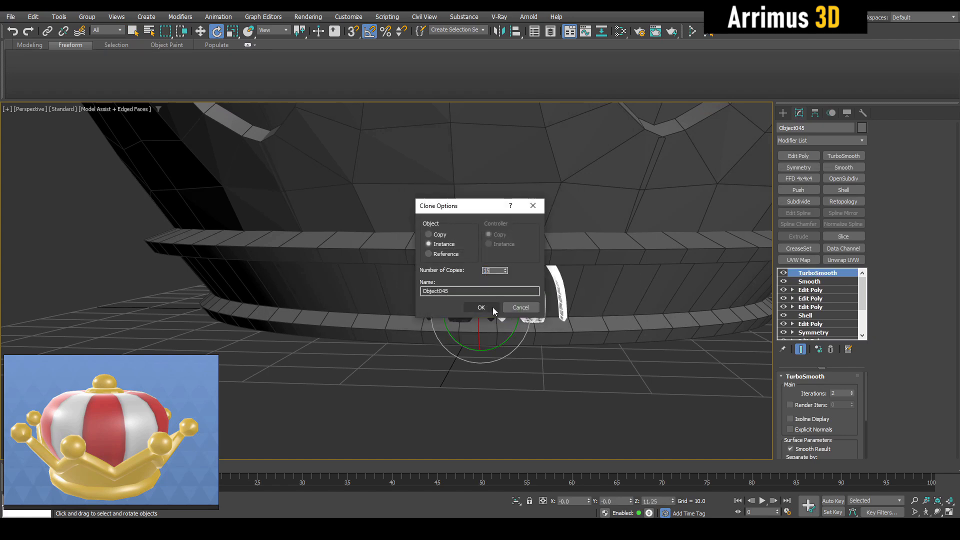
pyautogui.click(493, 309)
pyautogui.moveTo(491, 316); pyautogui.dragTo(493, 320, button='middle')
pyautogui.hotkey('ctrl', 'z')
# Rotate-clone the arch ornament by 11.25 degrees about Z as 31 instances around the base ring.
pyautogui.keyDown('shift'); pyautogui.moveTo(492, 319); pyautogui.dragTo(501, 321); pyautogui.keyUp('shift')
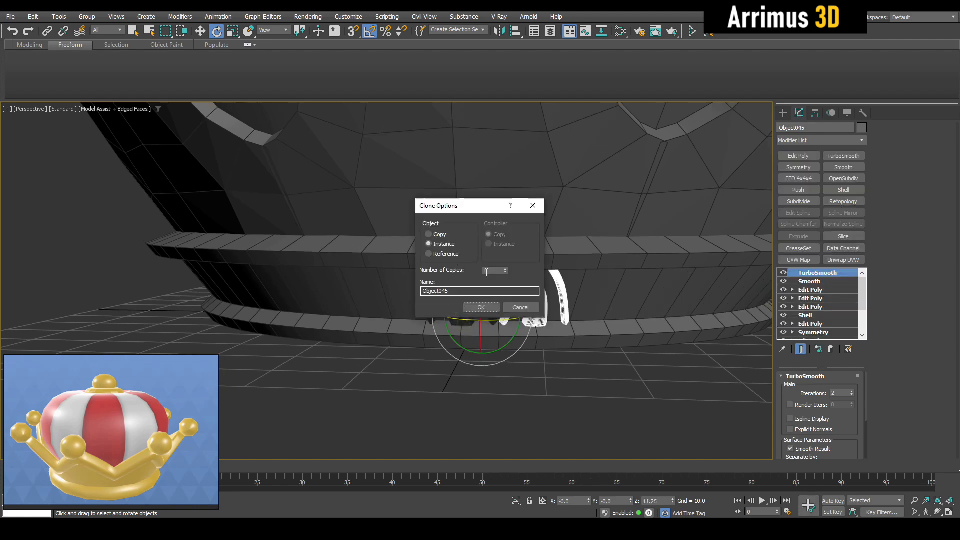
pyautogui.click(495, 306)
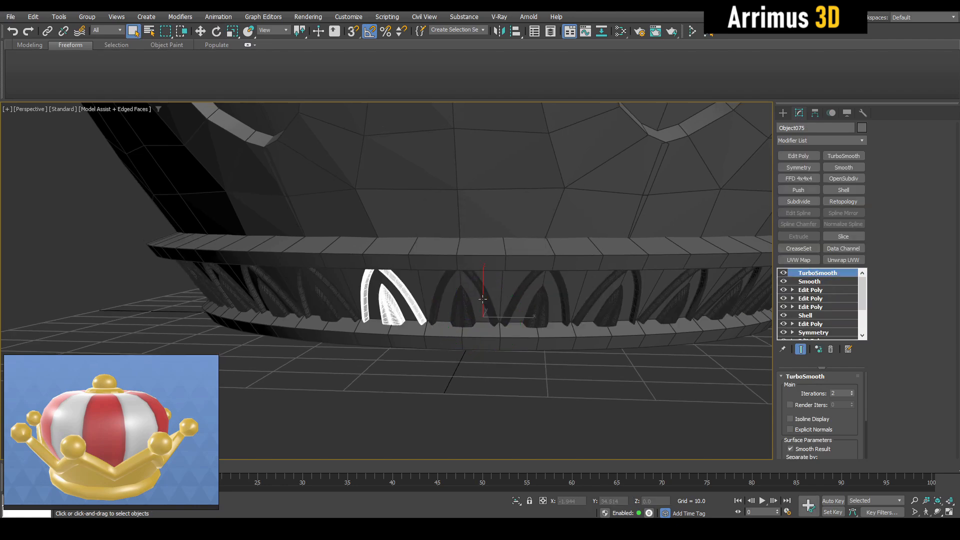
pyautogui.press('q')
pyautogui.scroll(-5, 518, 284)
# Reset the instanced ornaments' TurboSmooth iterations to 0 and deselect them.
pyautogui.scroll(7, 517, 284)
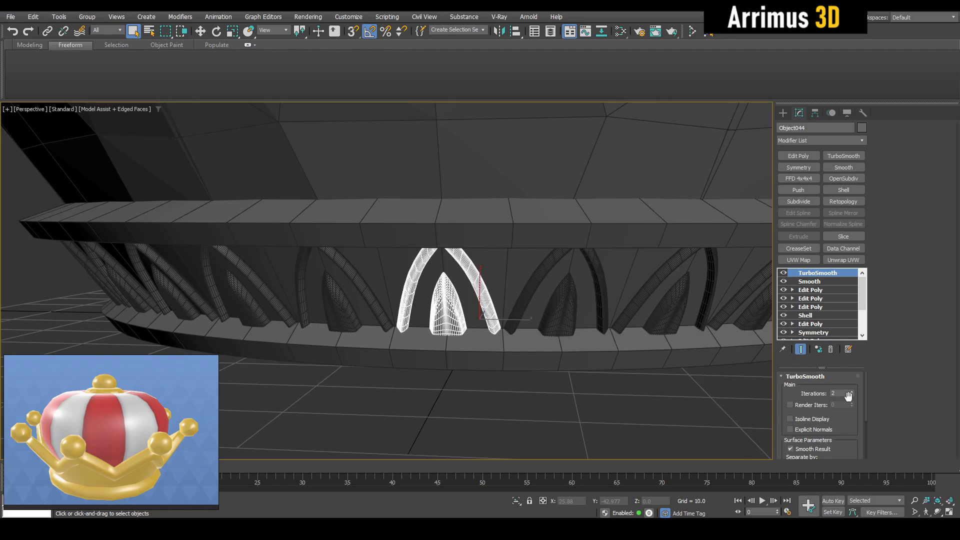
pyautogui.rightClick(851, 396)
pyautogui.moveTo(580, 371); pyautogui.dragTo(591, 377, button='middle')
pyautogui.scroll(-3, 591, 377)
pyautogui.click(586, 377)
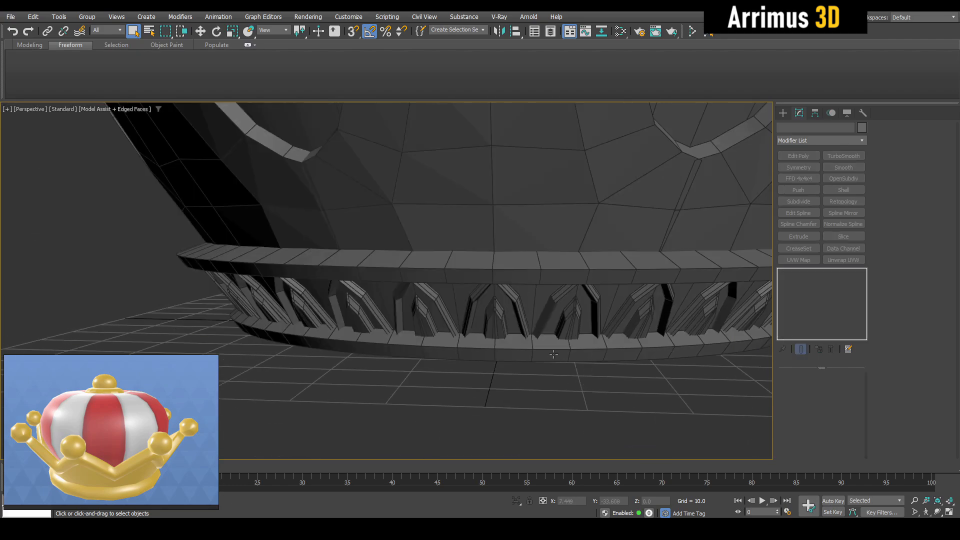
pyautogui.keyDown('alt'); pyautogui.moveTo(534, 344); pyautogui.dragTo(519, 331, button='middle'); pyautogui.keyUp('alt')
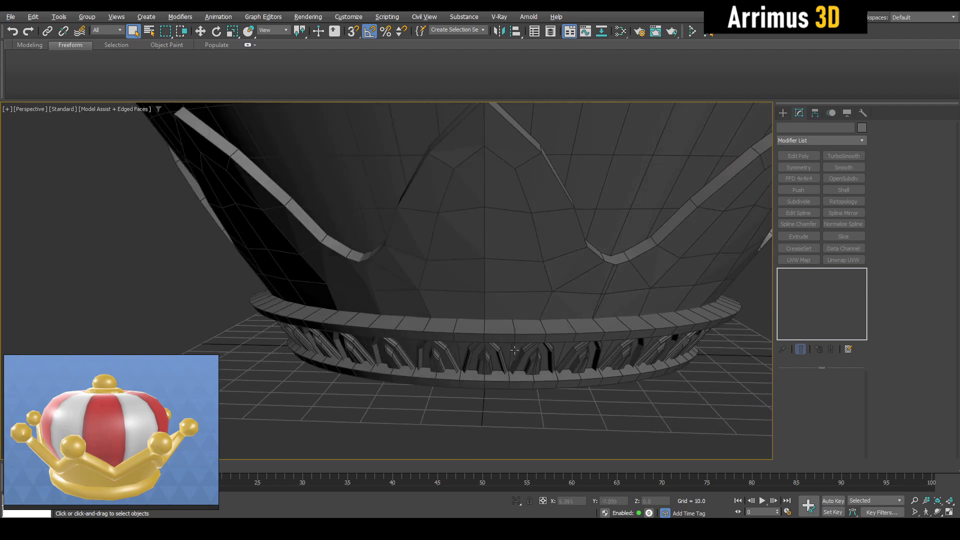
# Select the base ring and insert an edge loop around the top face of its upper rim.
pyautogui.click(519, 332)
pyautogui.scroll(3, 519, 331)
pyautogui.press('1')
pyautogui.scroll(4, 527, 325)
pyautogui.click(490, 289)
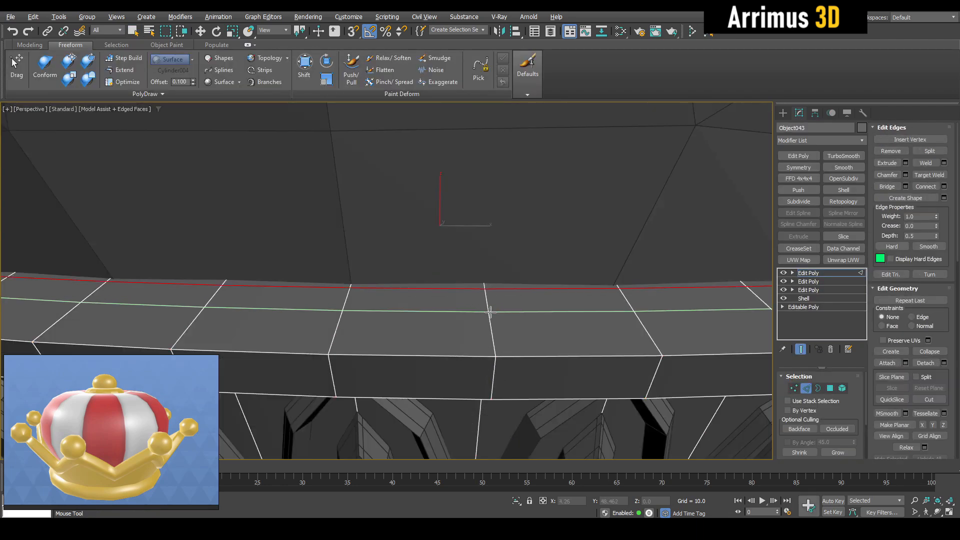
pyautogui.click(490, 310)
# Select the inner polygon loop on the upper rim's top face and bevel it upward by Local Normal.
pyautogui.press('4')
pyautogui.click(468, 301)
pyautogui.keyDown('shift'); pyautogui.click(510, 301); pyautogui.keyUp('shift')
pyautogui.scroll(-3, 510, 320)
pyautogui.hotkey('ctrl', 'shift', 'b')
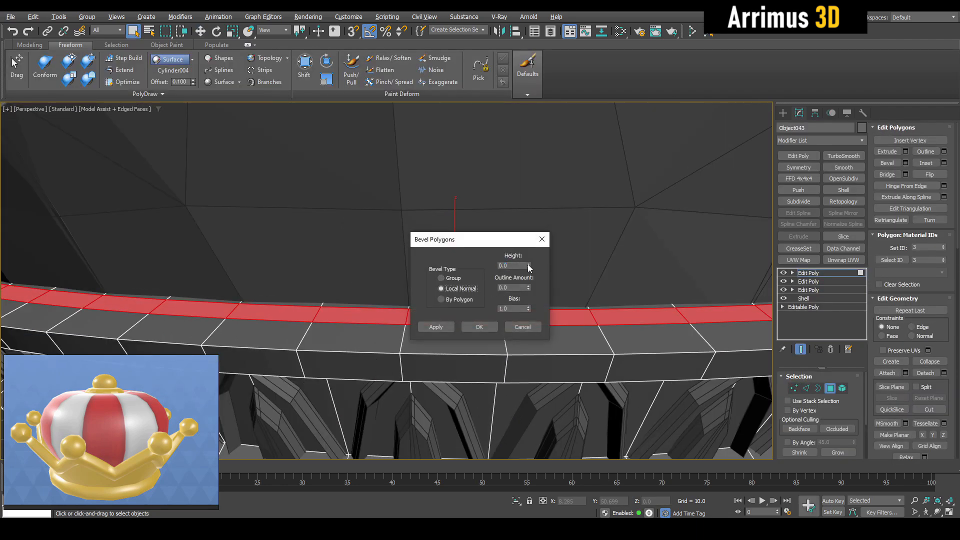
pyautogui.moveTo(528, 265); pyautogui.dragTo(561, 163)
pyautogui.click(488, 326)
# Add an Edit Poly, insert an edge loop on the raised step's outer wall, and remove the step's upper corner loop.
pyautogui.scroll(3, 453, 301)
pyautogui.hotkey('alt', '1')
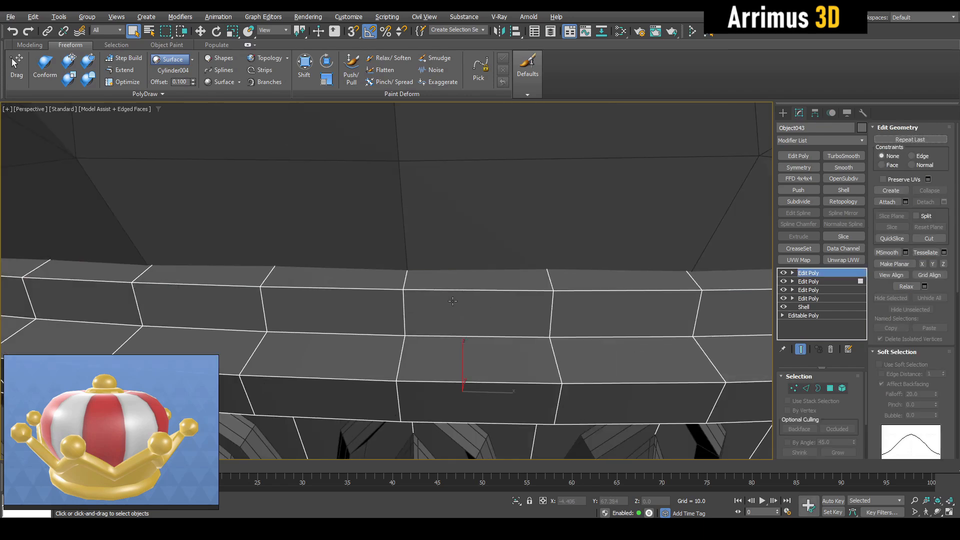
pyautogui.press('1')
pyautogui.click(553, 306)
pyautogui.press('2')
pyautogui.press('w')
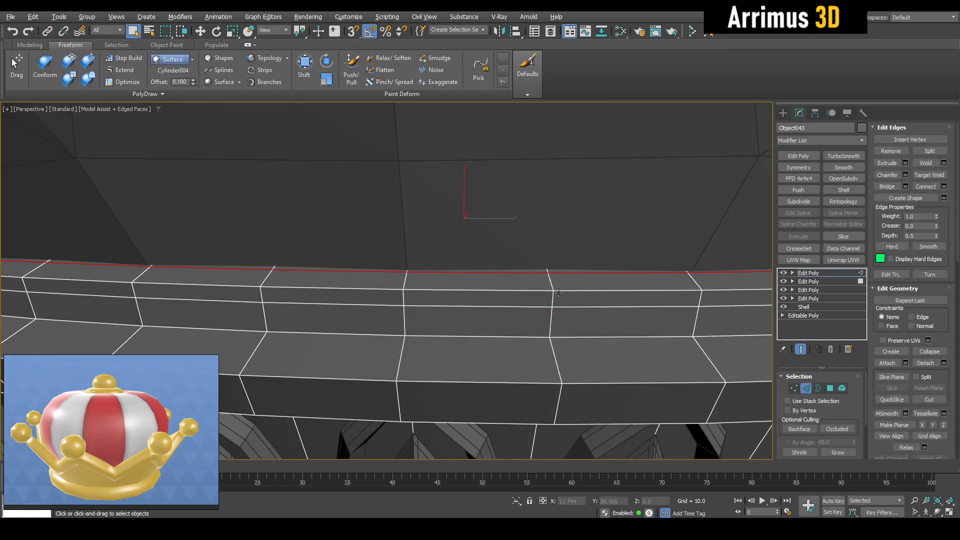
pyautogui.click(896, 151)
pyautogui.scroll(-3, 593, 302)
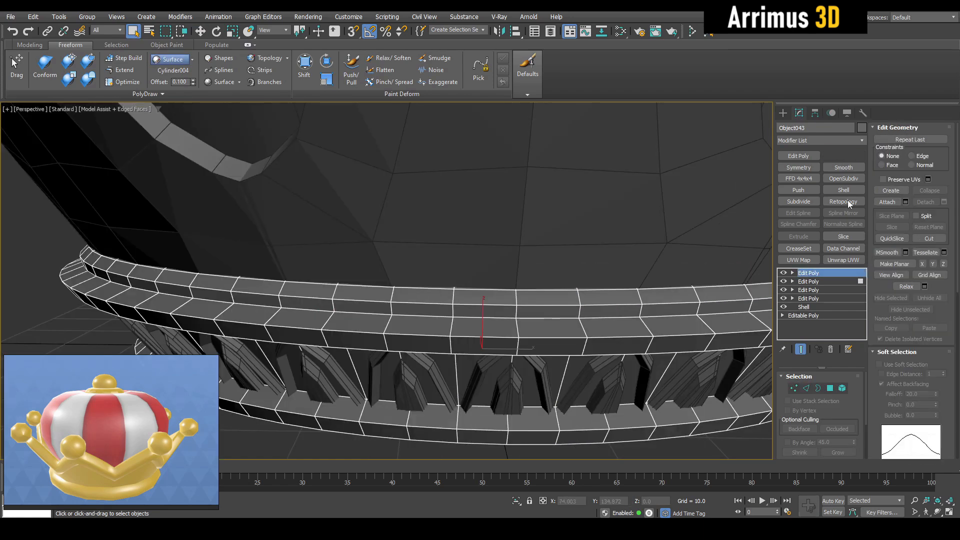
# Add a TurboSmooth with Isoline Display to the base ring and inspect it without edges.
pyautogui.click(844, 156)
pyautogui.click(824, 420)
pyautogui.press('F4')
pyautogui.scroll(-3, 605, 285)
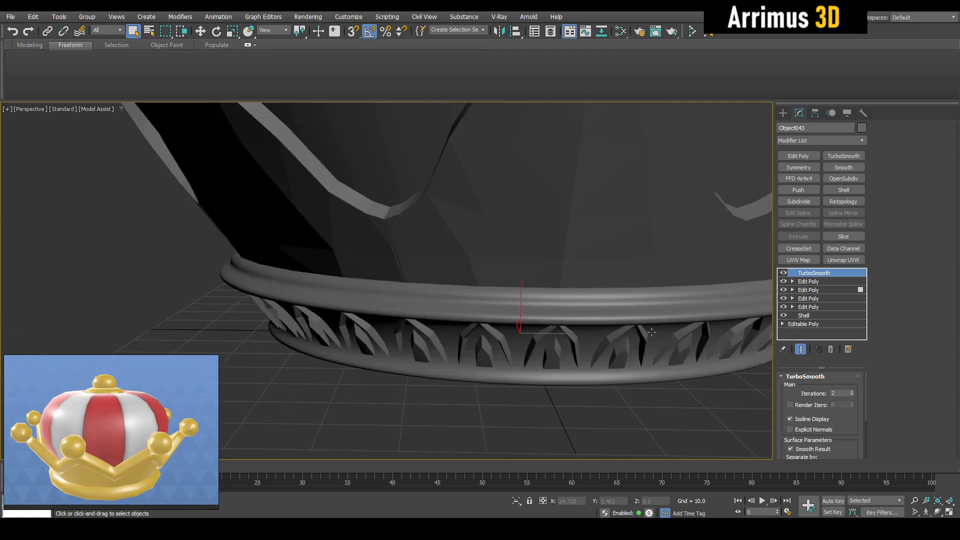
pyautogui.scroll(3, 618, 300)
# Add an Edit Poly beneath the ring's TurboSmooth and insert a supporting edge loop at the base of the raised step.
pyautogui.press('F4')
pyautogui.click(807, 281)
pyautogui.scroll(4, 590, 272)
pyautogui.press('1')
pyautogui.click(561, 256)
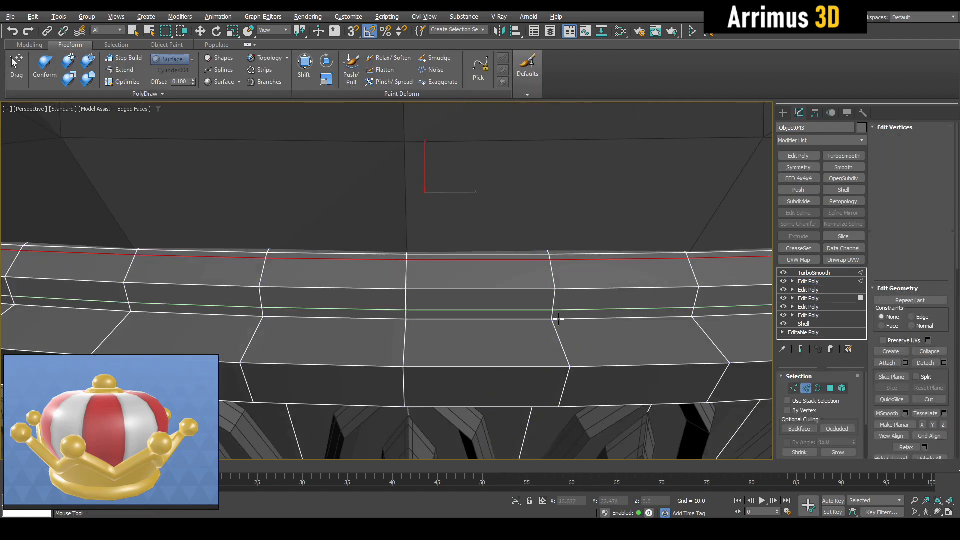
pyautogui.click(558, 318)
pyautogui.press('w')
pyautogui.keyDown('alt'); pyautogui.moveTo(559, 320); pyautogui.dragTo(533, 332, button='middle'); pyautogui.keyUp('alt')
pyautogui.scroll(-4, 573, 368)
# Insert an edge loop around the outer face of the ring's lower rim and check the smoothed result.
pyautogui.scroll(4, 531, 310)
pyautogui.press('1')
pyautogui.keyDown('alt'); pyautogui.moveTo(525, 269); pyautogui.dragTo(494, 202, button='middle'); pyautogui.keyUp('alt')
pyautogui.press('1')
pyautogui.scroll(-4, 515, 346)
pyautogui.scroll(3, 494, 201)
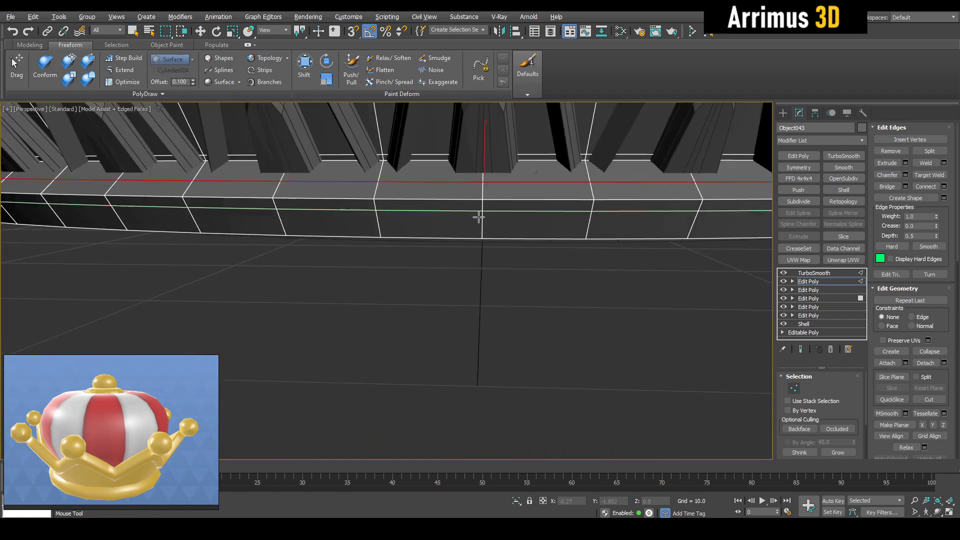
pyautogui.click(510, 301)
pyautogui.press('F4')
pyautogui.scroll(-5, 464, 299)
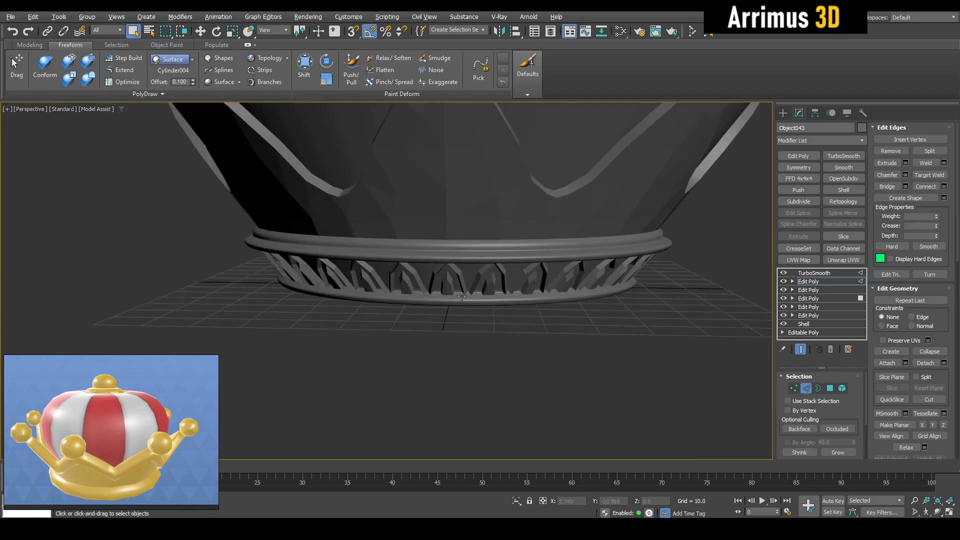
pyautogui.scroll(2, 459, 295)
pyautogui.press('F4')
pyautogui.press('2')
pyautogui.scroll(4, 462, 295)
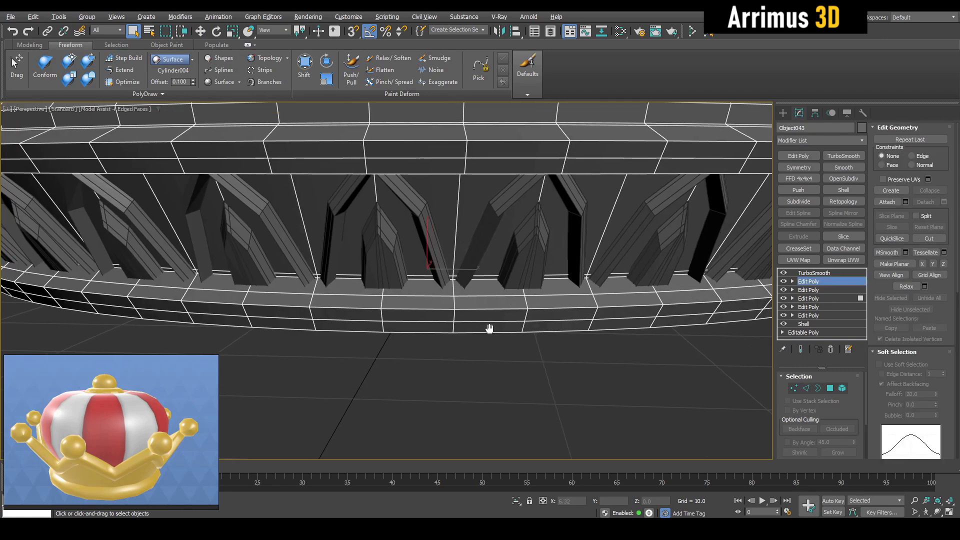
pyautogui.moveTo(488, 327); pyautogui.dragTo(520, 306, button='middle')
pyautogui.scroll(3, 469, 314)
pyautogui.press('4')
pyautogui.click(467, 313)
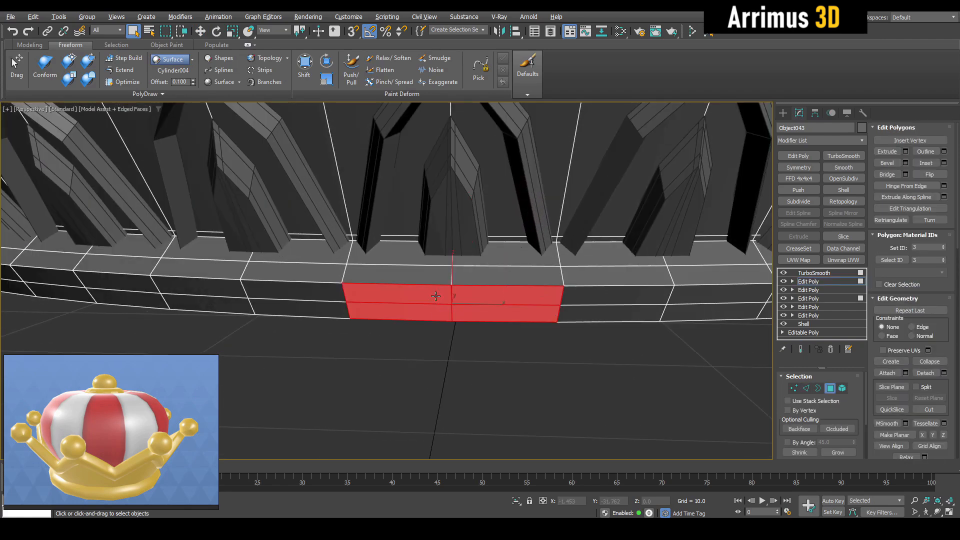
pyautogui.keyDown('alt'); pyautogui.moveTo(435, 296); pyautogui.dragTo(503, 308, button='middle'); pyautogui.keyUp('alt')
pyautogui.hotkey('alt', 'd')
pyautogui.click(490, 292)
pyautogui.press('4')
pyautogui.click(462, 267)
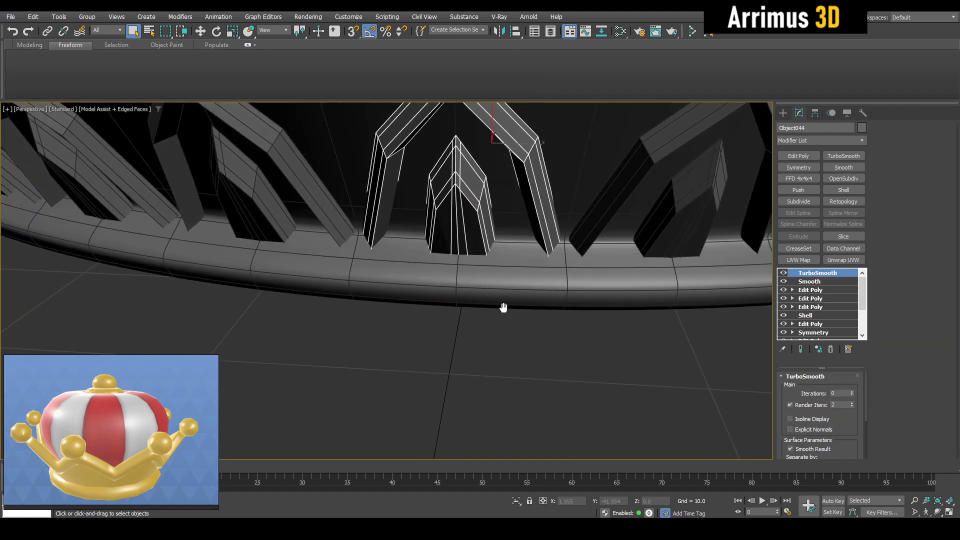
# Create a small sphere just below the base ring's lower rim and set its segments to 8.
pyautogui.keyDown('alt'); pyautogui.moveTo(559, 328); pyautogui.dragTo(532, 341, button='middle'); pyautogui.keyUp('alt')
pyautogui.hotkey('alt', 'p')
pyautogui.hotkey('alt', 's')
pyautogui.moveTo(492, 345); pyautogui.dragTo(521, 328)
pyautogui.rightClick(521, 328)
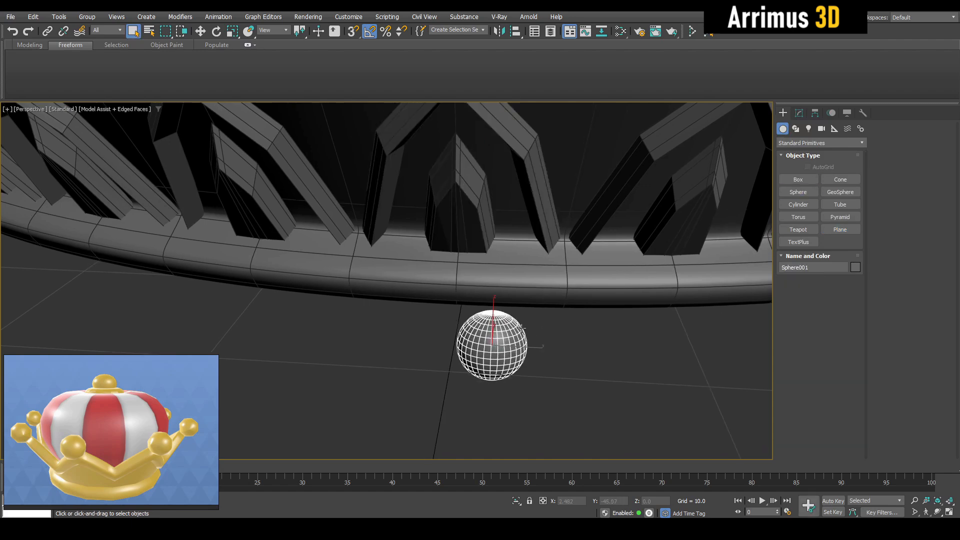
pyautogui.click(799, 113)
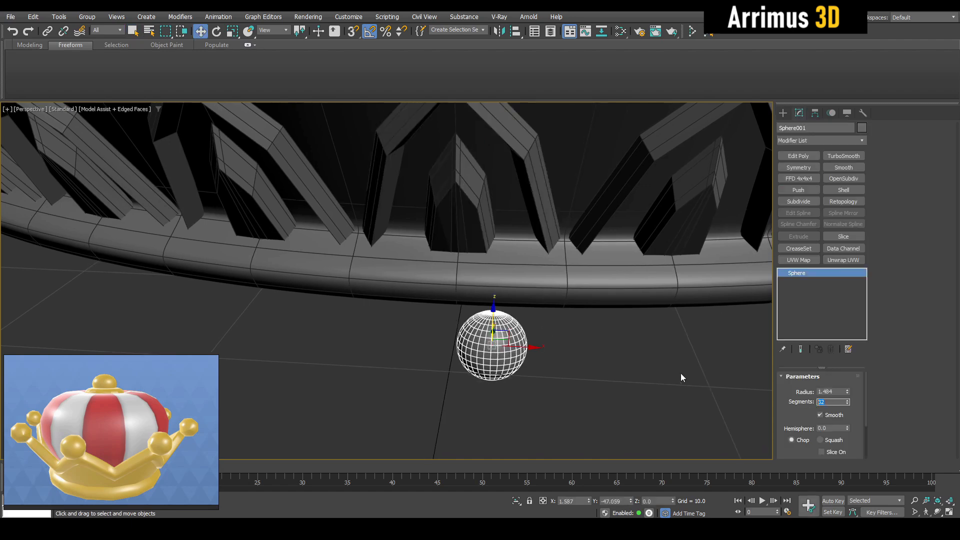
pyautogui.write('8')
pyautogui.press('Return')
# Add an Edit Poly to the isolated sphere and remove alternate edges at the poles to leave quad caps.
pyautogui.keyDown('alt'); pyautogui.moveTo(575, 330); pyautogui.dragTo(563, 307, button='middle'); pyautogui.keyUp('alt')
pyautogui.hotkey('alt', 'e')
pyautogui.press('2')
pyautogui.hotkey('ctrl', 'a')
pyautogui.press('z')
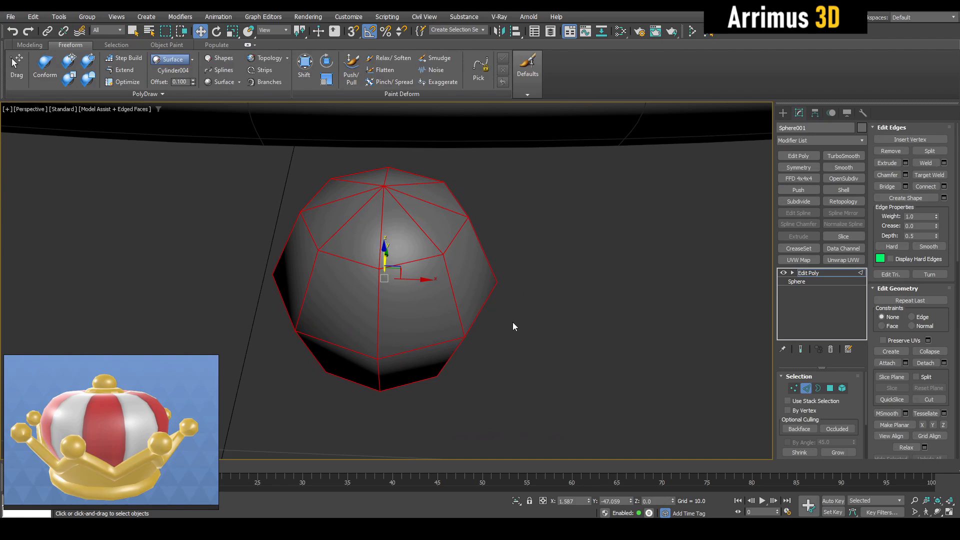
pyautogui.press('2')
pyautogui.press('q')
pyautogui.hotkey('alt', 'q')
pyautogui.hotkey('alt', 'x')
pyautogui.press('2')
pyautogui.keyDown('alt'); pyautogui.moveTo(500, 295); pyautogui.dragTo(431, 308, button='middle'); pyautogui.keyUp('alt')
pyautogui.click(428, 306)
pyautogui.moveTo(418, 305); pyautogui.dragTo(401, 323)
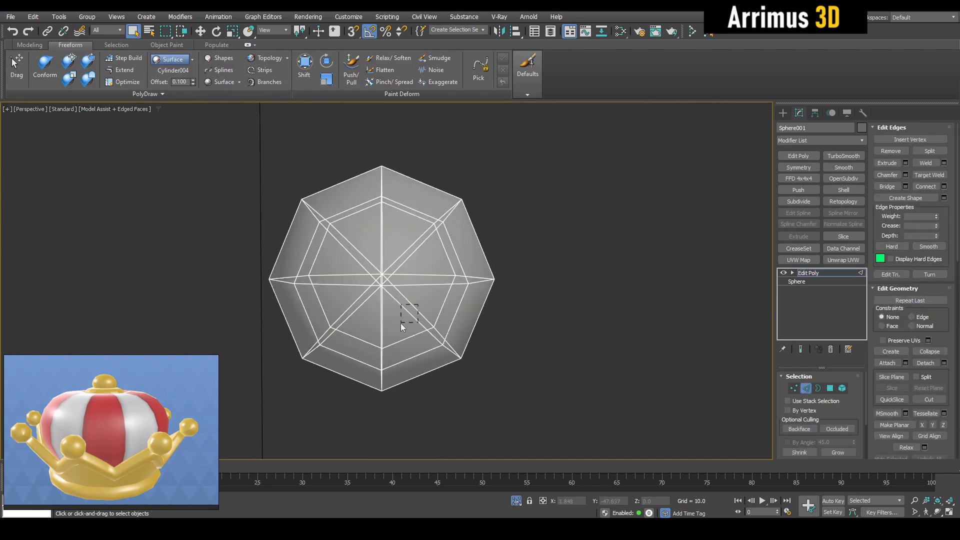
pyautogui.hotkey('alt', 'x')
pyautogui.keyDown('alt'); pyautogui.moveTo(515, 344); pyautogui.dragTo(600, 264, button='middle'); pyautogui.keyUp('alt')
pyautogui.press('2')
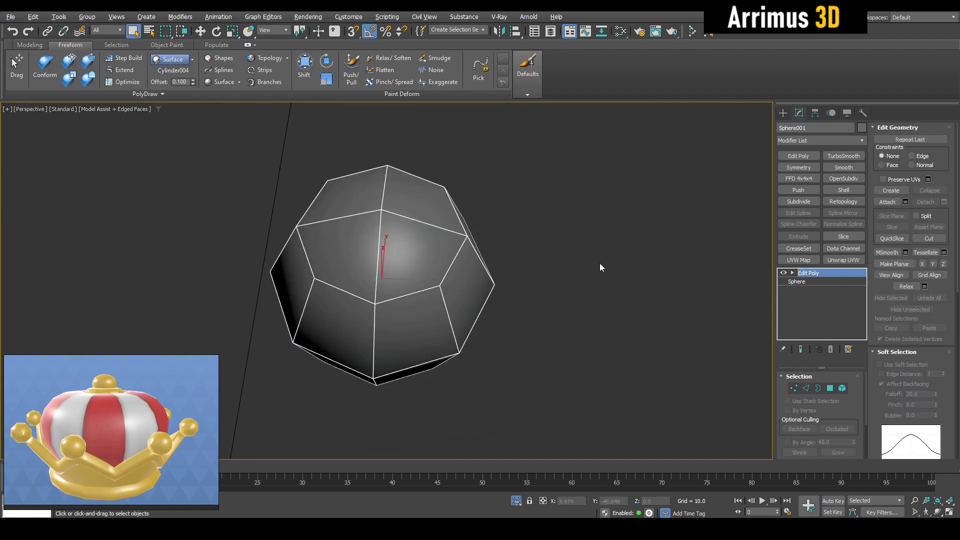
# Add a TurboSmooth and a Spherify modifier to the sphere.
pyautogui.click(845, 156)
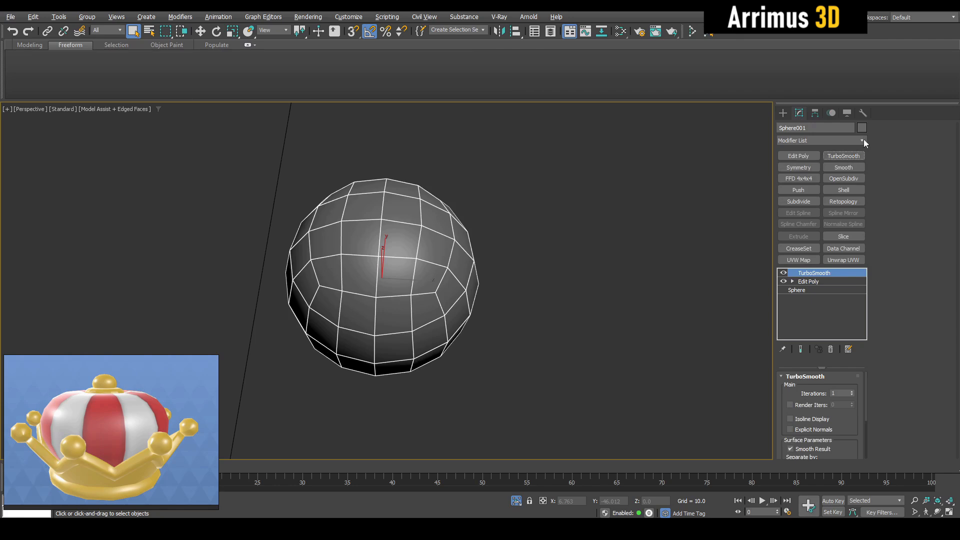
pyautogui.click(862, 140)
pyautogui.scroll(-15, 845, 333)
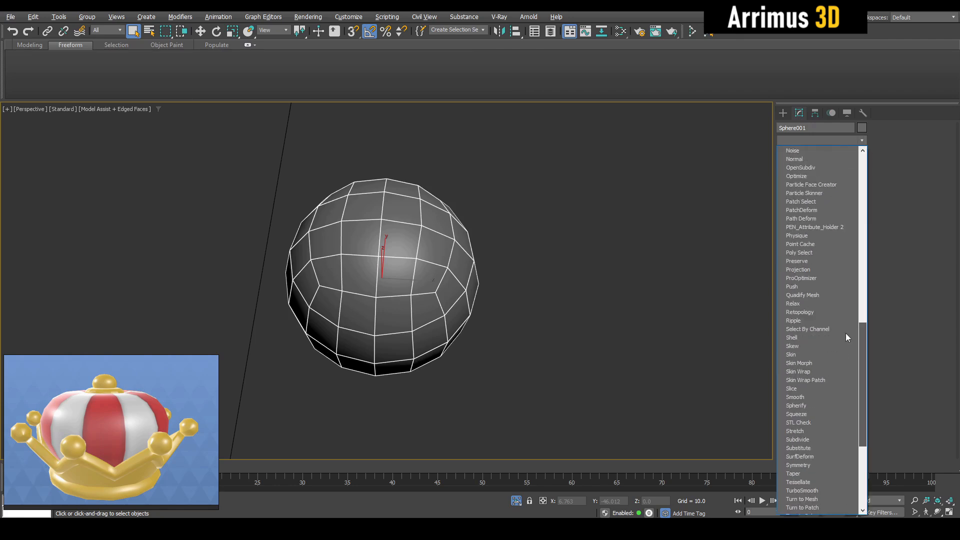
pyautogui.click(814, 403)
# Center the sphere at X 0 and move it against the front of the base ring's lower rim.
pyautogui.press('w')
pyautogui.scroll(-6, 624, 350)
pyautogui.rightClick(587, 502)
pyautogui.keyDown('alt'); pyautogui.moveTo(586, 385); pyautogui.dragTo(531, 285, button='middle'); pyautogui.keyUp('alt')
pyautogui.scroll(2, 531, 285)
pyautogui.moveTo(424, 289); pyautogui.dragTo(435, 224)
pyautogui.keyDown('alt'); pyautogui.moveTo(435, 223); pyautogui.dragTo(551, 276, button='middle'); pyautogui.keyUp('alt')
pyautogui.scroll(-5, 555, 260)
pyautogui.press('e')
pyautogui.scroll(4, 530, 278)
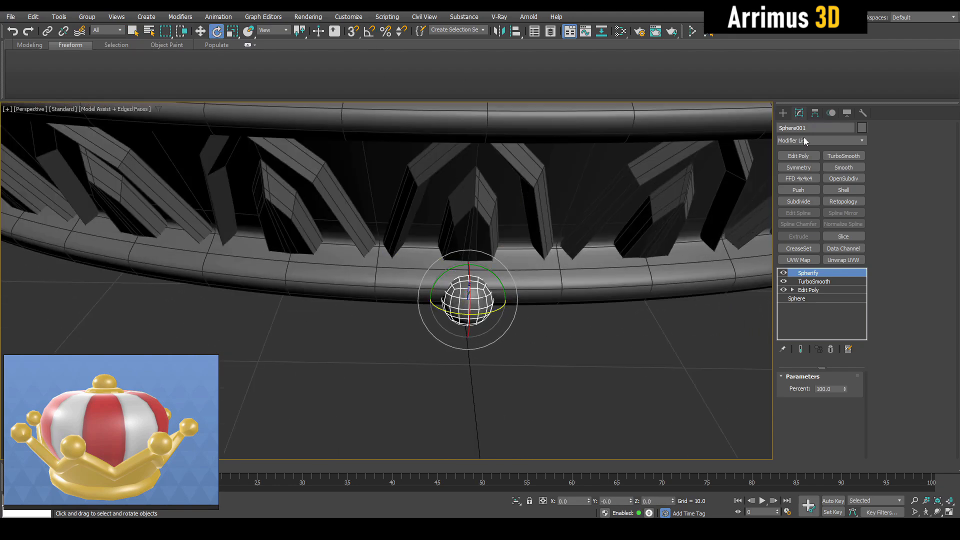
# Move the sphere's pivot to the crown's center and set the angle snap to 2 degrees.
pyautogui.click(815, 113)
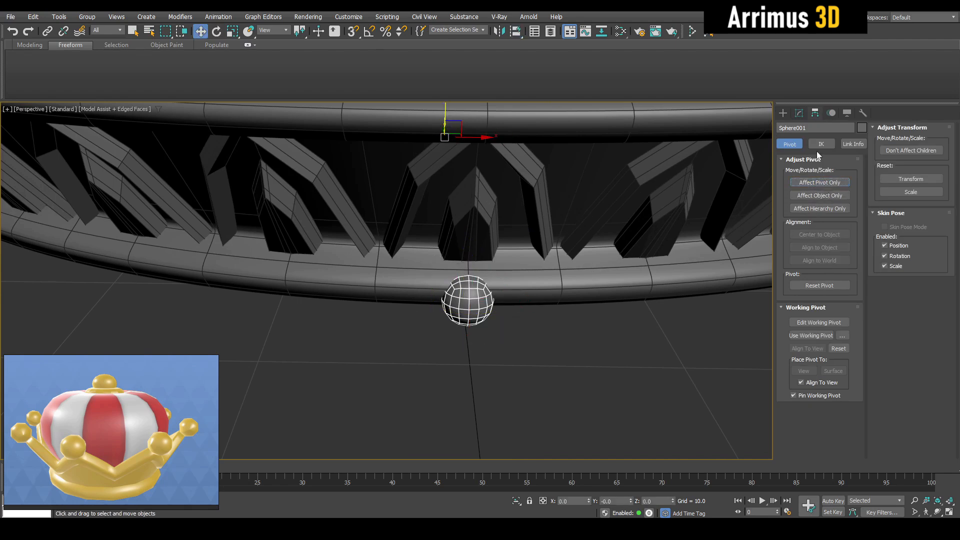
pyautogui.click(799, 113)
pyautogui.press('e')
pyautogui.keyDown('shift'); pyautogui.moveTo(466, 142); pyautogui.dragTo(465, 142); pyautogui.keyUp('shift')
pyautogui.rightClick(465, 142)
pyautogui.rightClick(370, 32)
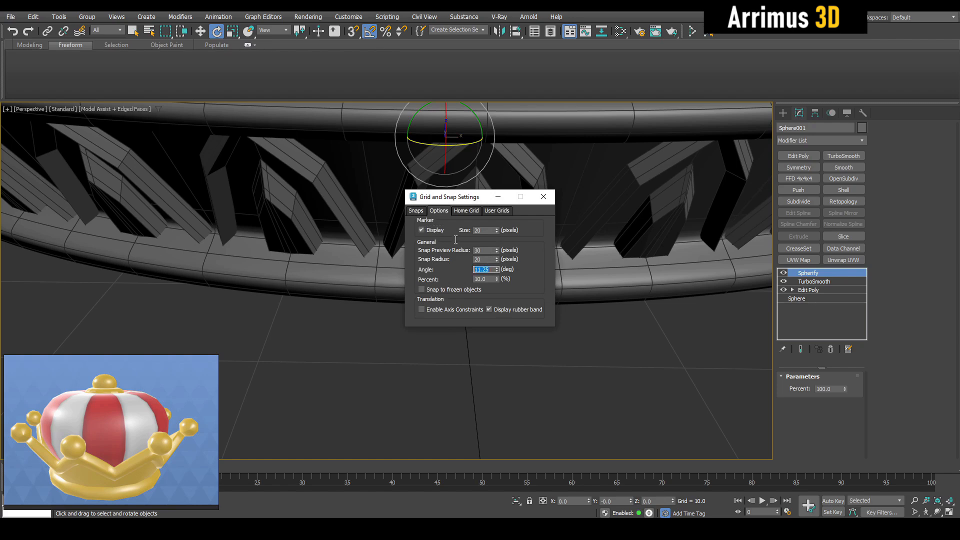
pyautogui.click(544, 198)
pyautogui.moveTo(522, 263); pyautogui.dragTo(530, 265, button='middle')
# Clone the sphere around the lower rim at 2-degree intervals with 179 copies.
pyautogui.keyDown('shift'); pyautogui.moveTo(466, 145); pyautogui.dragTo(464, 144); pyautogui.keyUp('shift')
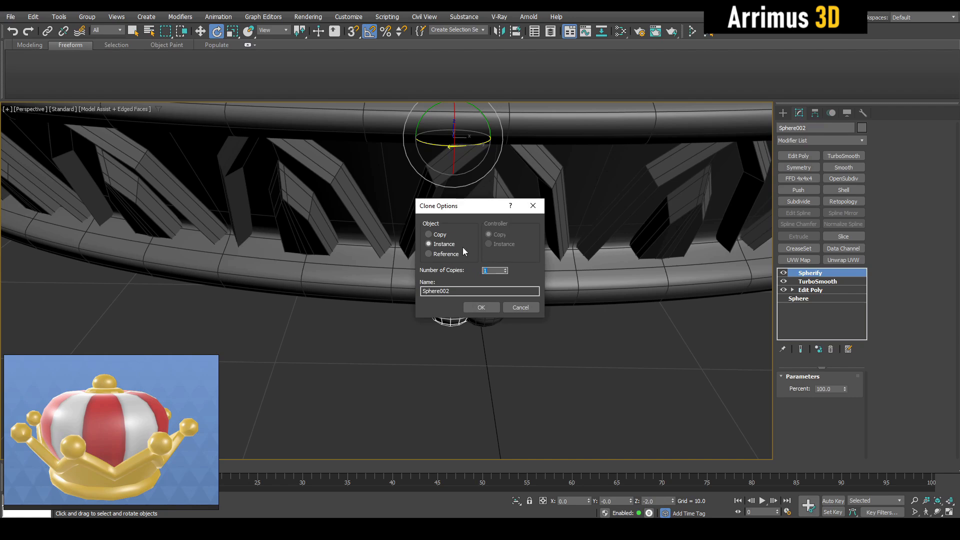
pyautogui.write('179')
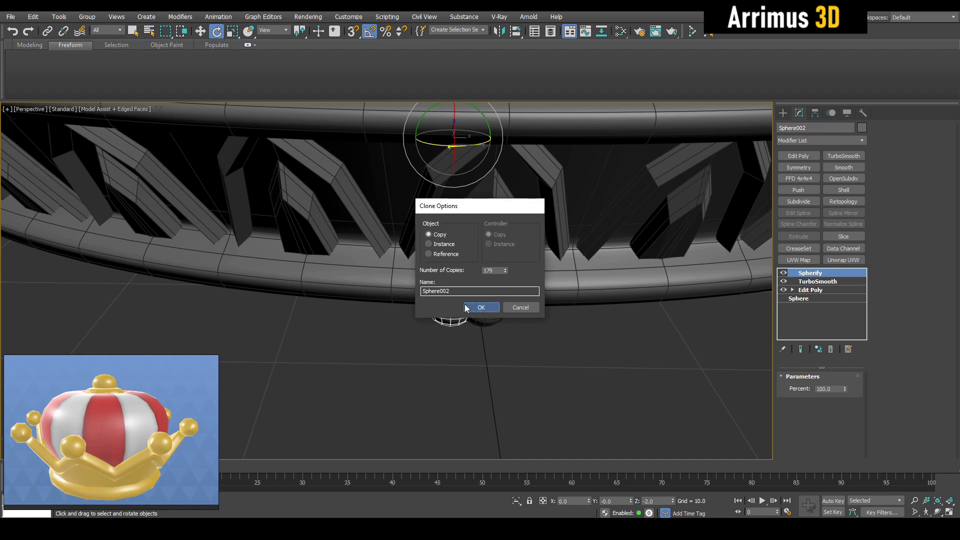
pyautogui.click(465, 307)
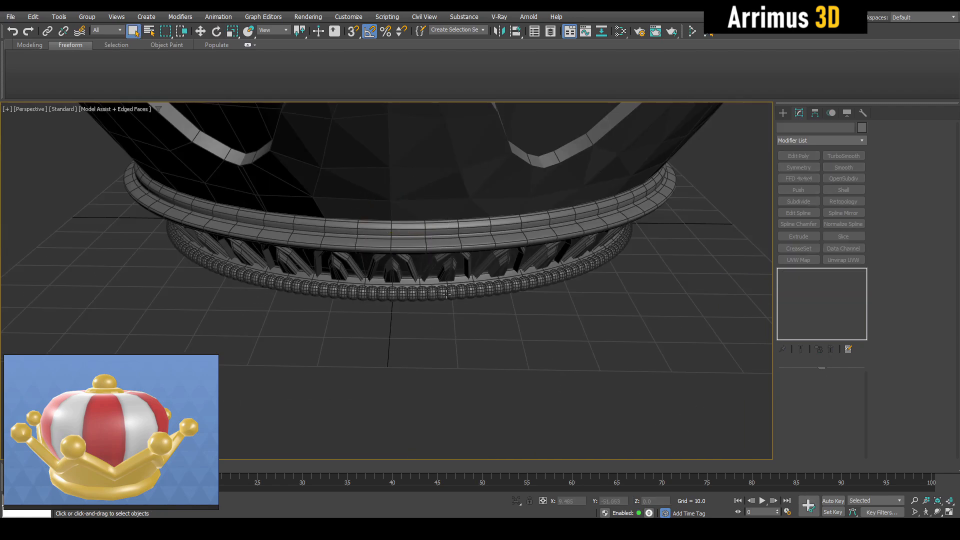
# Examine the beaded base ring with its ornaments from several angles, with and without edges, alone and within the crown.
pyautogui.scroll(5, 444, 256)
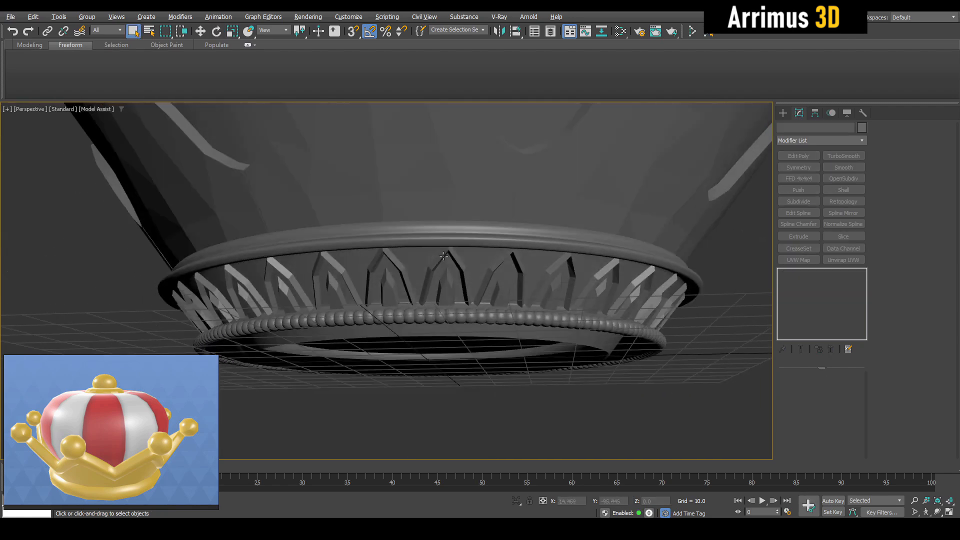
pyautogui.keyDown('alt'); pyautogui.moveTo(443, 256); pyautogui.dragTo(613, 327, button='middle'); pyautogui.keyUp('alt')
pyautogui.press('F4')
pyautogui.click(392, 316)
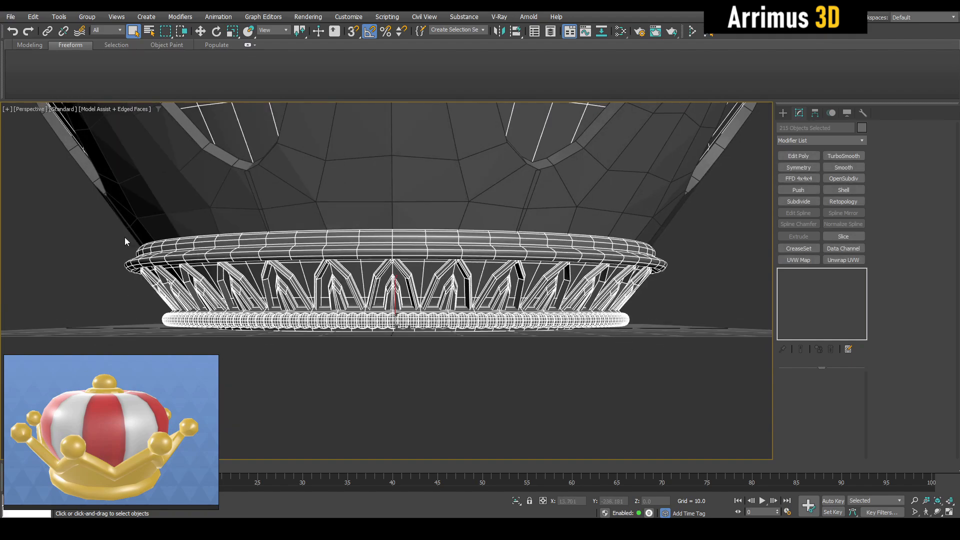
pyautogui.hotkey('alt', 'q')
pyautogui.hotkey('alt', 'q')
pyautogui.keyDown('alt'); pyautogui.moveTo(539, 296); pyautogui.dragTo(543, 358, button='middle'); pyautogui.keyUp('alt')
pyautogui.press('w')
pyautogui.press('F4')
pyautogui.scroll(-3, 537, 298)
pyautogui.scroll(-3, 540, 310)
pyautogui.press('q')
pyautogui.click(543, 368)
pyautogui.scroll(6, 433, 331)
pyautogui.keyDown('alt'); pyautogui.moveTo(435, 331); pyautogui.dragTo(521, 280, button='middle'); pyautogui.keyUp('alt')
pyautogui.scroll(-5, 470, 323)
pyautogui.scroll(2, 472, 306)
pyautogui.press('F4')
# Adjust the vertices of the crown's pointed panel with Step Build, working in the Edit Poly beneath Symmetry.
pyautogui.click(472, 306)
pyautogui.click(814, 299)
pyautogui.press('1')
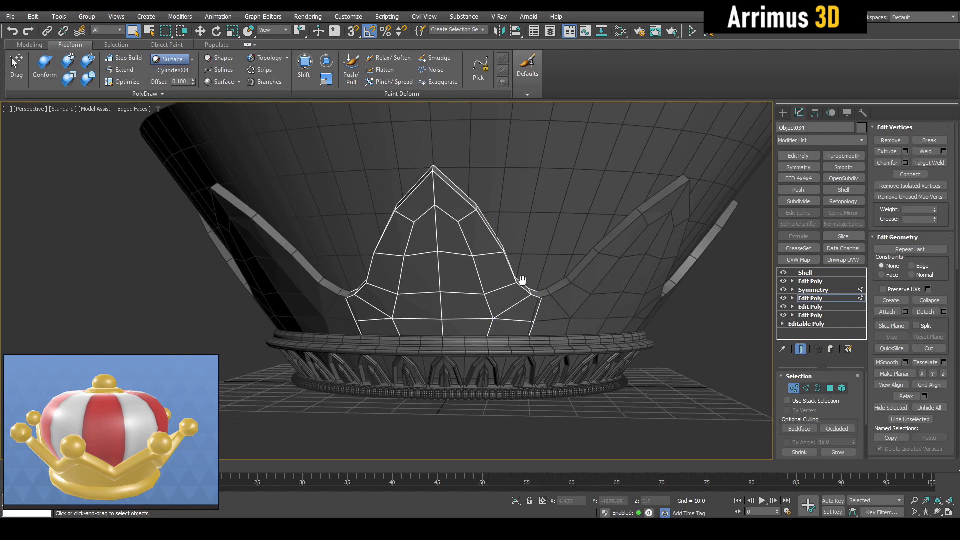
pyautogui.scroll(3, 524, 289)
pyautogui.press('s')
pyautogui.scroll(3, 496, 310)
pyautogui.keyDown('ctrl'); pyautogui.keyDown('alt'); pyautogui.keyDown('shift'); pyautogui.moveTo(471, 330); pyautogui.dragTo(490, 317); pyautogui.keyUp('shift'); pyautogui.keyUp('alt'); pyautogui.keyUp('ctrl')
pyautogui.keyDown('ctrl'); pyautogui.keyDown('alt'); pyautogui.keyDown('shift'); pyautogui.moveTo(448, 274); pyautogui.dragTo(453, 263); pyautogui.keyUp('shift'); pyautogui.keyUp('alt'); pyautogui.keyUp('ctrl')
pyautogui.keyDown('alt'); pyautogui.moveTo(445, 262); pyautogui.dragTo(432, 233, button='middle'); pyautogui.keyUp('alt')
pyautogui.moveTo(475, 255); pyautogui.dragTo(495, 309, button='middle')
pyautogui.scroll(-2, 495, 309)
pyautogui.keyDown('ctrl'); pyautogui.keyDown('alt'); pyautogui.keyDown('shift'); pyautogui.moveTo(412, 211); pyautogui.dragTo(411, 211); pyautogui.keyUp('shift'); pyautogui.keyUp('alt'); pyautogui.keyUp('ctrl')
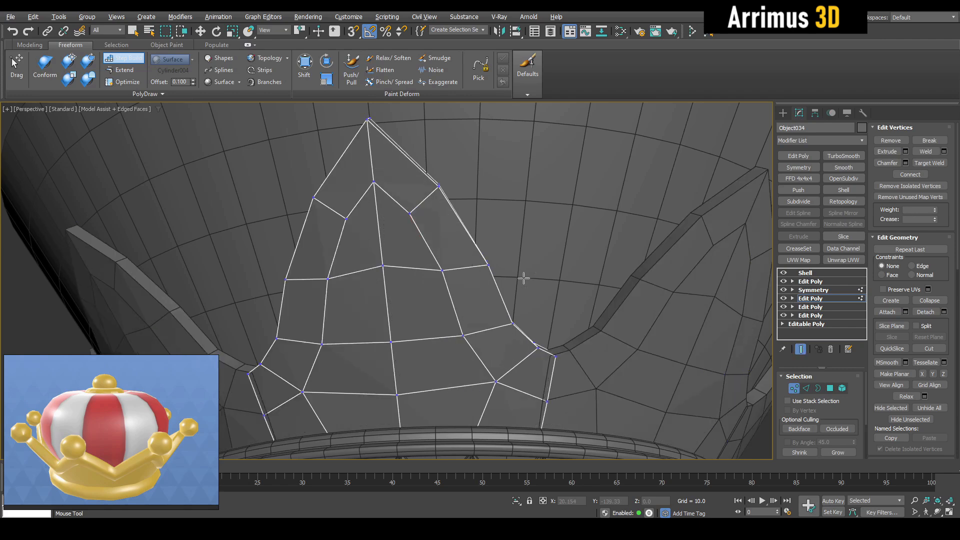
# Insert an edge loop along the pointed panel's outer border, from its tip to the lower side corner.
pyautogui.hotkey('ctrl', 'e')
pyautogui.rightClick(509, 255)
pyautogui.hotkey('alt', '1')
pyautogui.click(465, 264)
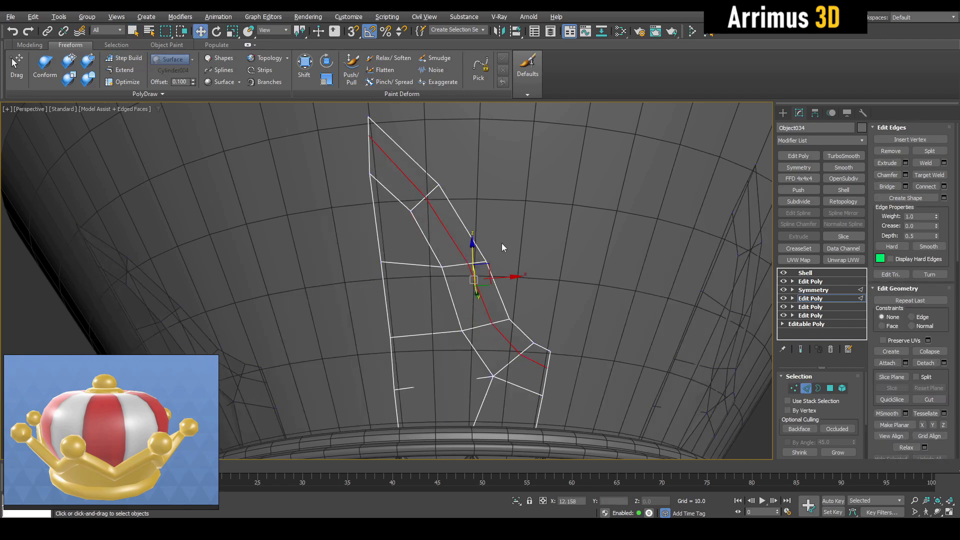
pyautogui.press('q')
pyautogui.click(502, 243)
pyautogui.hotkey('ctrl', 'e')
pyautogui.keyDown('alt'); pyautogui.moveTo(529, 267); pyautogui.dragTo(549, 297, button='middle'); pyautogui.keyUp('alt')
pyautogui.hotkey('ctrl', 'e')
# Cut an edge across the panel's lower corner and delete the polygons between the outer arch and the inner spike.
pyautogui.press('1')
pyautogui.hotkey('alt', 'c')
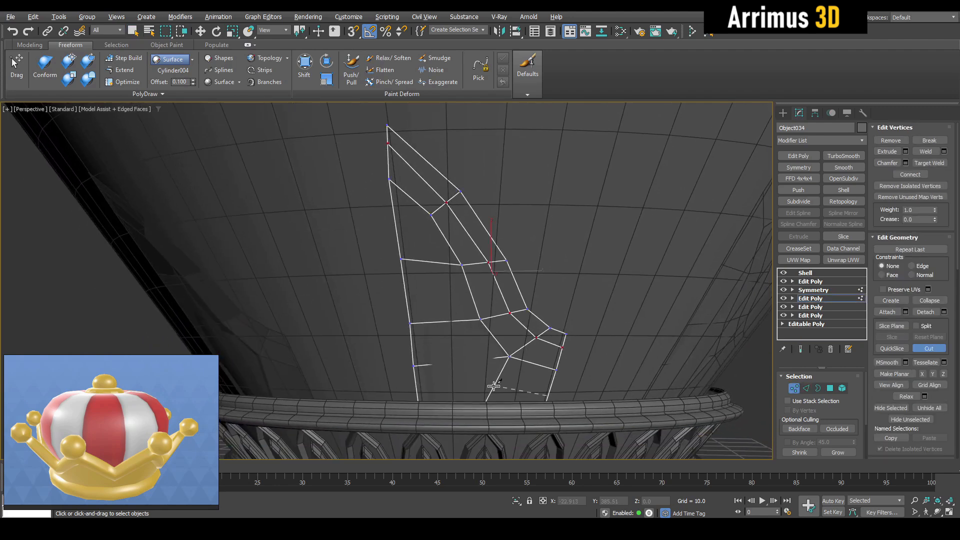
pyautogui.press('4')
pyautogui.click(451, 282)
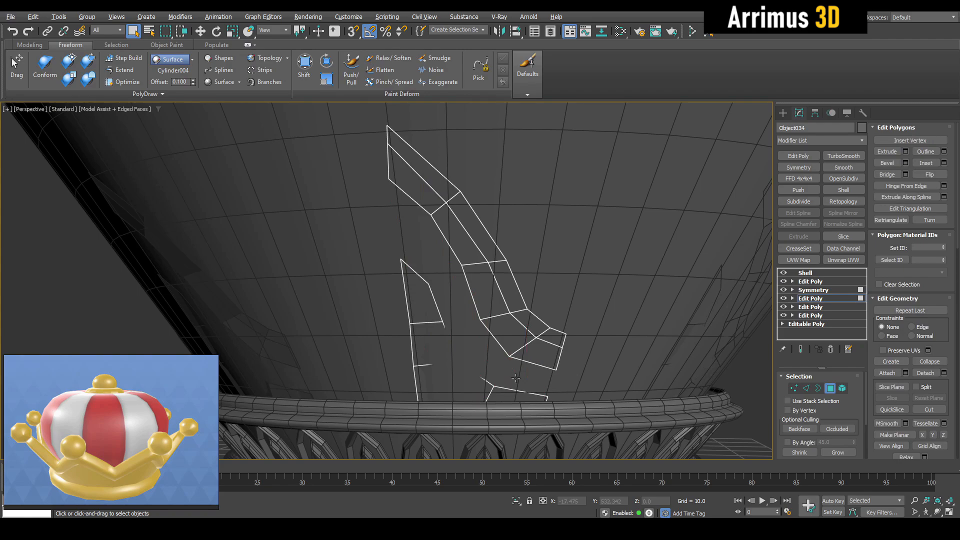
pyautogui.hotkey('ctrl', 'e')
pyautogui.keyDown('alt'); pyautogui.moveTo(515, 378); pyautogui.dragTo(475, 326, button='middle'); pyautogui.keyUp('alt')
# Return to the panel's Shell level and inspect the opened arches with and without edges.
pyautogui.click(802, 282)
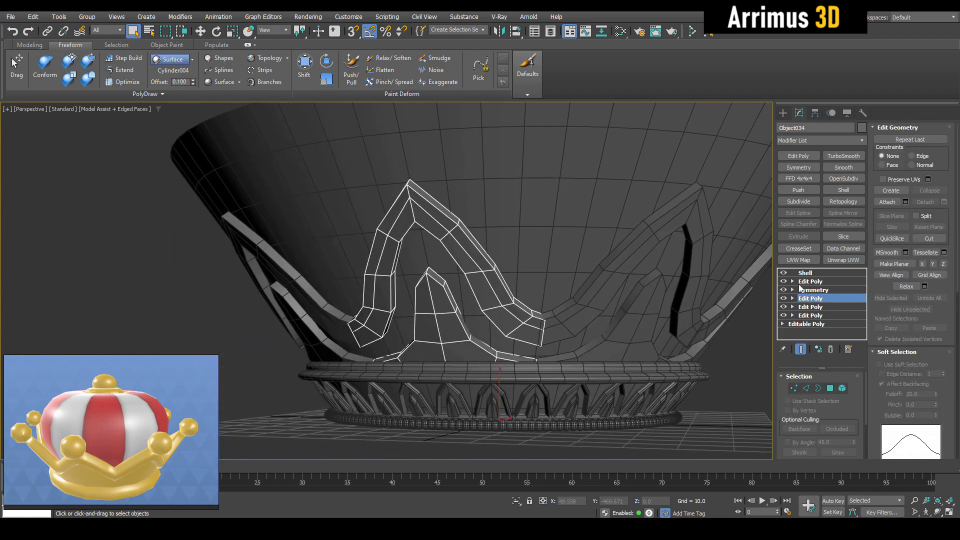
pyautogui.click(806, 273)
pyautogui.press('F4')
pyautogui.keyDown('alt'); pyautogui.moveTo(735, 230); pyautogui.dragTo(608, 274, button='middle'); pyautogui.keyUp('alt')
pyautogui.press('F4')
pyautogui.scroll(-3, 624, 262)
pyautogui.press('F4')
pyautogui.press('F4')
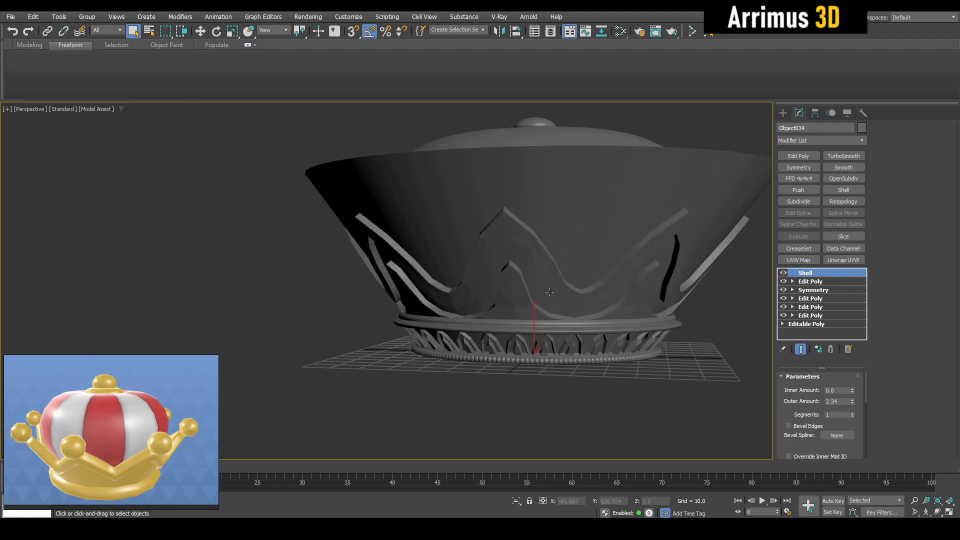
pyautogui.press('F4')
# Add an Edit Poly beneath the panel's Symmetry, activate the Strips tool, and adjust its minimum distance.
pyautogui.click(832, 299)
pyautogui.scroll(3, 635, 274)
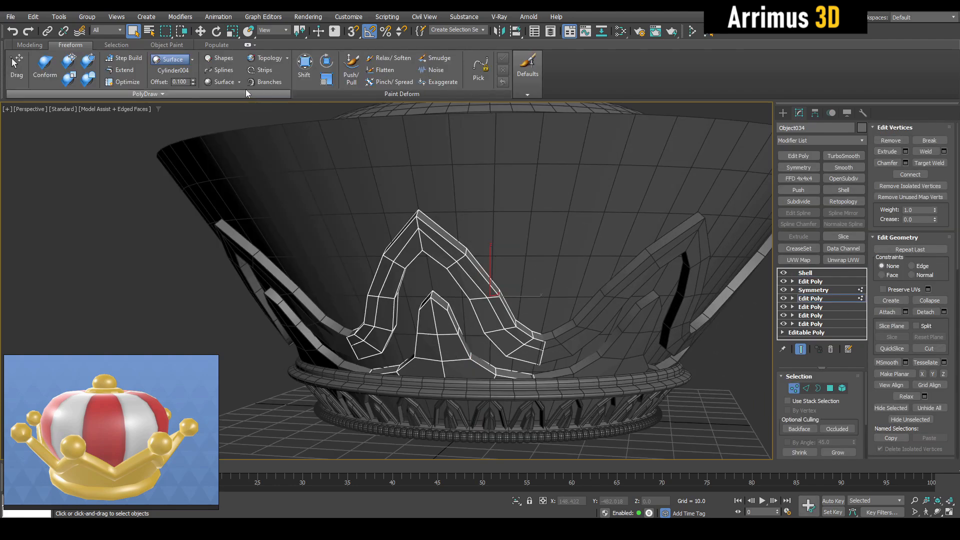
pyautogui.click(260, 70)
pyautogui.scroll(8, 495, 300)
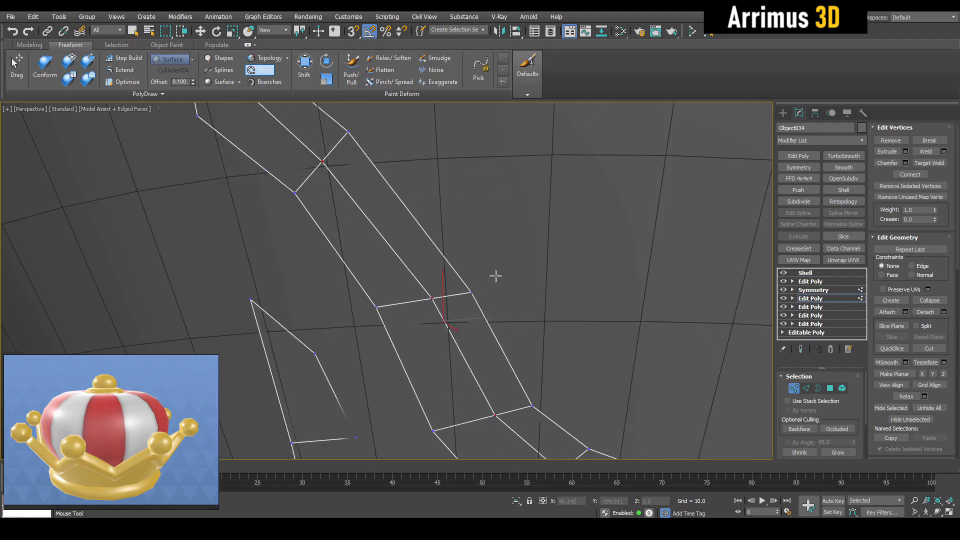
pyautogui.moveTo(424, 181); pyautogui.dragTo(429, 196, button='middle')
pyautogui.hotkey('ctrl', 'z')
pyautogui.click(161, 95)
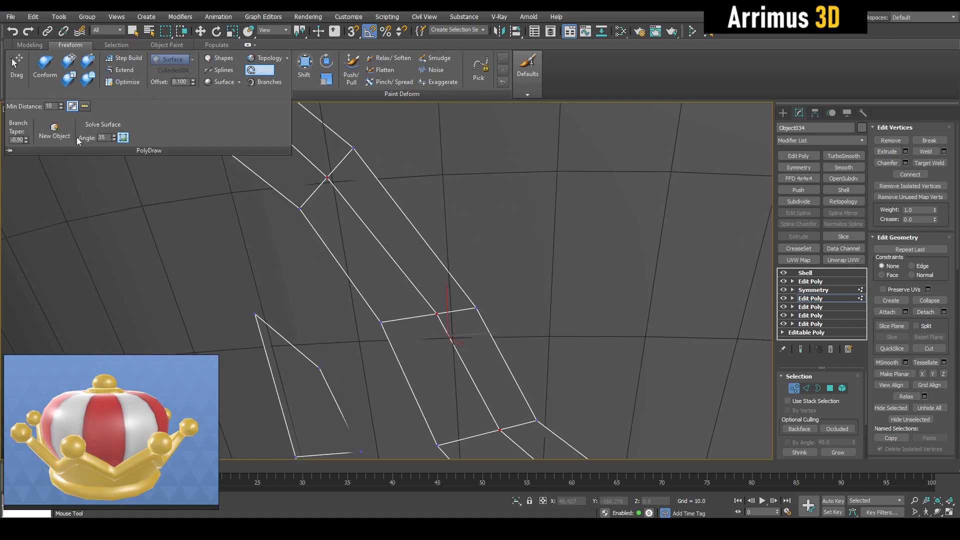
pyautogui.moveTo(450, 236); pyautogui.dragTo(455, 235, button='middle')
pyautogui.click(122, 95)
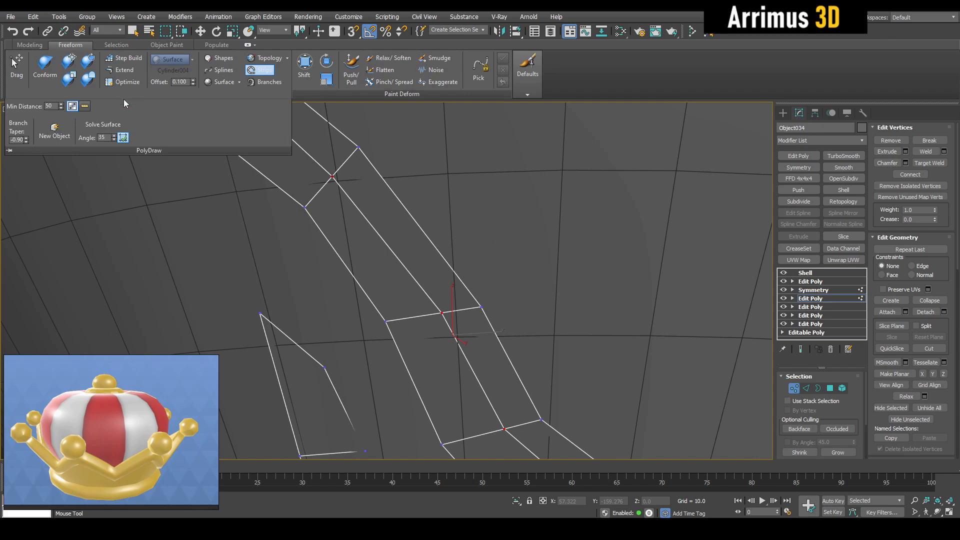
pyautogui.press('Return')
# Try a curled strip beside the arch's upper outer edge, check its mirrored copies, and delete it.
pyautogui.moveTo(462, 260); pyautogui.dragTo(452, 275, button='middle')
pyautogui.scroll(-2, 452, 275)
pyautogui.moveTo(489, 286); pyautogui.dragTo(455, 261)
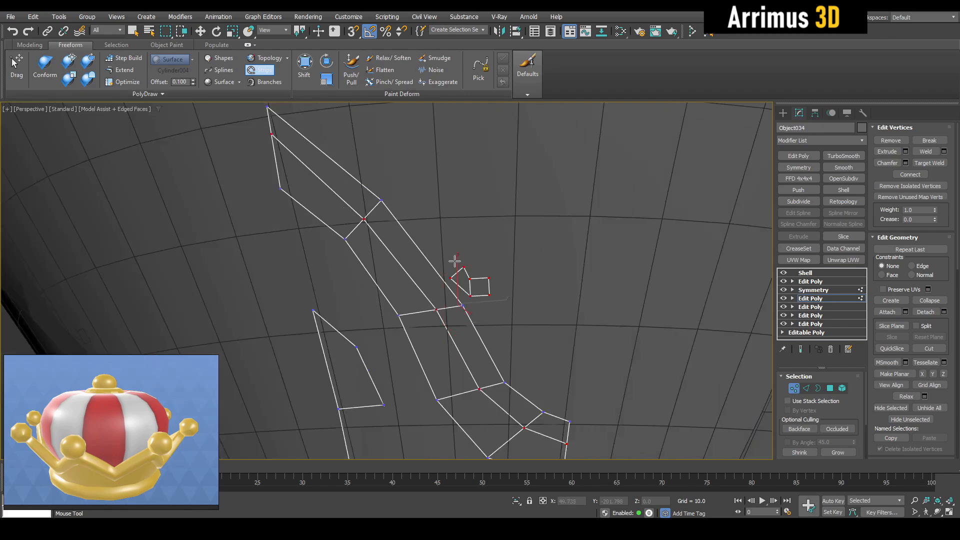
pyautogui.click(122, 95)
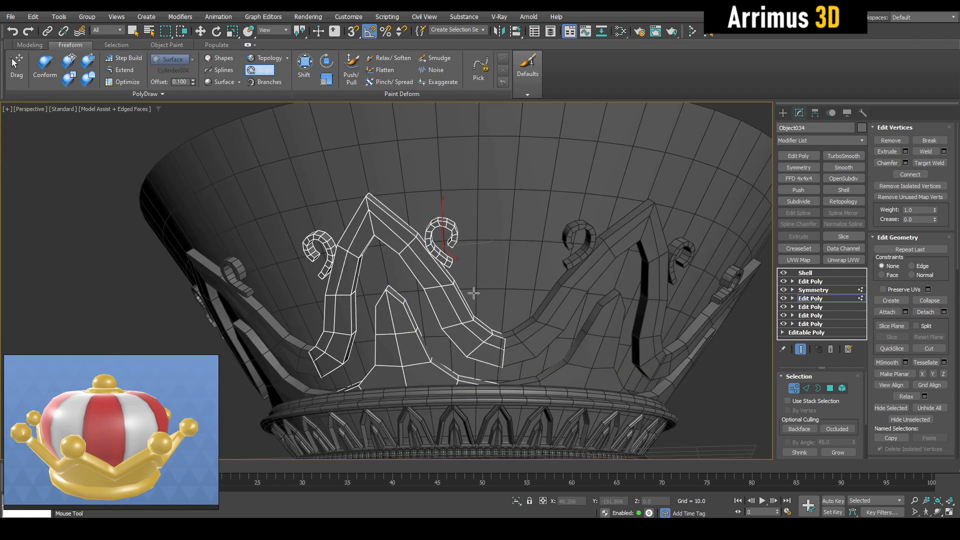
pyautogui.hotkey('ctrl', 'e')
pyautogui.moveTo(473, 294); pyautogui.dragTo(491, 245, button='middle')
pyautogui.press('Delete')
pyautogui.hotkey('ctrl', 'e')
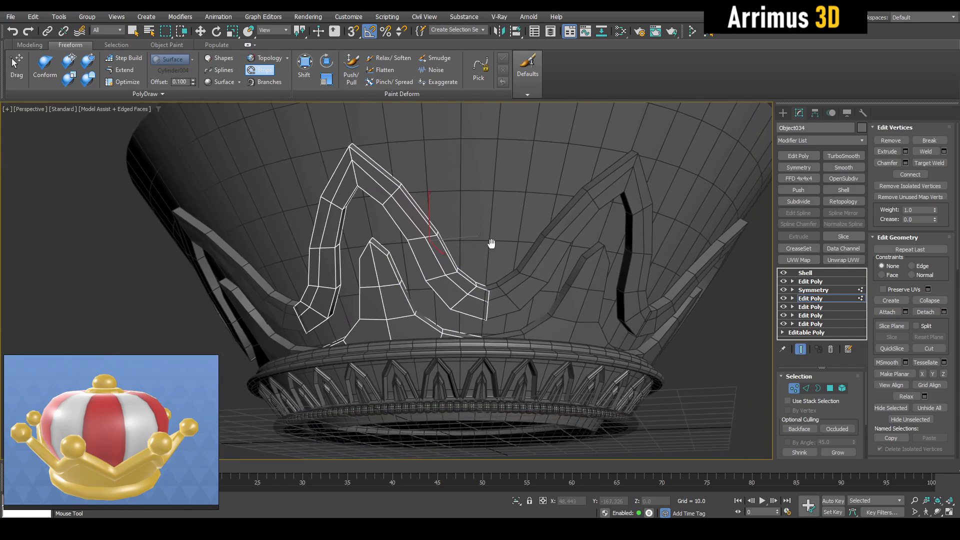
# Draw a spiral strip beside the arch's lower outer corner and check the mirrored result without edges.
pyautogui.scroll(5, 490, 255)
pyautogui.hotkey('ctrl', 'e')
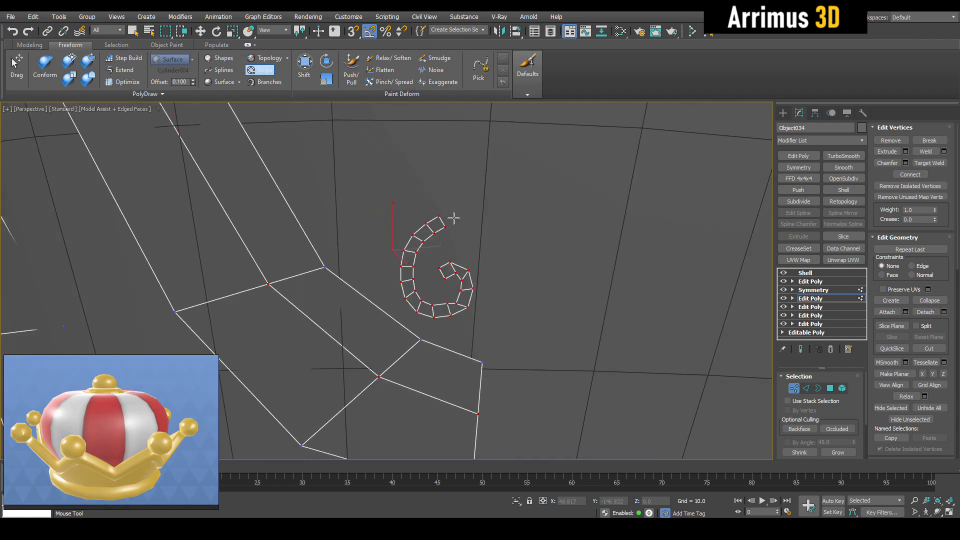
pyautogui.hotkey('ctrl', 'e')
pyautogui.scroll(-10, 453, 219)
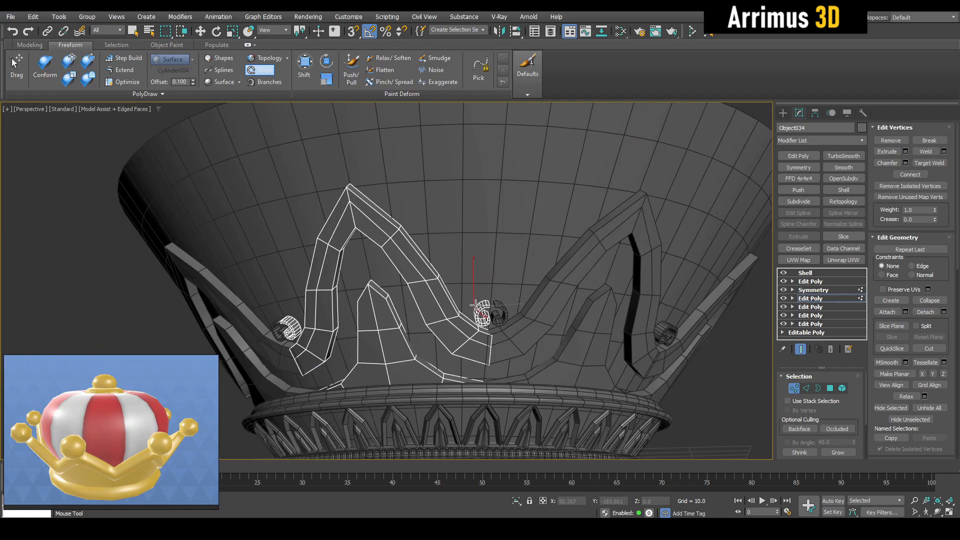
pyautogui.keyDown('alt'); pyautogui.moveTo(475, 305); pyautogui.dragTo(481, 273, button='middle'); pyautogui.keyUp('alt')
pyautogui.press('F4')
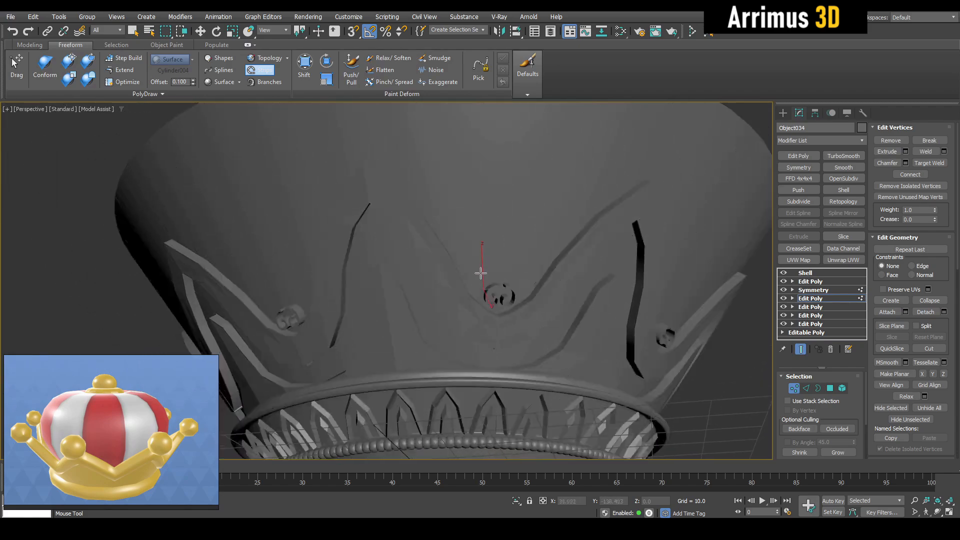
# Draw an S-shaped curl strip from the spiral up along the arch's outer edge and check it with edges off.
pyautogui.press('F4')
pyautogui.scroll(10, 481, 259)
pyautogui.hotkey('ctrl', 'e')
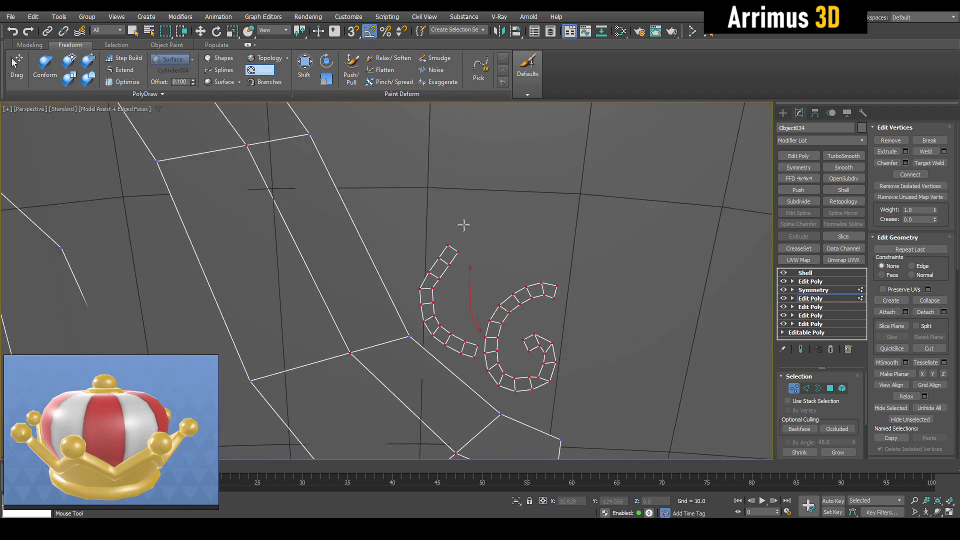
pyautogui.hotkey('ctrl', 'e')
pyautogui.keyDown('alt'); pyautogui.moveTo(435, 265); pyautogui.dragTo(514, 369, button='middle'); pyautogui.keyUp('alt')
pyautogui.scroll(-7, 448, 306)
pyautogui.press('F4')
pyautogui.press('F4')
# Draw a second S-shaped curl strip above the first along the arch's outer edge and check its mirrored copy.
pyautogui.hotkey('ctrl', 'e')
pyautogui.scroll(8, 487, 302)
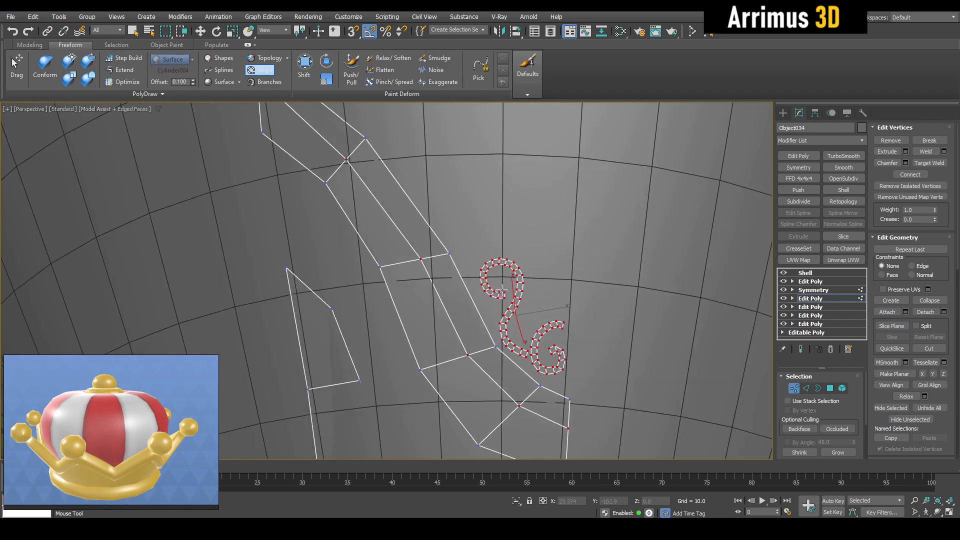
pyautogui.scroll(3, 485, 302)
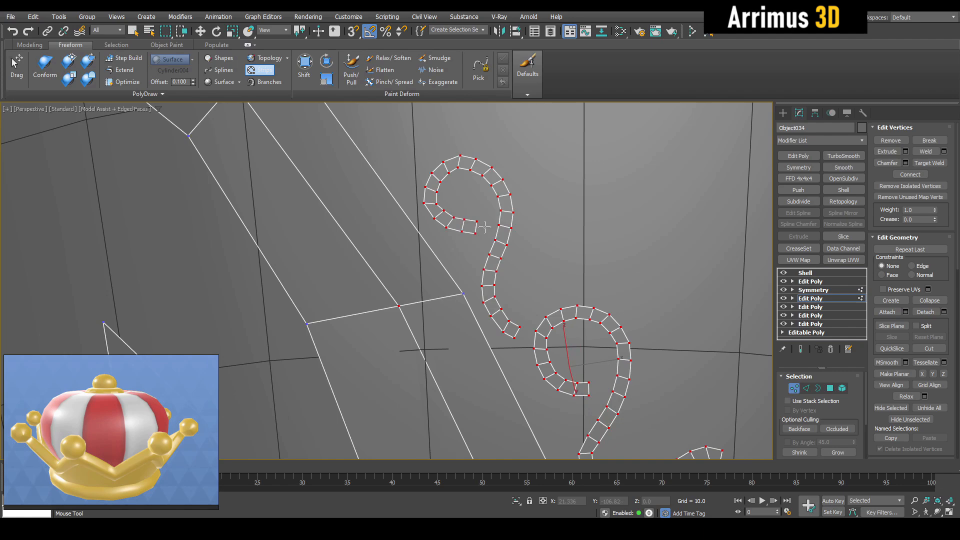
pyautogui.scroll(-8, 477, 271)
pyautogui.hotkey('ctrl', 'e')
pyautogui.keyDown('alt'); pyautogui.moveTo(472, 285); pyautogui.dragTo(515, 260, button='middle'); pyautogui.keyUp('alt')
# Draw a third S-shaped curl strip further up the arch's outer edge and check the mirrored row.
pyautogui.hotkey('ctrl', 'e')
pyautogui.scroll(6, 475, 280)
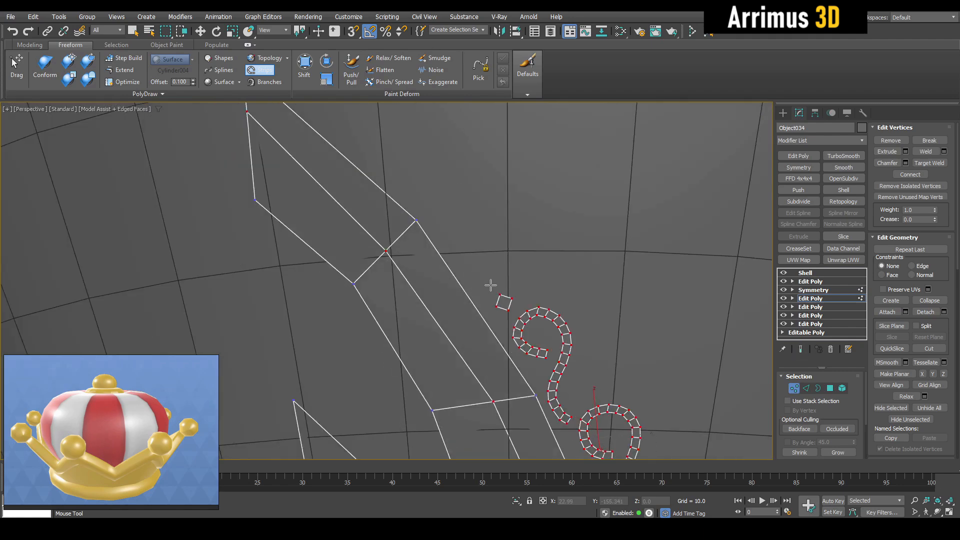
pyautogui.hotkey('ctrl', 'e')
pyautogui.scroll(-6, 501, 326)
pyautogui.moveTo(503, 325); pyautogui.dragTo(503, 256, button='middle')
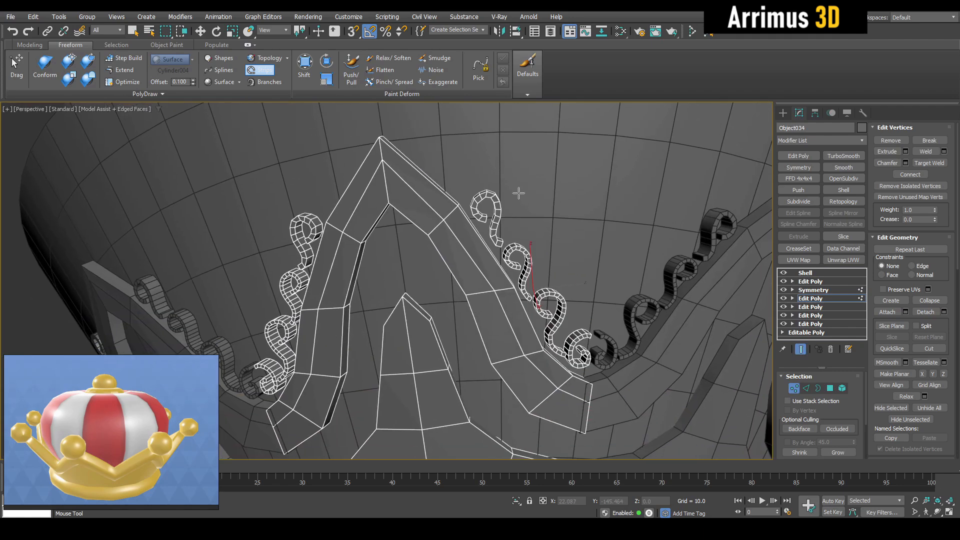
# Draw a fourth S-shaped curl strip beside the arch's uppermost outer edge, just below the apex.
pyautogui.hotkey('ctrl', 'e')
pyautogui.moveTo(457, 190); pyautogui.dragTo(478, 238, button='middle')
pyautogui.scroll(4, 477, 237)
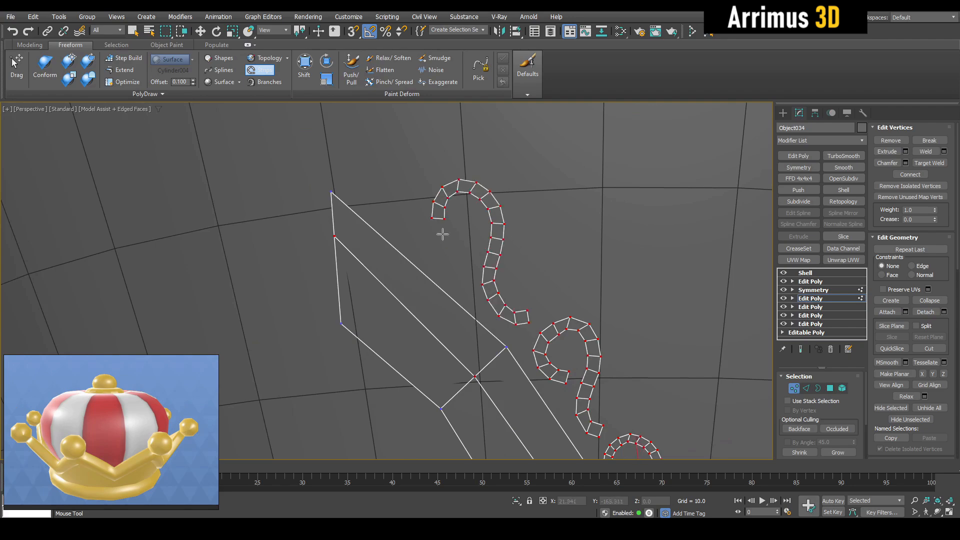
pyautogui.hotkey('ctrl', 'e')
pyautogui.scroll(-7, 480, 250)
pyautogui.scroll(7, 453, 265)
pyautogui.moveTo(452, 288)
pyautogui.mouseDown(button='middle')
pyautogui.moveTo(480, 313)
pyautogui.moveTo(485, 337)
pyautogui.mouseUp(button='middle')
# Draw an inner curved strip and an outer pointed strip above the arch's apex and check the mirrored ornament.
pyautogui.hotkey('ctrl', 'e')
pyautogui.moveTo(470, 315); pyautogui.dragTo(447, 304)
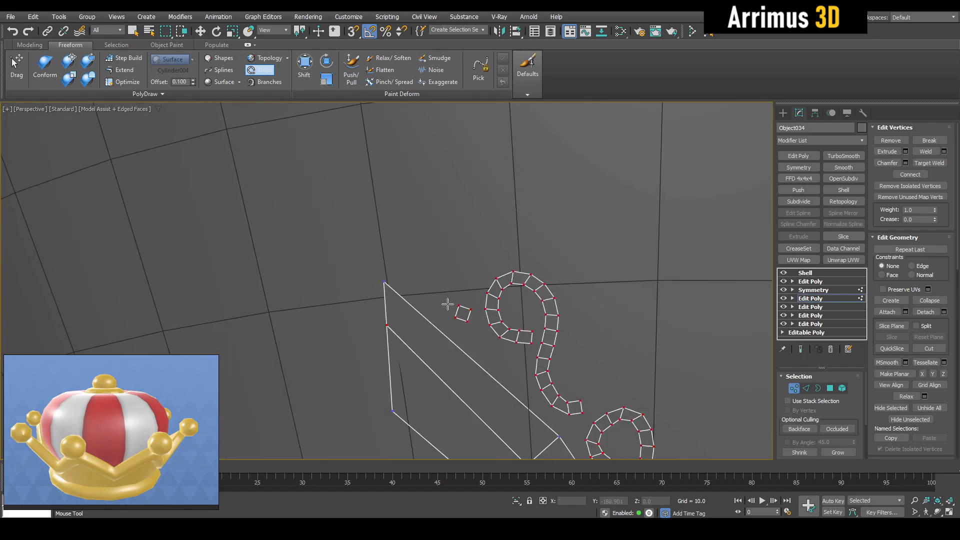
pyautogui.scroll(-6, 406, 251)
pyautogui.keyDown('alt'); pyautogui.moveTo(407, 252); pyautogui.dragTo(515, 302, button='middle'); pyautogui.keyUp('alt')
pyautogui.scroll(4, 469, 272)
pyautogui.hotkey('ctrl', 'e')
pyautogui.hotkey('ctrl', 'e')
pyautogui.scroll(-8, 470, 255)
pyautogui.press('F4')
pyautogui.press('F4')
# Draw an S-shaped strip above the spiral in the valley between arches, ending at the mirror line, and check it without edges.
pyautogui.scroll(6, 515, 301)
pyautogui.hotkey('ctrl', 'e')
pyautogui.scroll(2, 516, 301)
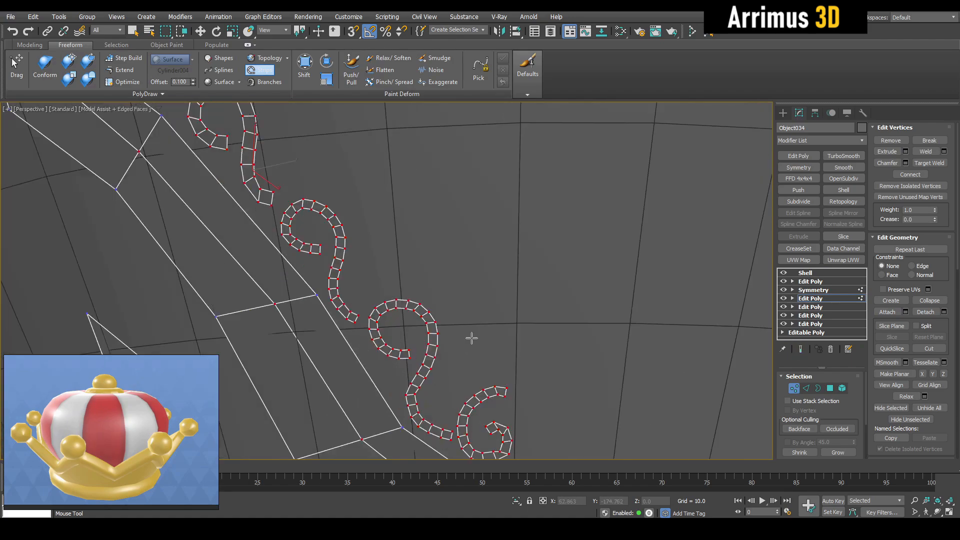
pyautogui.hotkey('ctrl', 'e')
pyautogui.scroll(-5, 522, 228)
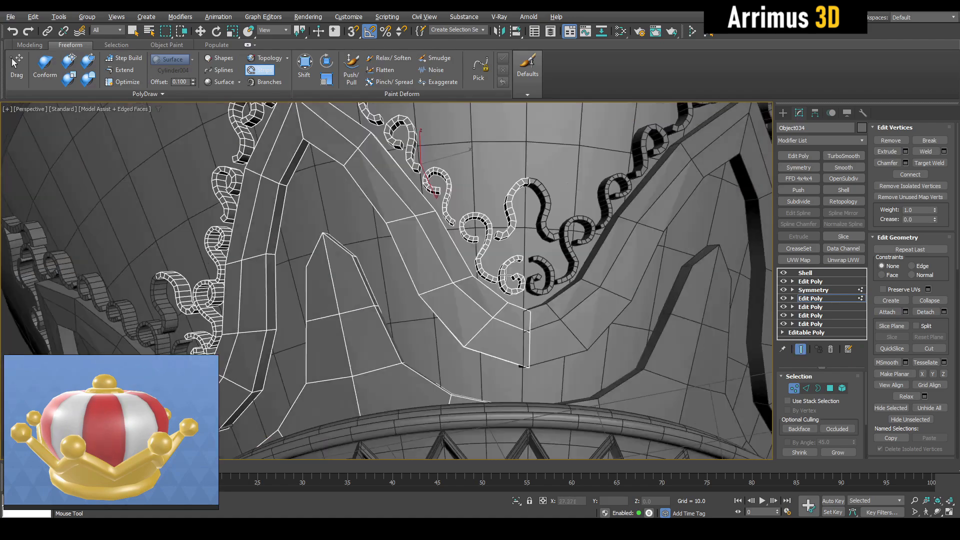
pyautogui.keyDown('alt'); pyautogui.moveTo(522, 227); pyautogui.dragTo(492, 284, button='middle'); pyautogui.keyUp('alt')
pyautogui.press('F4')
pyautogui.scroll(-5, 493, 284)
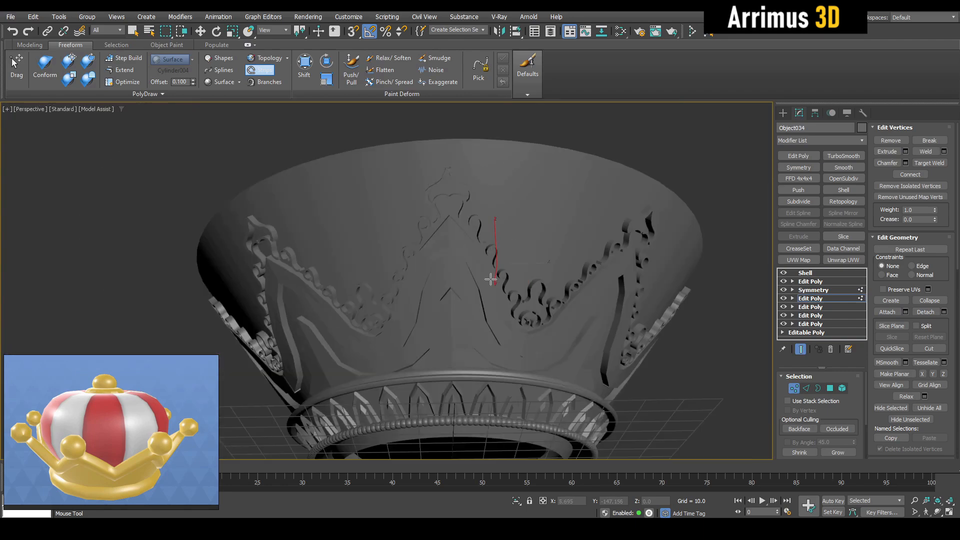
# Draw a small half-ring strip at the mirror line inside the valley strip's curve and check the mirrored ring.
pyautogui.scroll(5, 500, 280)
pyautogui.press('F4')
pyautogui.scroll(3, 516, 294)
pyautogui.hotkey('ctrl', 'e')
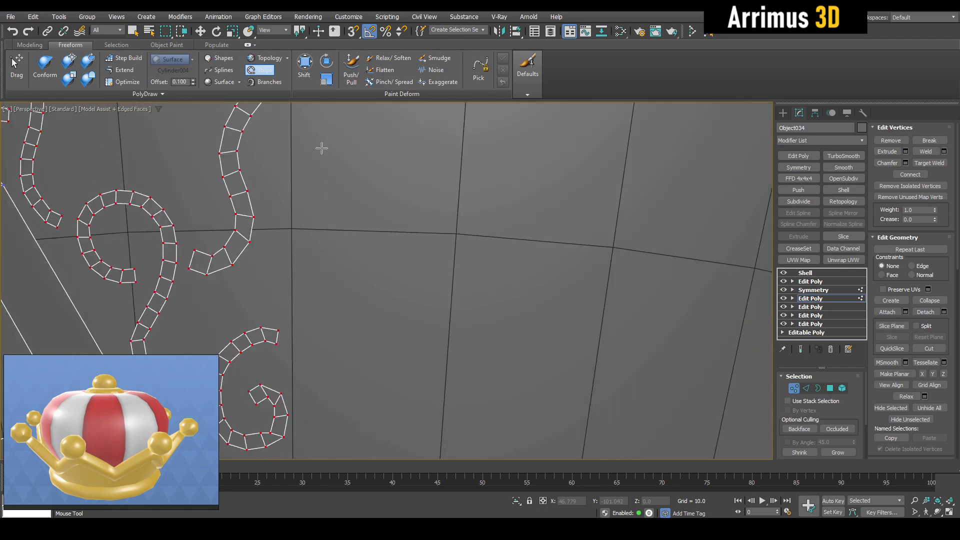
pyautogui.scroll(-5, 357, 258)
pyautogui.scroll(5, 404, 207)
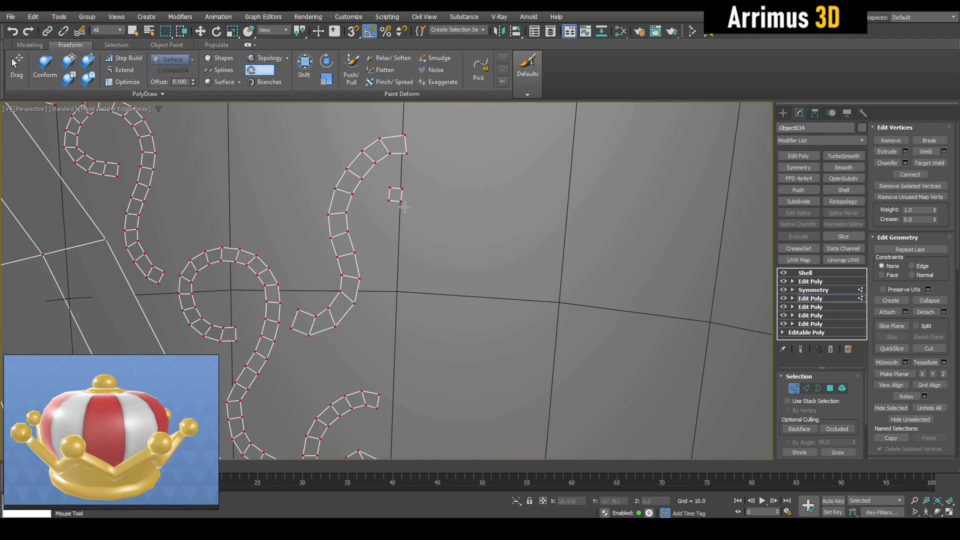
pyautogui.scroll(3, 406, 199)
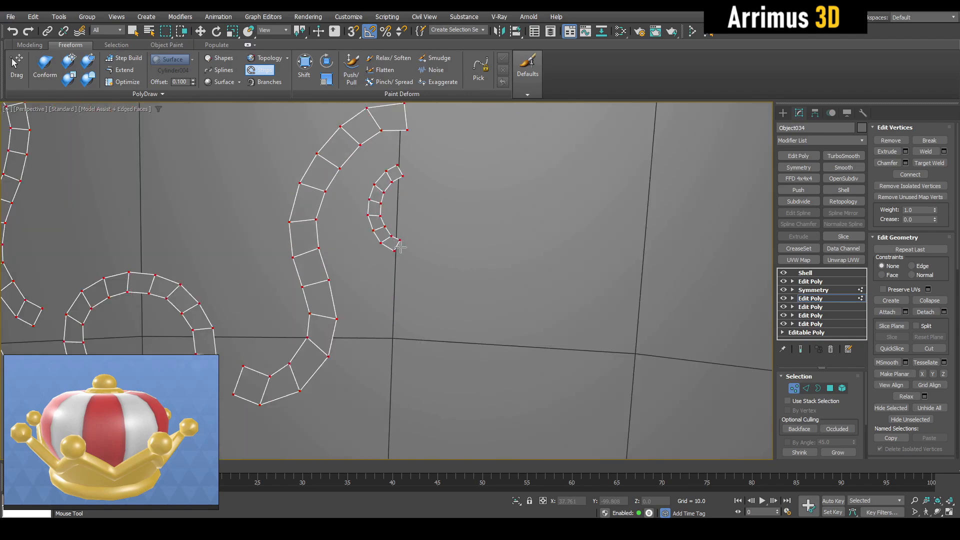
pyautogui.scroll(-6, 401, 247)
pyautogui.hotkey('ctrl', 'e')
pyautogui.keyDown('alt'); pyautogui.moveTo(407, 255); pyautogui.dragTo(432, 271, button='middle'); pyautogui.keyUp('alt')
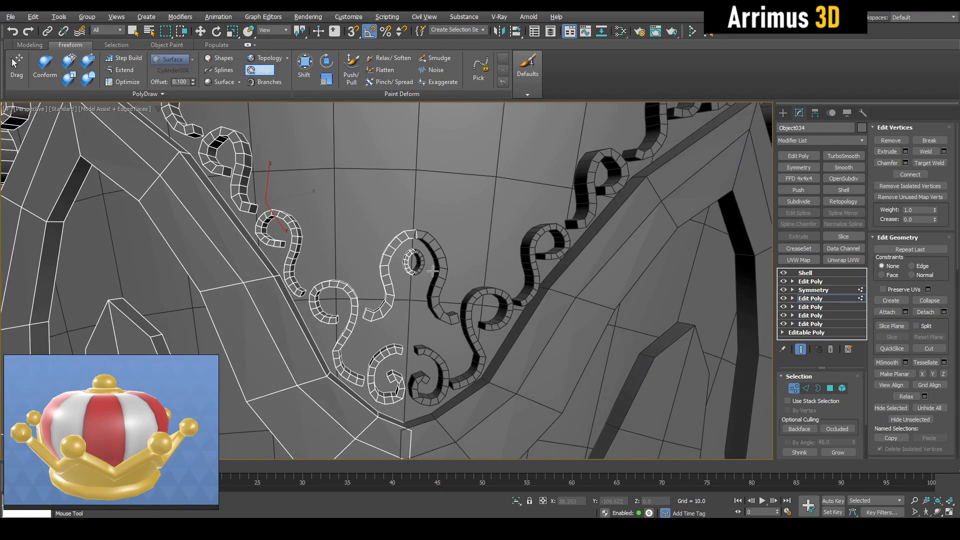
# Try a short straight strip between the half-ring and the valley strip and undo it.
pyautogui.scroll(8, 400, 264)
pyautogui.hotkey('ctrl', 'e')
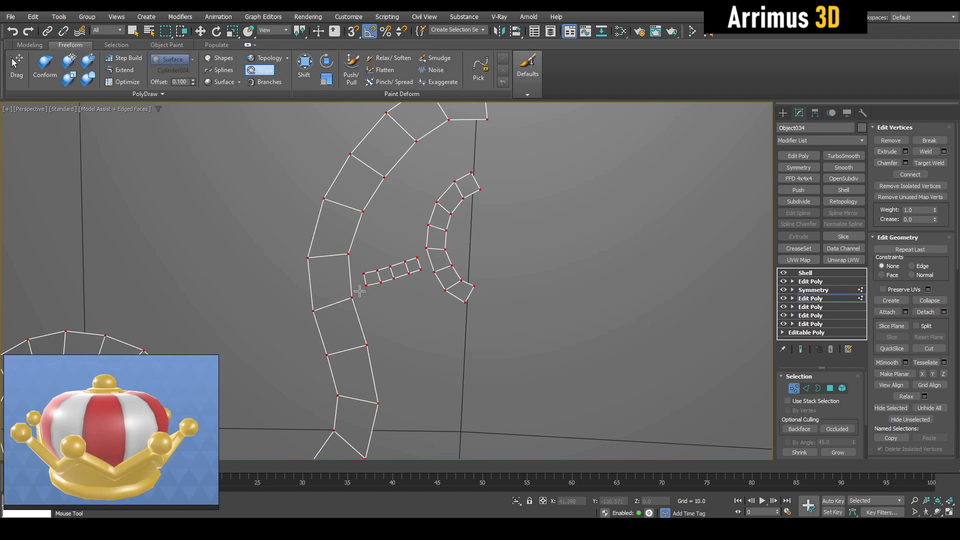
pyautogui.hotkey('ctrl', 'e')
pyautogui.keyDown('alt'); pyautogui.moveTo(371, 311); pyautogui.dragTo(454, 296, button='middle'); pyautogui.keyUp('alt')
pyautogui.scroll(-6, 400, 302)
pyautogui.hotkey('ctrl', 'e')
pyautogui.hotkey('ctrl', 'z')
# Draw a short curved strip bridging the valley strip's lower end and the spiral.
pyautogui.hotkey('ctrl', 'e')
pyautogui.scroll(3, 435, 295)
pyautogui.hotkey('ctrl', 'e')
pyautogui.hotkey('ctrl', 'e')
# Inspect the mirrored curls around the crown with and without edges, from afar and close up.
pyautogui.scroll(-6, 400, 257)
pyautogui.scroll(-6, 424, 283)
pyautogui.press('F4')
pyautogui.scroll(3, 473, 270)
pyautogui.press('F4')
pyautogui.press('F4')
pyautogui.press('F4')
pyautogui.press('F4')
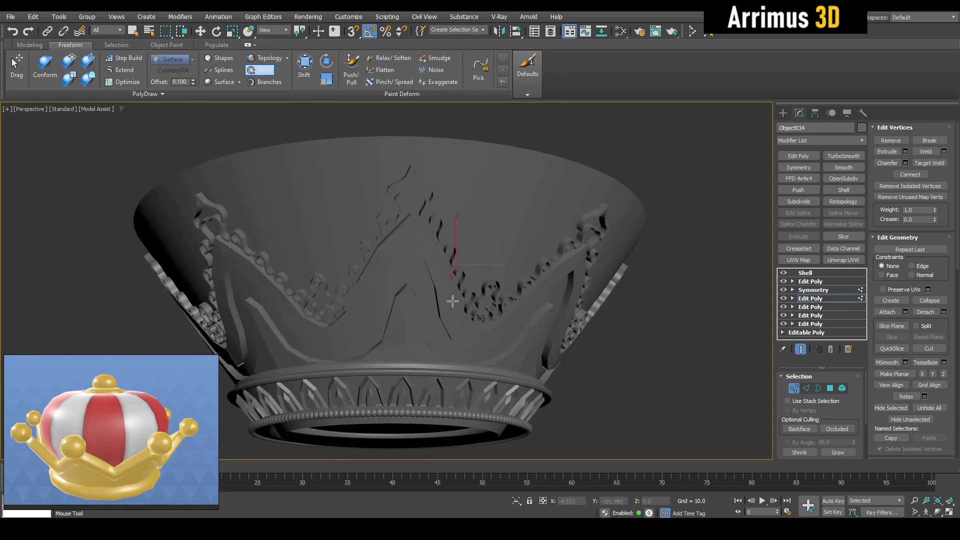
pyautogui.scroll(3, 456, 300)
pyautogui.press('F4')
pyautogui.moveTo(477, 331)
pyautogui.mouseDown(button='middle')
pyautogui.moveTo(507, 361)
pyautogui.moveTo(458, 320)
pyautogui.moveTo(466, 342)
pyautogui.mouseUp(button='middle')
pyautogui.scroll(3, 507, 360)
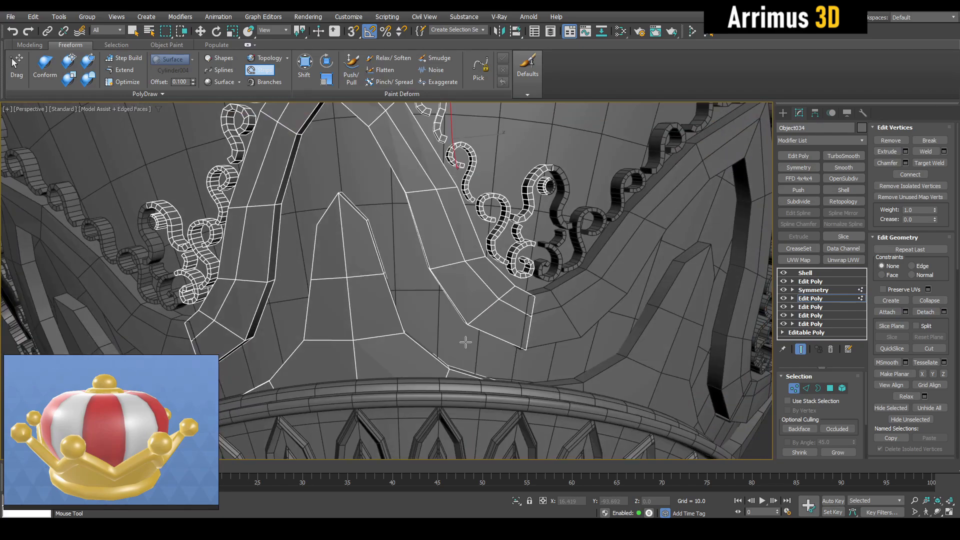
# Select all the curl strip elements without the arch pieces and detach them as a separate object.
pyautogui.moveTo(517, 293); pyautogui.dragTo(497, 356, button='middle')
pyautogui.press('5')
pyautogui.press('q')
pyautogui.scroll(-5, 523, 286)
pyautogui.keyDown('alt'); pyautogui.moveTo(523, 287); pyautogui.dragTo(539, 308, button='middle'); pyautogui.keyUp('alt')
pyautogui.moveTo(371, 210); pyautogui.dragTo(553, 385)
pyautogui.keyDown('alt'); pyautogui.click(478, 320); pyautogui.keyUp('alt')
pyautogui.keyDown('alt'); pyautogui.click(455, 350); pyautogui.keyUp('alt')
pyautogui.keyDown('alt'); pyautogui.moveTo(463, 332); pyautogui.dragTo(468, 345, button='middle'); pyautogui.keyUp('alt')
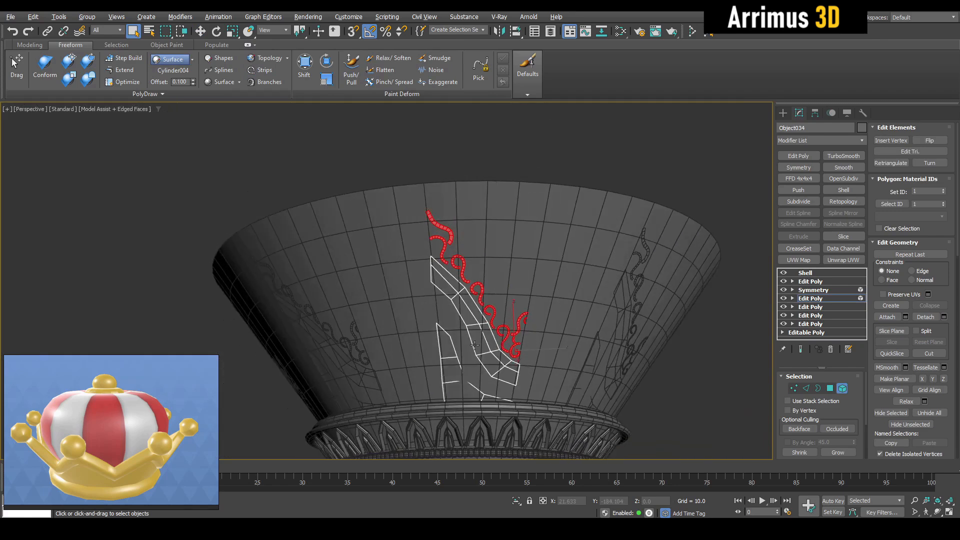
pyautogui.scroll(5, 473, 341)
pyautogui.hotkey('alt', 'd')
pyautogui.press('Return')
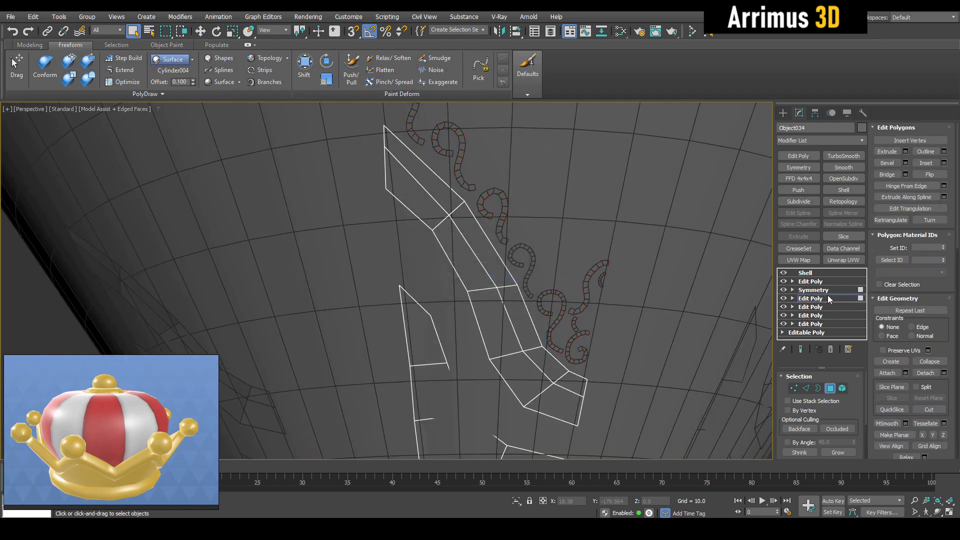
# Copy the arch panel's Symmetry, Edit Poly and Shell modifiers onto the detached curls object.
pyautogui.click(824, 289)
pyautogui.keyDown('shift'); pyautogui.click(818, 273); pyautogui.keyUp('shift')
pyautogui.rightClick(817, 273)
pyautogui.click(836, 315)
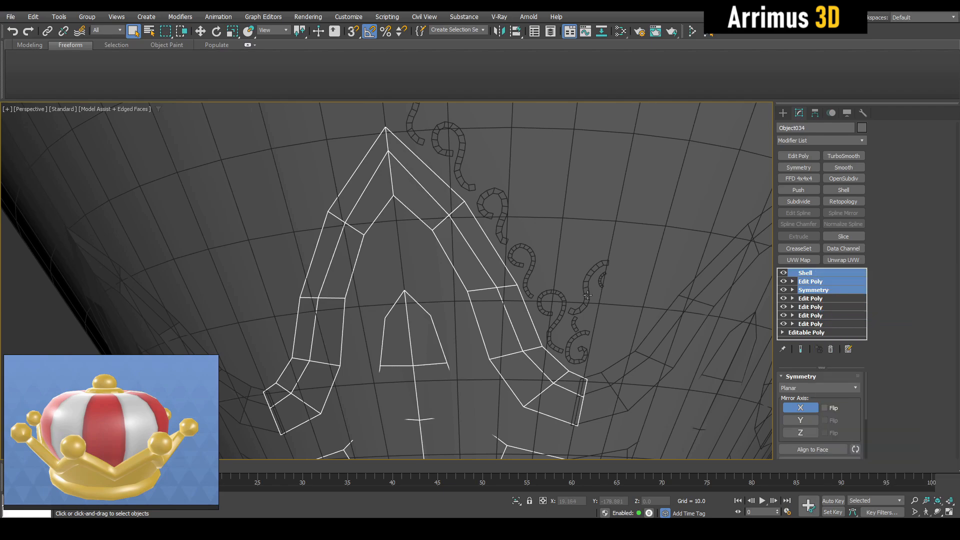
pyautogui.click(602, 289)
pyautogui.scroll(-5, 602, 289)
pyautogui.keyDown('alt'); pyautogui.moveTo(602, 289); pyautogui.dragTo(530, 165, button='middle'); pyautogui.keyUp('alt')
pyautogui.rightClick(806, 274)
pyautogui.click(828, 279)
# Try a rotated copy of the curls and change the angle snap increment in Grid and Snap Settings.
pyautogui.press('e')
pyautogui.scroll(-1, 587, 293)
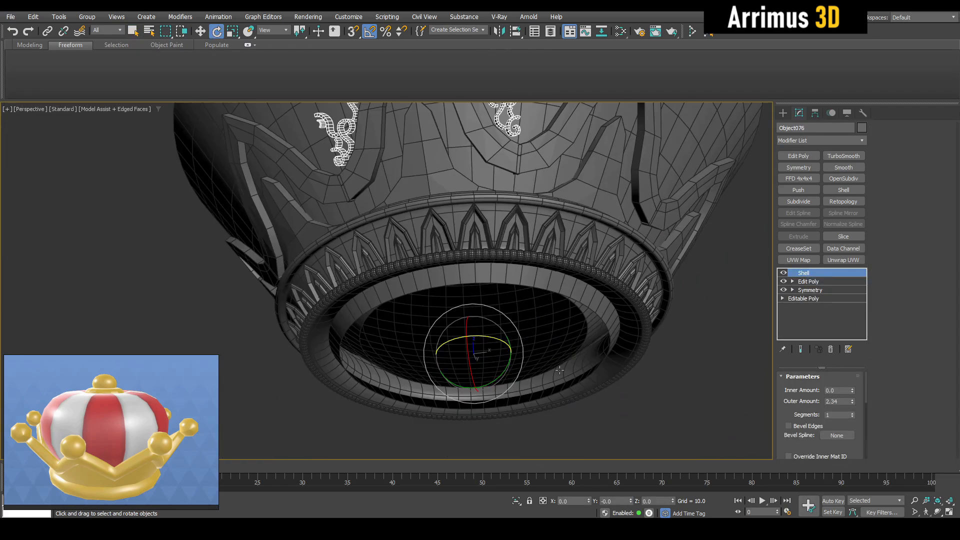
pyautogui.scroll(-4, 500, 333)
pyautogui.moveTo(499, 334); pyautogui.dragTo(505, 386, button='middle')
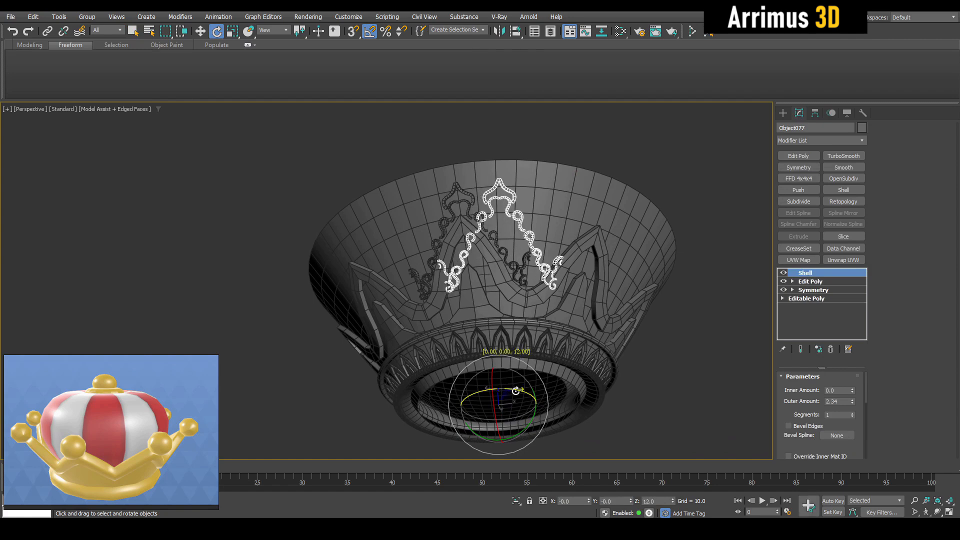
pyautogui.rightClick(369, 31)
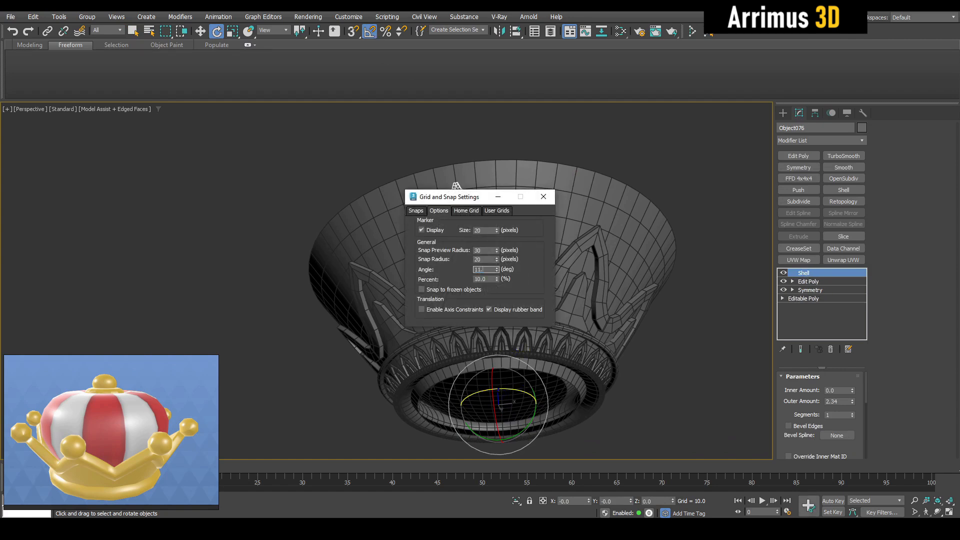
pyautogui.click(542, 200)
# Rotate-clone the curls in 45-degree steps about the crown's vertical axis, making 7 copies.
pyautogui.moveTo(502, 367); pyautogui.dragTo(512, 356, button='middle')
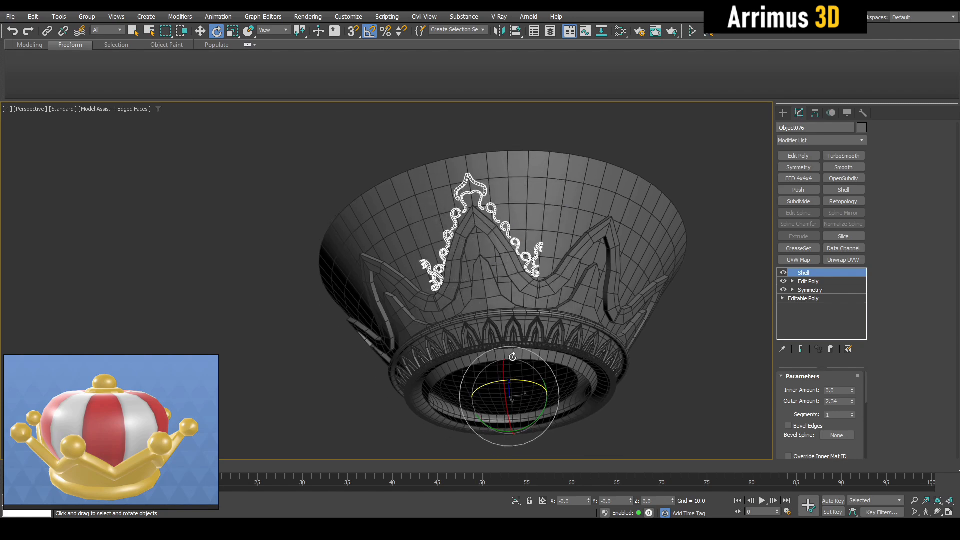
pyautogui.keyDown('shift'); pyautogui.moveTo(524, 386); pyautogui.dragTo(537, 386); pyautogui.keyUp('shift')
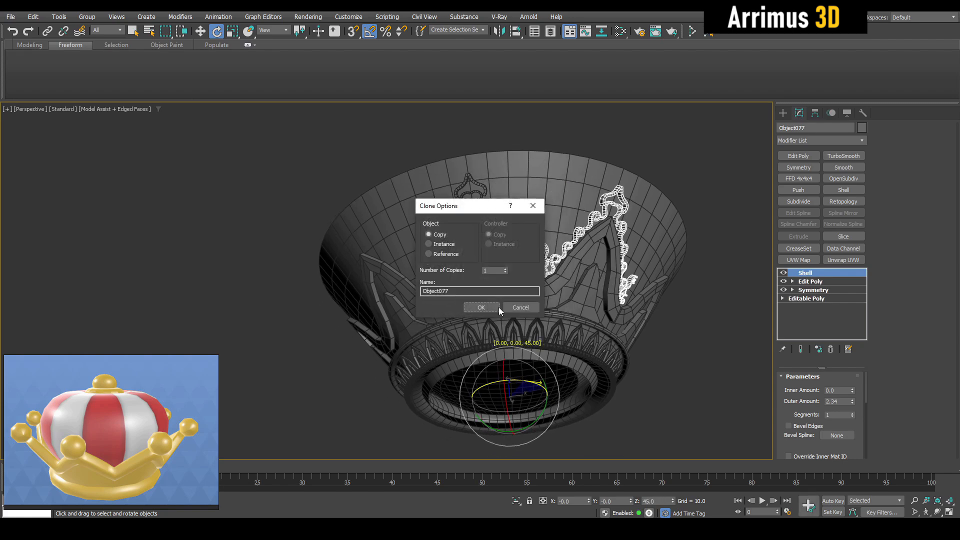
pyautogui.write('7')
pyautogui.click(487, 307)
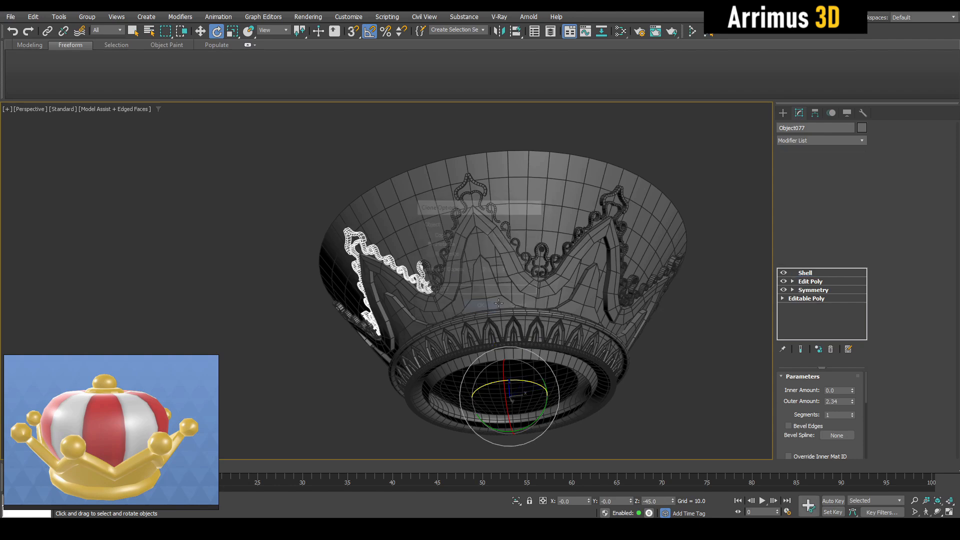
pyautogui.moveTo(556, 245)
pyautogui.mouseDown(button='middle')
pyautogui.moveTo(563, 241)
pyautogui.moveTo(544, 245)
pyautogui.mouseUp(button='middle')
pyautogui.press('a')
# Select the front curls object and add an Edit Poly beneath its Symmetry at vertex level.
pyautogui.press('q')
pyautogui.scroll(4, 492, 220)
pyautogui.click(492, 220)
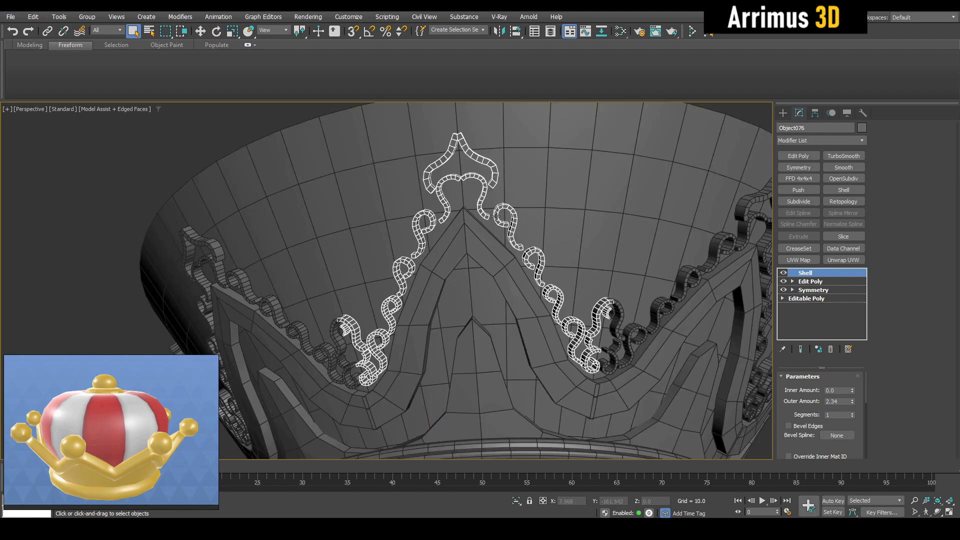
pyautogui.scroll(6, 630, 282)
pyautogui.click(799, 156)
pyautogui.press('1')
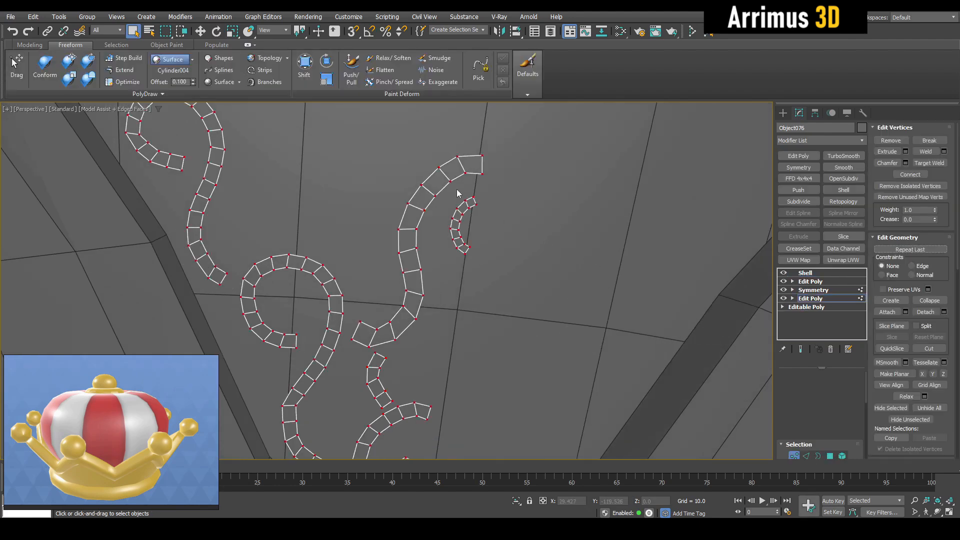
pyautogui.scroll(5, 493, 192)
pyautogui.keyDown('alt'); pyautogui.moveTo(535, 273); pyautogui.dragTo(514, 262, button='middle'); pyautogui.keyUp('alt')
pyautogui.click(124, 58)
pyautogui.scroll(-5, 515, 261)
pyautogui.click(801, 349)
pyautogui.press('w')
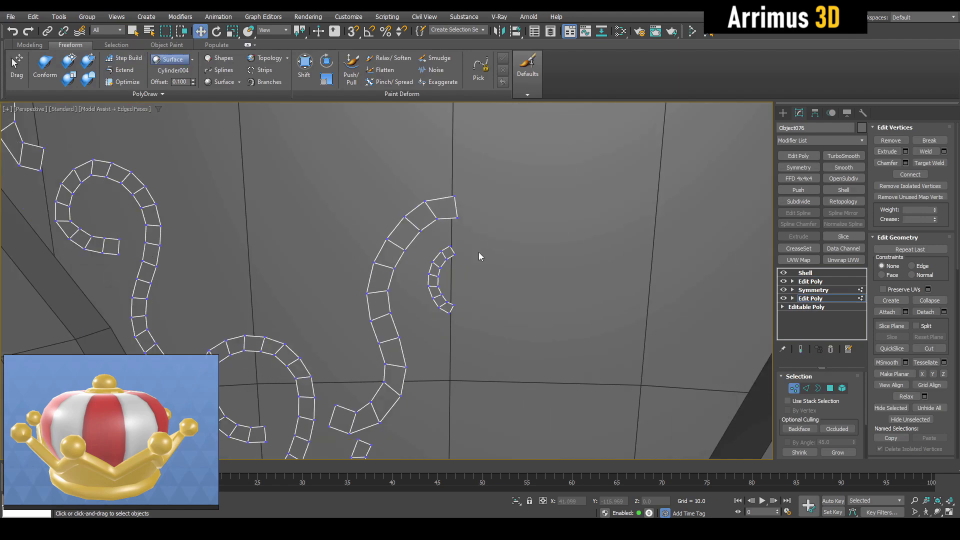
pyautogui.press('1')
pyautogui.press('q')
# Select the bowl surface, delete its topmost Edit Poly, and set its TurboSmooth iterations to 4.
pyautogui.click(480, 252)
pyautogui.click(839, 283)
pyautogui.click(553, 293)
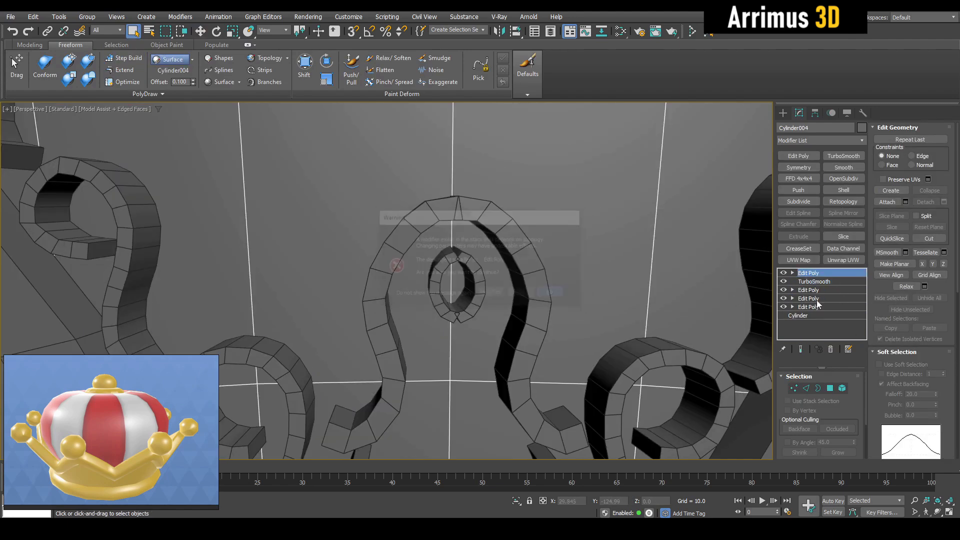
pyautogui.press('z')
pyautogui.rightClick(810, 272)
pyautogui.click(829, 290)
pyautogui.click(854, 391)
pyautogui.scroll(8, 398, 169)
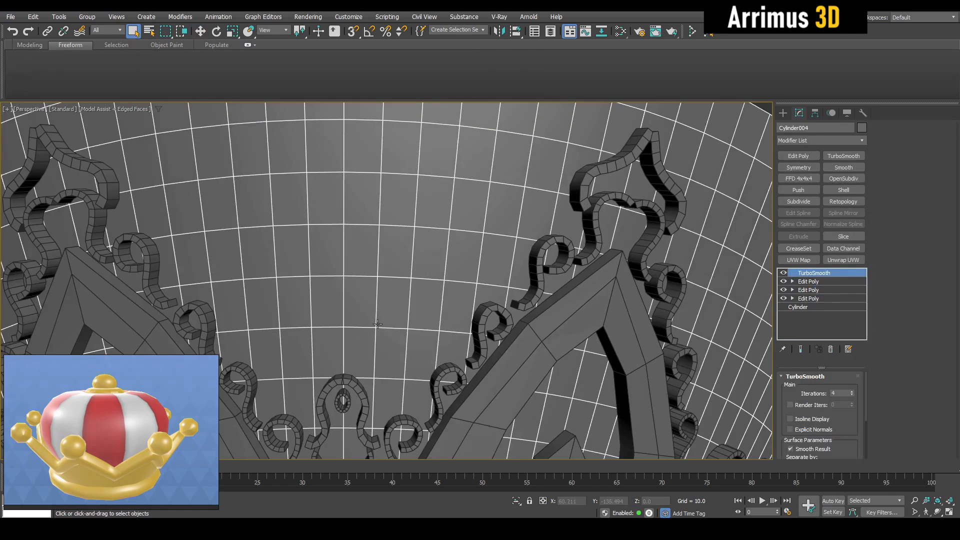
# Add another Edit Poly beneath the front curls' Symmetry and activate Step Build at vertex level.
pyautogui.moveTo(352, 375); pyautogui.dragTo(434, 315, button='middle')
pyautogui.click(414, 319)
pyautogui.click(824, 300)
pyautogui.click(799, 156)
pyautogui.press('1')
pyautogui.click(124, 58)
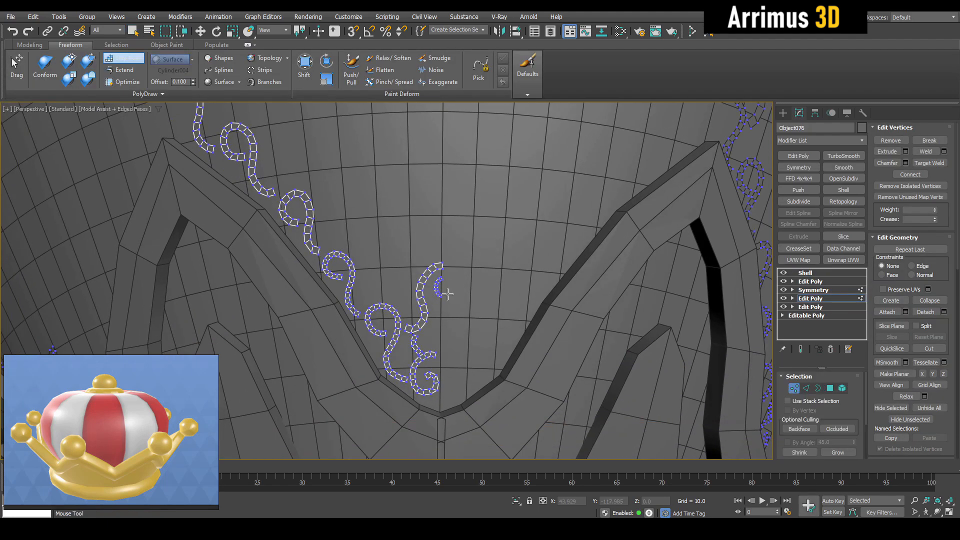
# Remove three alternating cross edges from the small half-ring strip together with their vertices.
pyautogui.scroll(7, 453, 265)
pyautogui.scroll(7, 453, 262)
pyautogui.press('2')
pyautogui.press('q')
pyautogui.click(418, 330)
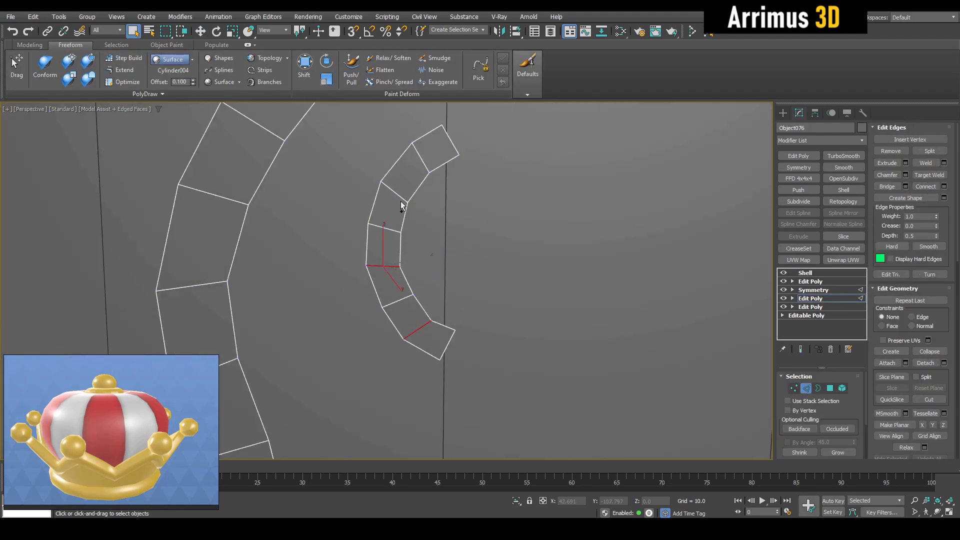
pyautogui.keyDown('ctrl'); pyautogui.click(891, 151); pyautogui.keyUp('ctrl')
# Reshape the small half-ring with Step Build by moving its vertices outward along the surface into a wider, taller arc.
pyautogui.press('1')
pyautogui.click(124, 58)
pyautogui.keyDown('ctrl'); pyautogui.keyDown('alt'); pyautogui.keyDown('shift'); pyautogui.moveTo(429, 173); pyautogui.dragTo(417, 185); pyautogui.keyUp('shift'); pyautogui.keyUp('alt'); pyautogui.keyUp('ctrl')
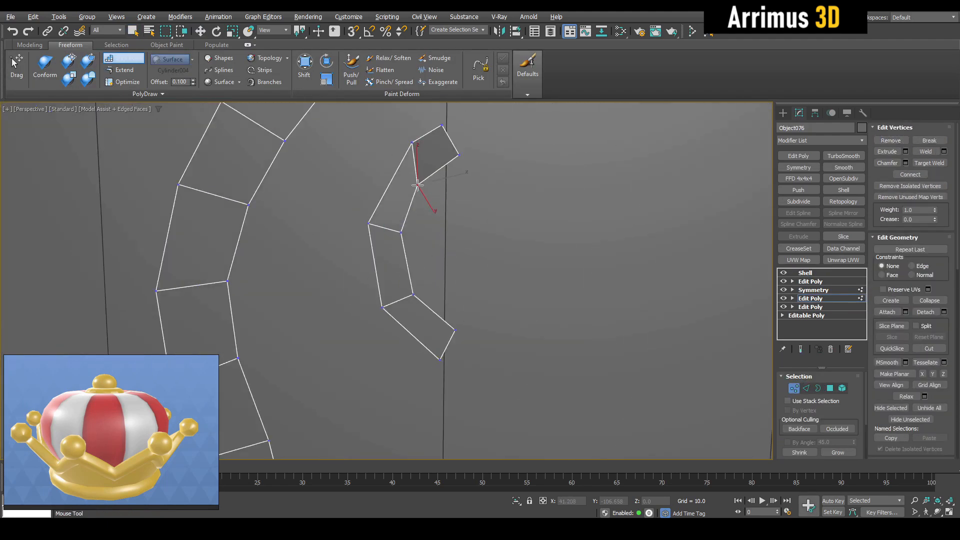
pyautogui.press('w')
pyautogui.press('s')
pyautogui.keyDown('ctrl'); pyautogui.keyDown('alt'); pyautogui.keyDown('shift'); pyautogui.moveTo(412, 143); pyautogui.dragTo(387, 156); pyautogui.keyUp('shift'); pyautogui.keyUp('alt'); pyautogui.keyUp('ctrl')
pyautogui.keyDown('ctrl'); pyautogui.keyDown('alt'); pyautogui.keyDown('shift'); pyautogui.moveTo(401, 232); pyautogui.dragTo(357, 236); pyautogui.keyUp('shift'); pyautogui.keyUp('alt'); pyautogui.keyUp('ctrl')
pyautogui.keyDown('ctrl'); pyautogui.keyDown('alt'); pyautogui.keyDown('shift'); pyautogui.moveTo(413, 295); pyautogui.dragTo(375, 321); pyautogui.keyUp('shift'); pyautogui.keyUp('alt'); pyautogui.keyUp('ctrl')
pyautogui.keyDown('ctrl'); pyautogui.keyDown('alt'); pyautogui.keyDown('shift'); pyautogui.moveTo(455, 330); pyautogui.dragTo(463, 330); pyautogui.keyUp('shift'); pyautogui.keyUp('alt'); pyautogui.keyUp('ctrl')
pyautogui.keyDown('ctrl'); pyautogui.keyDown('alt'); pyautogui.keyDown('shift'); pyautogui.moveTo(440, 360); pyautogui.dragTo(447, 378); pyautogui.keyUp('shift'); pyautogui.keyUp('alt'); pyautogui.keyUp('ctrl')
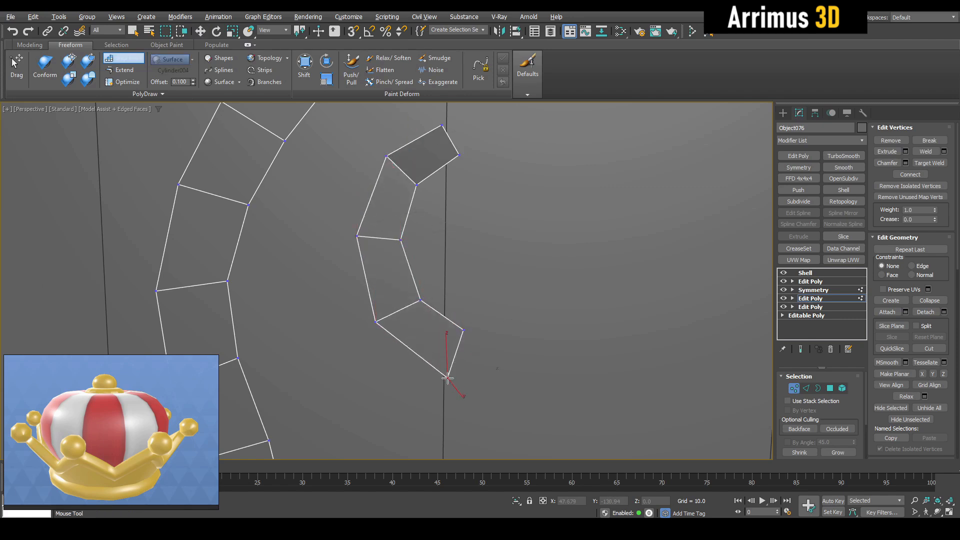
# Fill the inside of the small half-ring with Step Build faces reaching to the mirror seam.
pyautogui.keyDown('ctrl'); pyautogui.keyDown('alt'); pyautogui.keyDown('shift'); pyautogui.moveTo(470, 150); pyautogui.dragTo(476, 149); pyautogui.keyUp('shift'); pyautogui.keyUp('alt'); pyautogui.keyUp('ctrl')
pyautogui.keyDown('ctrl'); pyautogui.keyDown('alt'); pyautogui.keyDown('shift'); pyautogui.moveTo(442, 126); pyautogui.dragTo(476, 108); pyautogui.keyUp('shift'); pyautogui.keyUp('alt'); pyautogui.keyUp('ctrl')
pyautogui.scroll(-5, 446, 214)
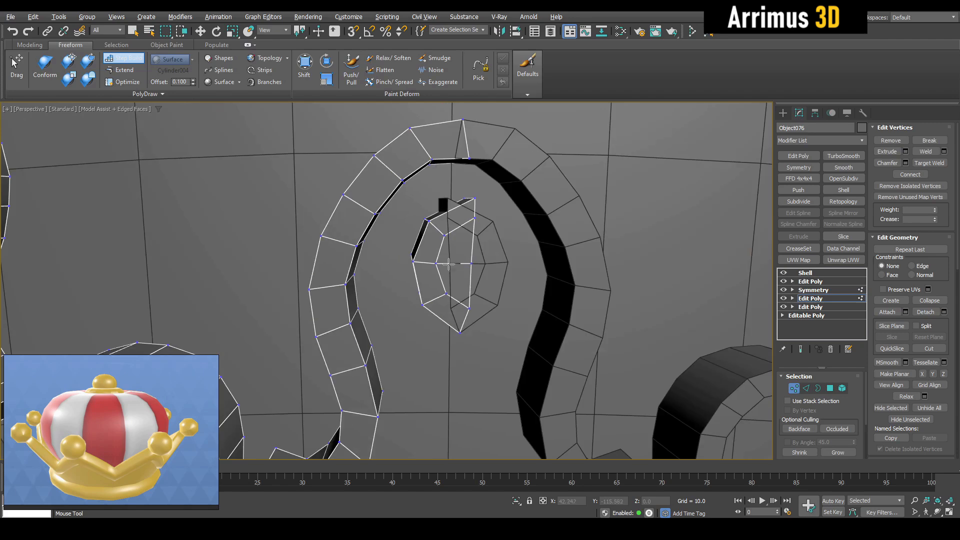
pyautogui.scroll(4, 456, 341)
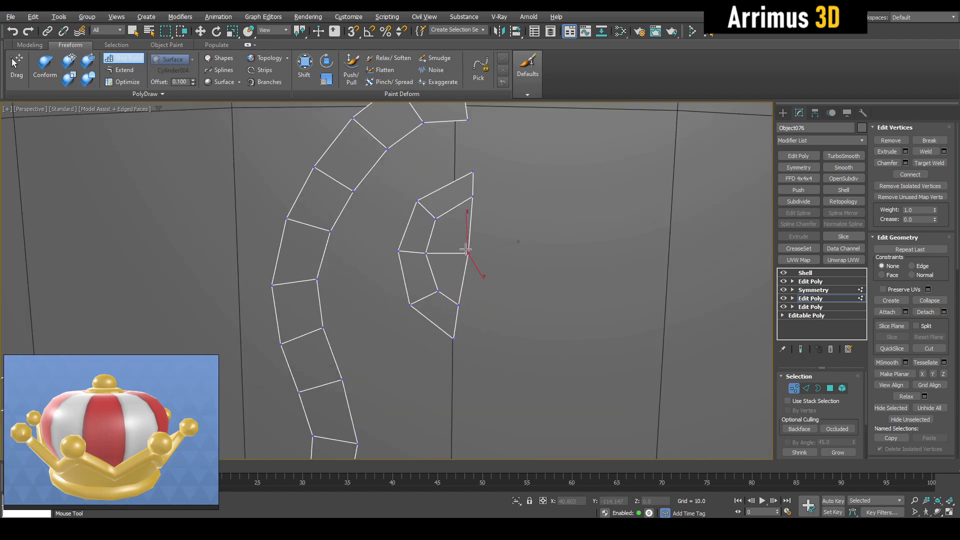
pyautogui.keyDown('ctrl'); pyautogui.keyDown('alt'); pyautogui.keyDown('shift'); pyautogui.moveTo(459, 164); pyautogui.dragTo(460, 163); pyautogui.keyUp('shift'); pyautogui.keyUp('alt'); pyautogui.keyUp('ctrl')
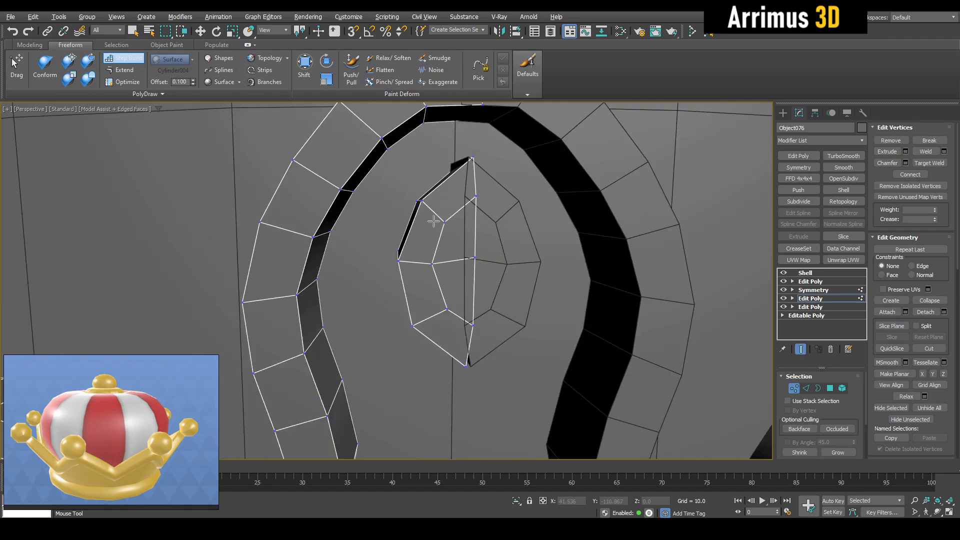
# Move the filled half-ornament's inner and lower vertices onto the vertical mirror line with Step Build.
pyautogui.scroll(-4, 425, 235)
pyautogui.scroll(3, 423, 245)
pyautogui.moveTo(453, 264); pyautogui.dragTo(393, 251, button='middle')
pyautogui.scroll(3, 421, 217)
pyautogui.scroll(-2, 407, 215)
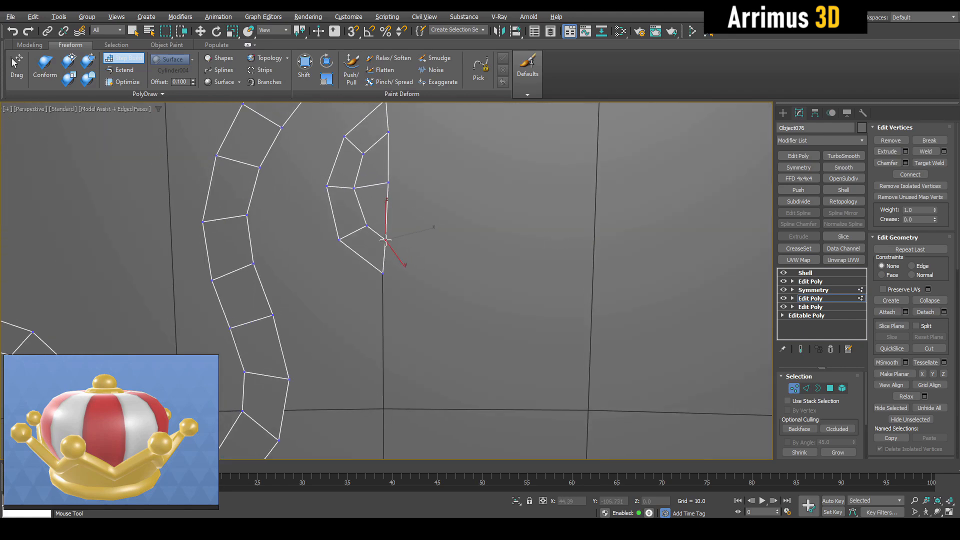
pyautogui.click(380, 279)
pyautogui.moveTo(395, 189); pyautogui.dragTo(407, 257, button='middle')
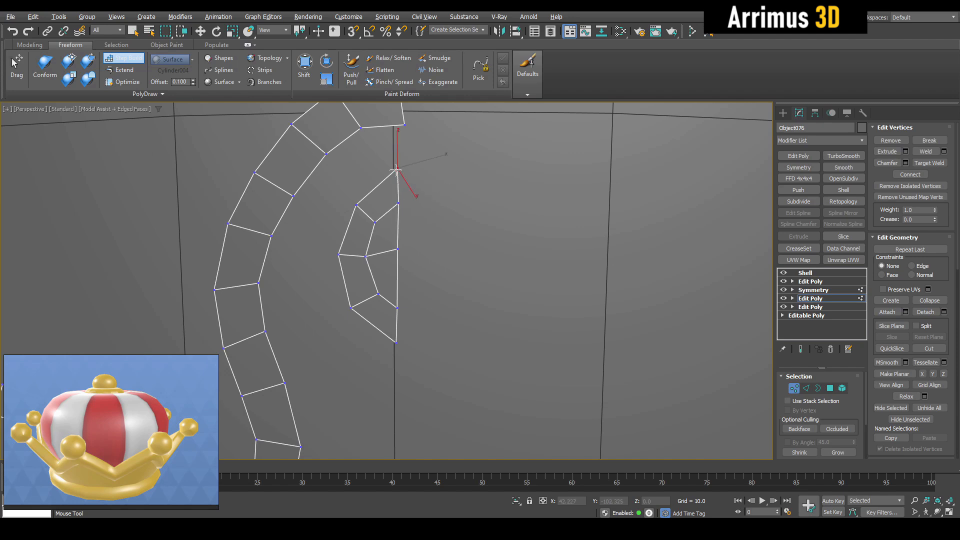
# Align the half-ornament's top vertex and the surrounding arch strip's end vertices with the mirror line, and leave Step Build.
pyautogui.keyDown('ctrl'); pyautogui.keyDown('alt'); pyautogui.keyDown('shift'); pyautogui.moveTo(395, 170); pyautogui.dragTo(392, 170); pyautogui.keyUp('shift'); pyautogui.keyUp('alt'); pyautogui.keyUp('ctrl')
pyautogui.moveTo(408, 130); pyautogui.dragTo(427, 192, button='middle')
pyautogui.keyDown('ctrl'); pyautogui.keyDown('alt'); pyautogui.keyDown('shift'); pyautogui.moveTo(417, 143); pyautogui.dragTo(418, 134); pyautogui.keyUp('shift'); pyautogui.keyUp('alt'); pyautogui.keyUp('ctrl')
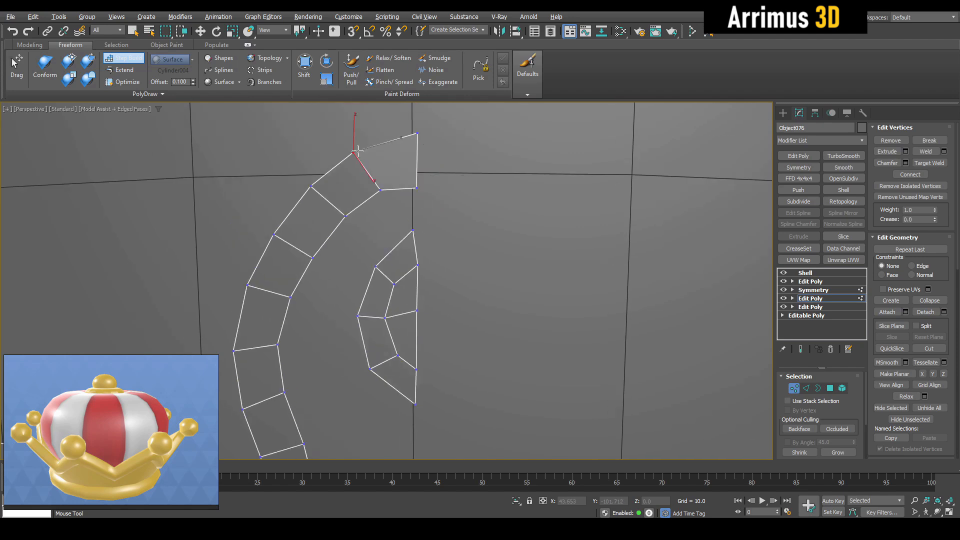
pyautogui.moveTo(358, 145); pyautogui.dragTo(414, 192, button='middle')
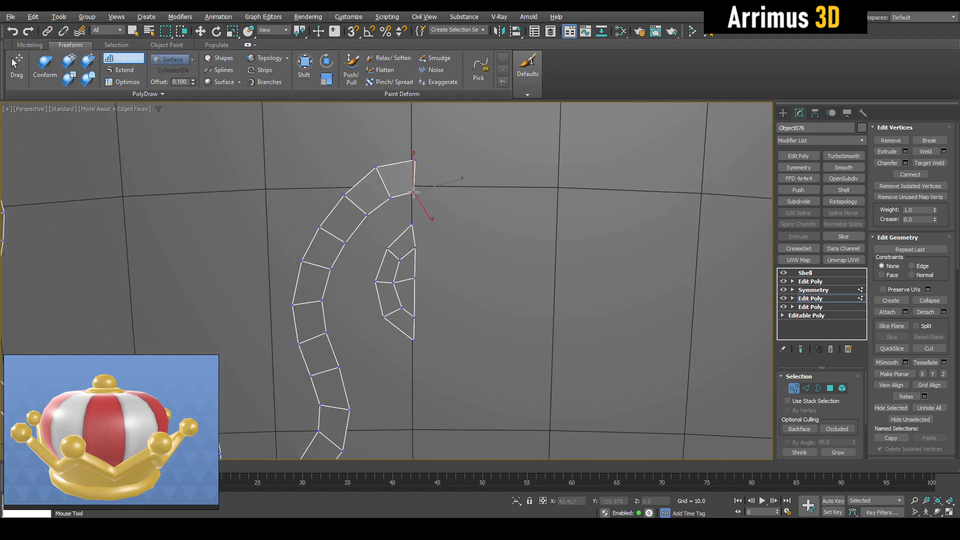
pyautogui.scroll(-6, 413, 158)
pyautogui.scroll(4, 400, 245)
pyautogui.rightClick(463, 265)
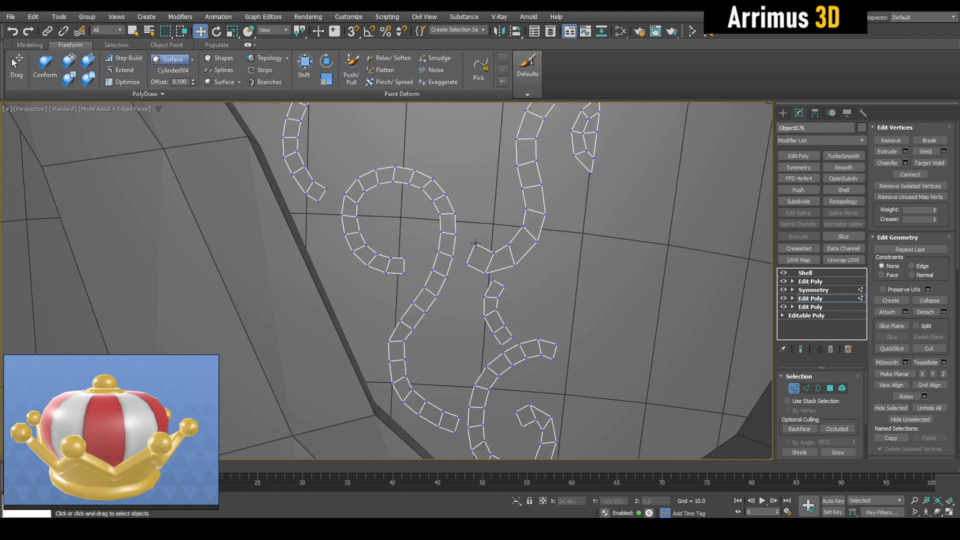
# Bridge the large arch strip's end to the neighbouring S-curl, and the short strip's lower end to the curl below it.
pyautogui.scroll(3, 465, 265)
pyautogui.press('2')
pyautogui.press('q')
pyautogui.click(504, 325)
pyautogui.moveTo(504, 271); pyautogui.dragTo(478, 178, button='middle')
pyautogui.keyDown('ctrl'); pyautogui.click(507, 312); pyautogui.keyUp('ctrl')
pyautogui.press('b')
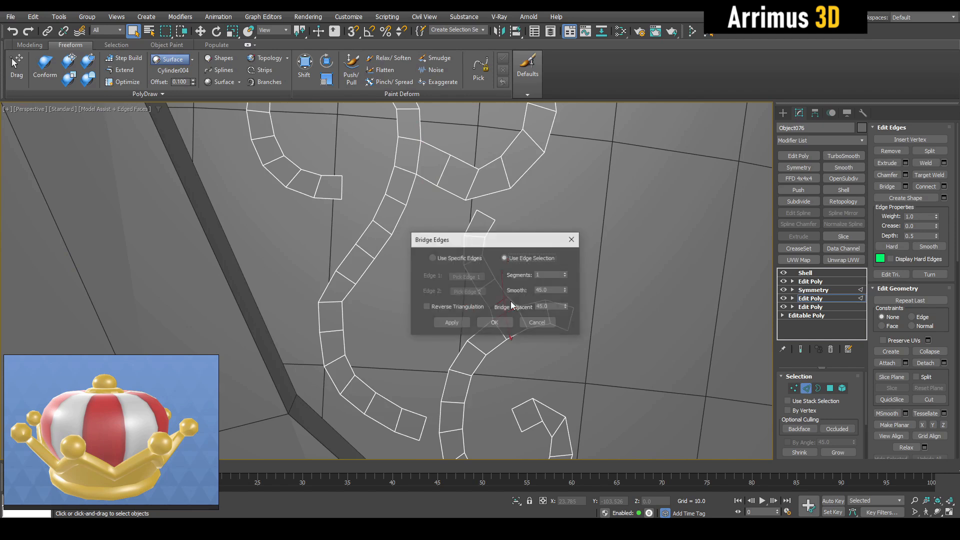
pyautogui.click(496, 322)
# Bridge the short strip's upper end to the large arch strip and even out the connecting strip's vertices.
pyautogui.scroll(4, 478, 223)
pyautogui.moveTo(491, 145); pyautogui.dragTo(501, 220)
pyautogui.press('b')
pyautogui.click(494, 323)
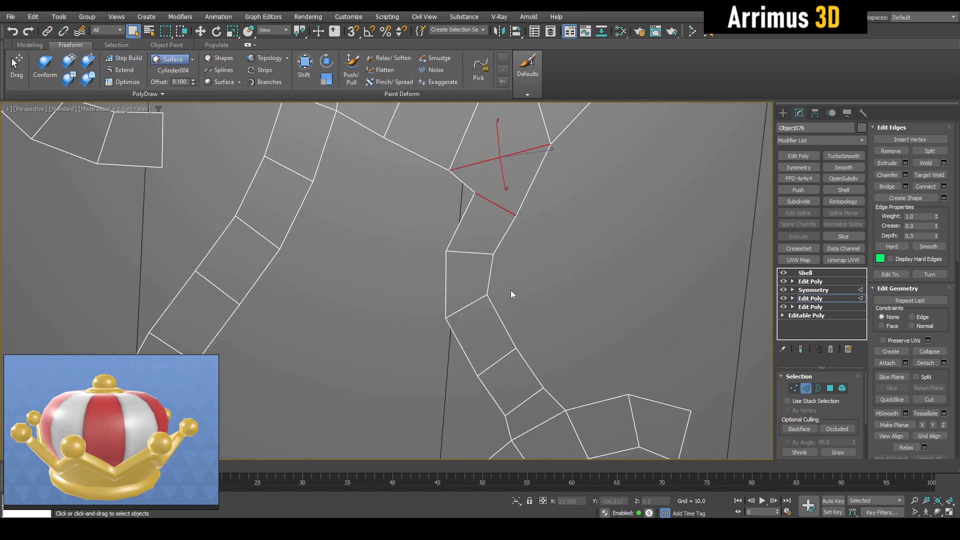
pyautogui.press('1')
pyautogui.moveTo(483, 253); pyautogui.dragTo(491, 202, button='middle')
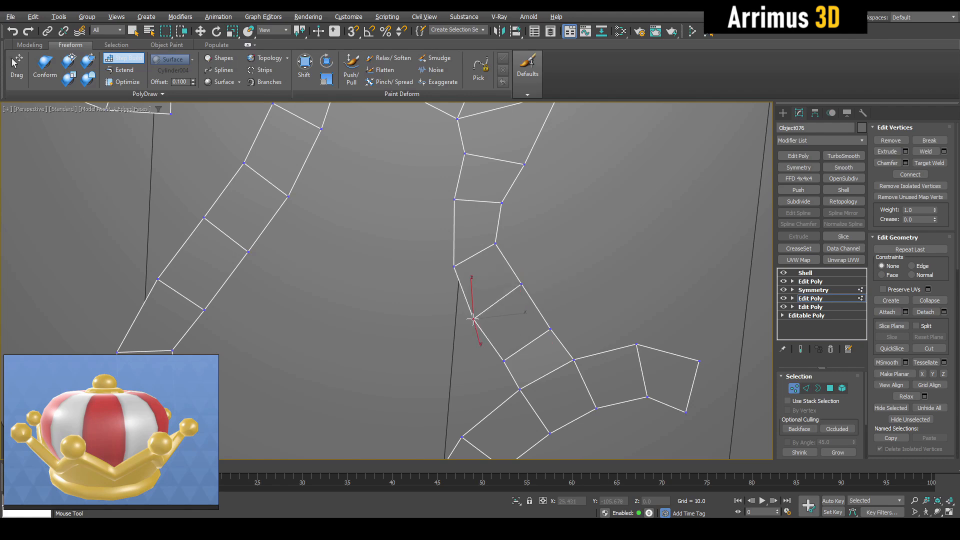
pyautogui.press('w')
pyautogui.scroll(-4, 552, 236)
pyautogui.click(45, 64)
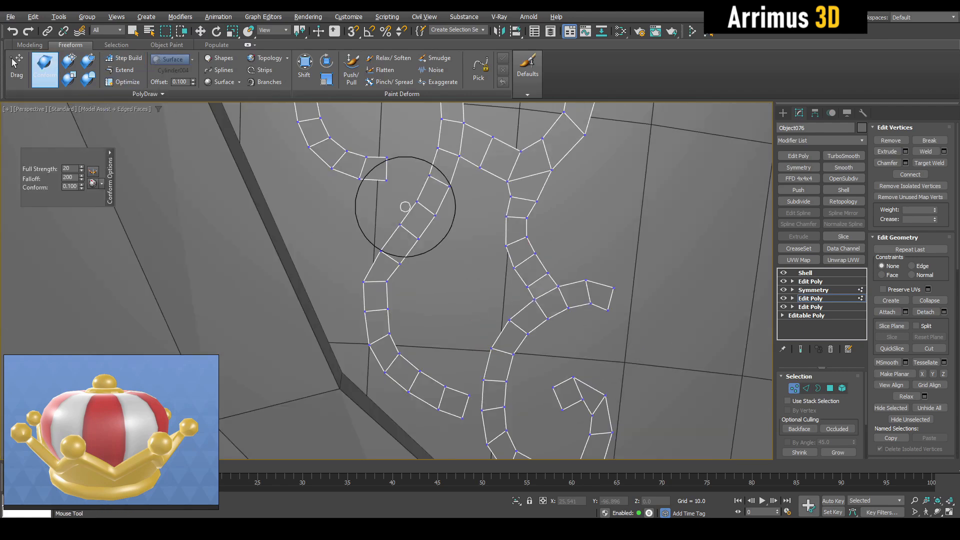
pyautogui.scroll(-8, 400, 220)
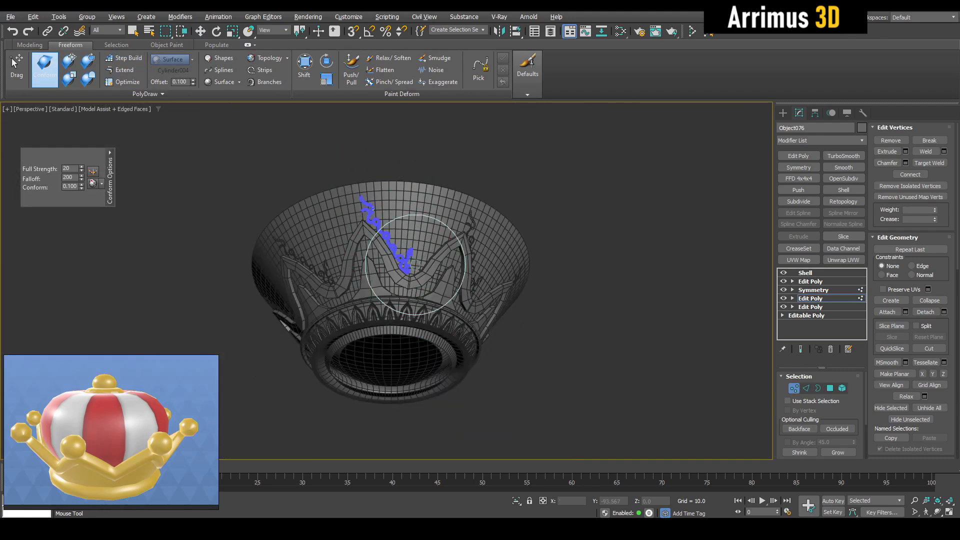
pyautogui.scroll(5, 397, 220)
pyautogui.scroll(-3, 397, 225)
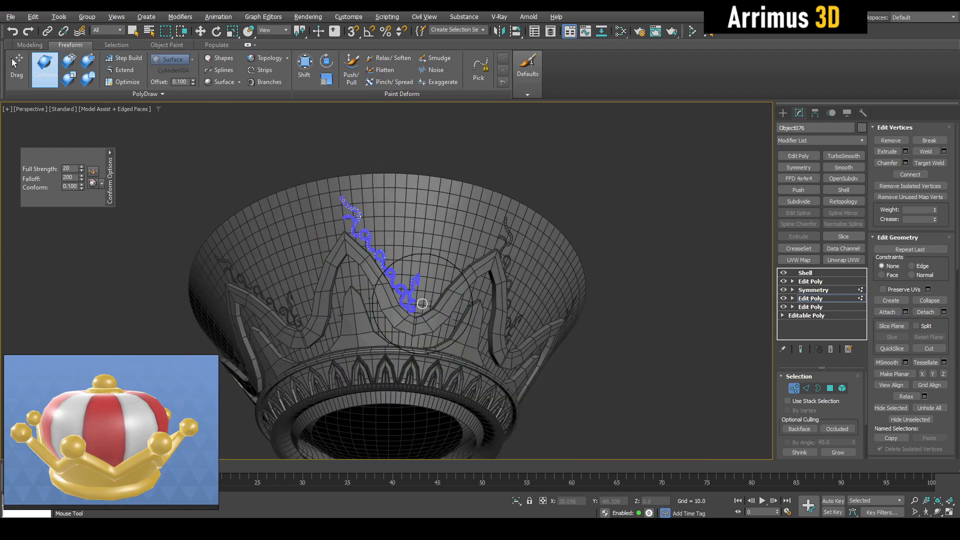
pyautogui.press('w')
pyautogui.scroll(10, 410, 252)
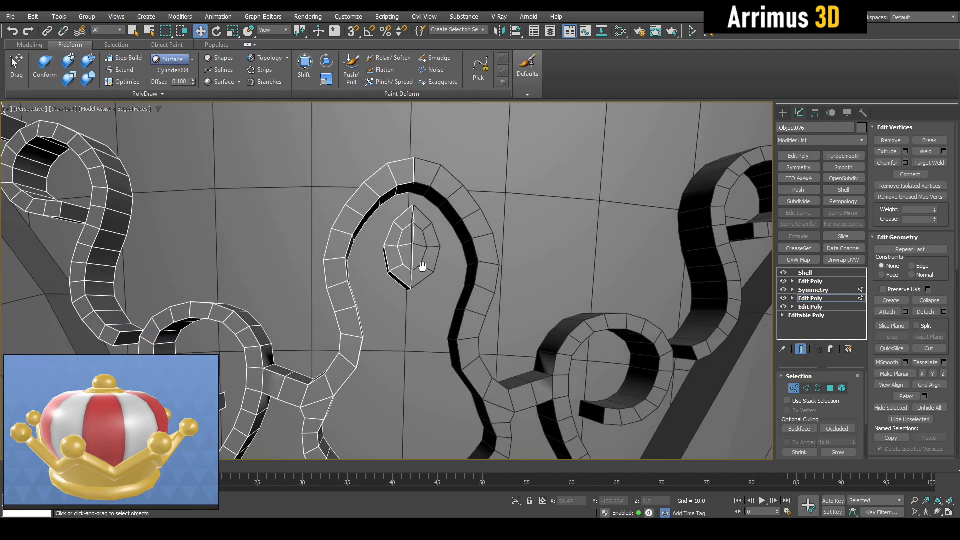
pyautogui.scroll(-7, 431, 301)
pyautogui.press('q')
pyautogui.moveTo(423, 267); pyautogui.dragTo(428, 297, button='middle')
# Merge the two end vertices of the lowest curl into a pointed tip and adjust the inner vertices around it with Step Build.
pyautogui.scroll(7, 429, 299)
pyautogui.press('`')
pyautogui.press('b')
pyautogui.scroll(5, 423, 339)
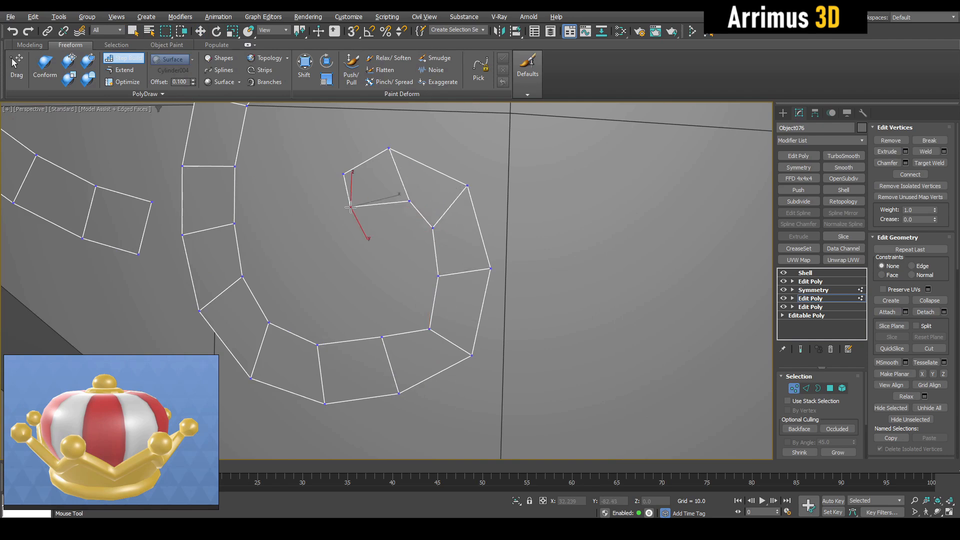
pyautogui.hotkey('ctrl', 'w')
pyautogui.click(343, 180)
pyautogui.press('b')
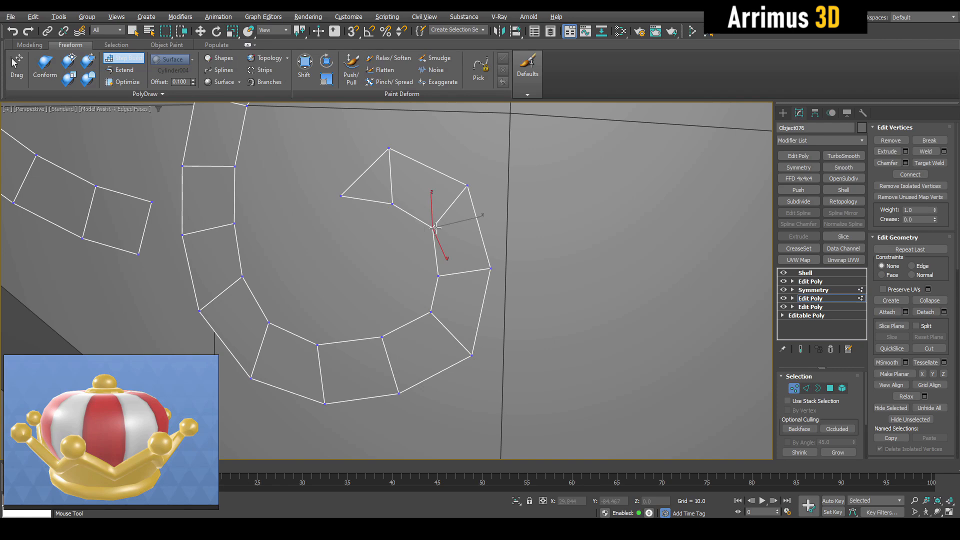
pyautogui.scroll(-6, 339, 180)
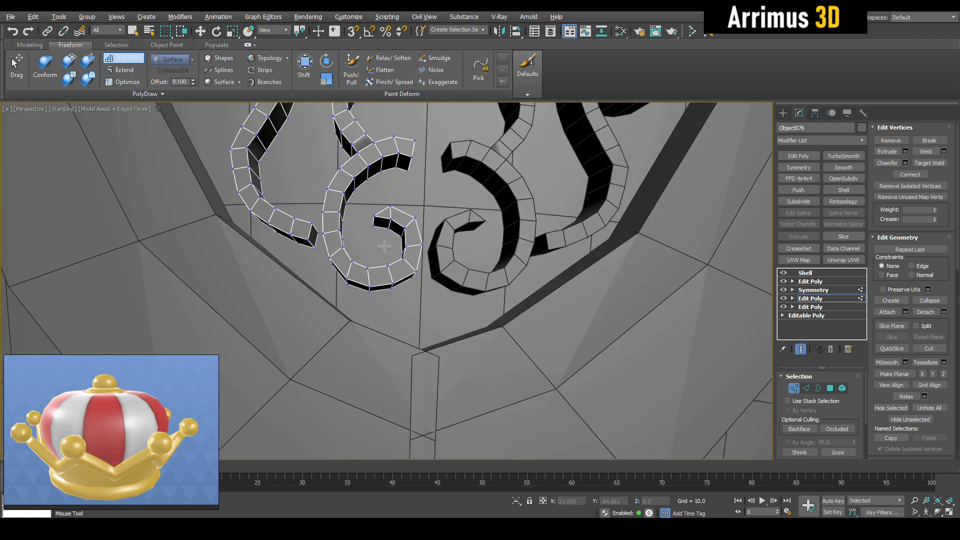
pyautogui.press('w')
pyautogui.press('`')
pyautogui.moveTo(456, 227); pyautogui.dragTo(458, 241, button='middle')
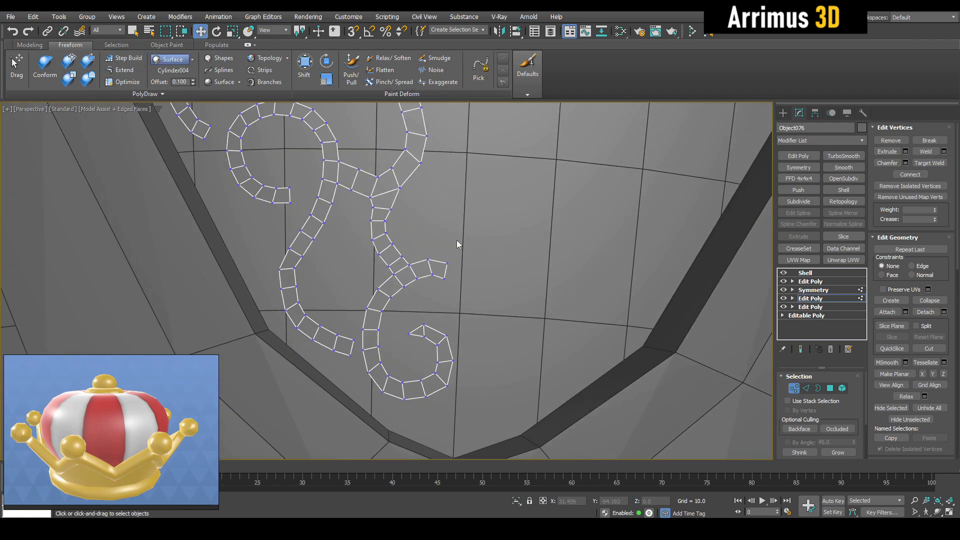
# Select all polygons of the curl strips and clear their smoothing groups.
pyautogui.press('4')
pyautogui.hotkey('ctrl', 'a')
pyautogui.press('q')
pyautogui.moveTo(934, 326); pyautogui.dragTo(922, 176)
pyautogui.click(929, 429)
pyautogui.press('4')
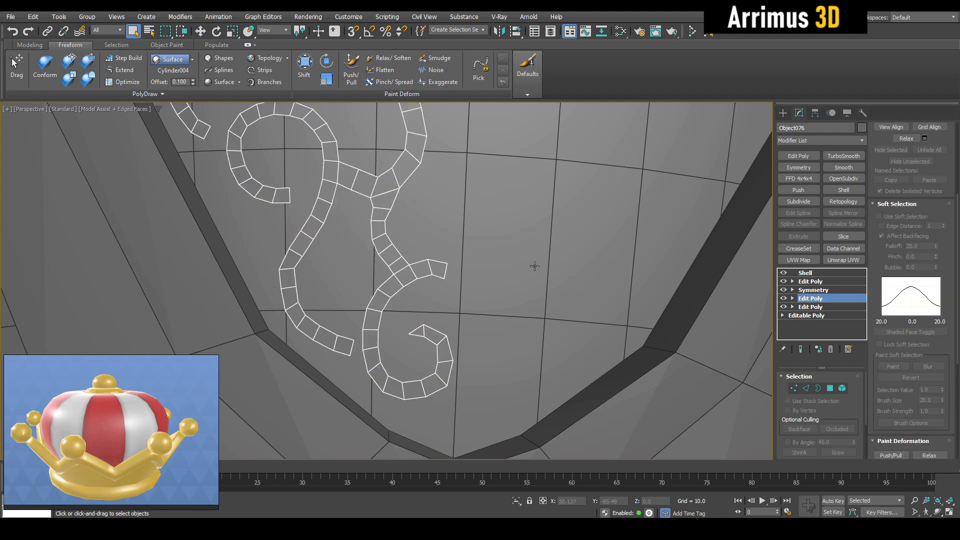
# Add another Edit Poly beneath the Symmetry and activate Step Build at vertex level.
pyautogui.hotkey('shift', 'e')
pyautogui.press('1')
pyautogui.press('b')
pyautogui.press('`')
pyautogui.scroll(-6, 460, 265)
pyautogui.scroll(6, 454, 264)
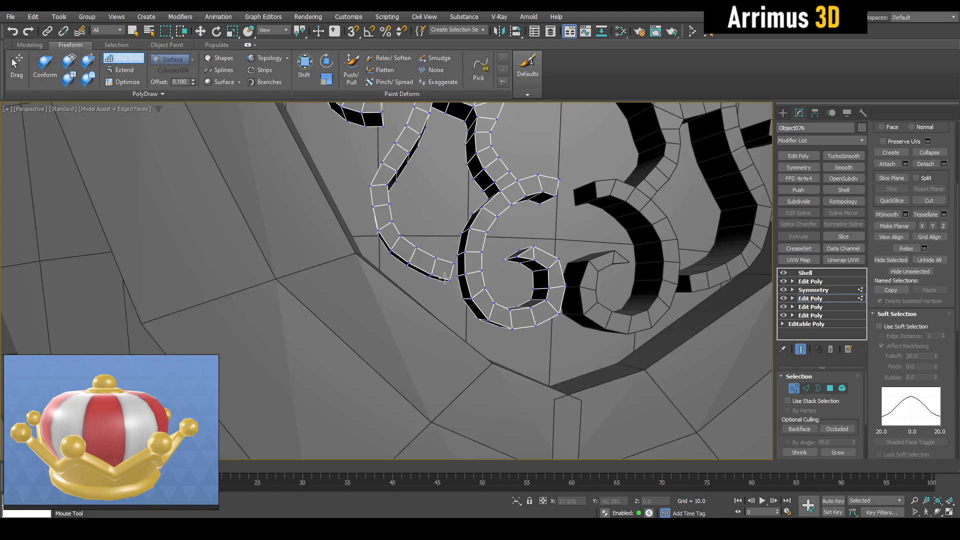
# Bridge the lower end of the long S-curl to the outer side of the lowest curl.
pyautogui.press('b')
pyautogui.press('`')
pyautogui.press('2')
pyautogui.hotkey('shift', 'b')
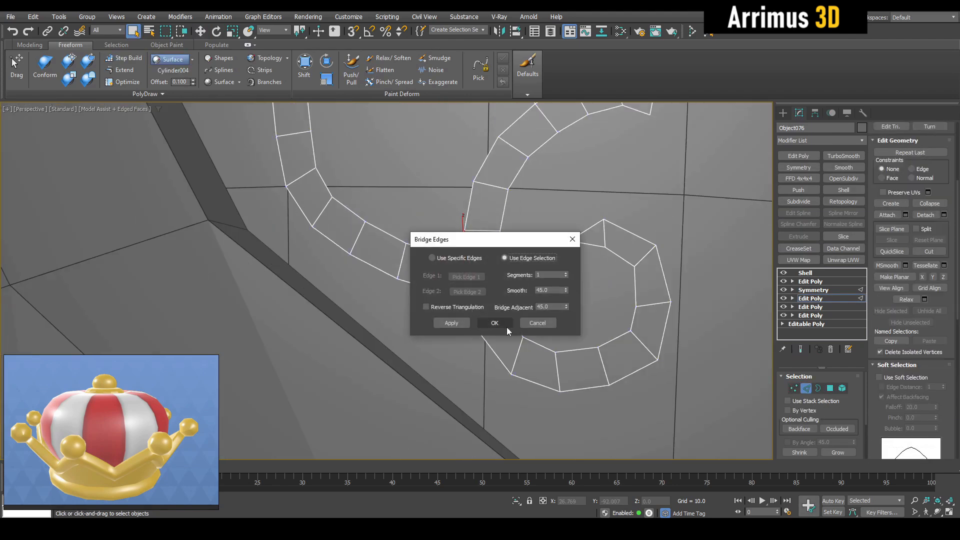
pyautogui.click(504, 325)
# Smooth the new junction and the lower bend of the long S-curl by repositioning its vertices with Step Build.
pyautogui.press('1')
pyautogui.press('b')
pyautogui.scroll(3, 473, 292)
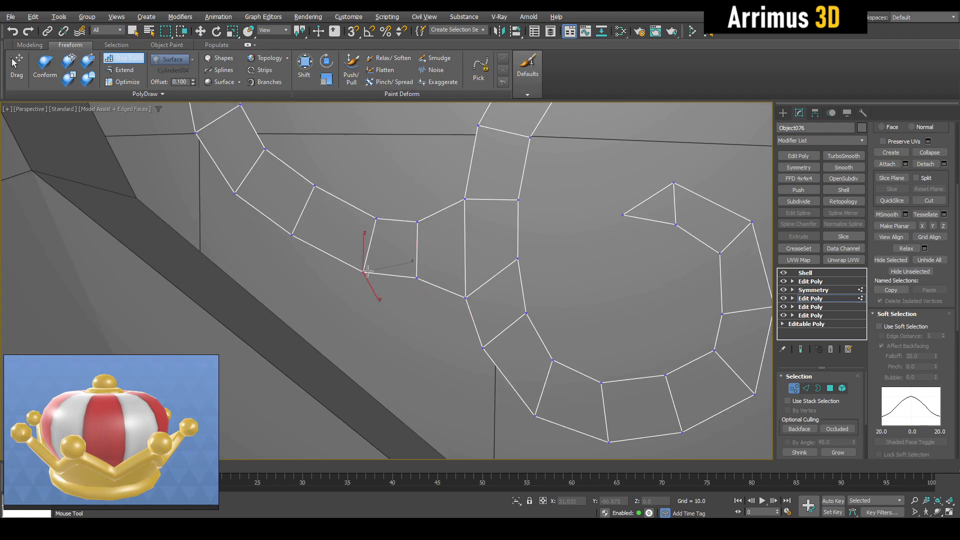
pyautogui.scroll(-5, 348, 243)
pyautogui.scroll(2, 375, 268)
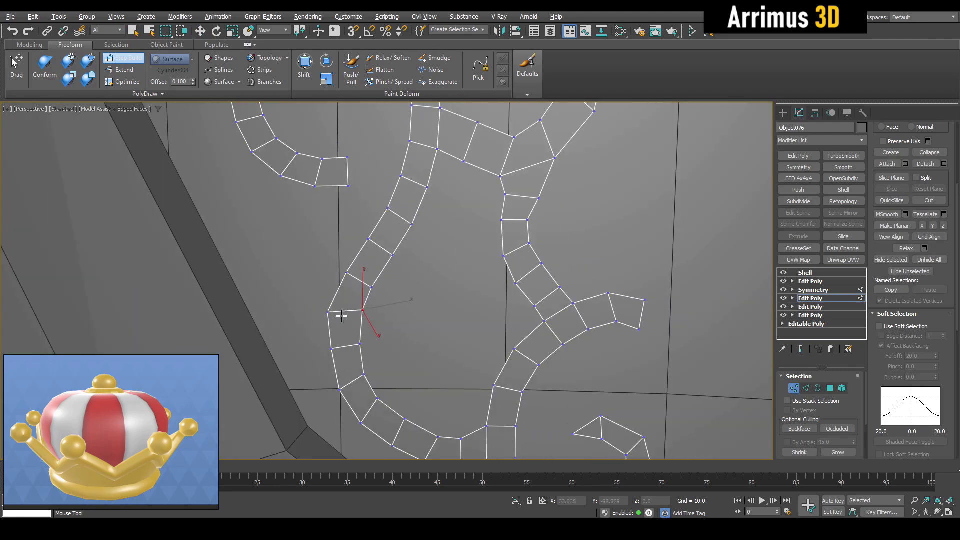
pyautogui.press('`')
pyautogui.scroll(-5, 332, 306)
pyautogui.scroll(2, 350, 259)
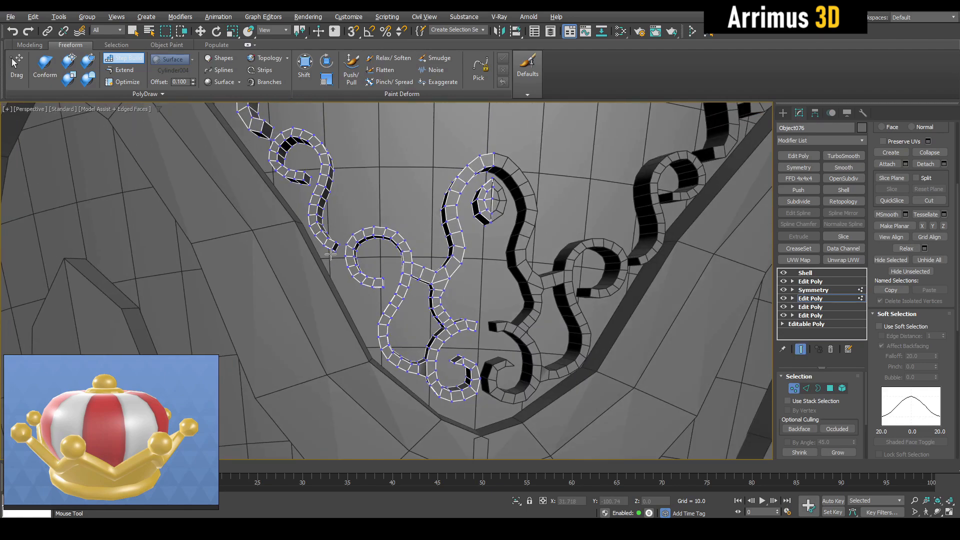
# Bridge the loose lower end of the next strip up the arch to the outer side of the S-curl's round loop.
pyautogui.keyDown('alt'); pyautogui.moveTo(330, 254); pyautogui.dragTo(388, 264, button='middle'); pyautogui.keyUp('alt')
pyautogui.press('w')
pyautogui.scroll(-5, 388, 263)
pyautogui.scroll(6, 364, 232)
pyautogui.press('`')
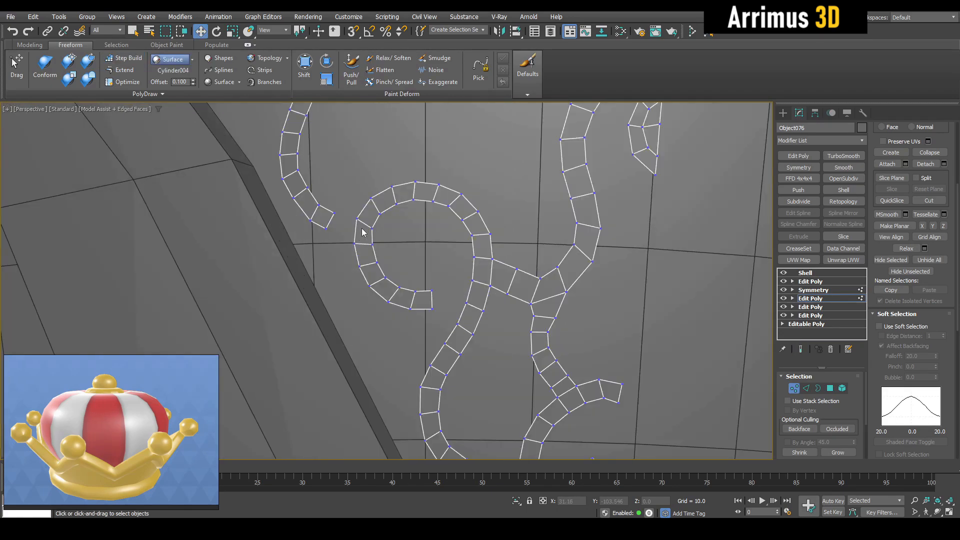
pyautogui.press('2')
pyautogui.press('q')
pyautogui.press('b')
pyautogui.click(500, 327)
# Even out the vertices where the bridged strip joins the S-curl's loop, using Step Build.
pyautogui.press('1')
pyautogui.scroll(2, 348, 214)
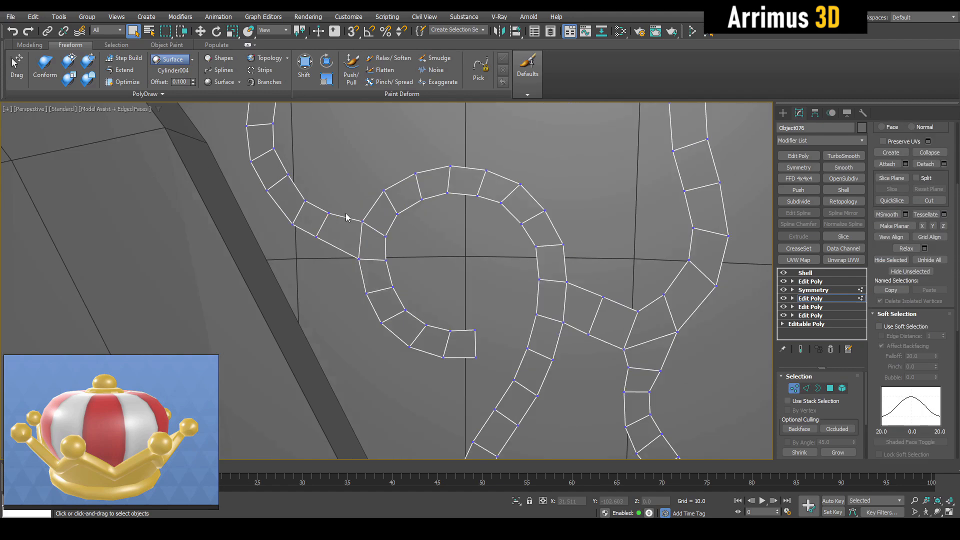
pyautogui.press('s')
pyautogui.keyDown('ctrl'); pyautogui.keyDown('alt'); pyautogui.keyDown('shift'); pyautogui.moveTo(362, 221); pyautogui.dragTo(362, 225); pyautogui.keyUp('shift'); pyautogui.keyUp('alt'); pyautogui.keyUp('ctrl')
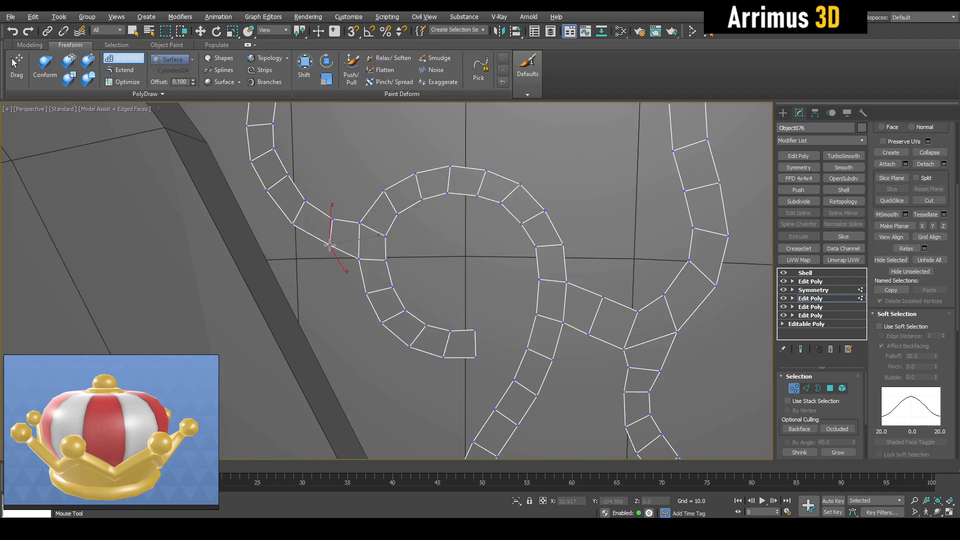
# Bridge the following strip's lower end to its neighbouring loop farther up the arch and widen the joint's vertices with Step Build.
pyautogui.scroll(-5, 329, 245)
pyautogui.scroll(6, 381, 245)
pyautogui.press('2')
pyautogui.press('q')
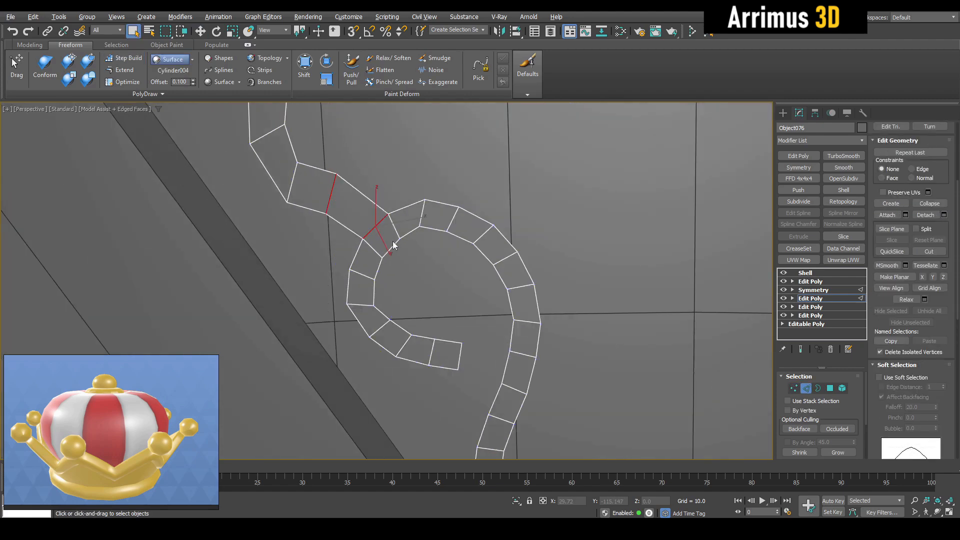
pyautogui.press('b')
pyautogui.click(493, 328)
pyautogui.press('1')
pyautogui.press('s')
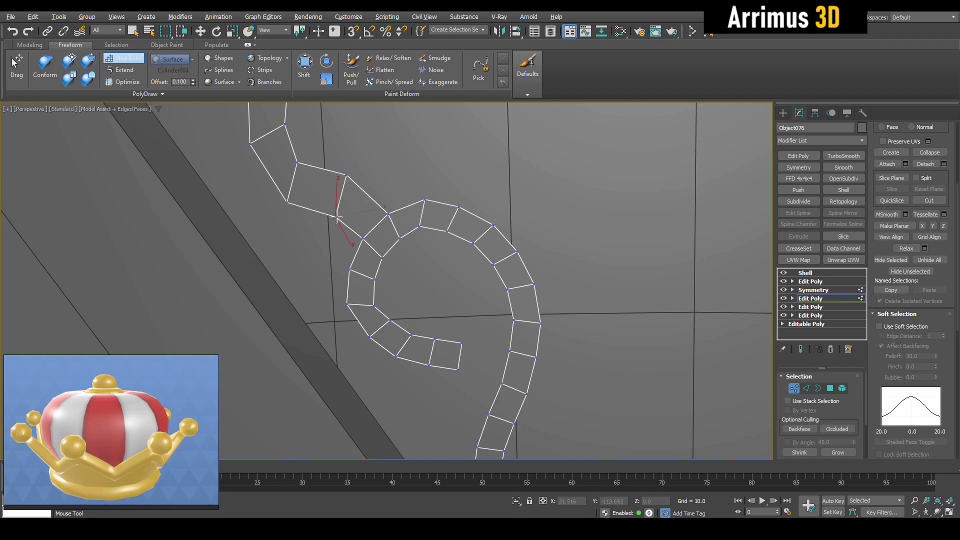
pyautogui.scroll(-5, 296, 157)
pyautogui.scroll(6, 378, 266)
# Connect the next loose strip end to the adjoining loop and shape the joint into a smooth curve with Step Build.
pyautogui.press('q')
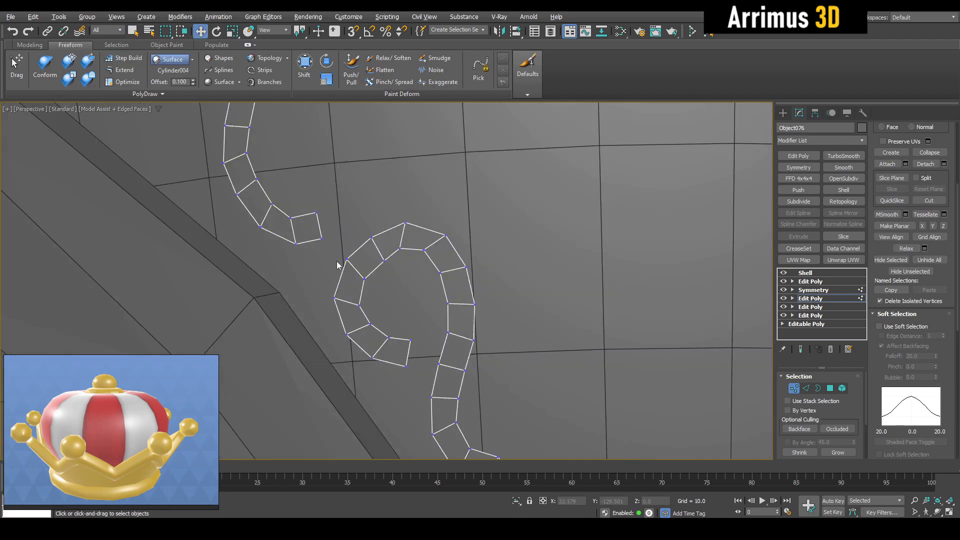
pyautogui.press('2')
pyautogui.press('1')
pyautogui.press('s')
pyautogui.scroll(2, 336, 242)
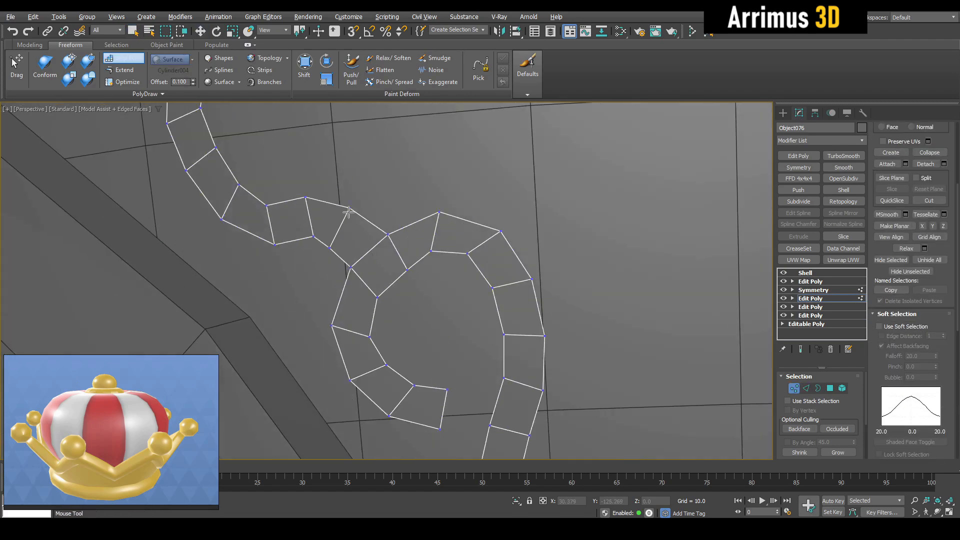
pyautogui.moveTo(304, 244); pyautogui.dragTo(311, 242, button='middle')
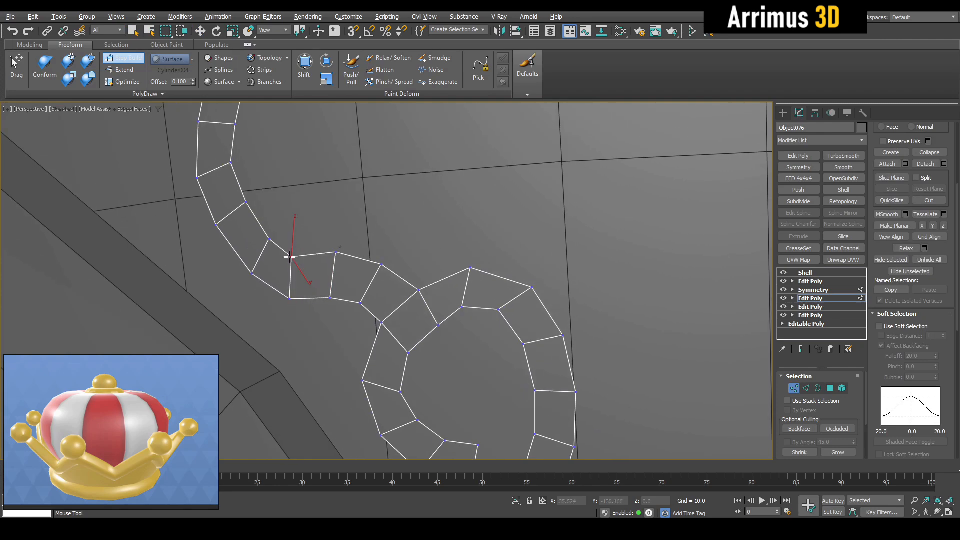
# Join the remaining strip near the arch's peak to the adjacent curl with a Step Build face.
pyautogui.scroll(-4, 304, 252)
pyautogui.moveTo(210, 165); pyautogui.dragTo(282, 233, button='middle')
pyautogui.scroll(2, 282, 233)
pyautogui.keyDown('shift'); pyautogui.moveTo(218, 222); pyautogui.dragTo(264, 223); pyautogui.keyUp('shift')
pyautogui.scroll(2, 261, 235)
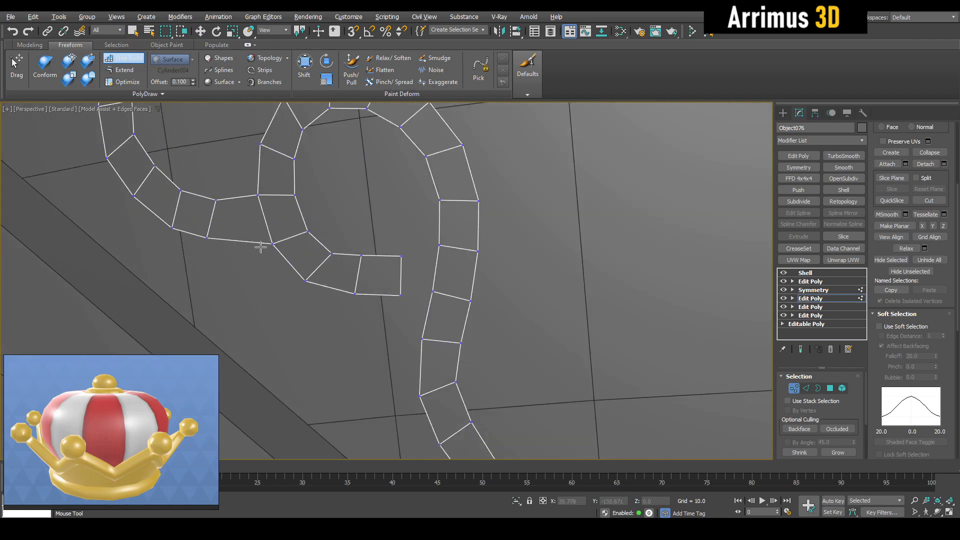
pyautogui.scroll(-5, 260, 240)
pyautogui.moveTo(255, 220); pyautogui.dragTo(439, 251, button='middle')
pyautogui.scroll(4, 336, 236)
pyautogui.scroll(-4, 335, 236)
pyautogui.hotkey('shift', 'e')
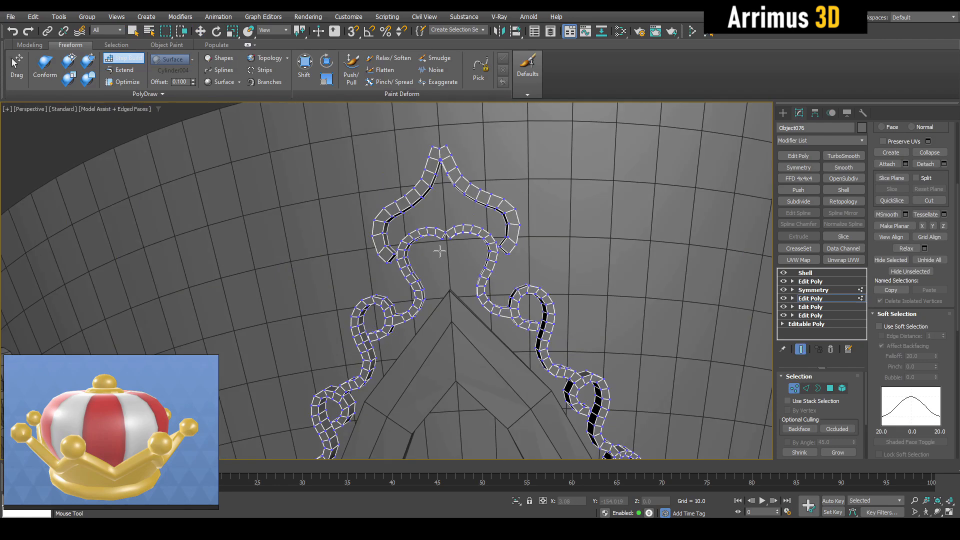
# Extend the inner curl's end downward beside the arch's centreline with a Step Build face and reshape it.
pyautogui.scroll(6, 444, 248)
pyautogui.hotkey('shift', 'e')
pyautogui.hotkey('shift', 'e')
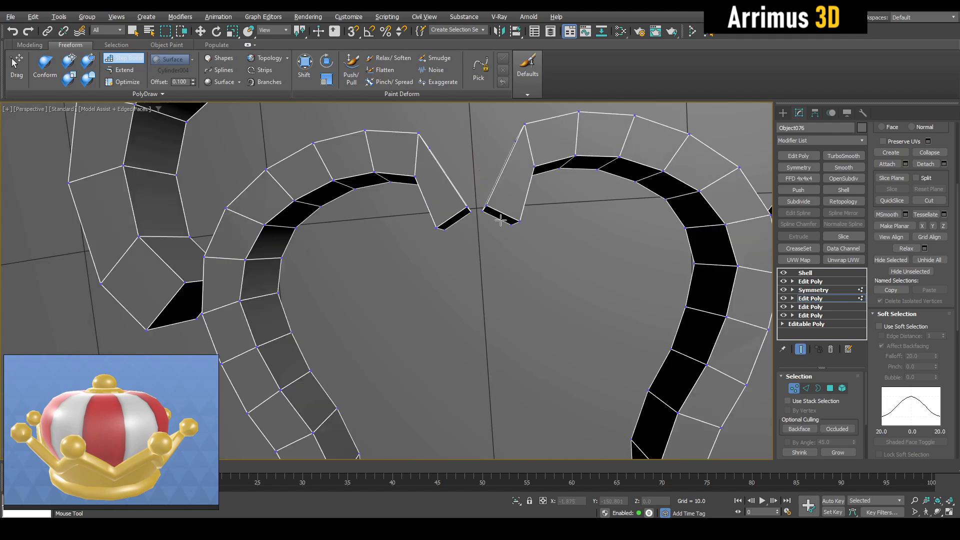
pyautogui.hotkey('shift', 'e')
pyautogui.rightClick(486, 205)
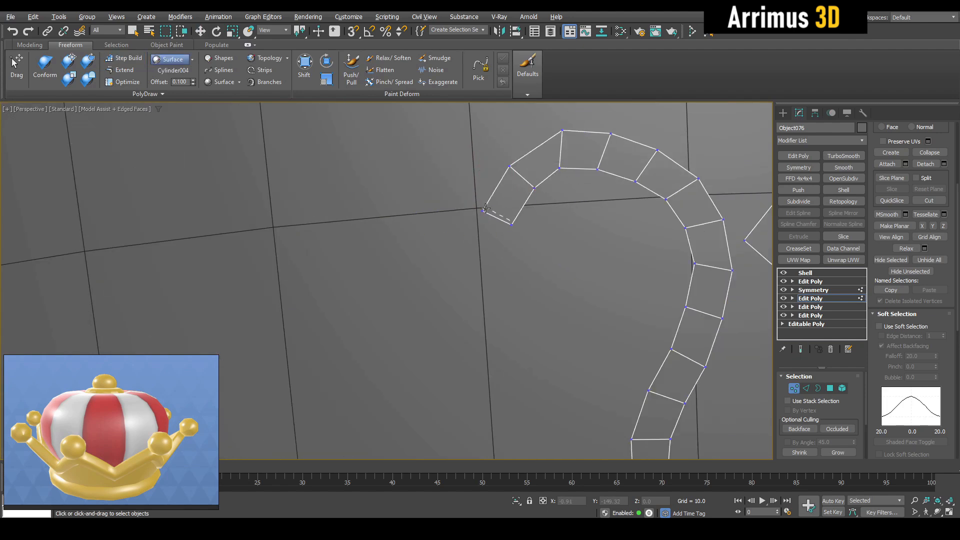
# Taper the inner curl's end near the centreline to a point and smooth its neighbouring vertices with Step Build.
pyautogui.hotkey('shift', 'e')
pyautogui.moveTo(495, 242)
pyautogui.keyDown('ctrl'); pyautogui.keyDown('alt'); pyautogui.keyDown('shift'); pyautogui.mouseDown()
pyautogui.moveTo(489, 259)
pyautogui.moveTo(485, 244)
pyautogui.mouseUp(); pyautogui.keyUp('shift'); pyautogui.keyUp('alt'); pyautogui.keyUp('ctrl')
pyautogui.scroll(3, 488, 243)
pyautogui.hotkey('shift', 'e')
pyautogui.moveTo(526, 175); pyautogui.dragTo(508, 223, button='middle')
pyautogui.keyDown('ctrl'); pyautogui.keyDown('alt'); pyautogui.keyDown('shift'); pyautogui.moveTo(501, 177); pyautogui.dragTo(488, 199); pyautogui.keyUp('shift'); pyautogui.keyUp('alt'); pyautogui.keyUp('ctrl')
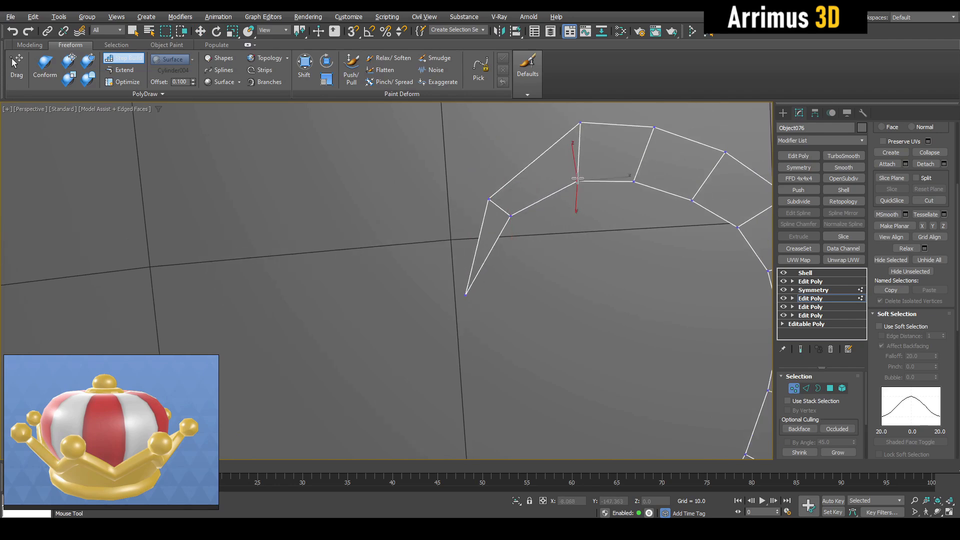
pyautogui.hotkey('shift', 'e')
pyautogui.scroll(-6, 496, 226)
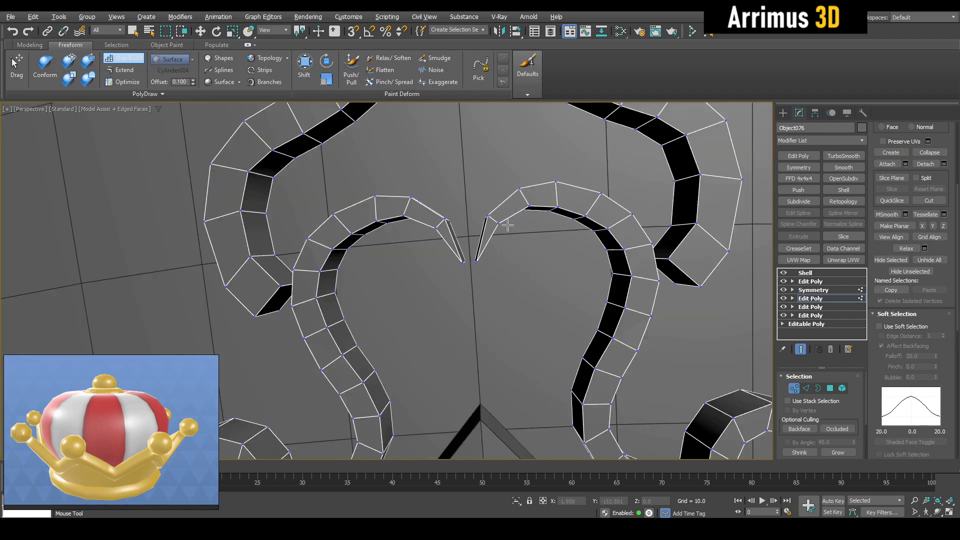
# Reshape the joint where the outer curl meets the inner strip by moving its vertices with Step Build.
pyautogui.moveTo(496, 165); pyautogui.dragTo(455, 183, button='middle')
pyautogui.hotkey('shift', 'e')
pyautogui.scroll(4, 555, 265)
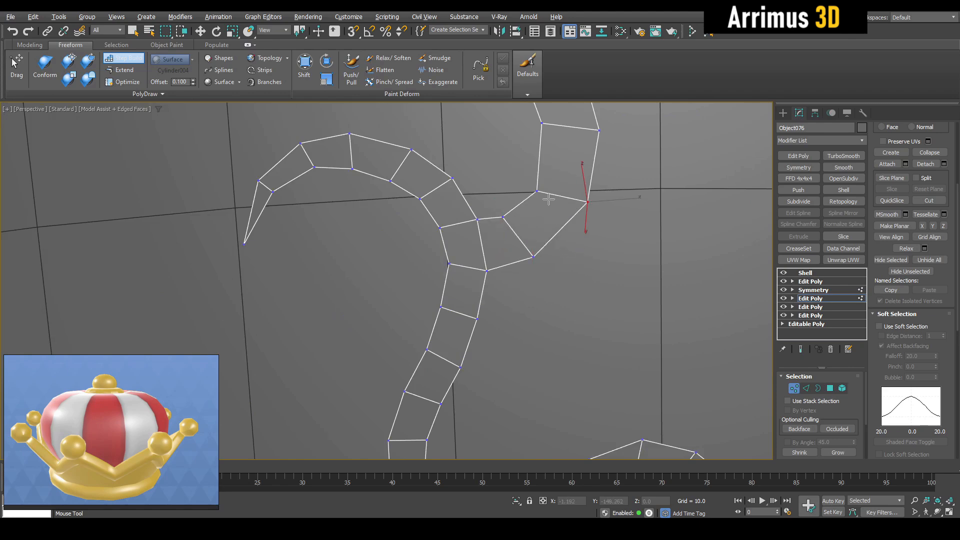
# Taper the outer strip's upper tip to a point and even out the vertices along its curve with Step Build.
pyautogui.scroll(-4, 540, 176)
pyautogui.moveTo(537, 177); pyautogui.dragTo(528, 321, button='middle')
pyautogui.rightClick(394, 140)
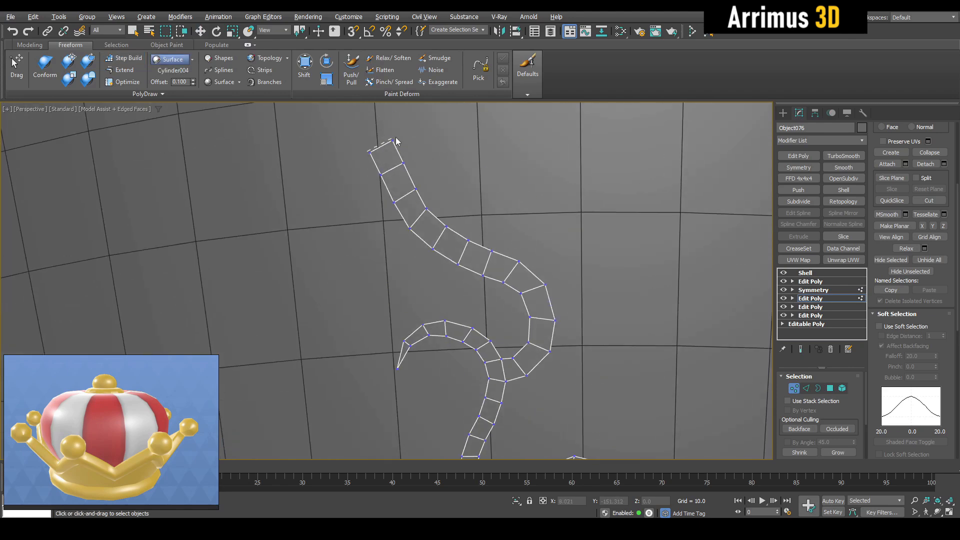
pyautogui.hotkey('shift', 's')
pyautogui.scroll(3, 395, 187)
pyautogui.keyDown('ctrl'); pyautogui.keyDown('alt'); pyautogui.keyDown('shift'); pyautogui.moveTo(373, 168); pyautogui.dragTo(369, 167); pyautogui.keyUp('shift'); pyautogui.keyUp('alt'); pyautogui.keyUp('ctrl')
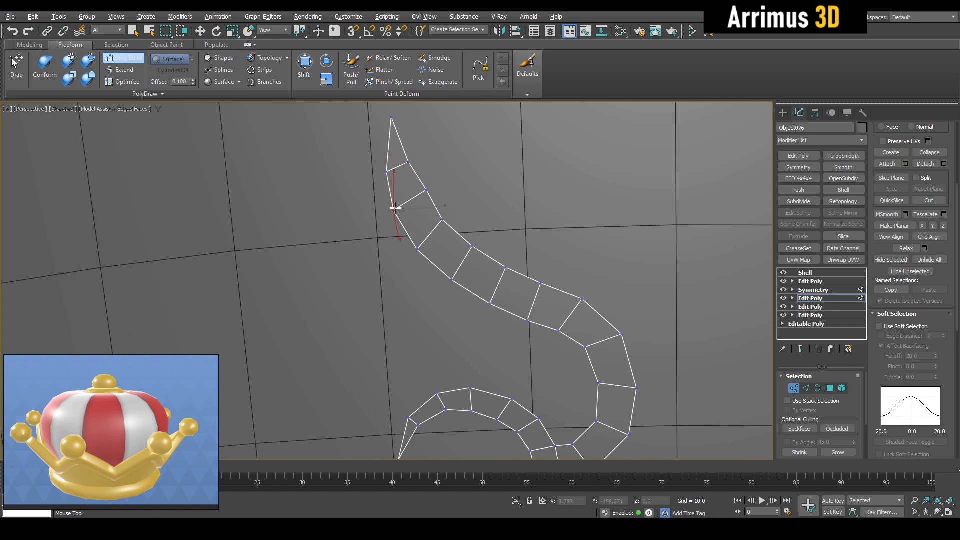
pyautogui.moveTo(565, 312); pyautogui.dragTo(566, 302, button='middle')
pyautogui.keyDown('ctrl'); pyautogui.keyDown('alt'); pyautogui.keyDown('shift'); pyautogui.moveTo(586, 337); pyautogui.dragTo(592, 344); pyautogui.keyUp('shift'); pyautogui.keyUp('alt'); pyautogui.keyUp('ctrl')
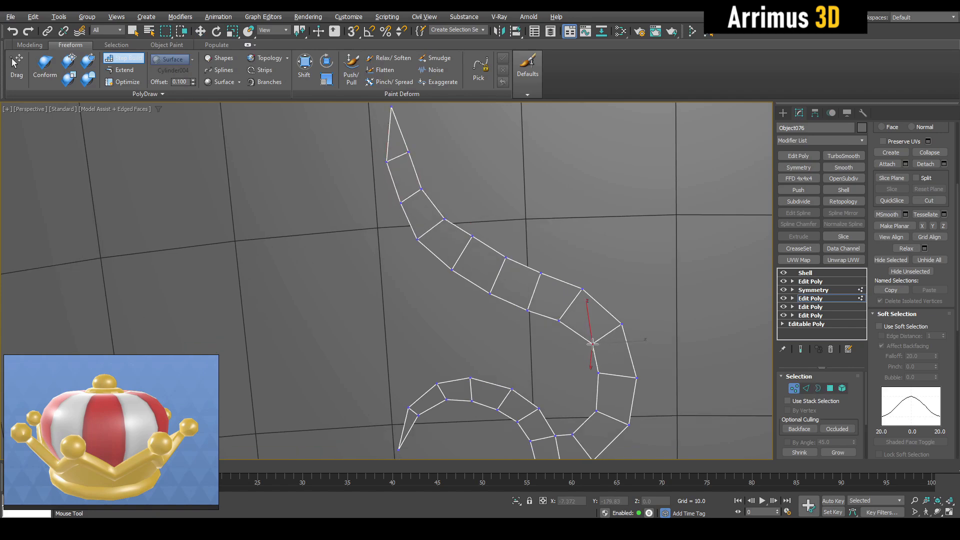
pyautogui.hotkey('shift', 'e')
# Reduce the Shell modifier's outer amount on the curled trim to make the strips thinner.
pyautogui.scroll(-8, 561, 324)
pyautogui.keyDown('alt'); pyautogui.moveTo(558, 322); pyautogui.dragTo(452, 263, button='middle'); pyautogui.keyUp('alt')
pyautogui.scroll(5, 452, 264)
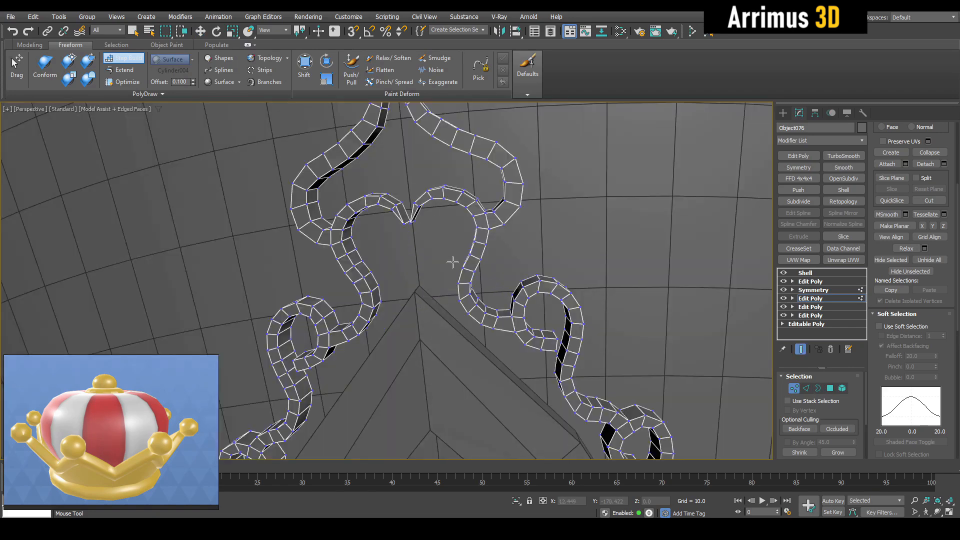
pyautogui.scroll(-4, 453, 264)
pyautogui.scroll(-5, 453, 265)
pyautogui.scroll(5, 534, 265)
pyautogui.press('F4')
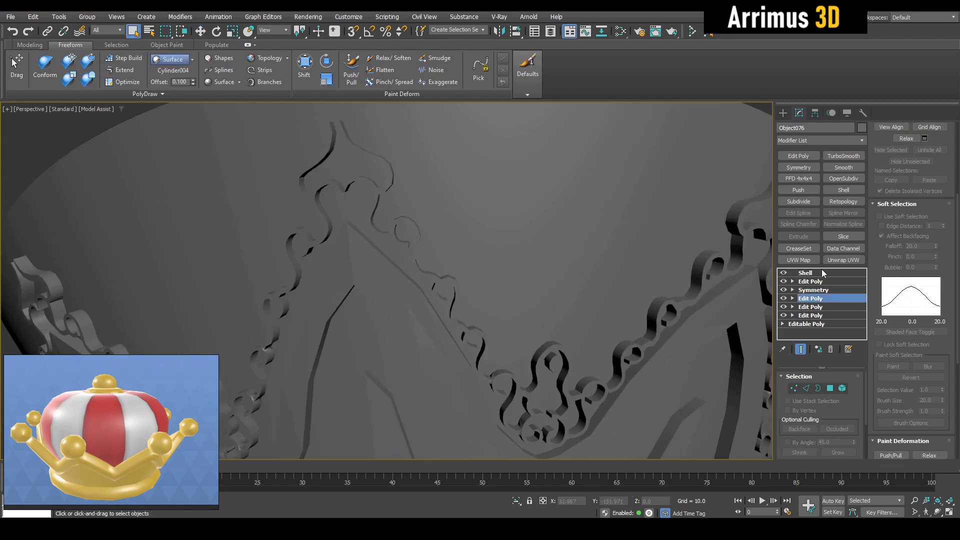
pyautogui.click(822, 271)
pyautogui.press('F4')
pyautogui.keyDown('alt'); pyautogui.moveTo(500, 300); pyautogui.dragTo(520, 285, button='middle'); pyautogui.keyUp('alt')
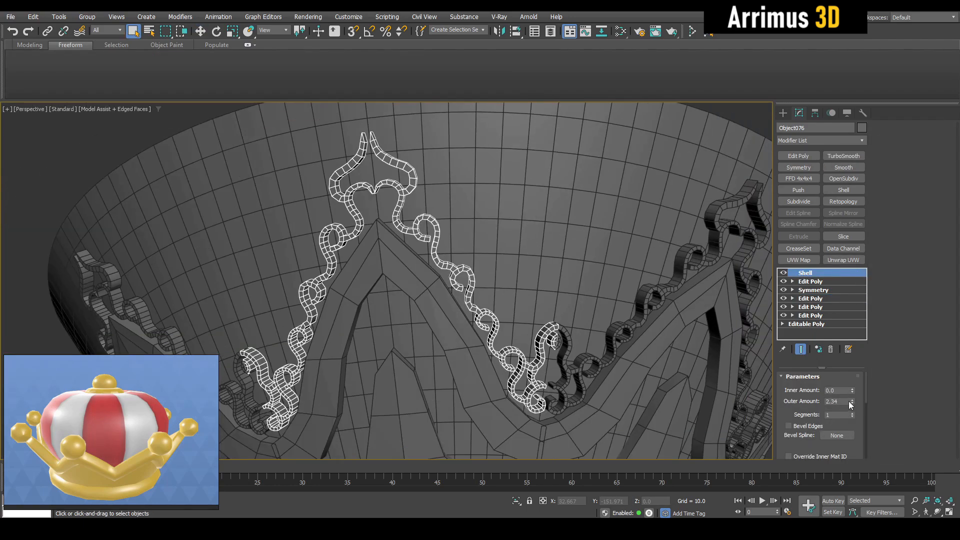
pyautogui.moveTo(852, 402); pyautogui.dragTo(852, 435)
# Add TurboSmooth to the curled trim and check the smoothed ornament around the crown.
pyautogui.press('F4')
pyautogui.keyDown('alt'); pyautogui.moveTo(520, 285); pyautogui.dragTo(540, 273, button='middle'); pyautogui.keyUp('alt')
pyautogui.click(844, 156)
pyautogui.scroll(-3, 589, 224)
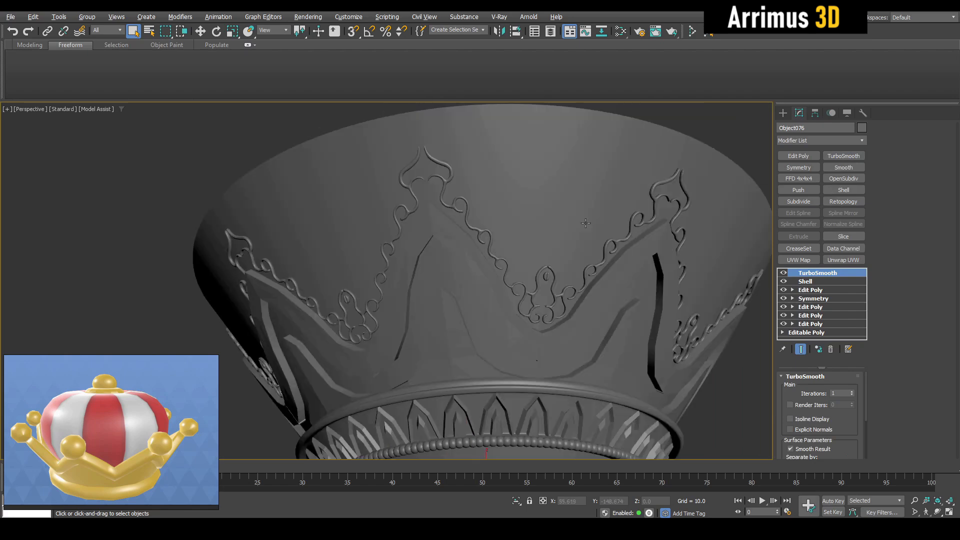
pyautogui.keyDown('alt'); pyautogui.moveTo(589, 224); pyautogui.dragTo(517, 256, button='middle'); pyautogui.keyUp('alt')
pyautogui.scroll(-1, 597, 252)
pyautogui.press('F4')
pyautogui.scroll(5, 453, 259)
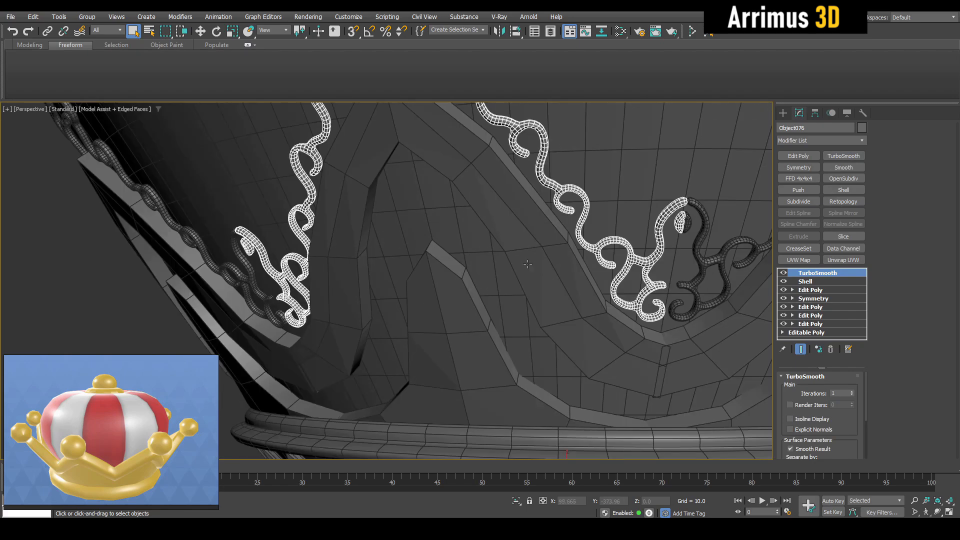
pyautogui.click(455, 263)
pyautogui.click(621, 256)
pyautogui.click(810, 307)
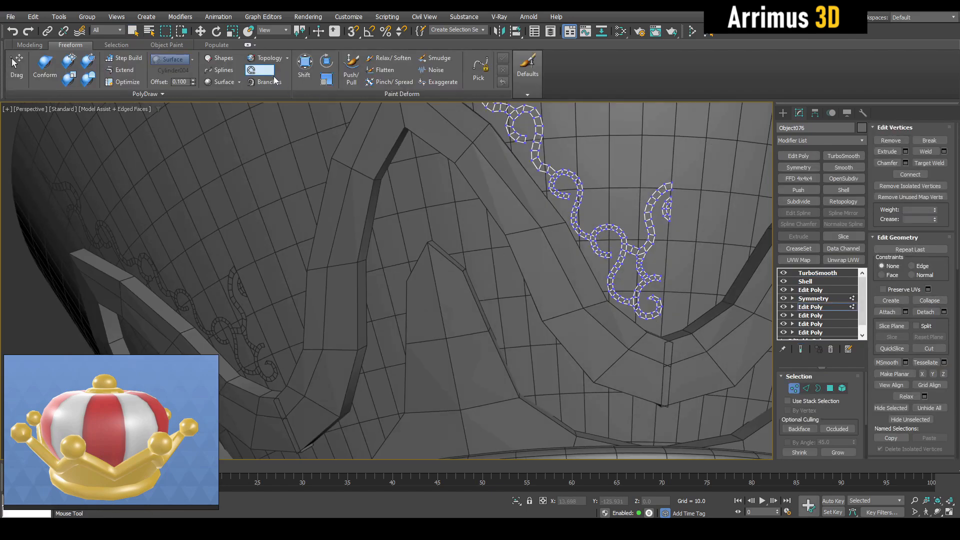
pyautogui.keyDown('alt'); pyautogui.moveTo(461, 241); pyautogui.dragTo(452, 256, button='middle'); pyautogui.keyUp('alt')
pyautogui.press('1')
# Add an Edit Poly above the arch's Shell and remove the edge loops along the band's front borders, vertices included.
pyautogui.click(517, 239)
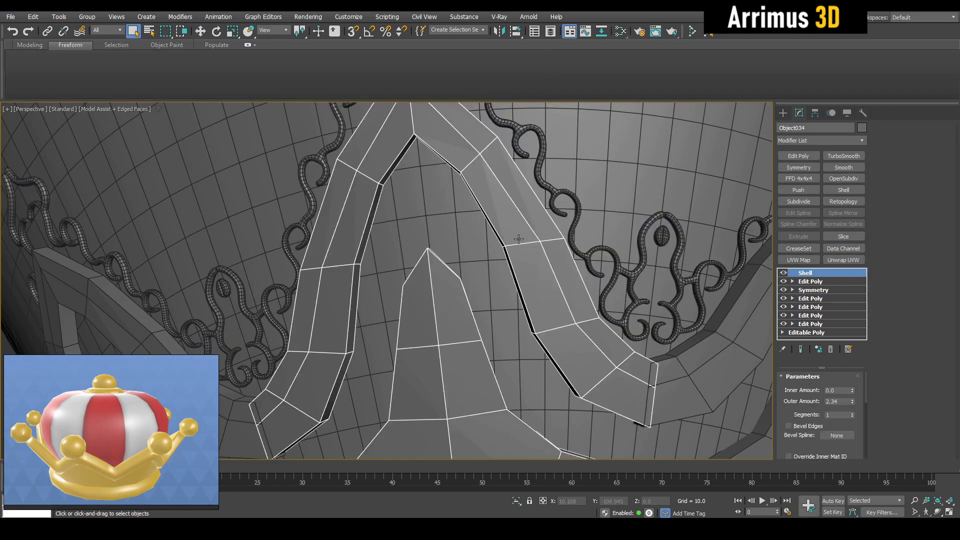
pyautogui.keyDown('alt'); pyautogui.moveTo(517, 239); pyautogui.dragTo(504, 260, button='middle'); pyautogui.keyUp('alt')
pyautogui.keyDown('alt'); pyautogui.moveTo(745, 328); pyautogui.dragTo(727, 306, button='middle'); pyautogui.keyUp('alt')
pyautogui.press('2')
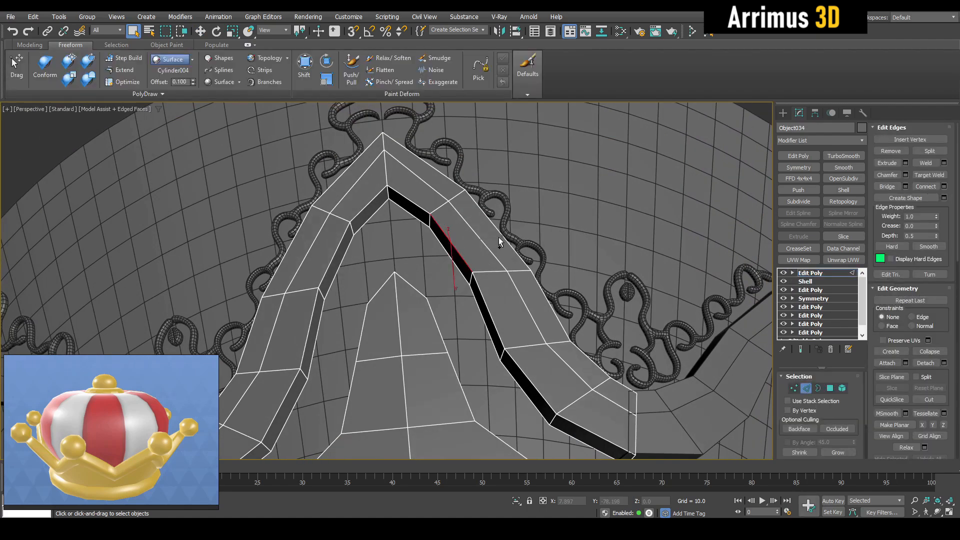
pyautogui.doubleClick(501, 237)
pyautogui.keyDown('ctrl'); pyautogui.click(893, 154); pyautogui.keyUp('ctrl')
# Insert supporting edge loops along the arch band's inner and outer borders with SwiftLoop.
pyautogui.hotkey('alt', '1')
pyautogui.keyDown('alt'); pyautogui.moveTo(545, 330); pyautogui.dragTo(535, 300, button='middle'); pyautogui.keyUp('alt')
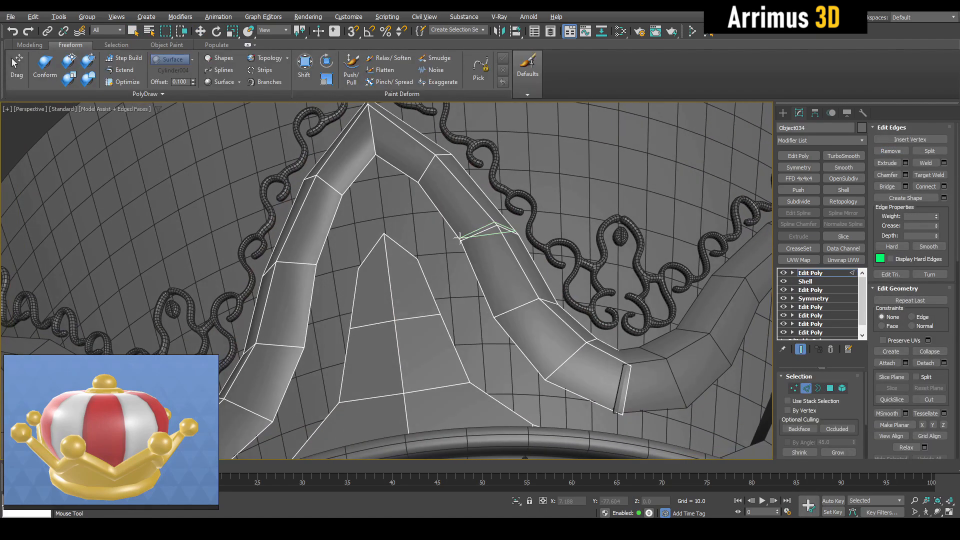
pyautogui.click(469, 234)
pyautogui.keyDown('alt'); pyautogui.moveTo(473, 232); pyautogui.dragTo(443, 218, button='middle'); pyautogui.keyUp('alt')
pyautogui.click(510, 207)
pyautogui.rightClick(510, 208)
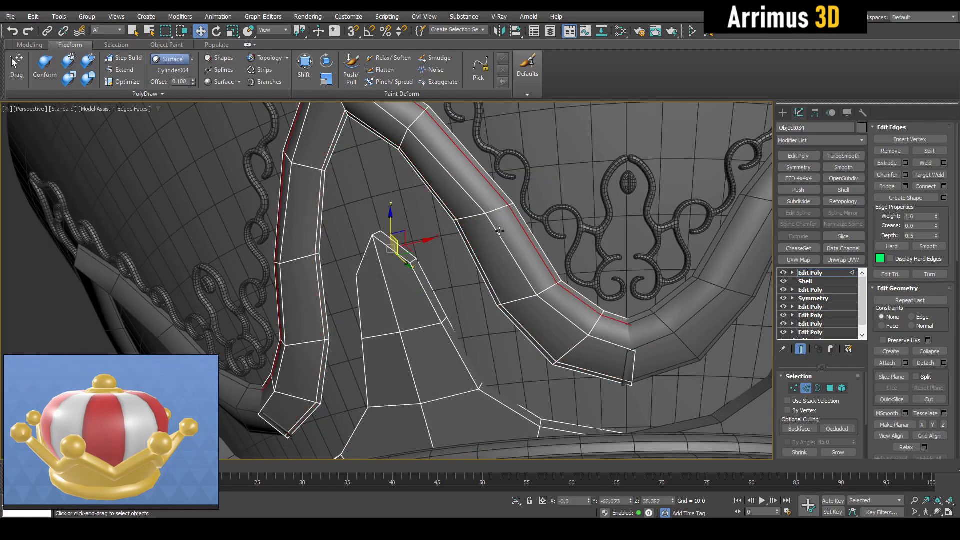
pyautogui.press('q')
pyautogui.click(455, 252)
# Add a supporting edge loop beside the arch's centreline and mirror the arch with a Symmetry modifier on the X axis.
pyautogui.keyDown('alt'); pyautogui.moveTo(505, 220); pyautogui.dragTo(417, 200, button='middle'); pyautogui.keyUp('alt')
pyautogui.scroll(2, 415, 185)
pyautogui.hotkey('alt', '1')
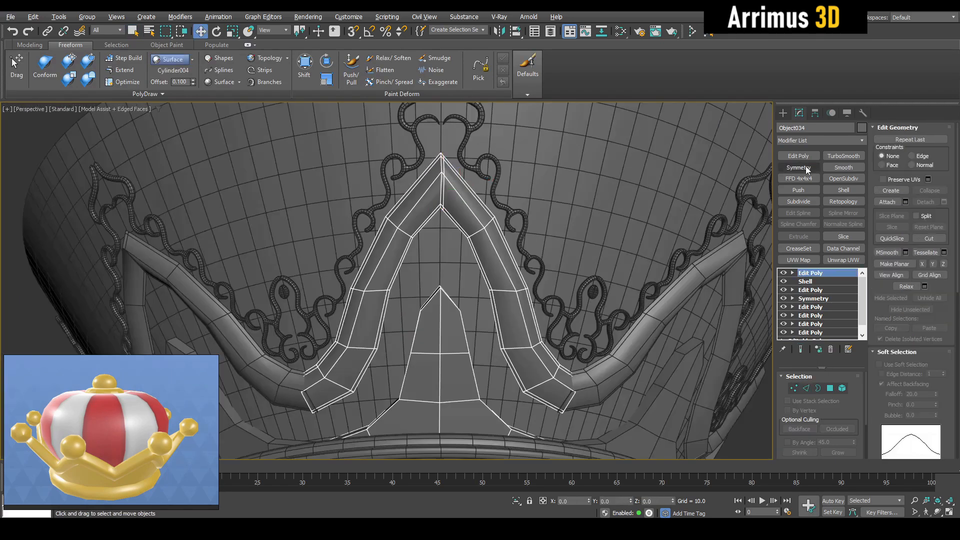
pyautogui.click(814, 166)
pyautogui.click(800, 410)
pyautogui.click(803, 434)
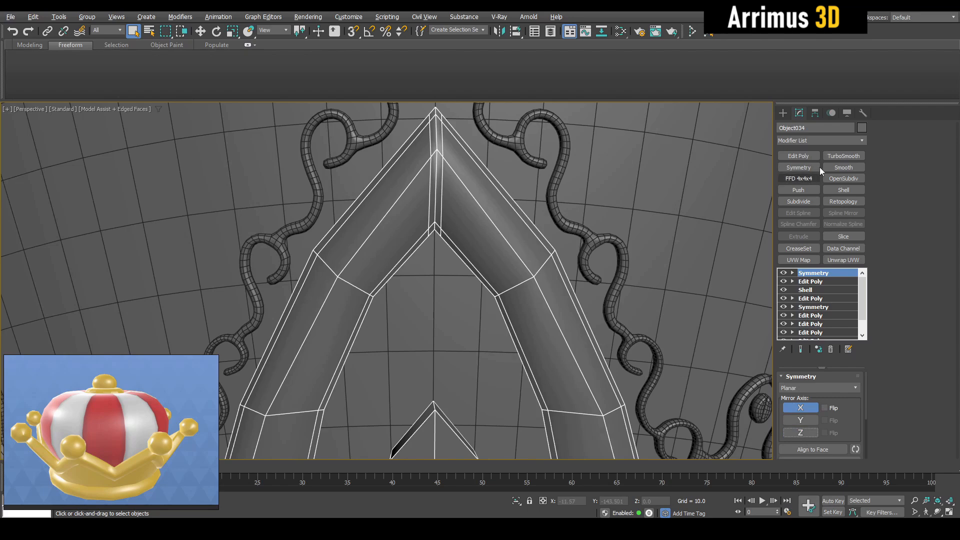
# Add TurboSmooth to the arch with 2 iterations and Isoline Display enabled.
pyautogui.click(835, 159)
pyautogui.click(852, 391)
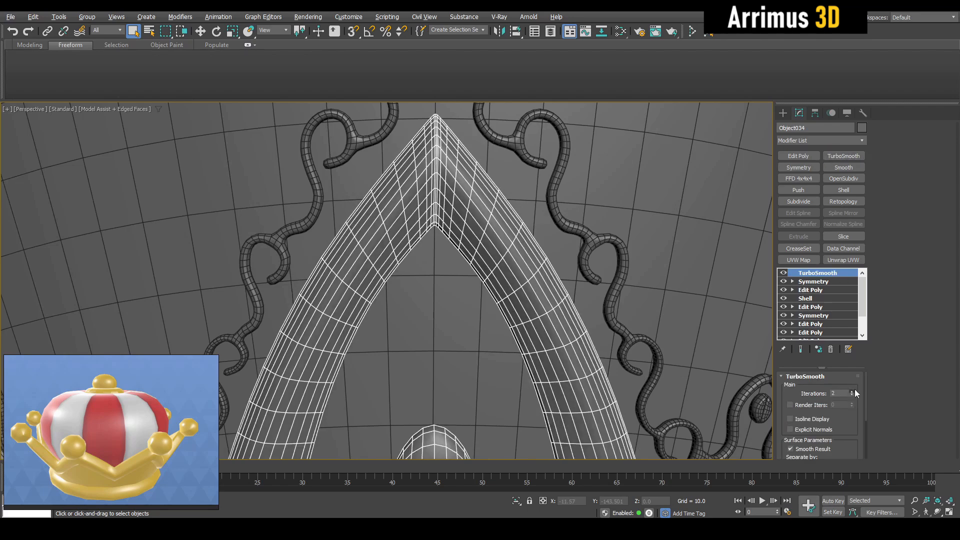
pyautogui.click(821, 419)
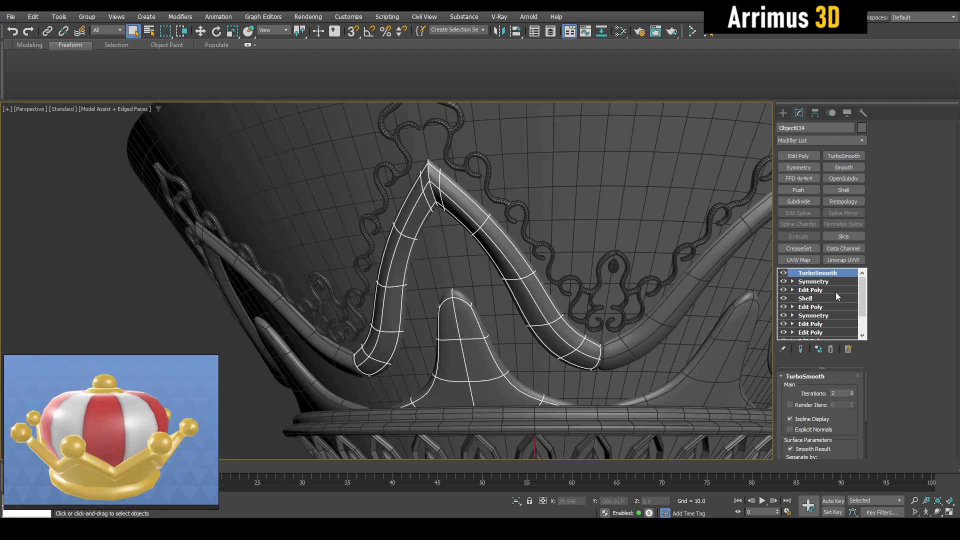
# In Edit Poly below Symmetry, slide the front vertices of the inner spike's tip down with the Edge constraint to widen its rim.
pyautogui.click(836, 294)
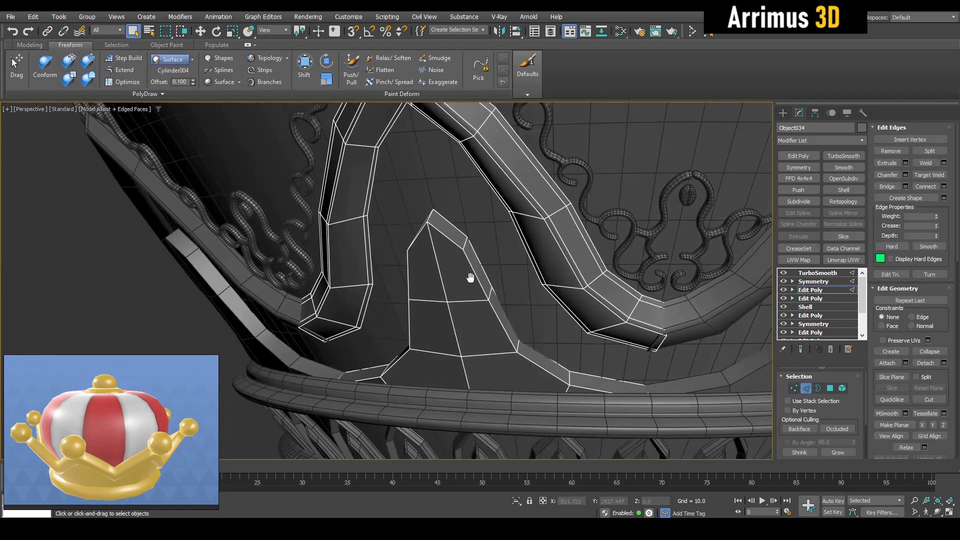
pyautogui.press('4')
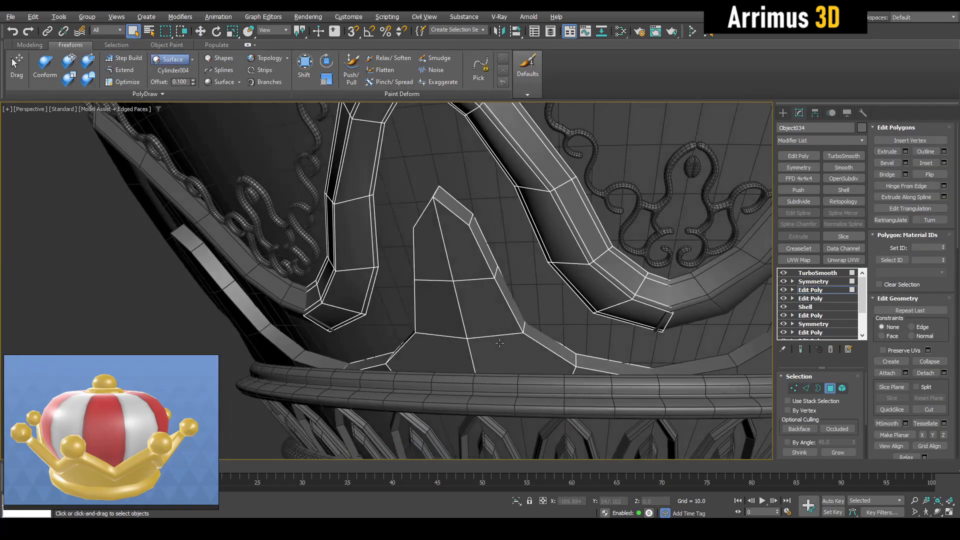
pyautogui.press('2')
pyautogui.press('w')
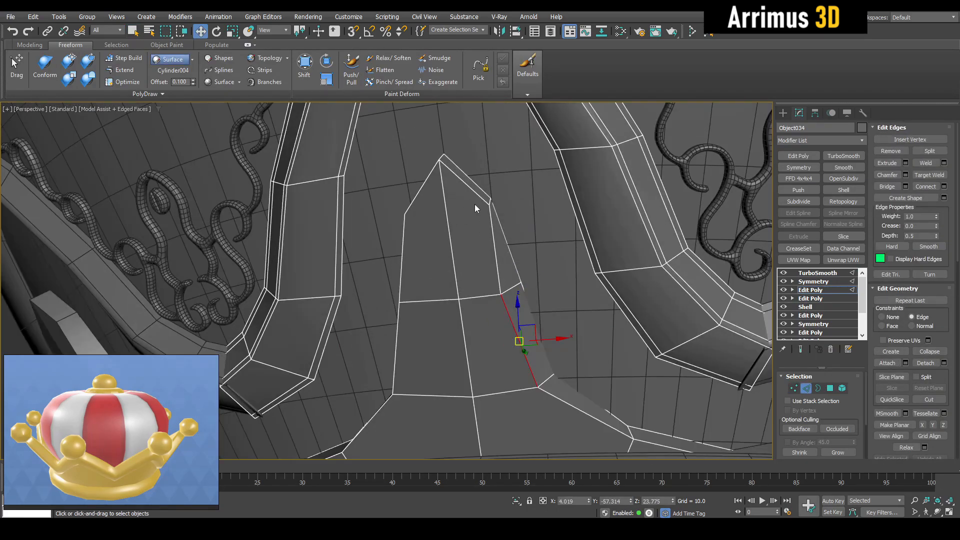
pyautogui.press('1')
pyautogui.click(490, 200)
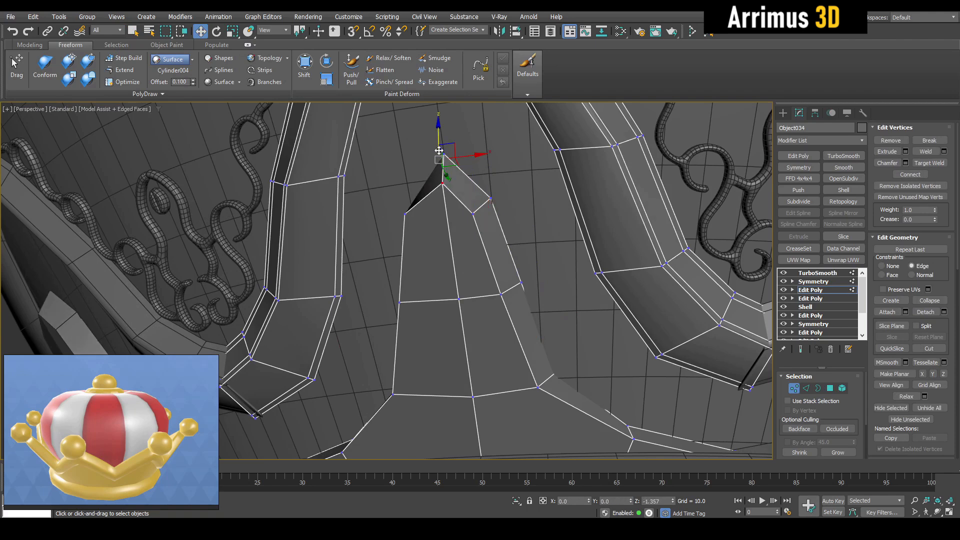
pyautogui.press('1')
# Isolate the arch piece and move the front rim vertices at the inner spike's flared base down along their edges.
pyautogui.press('q')
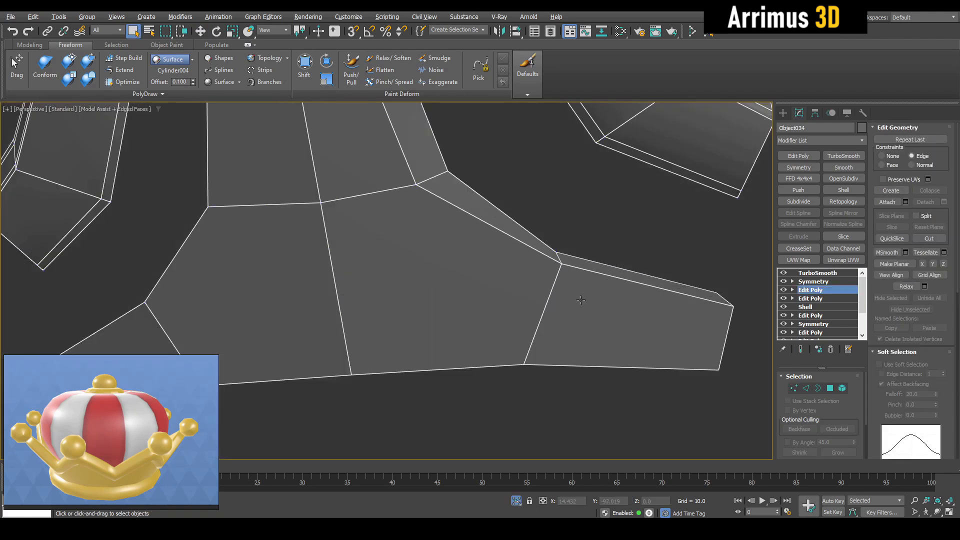
pyautogui.press('1')
pyautogui.click(559, 256)
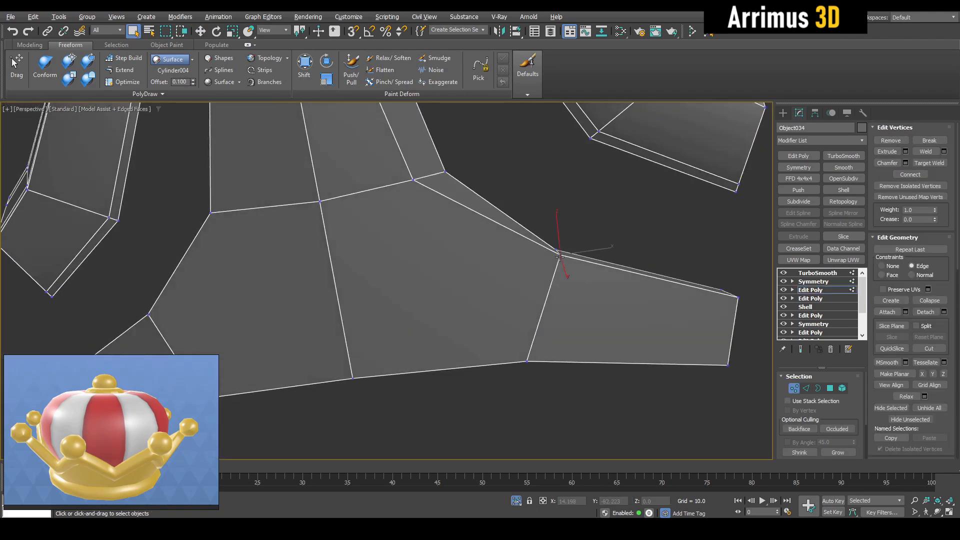
pyautogui.moveTo(557, 255); pyautogui.dragTo(618, 295)
pyautogui.moveTo(742, 297); pyautogui.dragTo(733, 287)
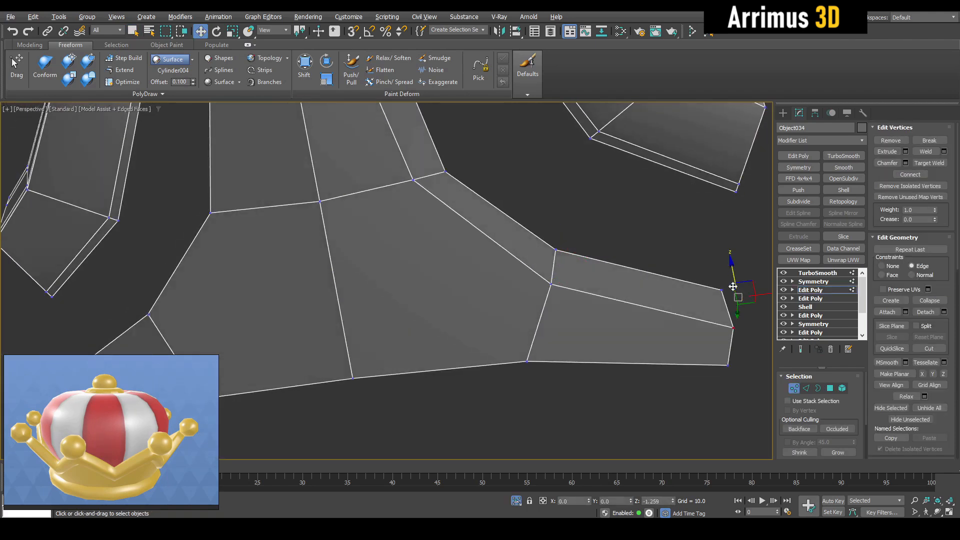
# Insert supporting edge loops along both sides of the inner spike's rim with SwiftLoop.
pyautogui.moveTo(617, 230); pyautogui.dragTo(609, 269, button='middle')
pyautogui.hotkey('alt', '1')
pyautogui.click(432, 212)
pyautogui.click(410, 219)
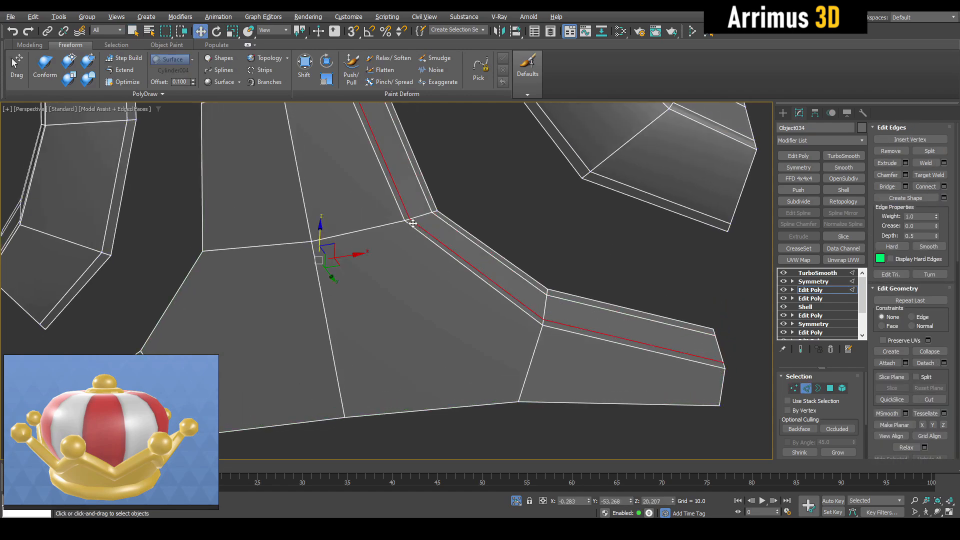
pyautogui.moveTo(528, 363); pyautogui.dragTo(542, 308, button='middle')
# Cut an edge across the spike's base between the opposite rim corners on both its front and back faces.
pyautogui.press('1')
pyautogui.hotkey('alt', 'c')
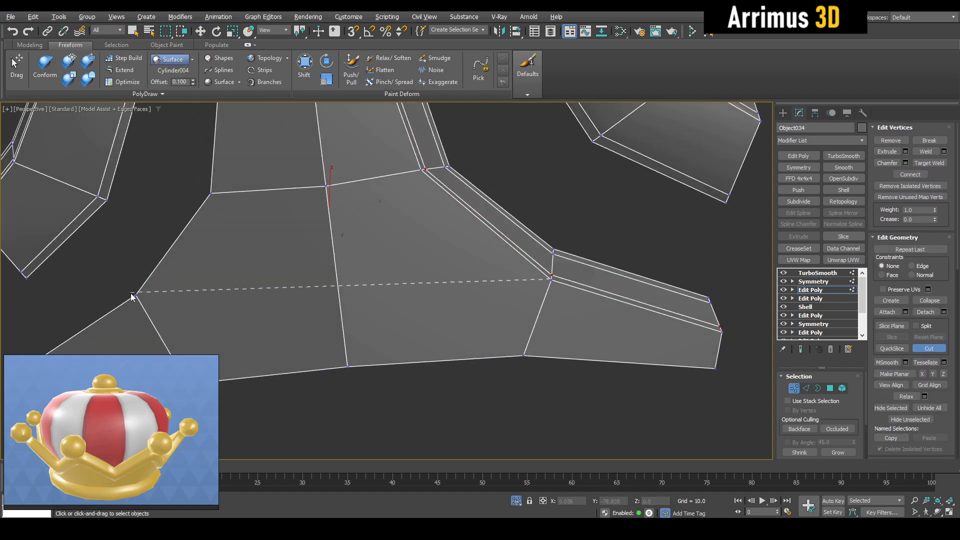
pyautogui.rightClick(421, 273)
pyautogui.keyDown('alt'); pyautogui.moveTo(421, 273); pyautogui.dragTo(308, 286, button='middle'); pyautogui.keyUp('alt')
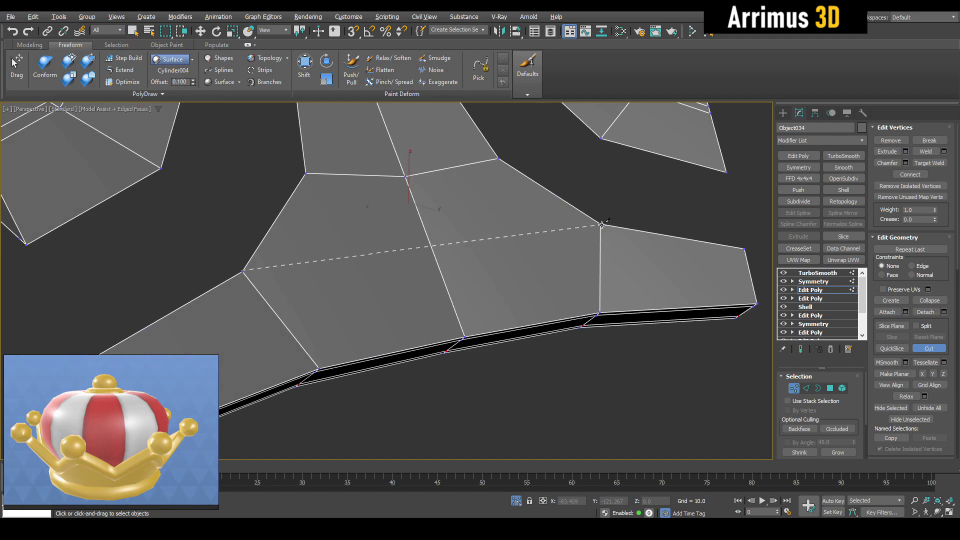
pyautogui.keyDown('alt'); pyautogui.moveTo(622, 210); pyautogui.dragTo(492, 290, button='middle'); pyautogui.keyUp('alt')
# Insert a supporting edge loop along the spike's bottom border, exit isolation and decline the topology warning.
pyautogui.hotkey('alt', '1')
pyautogui.click(521, 348)
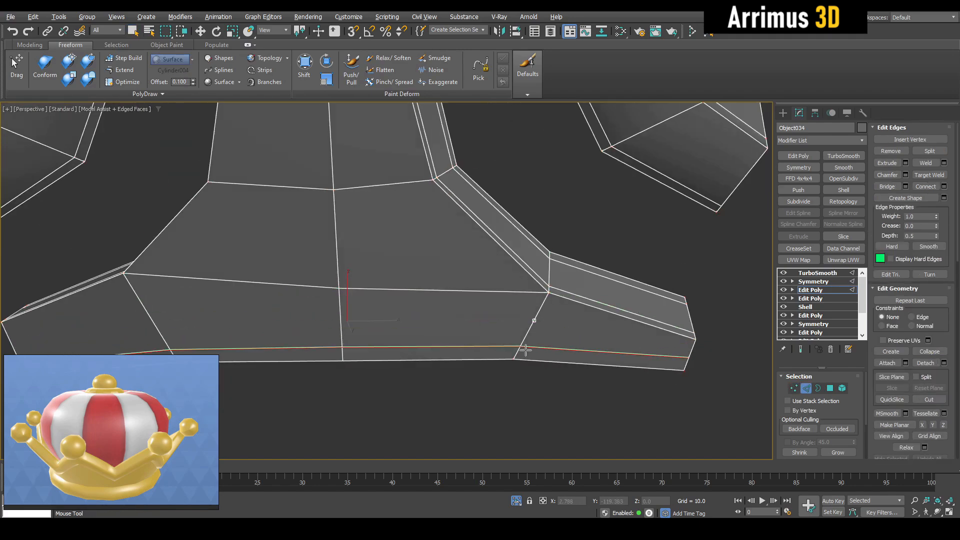
pyautogui.press('w')
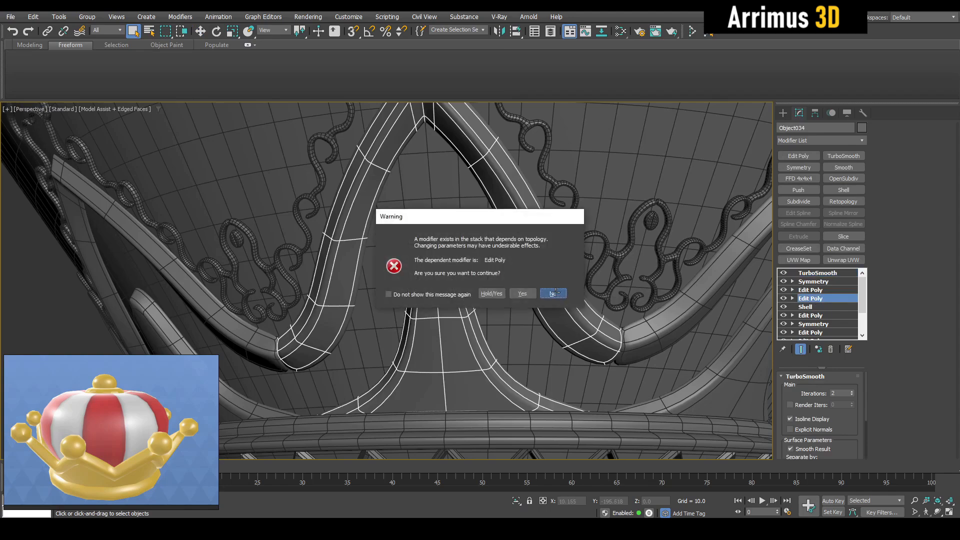
pyautogui.click(554, 293)
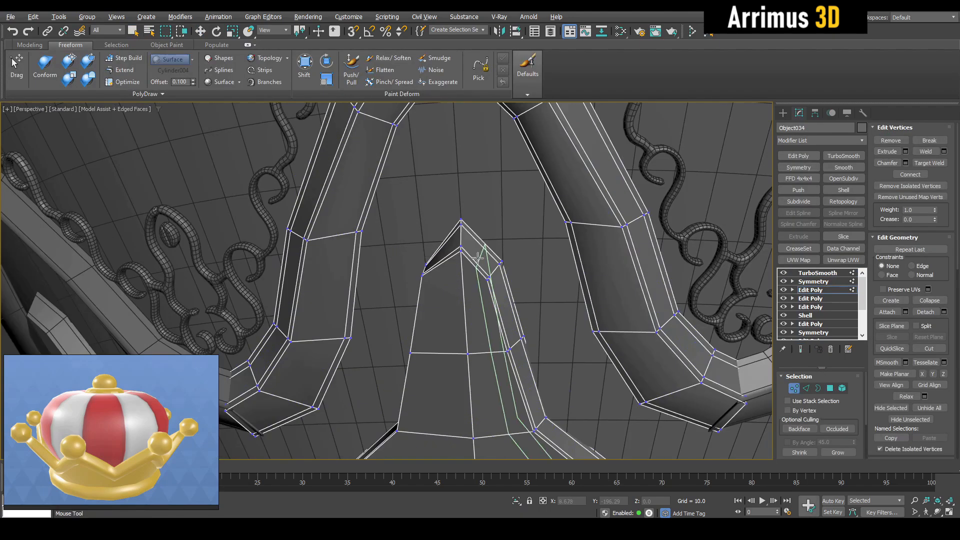
# Undo the last edge loop changes on the inner spike.
pyautogui.press('2')
pyautogui.doubleClick(468, 310)
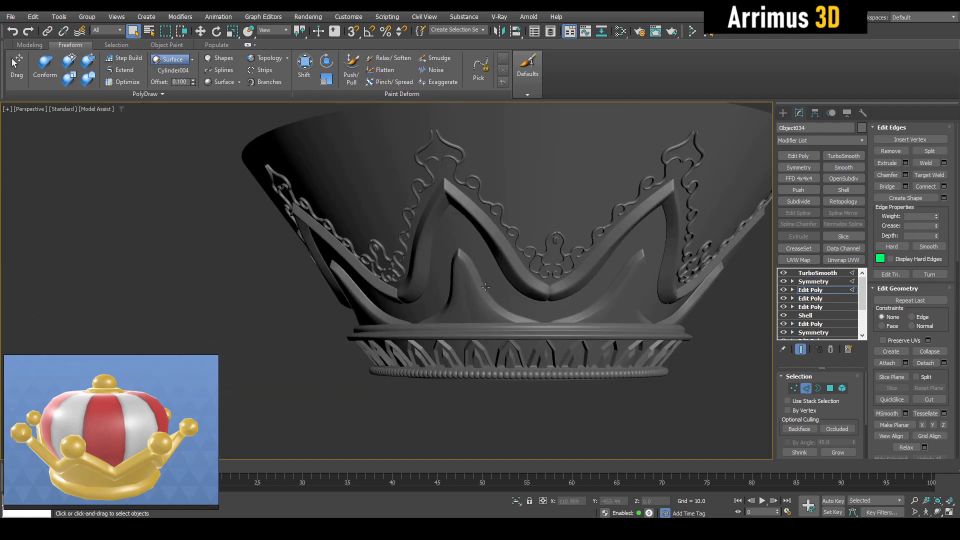
pyautogui.scroll(5, 486, 286)
pyautogui.press('F4')
pyautogui.hotkey('ctrl', 'z')
pyautogui.hotkey('ctrl', 'z')
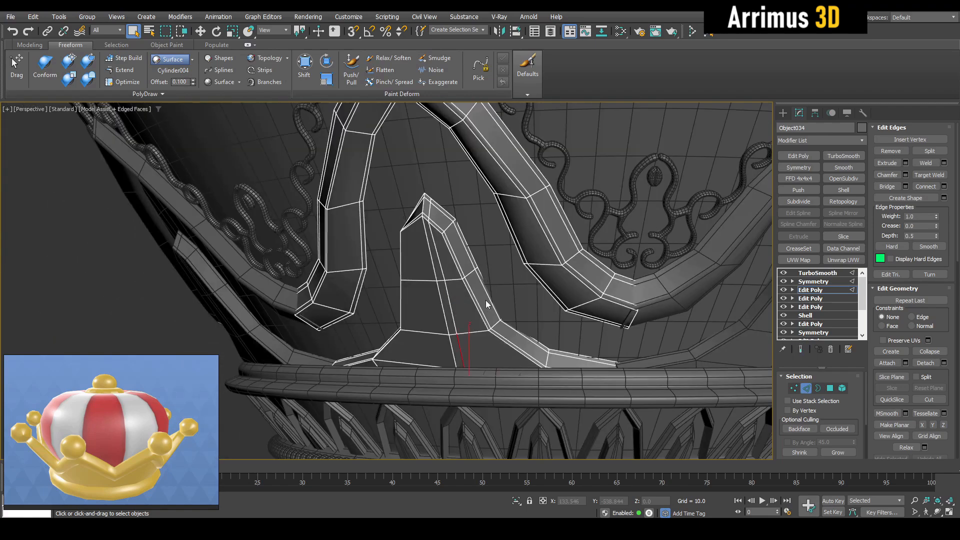
pyautogui.hotkey('ctrl', 'z')
pyautogui.hotkey('ctrl', 'z')
# Reposition the vertices down the centre of the inner spike's base, constraining their movement to the edges.
pyautogui.moveTo(484, 354); pyautogui.dragTo(488, 340, button='middle')
pyautogui.scroll(4, 485, 339)
pyautogui.press('w')
pyautogui.hotkey('shift', 'x')
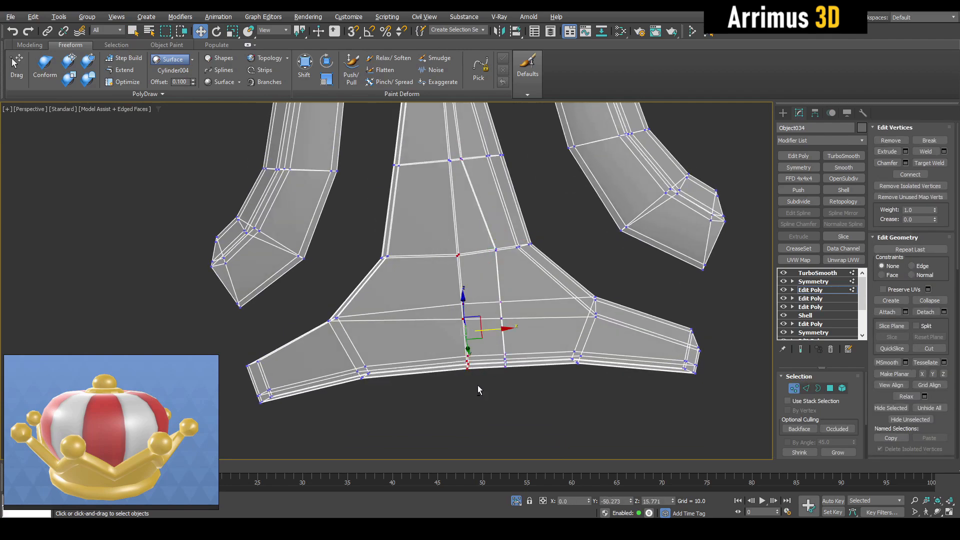
pyautogui.scroll(5, 472, 345)
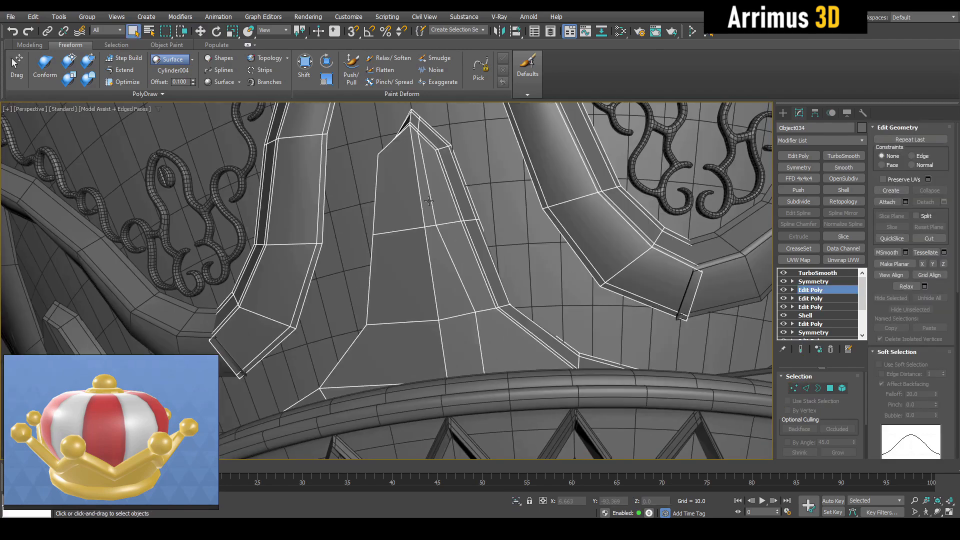
# Adjust the vertex beside the centre line on the middle row of the inner spike's front face.
pyautogui.scroll(8, 429, 201)
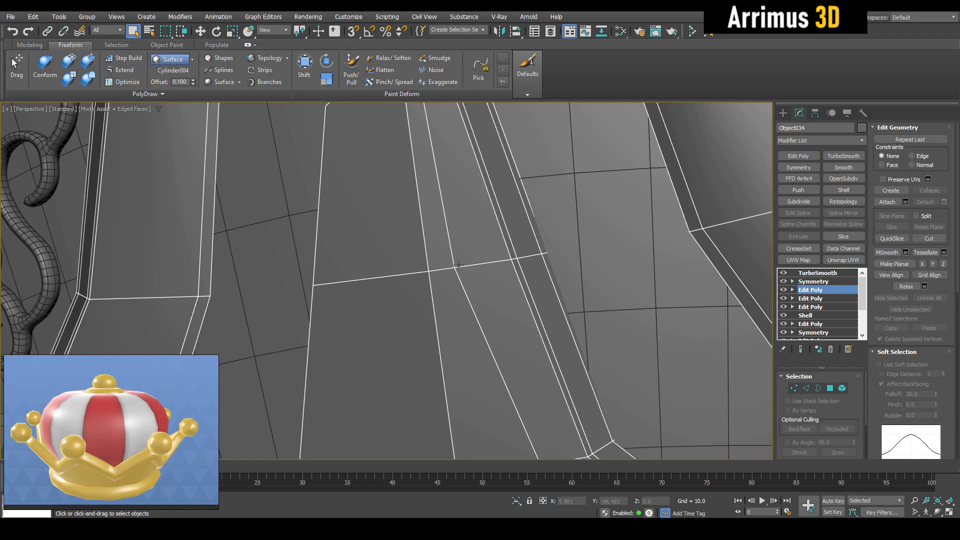
pyautogui.press('1')
pyautogui.press('w')
pyautogui.scroll(-6, 468, 309)
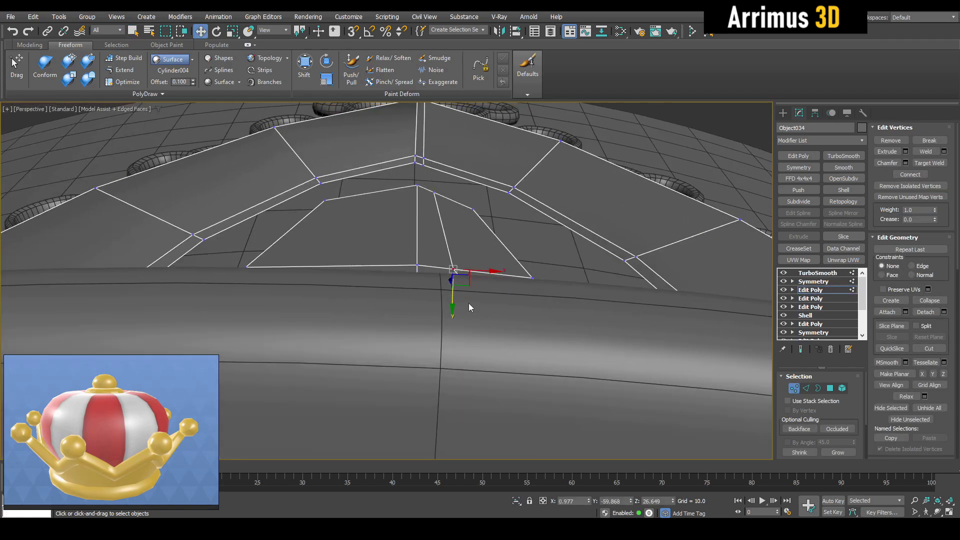
pyautogui.scroll(-3, 484, 286)
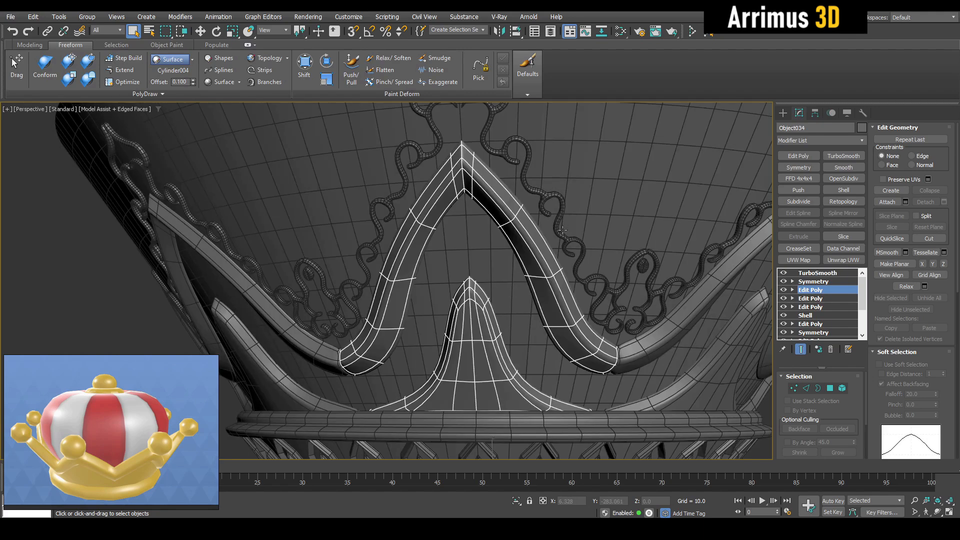
# In the curled ornament's Edit Poly below Symmetry, draw curled strips between the inner spike and the arch with the Strips tool.
pyautogui.click(562, 230)
pyautogui.click(821, 307)
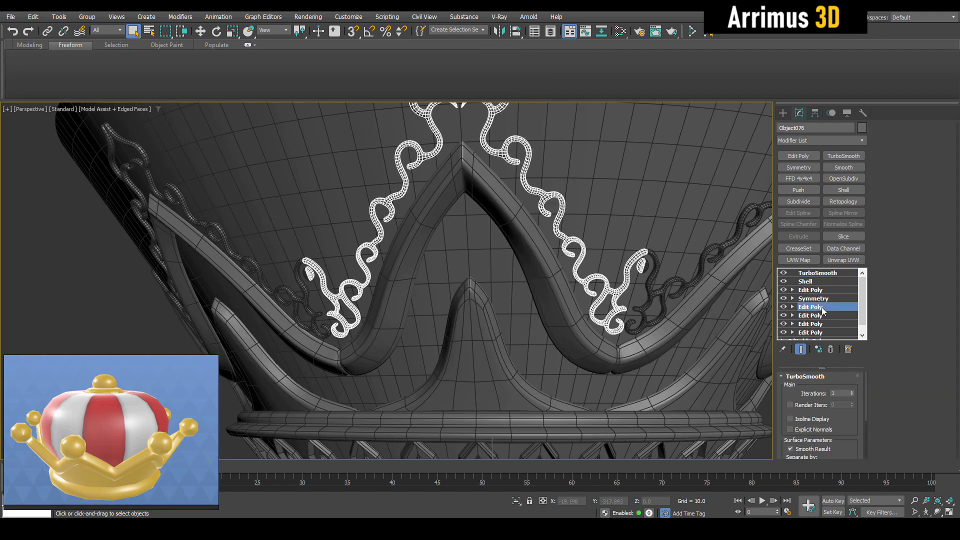
pyautogui.click(304, 69)
pyautogui.scroll(3, 509, 274)
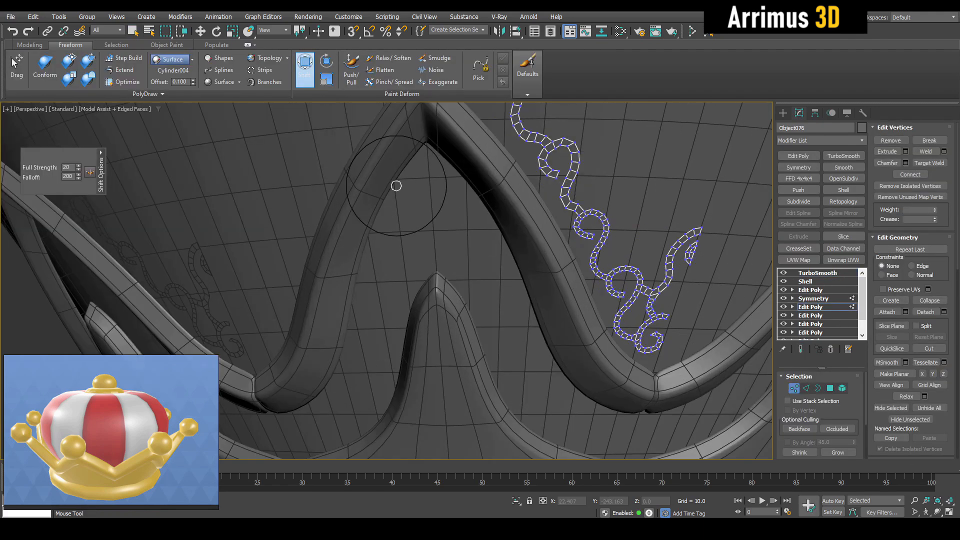
pyautogui.click(303, 75)
pyautogui.click(263, 70)
pyautogui.moveTo(508, 297); pyautogui.dragTo(502, 288, button='middle')
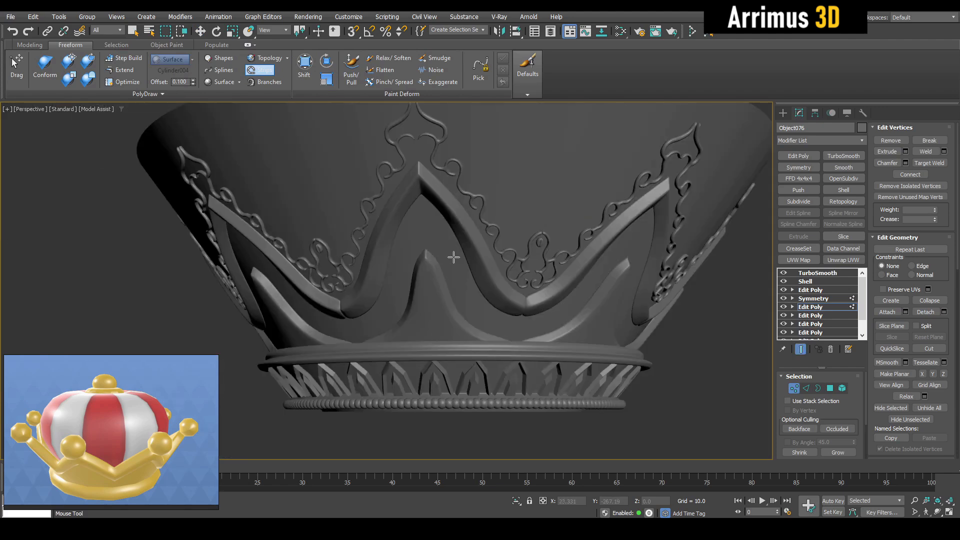
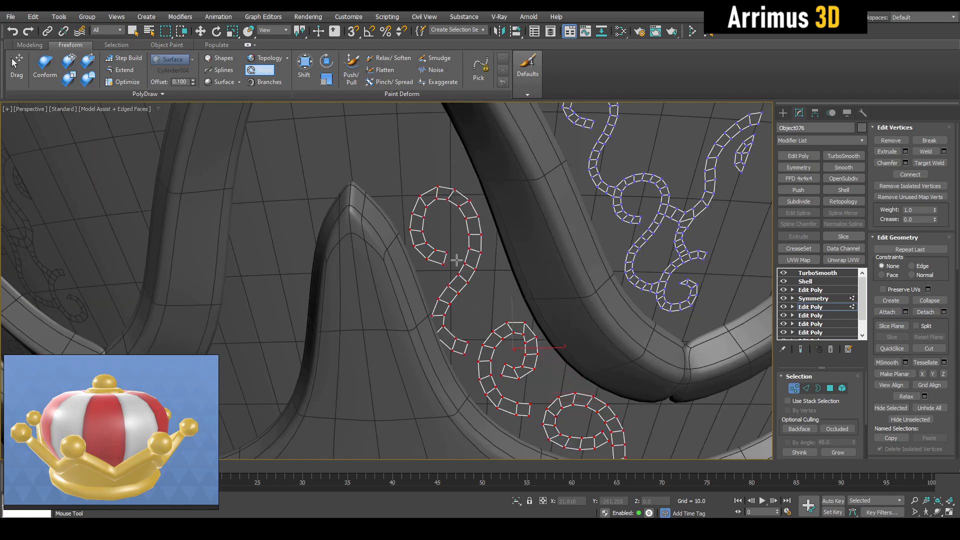
pyautogui.press('F4')
pyautogui.scroll(-5, 429, 319)
pyautogui.scroll(4, 413, 265)
pyautogui.press('F4')
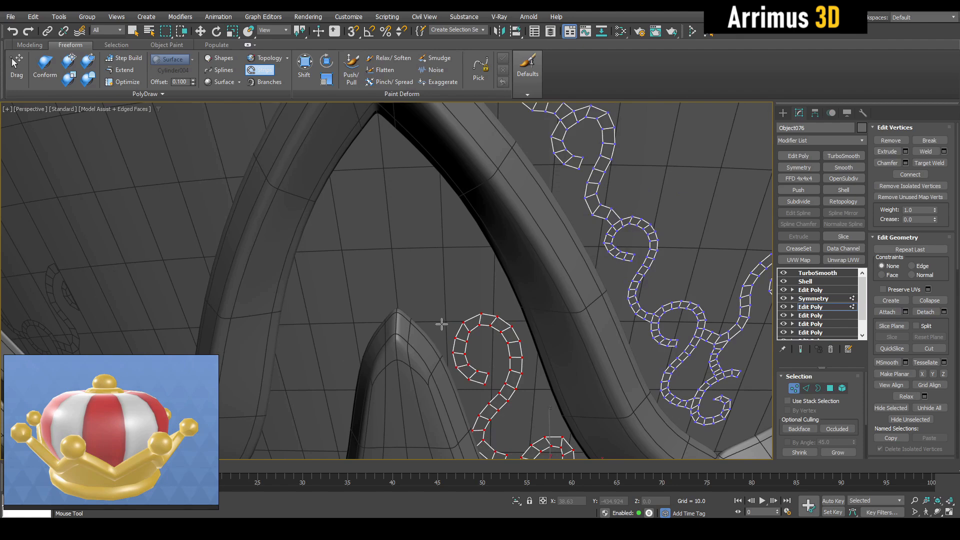
# Draw further curled strips up towards the arch's inner peak, and finish editing the ornament.
pyautogui.press('F4')
pyautogui.scroll(-4, 450, 303)
pyautogui.moveTo(440, 280); pyautogui.dragTo(421, 236)
pyautogui.scroll(4, 425, 255)
pyautogui.press('F4')
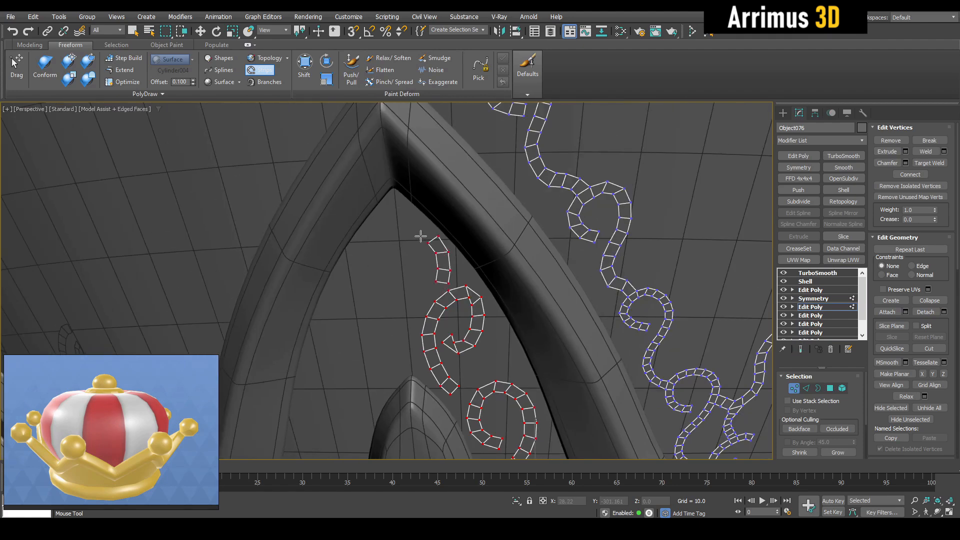
pyautogui.press('F4')
pyautogui.scroll(-6, 433, 269)
pyautogui.rightClick(440, 284)
pyautogui.press('1')
pyautogui.scroll(-4, 445, 280)
pyautogui.press('q')
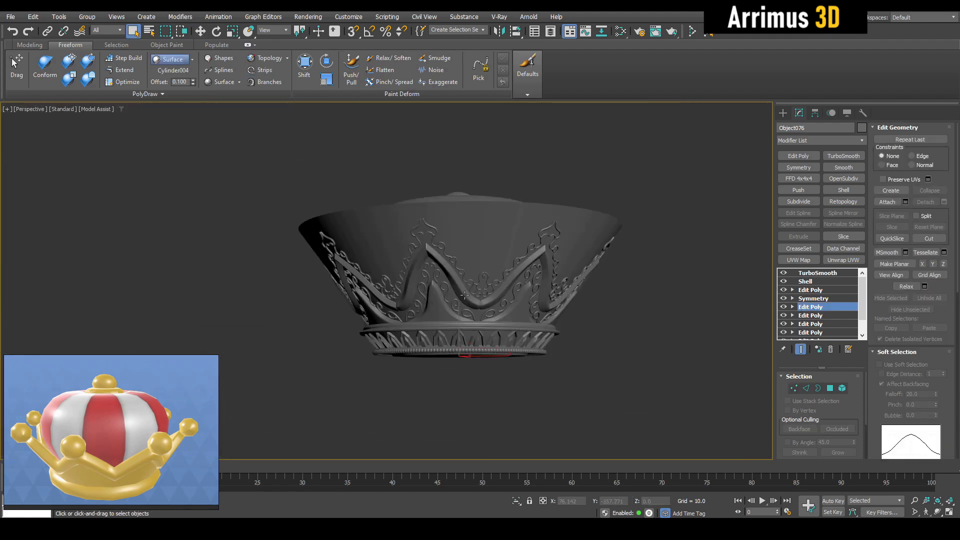
# Select the flared guide cone, invert the selection and isolate the rest of the crown without it.
pyautogui.scroll(2, 465, 306)
pyautogui.keyDown('alt'); pyautogui.moveTo(470, 310); pyautogui.dragTo(480, 353, button='middle'); pyautogui.keyUp('alt')
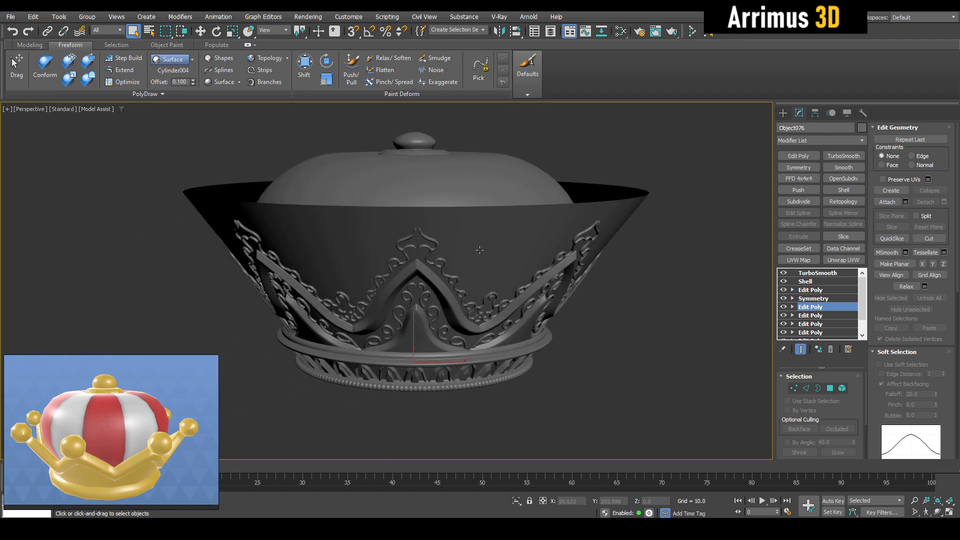
pyautogui.click(479, 250)
pyautogui.keyDown('alt'); pyautogui.moveTo(480, 250); pyautogui.dragTo(498, 298, button='middle'); pyautogui.keyUp('alt')
pyautogui.rightClick(499, 299)
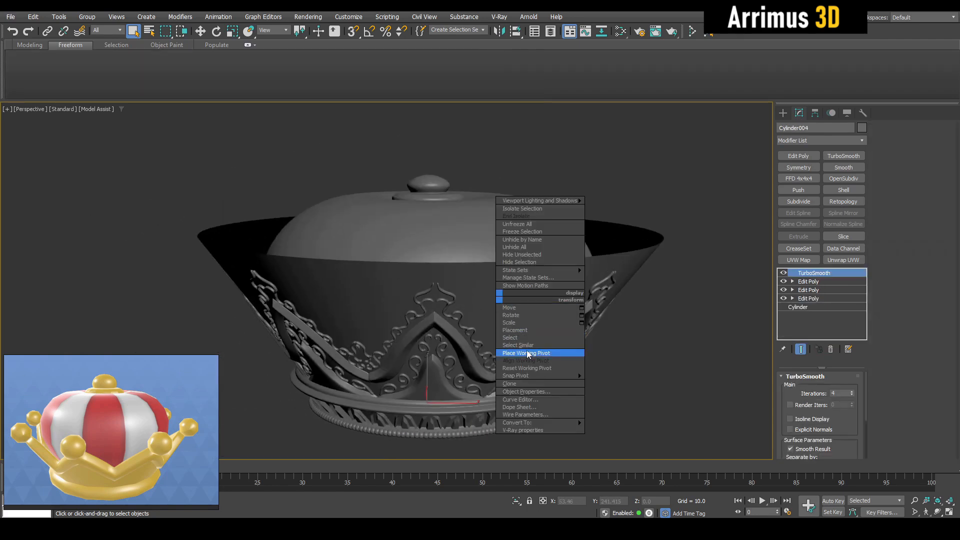
pyautogui.click(526, 391)
pyautogui.click(517, 405)
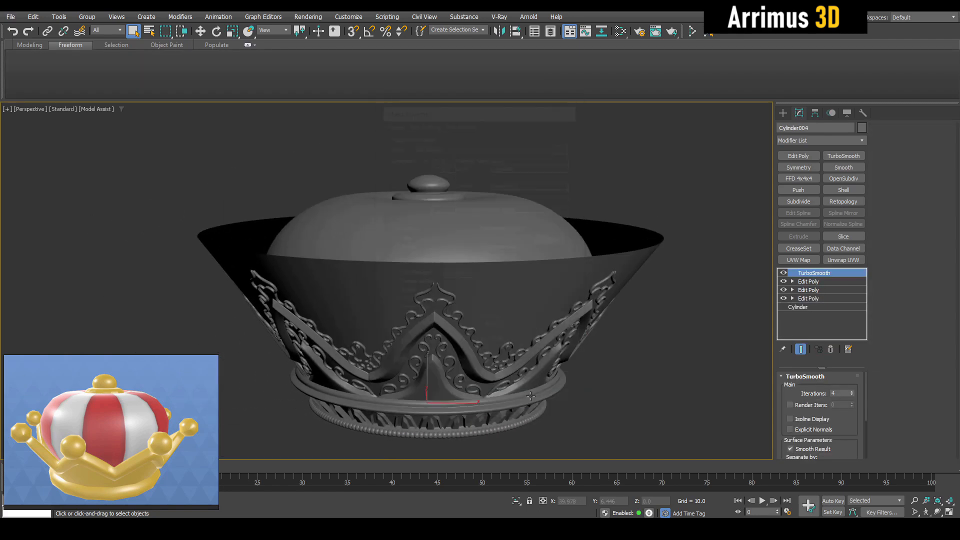
pyautogui.hotkey('ctrl', 'i')
pyautogui.hotkey('alt', 'q')
pyautogui.keyDown('alt'); pyautogui.moveTo(531, 307); pyautogui.dragTo(584, 326, button='middle'); pyautogui.keyUp('alt')
pyautogui.click(584, 326)
pyautogui.press('F4')
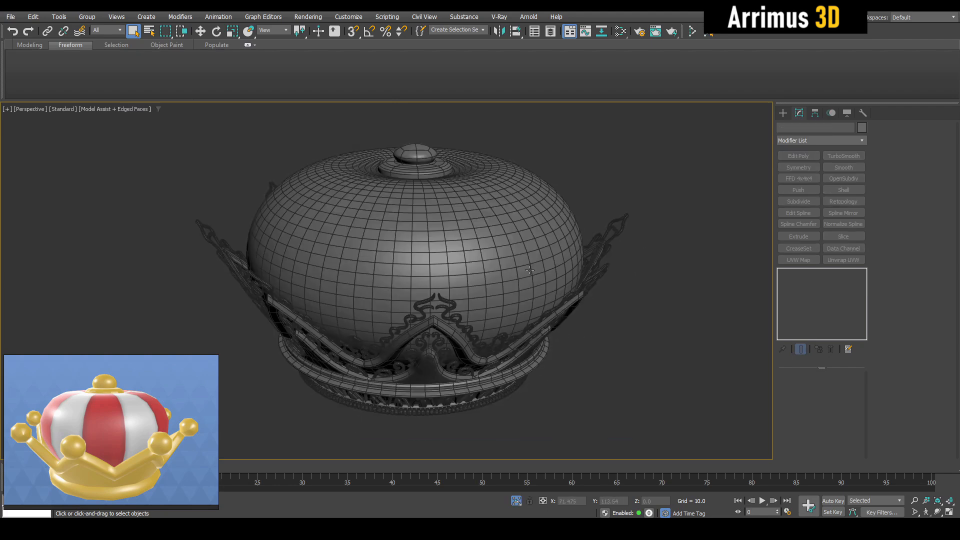
# Enable isoline display on the cushion's TurboSmooth and add an Edit Poly below it for edge editing.
pyautogui.click(526, 268)
pyautogui.click(783, 273)
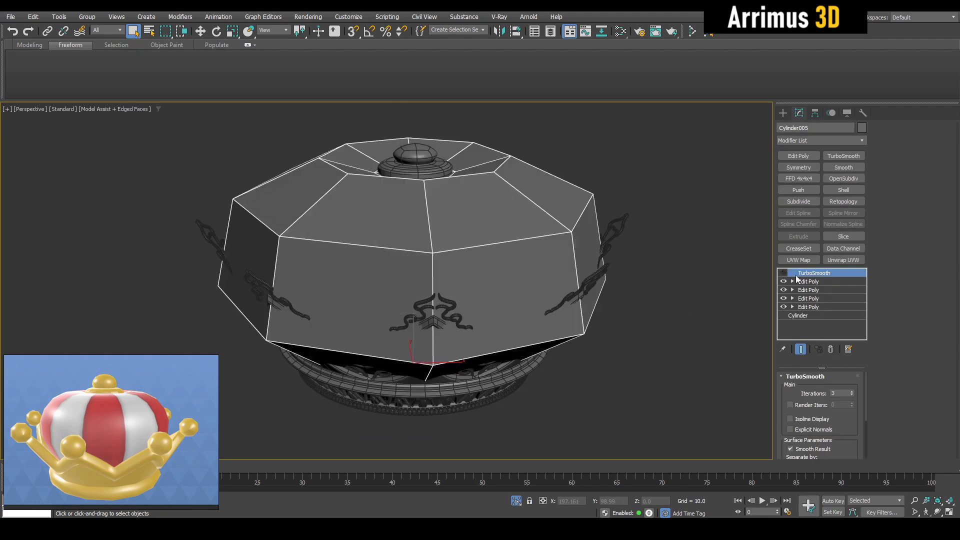
pyautogui.click(783, 273)
pyautogui.click(790, 419)
pyautogui.press('2')
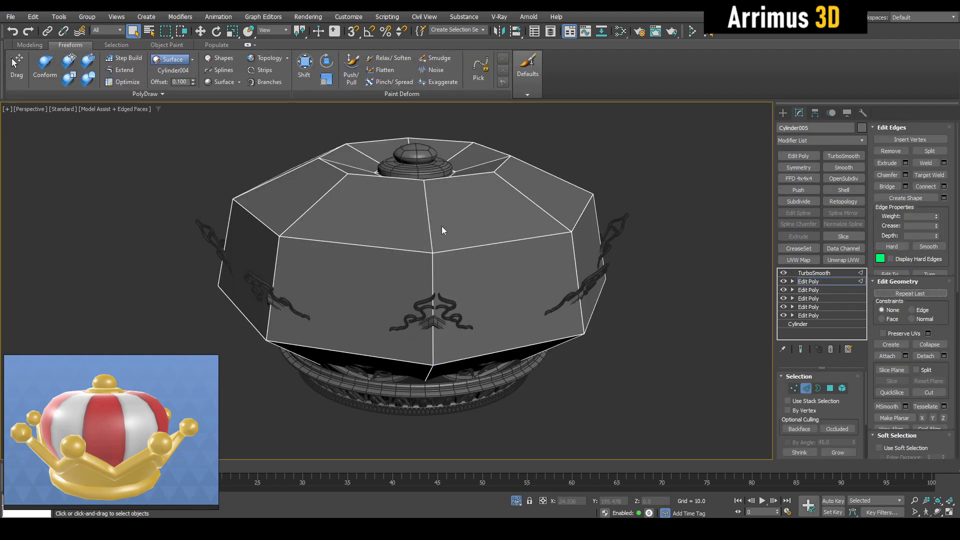
# Try to extrude all of the cushion's vertical edge loops inward as grooves.
pyautogui.doubleClick(430, 225)
pyautogui.hotkey('alt', 'r')
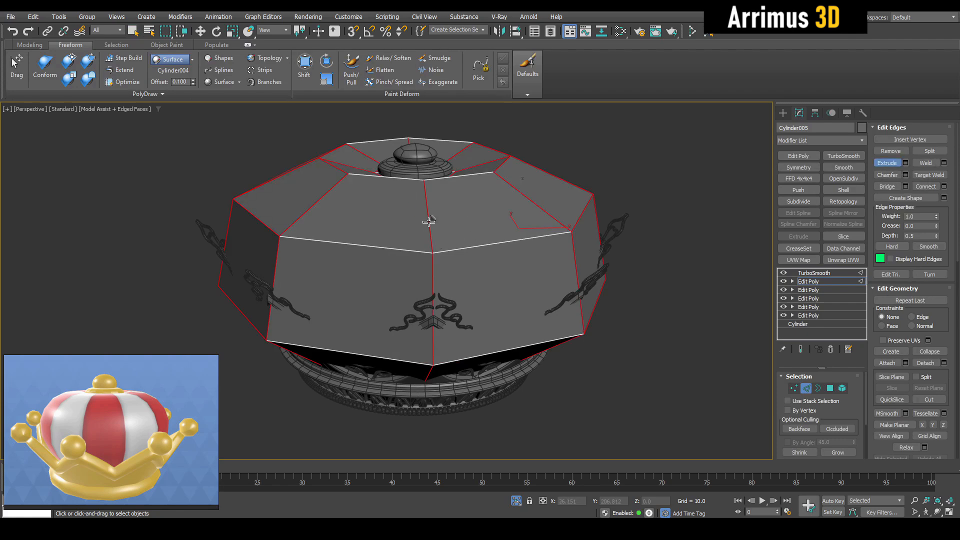
pyautogui.moveTo(429, 222); pyautogui.dragTo(431, 230)
pyautogui.hotkey('ctrl', 'q')
pyautogui.press('F4')
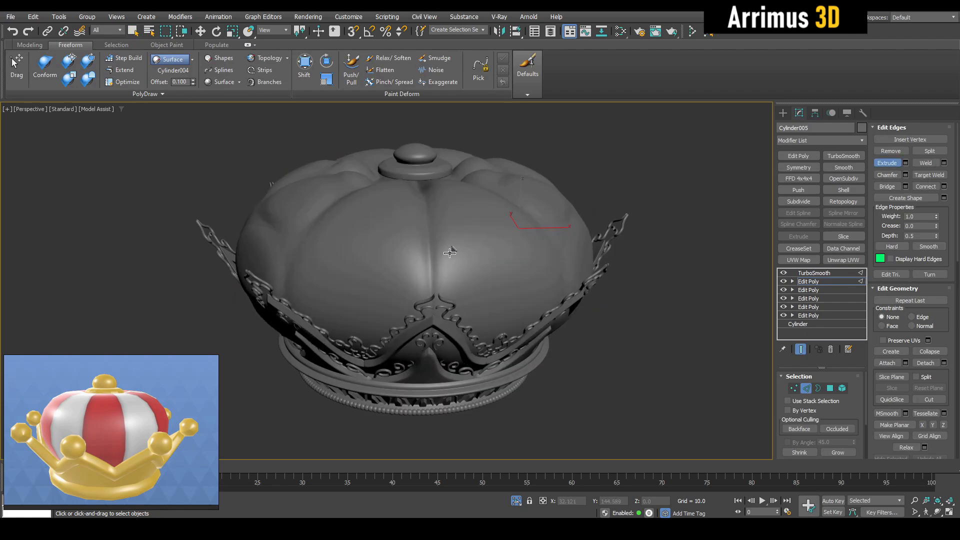
pyautogui.hotkey('ctrl', 'z')
pyautogui.press('F4')
pyautogui.hotkey('ctrl', 'q')
# Reselect the cushion's vertical edge loops and extrude them inward into narrow seams, judging the depth on the smoothed result.
pyautogui.moveTo(428, 225); pyautogui.dragTo(431, 229, button='middle')
pyautogui.doubleClick(430, 229)
pyautogui.hotkey('alt', 'r')
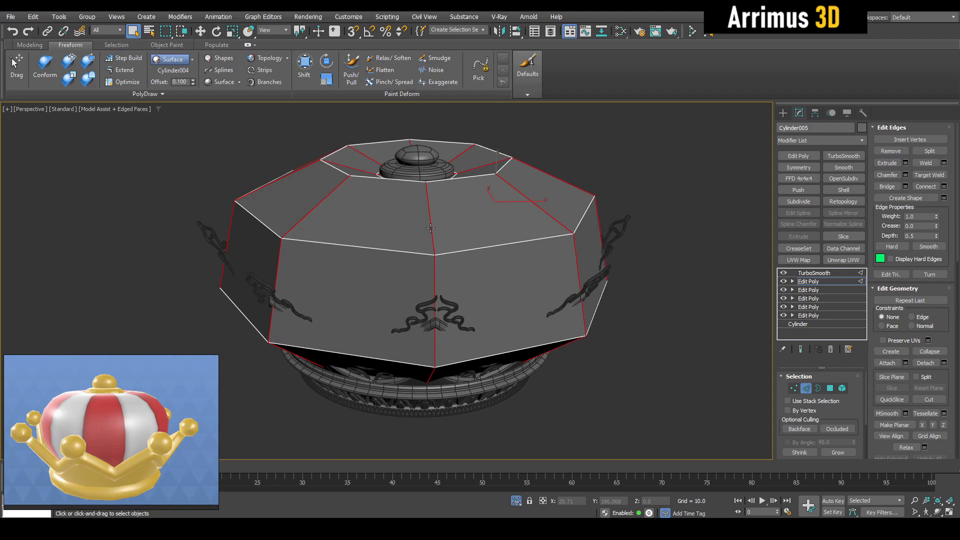
pyautogui.hotkey('ctrl', 'q')
pyautogui.press('F4')
pyautogui.moveTo(445, 241); pyautogui.dragTo(446, 252)
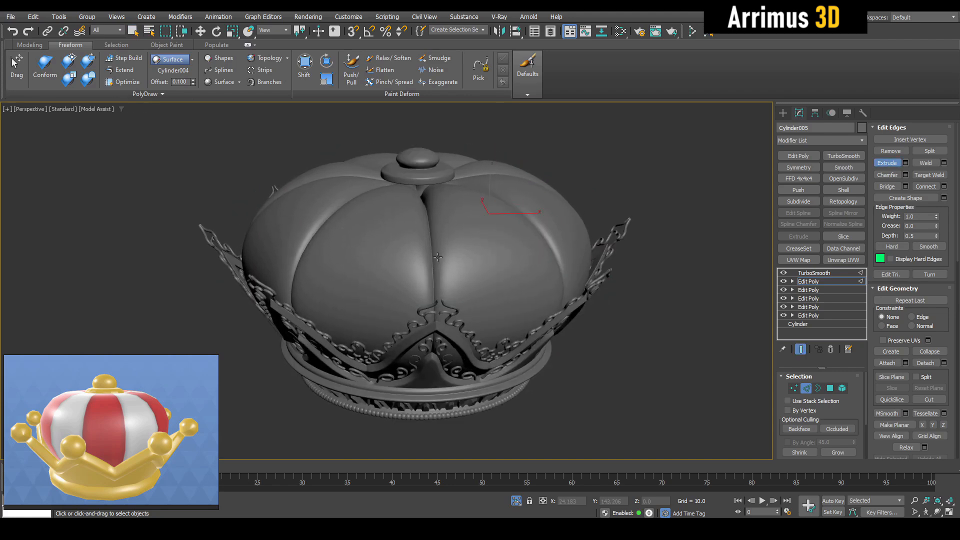
pyautogui.scroll(-2, 438, 257)
pyautogui.press('2')
pyautogui.keyDown('alt'); pyautogui.moveTo(444, 270); pyautogui.dragTo(489, 264, button='middle'); pyautogui.keyUp('alt')
pyautogui.press('F4')
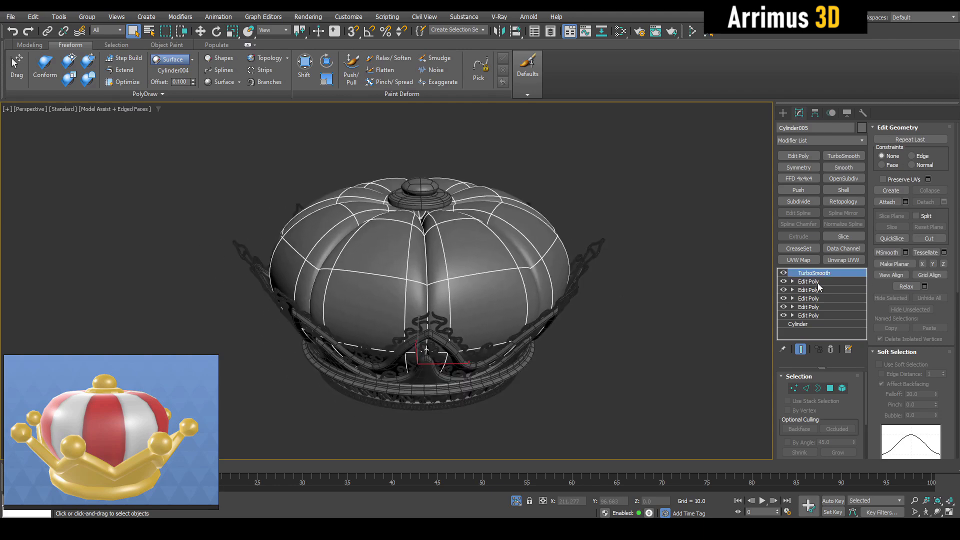
# Disable isoline display on the cushion's TurboSmooth and set its iterations to 1.
pyautogui.click(820, 420)
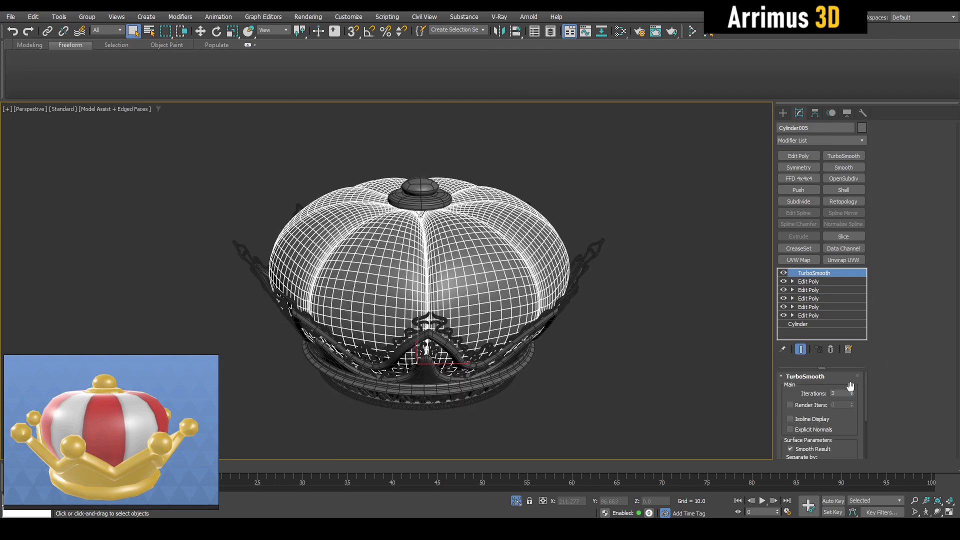
pyautogui.rightClick(852, 391)
pyautogui.click(853, 391)
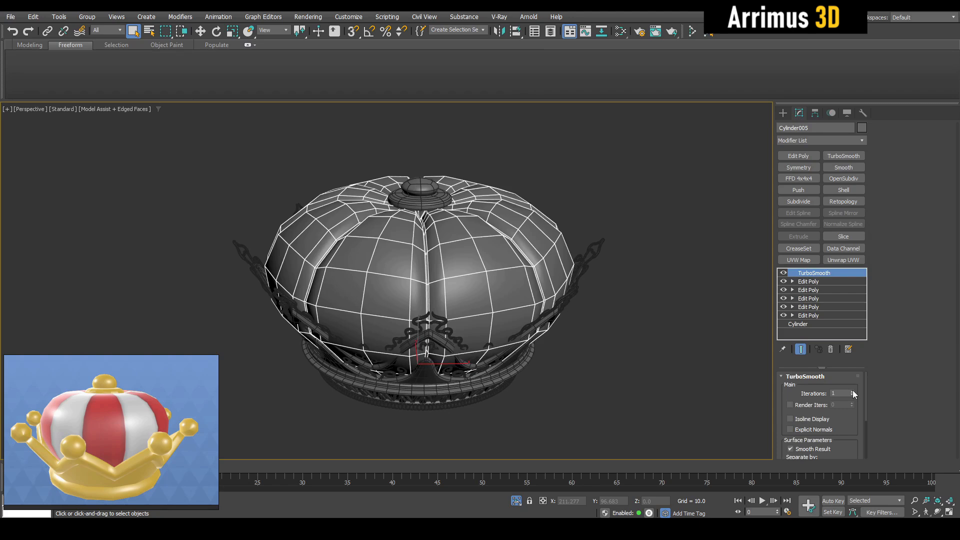
# Add an Edit Poly above TurboSmooth and cut a vertical line of edges beside the middle edge loop of one cushion panel.
pyautogui.moveTo(572, 310); pyautogui.dragTo(582, 296, button='middle')
pyautogui.hotkey('ctrl', 'e')
pyautogui.press('1')
pyautogui.scroll(4, 526, 253)
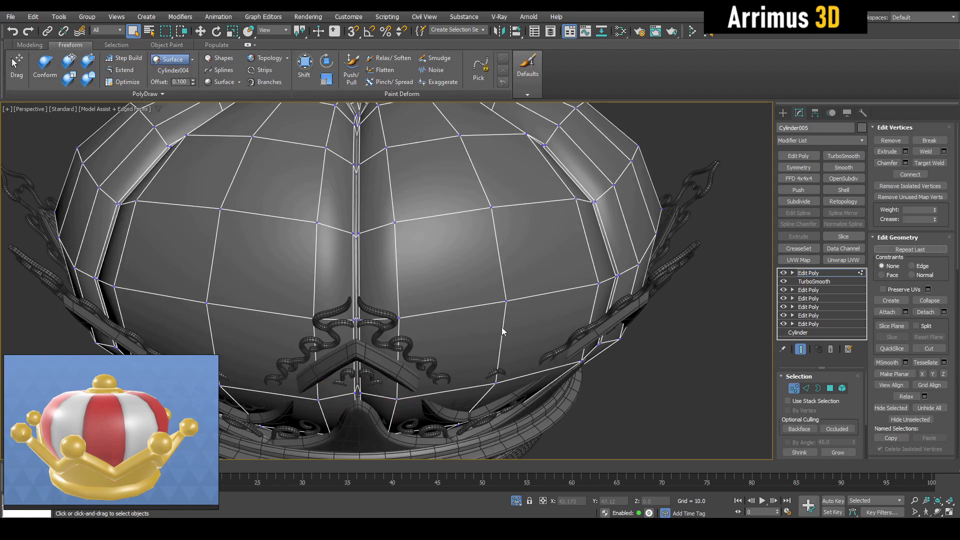
pyautogui.keyDown('alt'); pyautogui.moveTo(502, 327); pyautogui.dragTo(472, 345, button='middle'); pyautogui.keyUp('alt')
pyautogui.hotkey('alt', 'c')
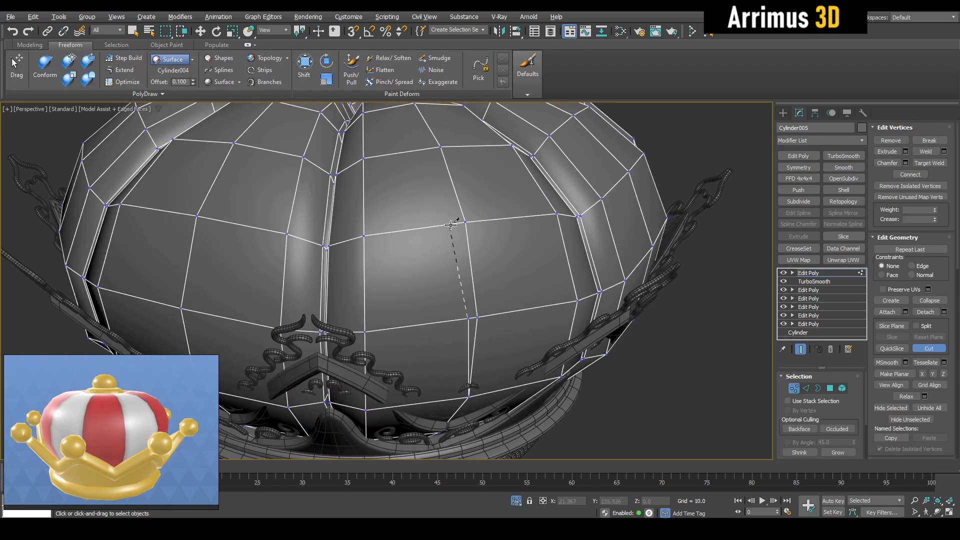
pyautogui.press('2')
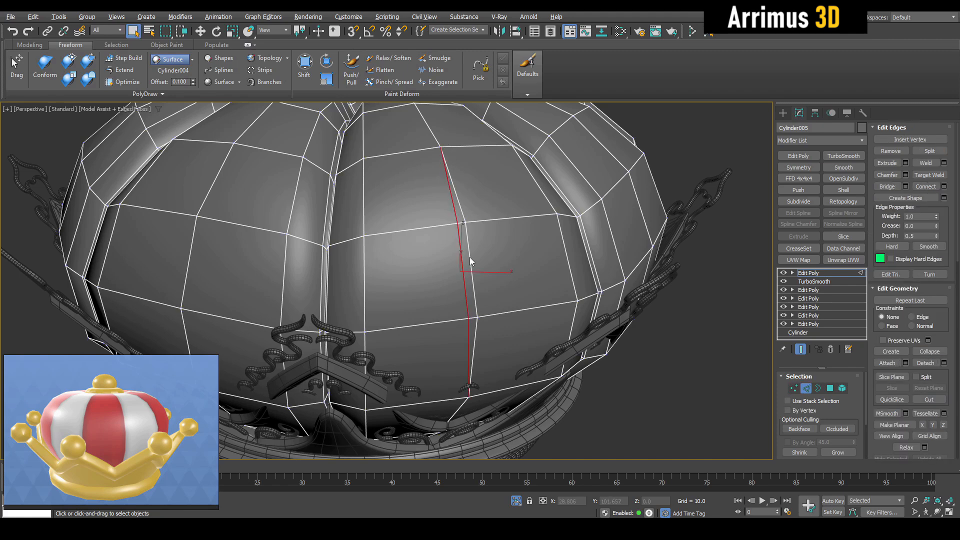
# Select the middle edge next to the new cut and move it slightly off the panel's surface to shape a fold.
pyautogui.press('2')
pyautogui.press('2')
pyautogui.click(470, 258)
pyautogui.press('z')
pyautogui.keyDown('alt'); pyautogui.moveTo(469, 257); pyautogui.dragTo(305, 271, button='middle'); pyautogui.keyUp('alt')
pyautogui.press('w')
pyautogui.keyDown('alt'); pyautogui.moveTo(395, 281); pyautogui.dragTo(376, 285, button='middle'); pyautogui.keyUp('alt')
pyautogui.moveTo(388, 280); pyautogui.dragTo(409, 304)
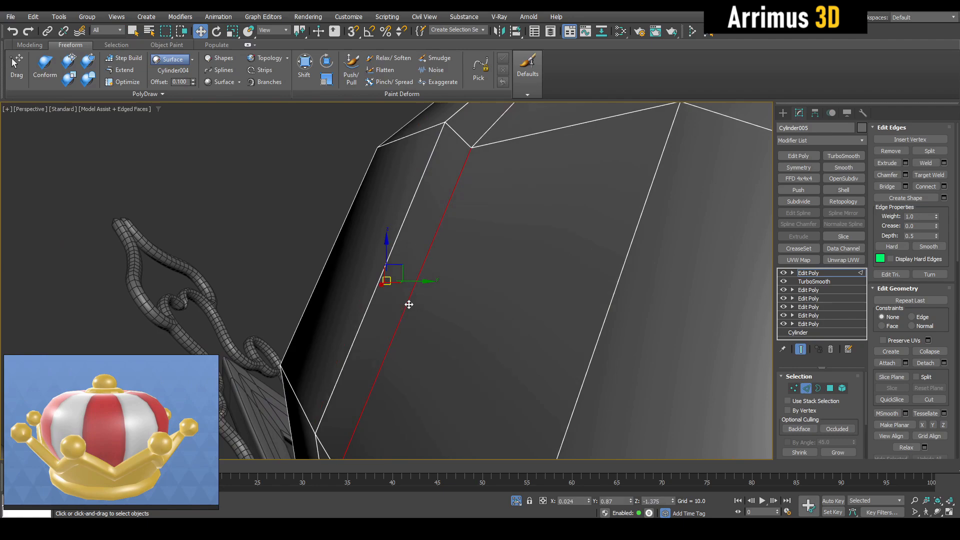
pyautogui.keyDown('alt'); pyautogui.moveTo(409, 304); pyautogui.dragTo(509, 315, button='middle'); pyautogui.keyUp('alt')
pyautogui.scroll(-6, 478, 305)
pyautogui.press('2')
pyautogui.press('z')
# Add another Edit Poly to the cushion and rotate all its vertices about the vertical axis with angle snap.
pyautogui.hotkey('ctrl', 'e')
pyautogui.press('1')
pyautogui.hotkey('ctrl', 'a')
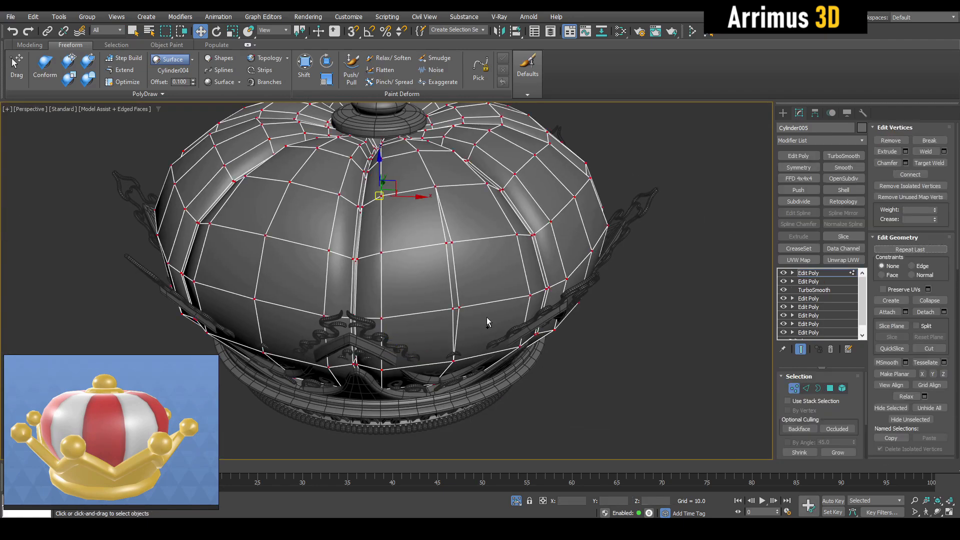
pyautogui.press('e')
pyautogui.scroll(-3, 477, 304)
pyautogui.moveTo(456, 256); pyautogui.dragTo(451, 256)
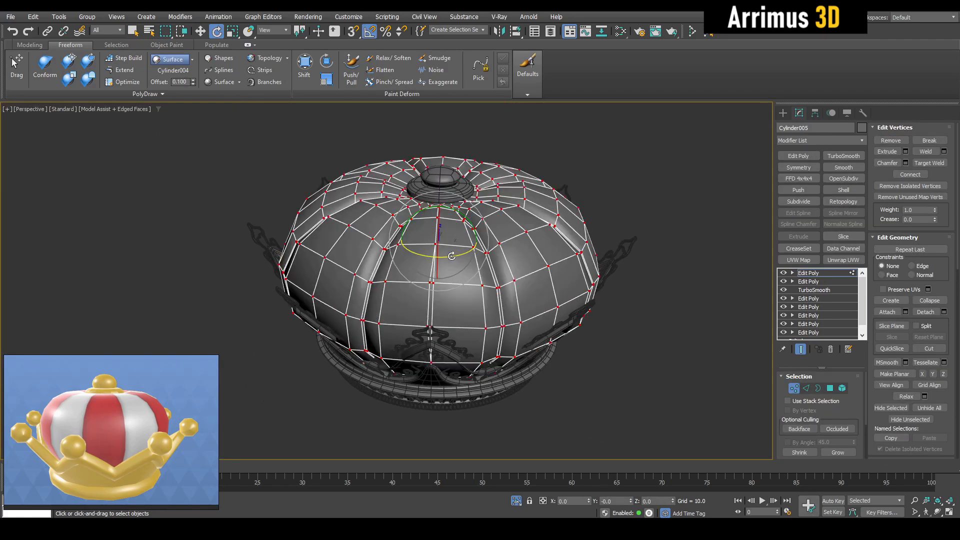
# Add a Symmetry modifier to the cushion, mirroring on the X axis with Flip enabled.
pyautogui.press('1')
pyautogui.press('q')
pyautogui.press('z')
pyautogui.keyDown('alt'); pyautogui.moveTo(453, 267); pyautogui.dragTo(473, 265, button='middle'); pyautogui.keyUp('alt')
pyautogui.click(810, 170)
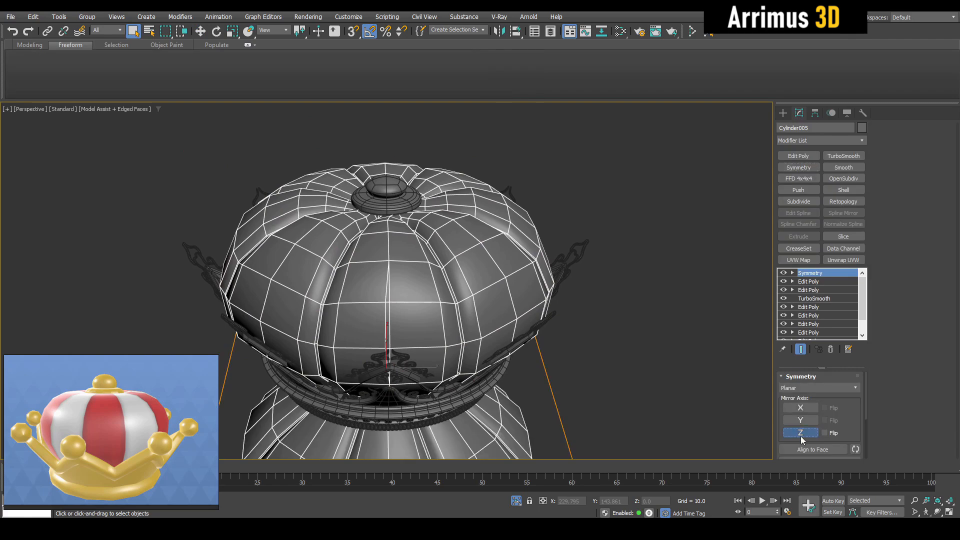
pyautogui.click(801, 407)
pyautogui.click(825, 408)
pyautogui.scroll(4, 499, 287)
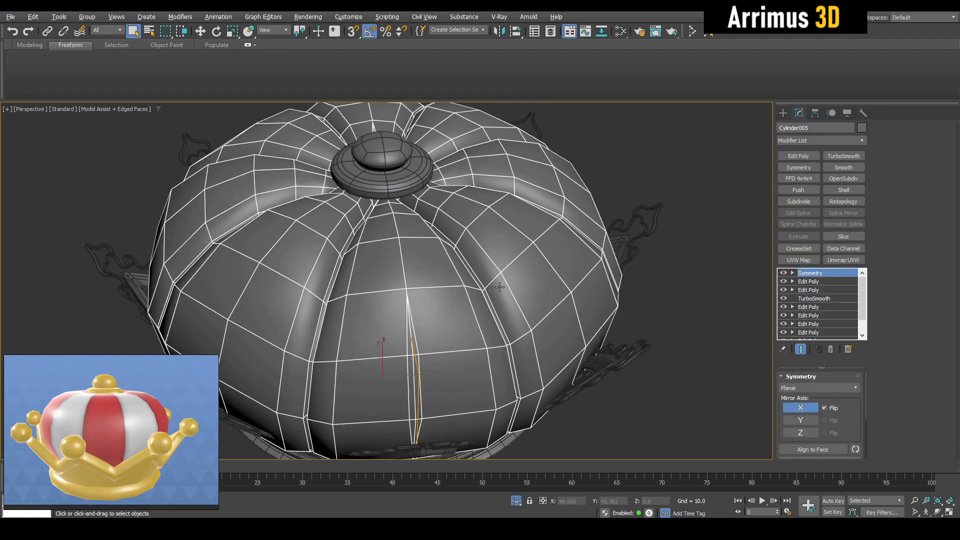
# Undo the Symmetry modifier on the cushion.
pyautogui.keyDown('alt'); pyautogui.moveTo(499, 287); pyautogui.dragTo(479, 267, button='middle'); pyautogui.keyUp('alt')
pyautogui.hotkey('ctrl', 'z')
pyautogui.hotkey('ctrl', 'z')
pyautogui.hotkey('ctrl', 'z')
pyautogui.moveTo(583, 301); pyautogui.dragTo(599, 287, button='middle')
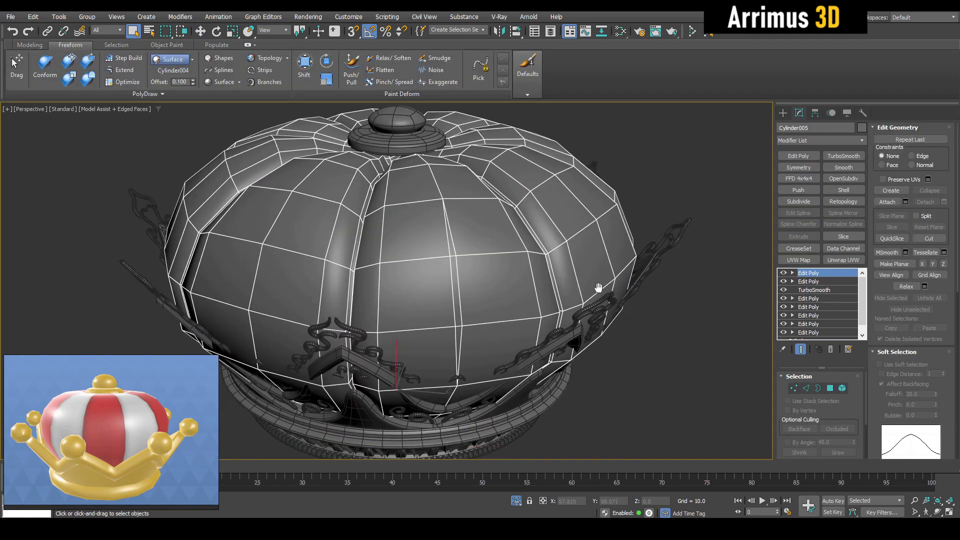
# Rotate the whole cushion object about its vertical axis to -22.5 degrees.
pyautogui.scroll(-3, 502, 318)
pyautogui.press('e')
pyautogui.moveTo(444, 377); pyautogui.dragTo(436, 378)
pyautogui.keyDown('alt'); pyautogui.moveTo(439, 370); pyautogui.dragTo(477, 344, button='middle'); pyautogui.keyUp('alt')
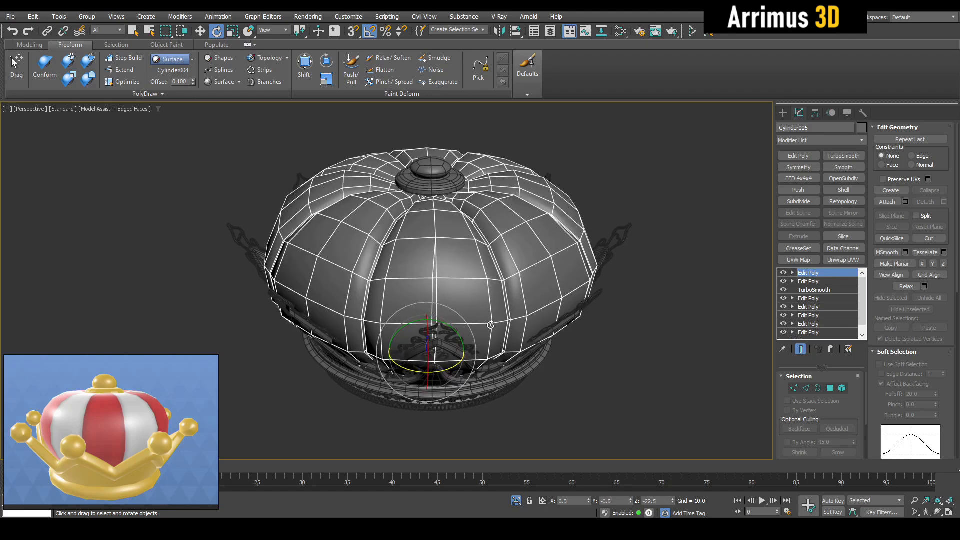
# Clone the cushion beside the crown and delete the TurboSmooth and the modifiers above it from the clone.
pyautogui.scroll(-4, 542, 292)
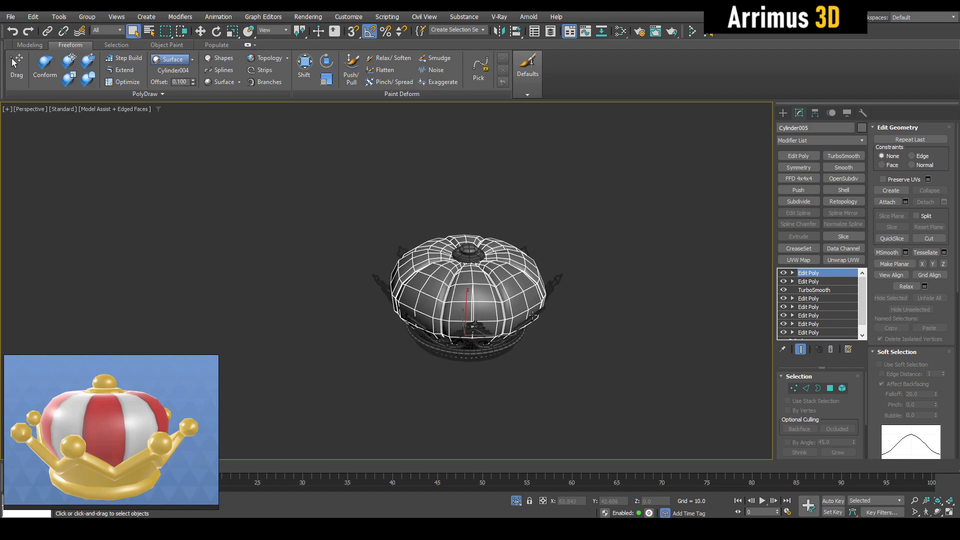
pyautogui.press('w')
pyautogui.keyDown('shift'); pyautogui.moveTo(473, 300); pyautogui.dragTo(235, 302); pyautogui.keyUp('shift')
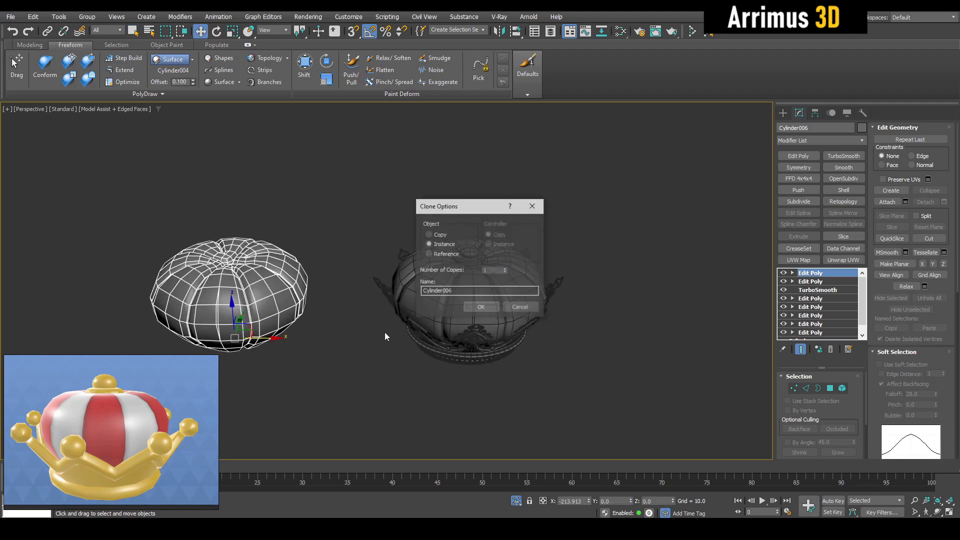
pyautogui.click(474, 307)
pyautogui.rightClick(814, 292)
pyautogui.click(823, 305)
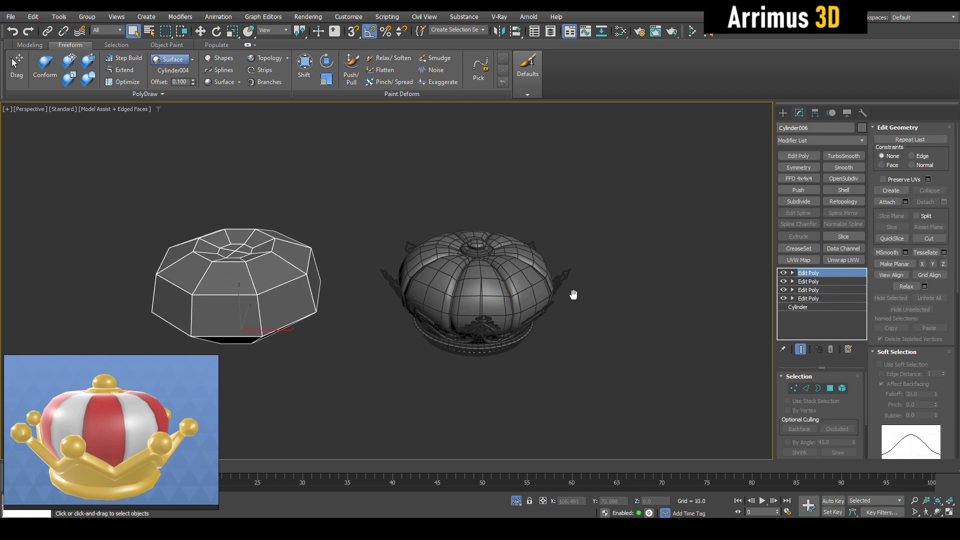
# Collapse the original cushion to an Editable Poly and add a Symmetry modifier mirroring on X with Flip.
pyautogui.scroll(3, 502, 286)
pyautogui.click(508, 275)
pyautogui.press('z')
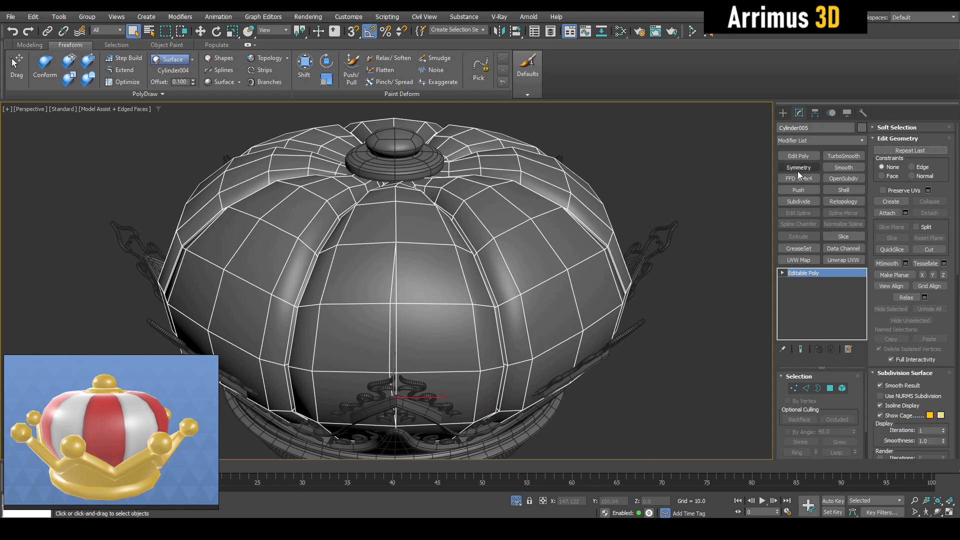
pyautogui.click(798, 168)
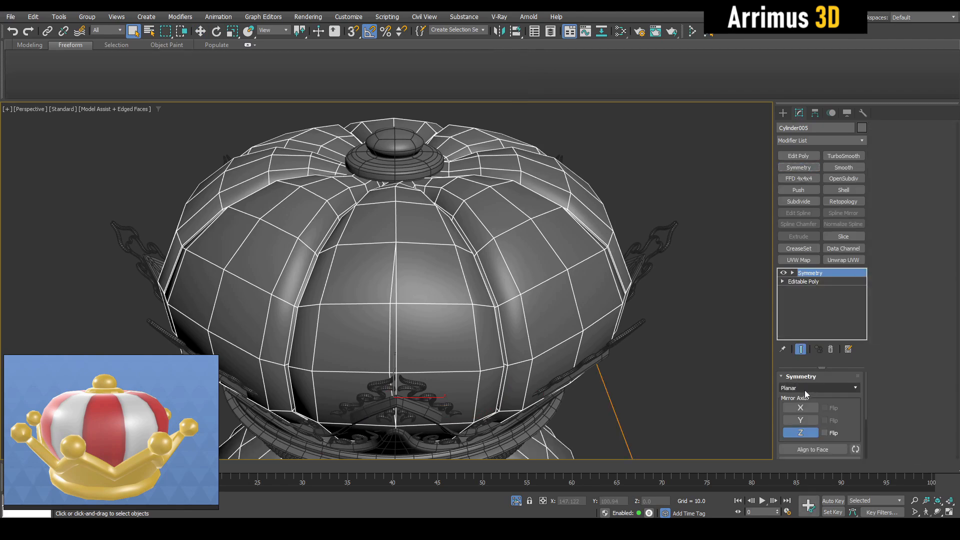
# Add TurboSmooth above the cushion's Symmetry, raise its iterations and turn on Isoline Display.
pyautogui.click(844, 156)
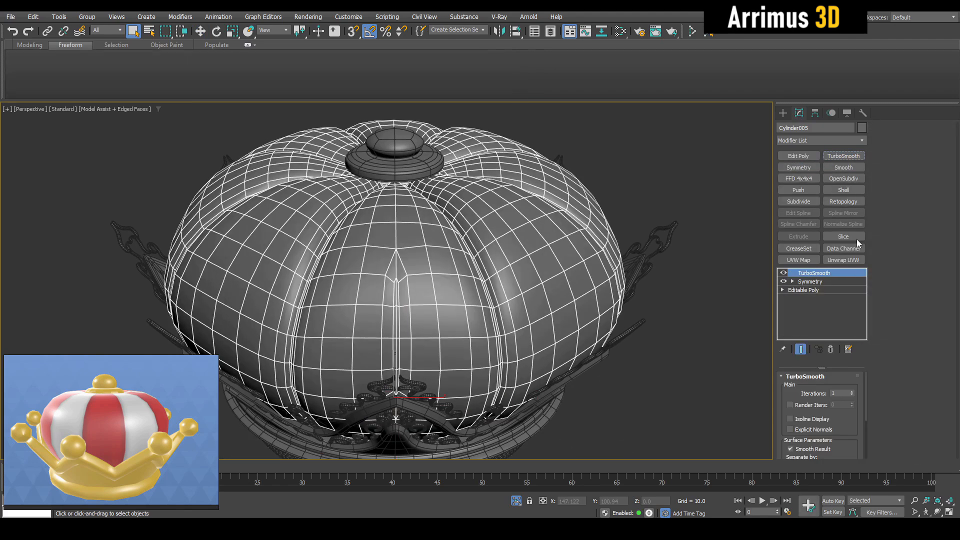
pyautogui.press('F4')
pyautogui.click(852, 391)
pyautogui.press('F4')
pyautogui.click(816, 419)
# Add an Edit Poly below the cushion's Symmetry and move the front panel's middle fold edge about 1.3 in Y and -0.5 in Z.
pyautogui.click(817, 290)
pyautogui.click(799, 156)
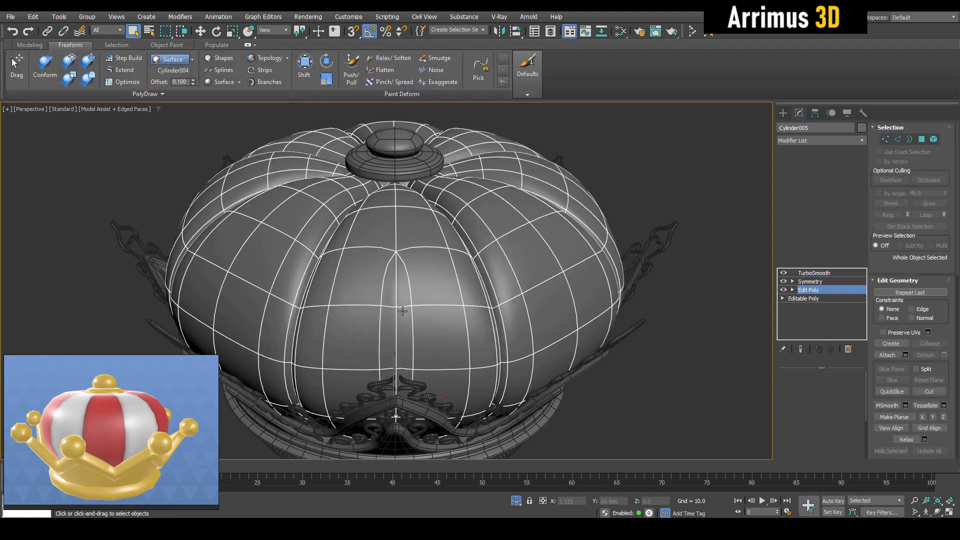
pyautogui.press('2')
pyautogui.press('`')
pyautogui.press('z')
pyautogui.press('w')
pyautogui.keyDown('alt'); pyautogui.moveTo(399, 318); pyautogui.dragTo(442, 323, button='middle'); pyautogui.keyUp('alt')
pyautogui.scroll(-4, 442, 322)
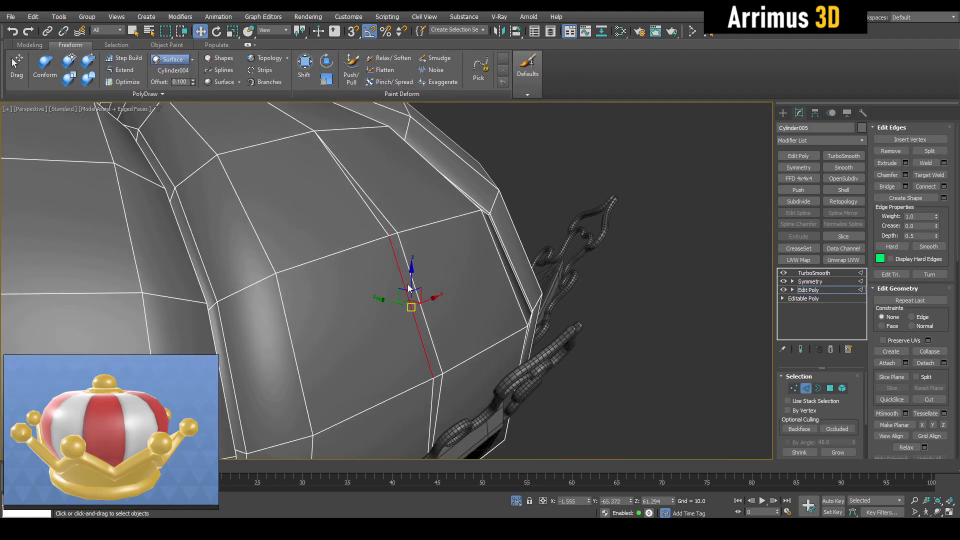
pyautogui.moveTo(412, 285); pyautogui.dragTo(405, 286)
pyautogui.press('`')
pyautogui.press('F4')
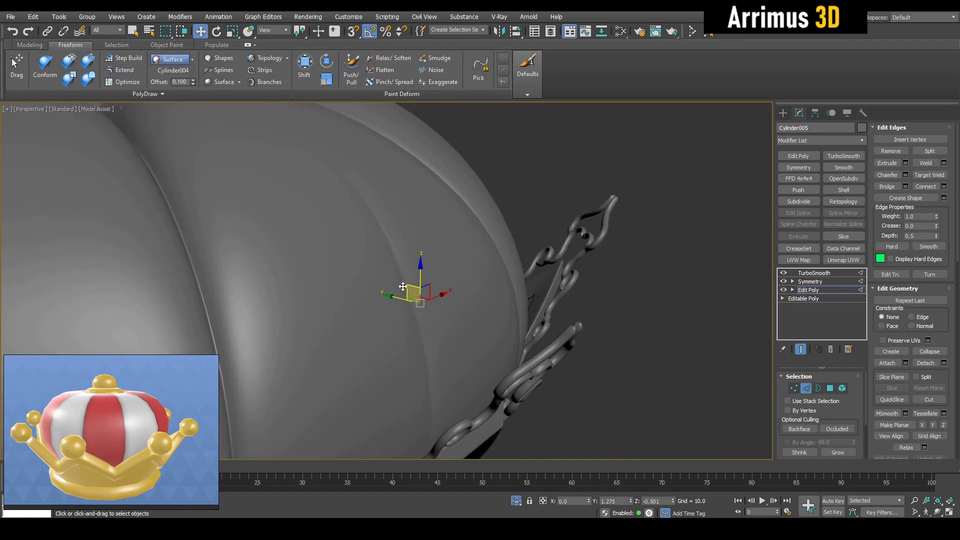
# Turn on the Edge constraint and slide the cushion's fold edge about -2.3 along X.
pyautogui.scroll(-5, 353, 300)
pyautogui.keyDown('alt'); pyautogui.moveTo(406, 287); pyautogui.dragTo(464, 298, button='middle'); pyautogui.keyUp('alt')
pyautogui.scroll(3, 384, 300)
pyautogui.press('F4')
pyautogui.press('F4')
pyautogui.press('`')
pyautogui.press('F4')
pyautogui.keyDown('alt'); pyautogui.moveTo(384, 314); pyautogui.dragTo(352, 307, button='middle'); pyautogui.keyUp('alt')
pyautogui.press('q')
pyautogui.click(352, 307)
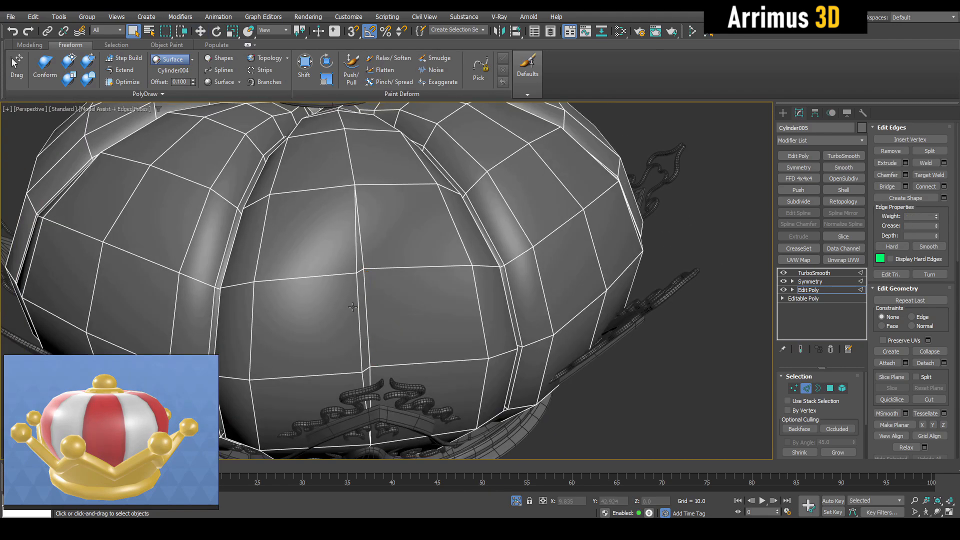
pyautogui.press('`')
pyautogui.press('F4')
pyautogui.hotkey('shift', 'x')
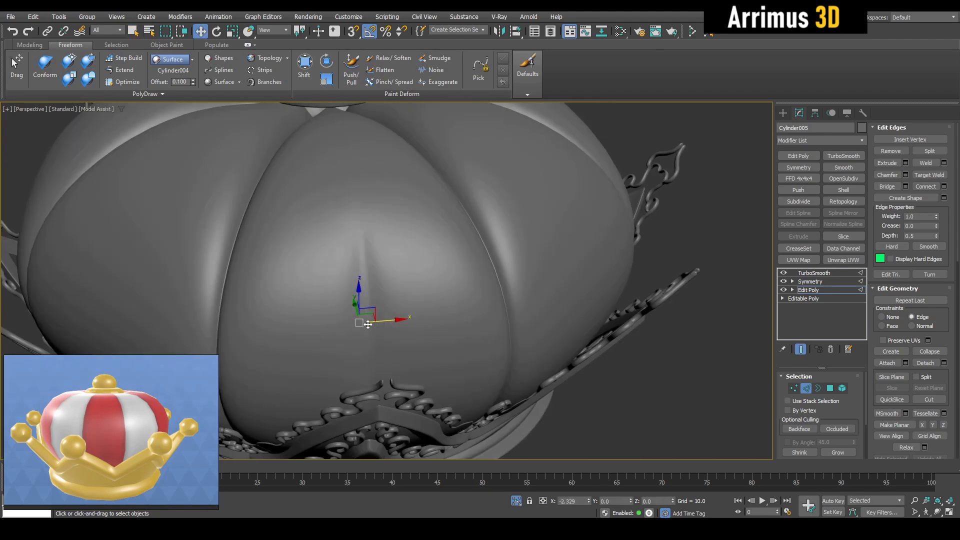
pyautogui.scroll(-5, 368, 325)
pyautogui.press('q')
pyautogui.click(493, 336)
pyautogui.keyDown('alt'); pyautogui.moveTo(493, 336); pyautogui.dragTo(467, 327, button='middle'); pyautogui.keyUp('alt')
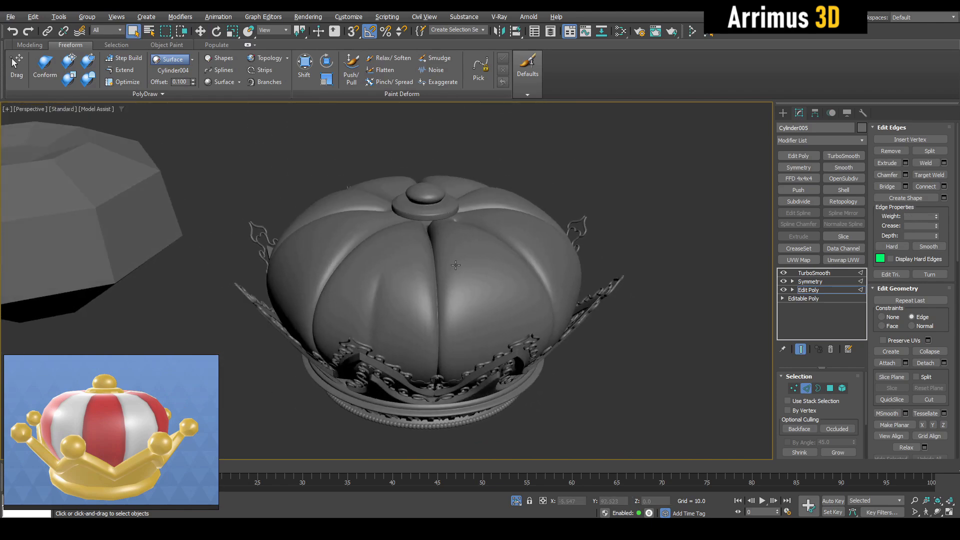
# Select all vertices of the finial in its Edit Poly and lower them slightly toward the cushion.
pyautogui.scroll(8, 448, 236)
pyautogui.press('F4')
pyautogui.press('`')
pyautogui.press('2')
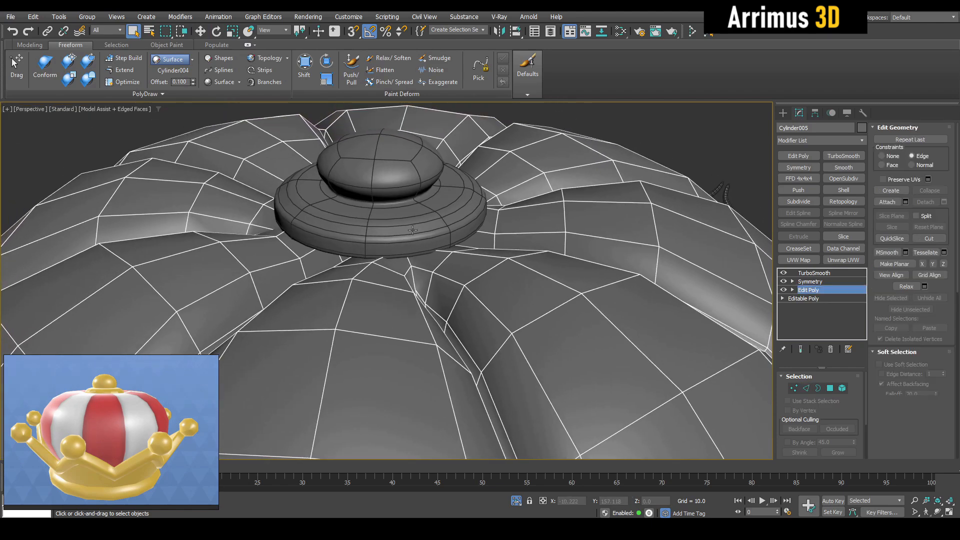
pyautogui.click(413, 228)
pyautogui.click(813, 284)
pyautogui.press('1')
pyautogui.hotkey('ctrl', 'a')
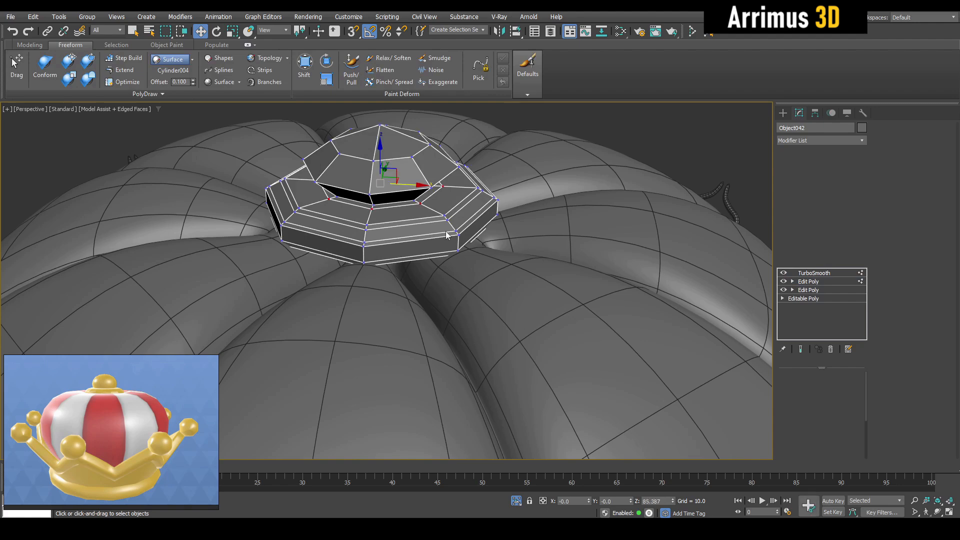
pyautogui.press('`')
pyautogui.press('F4')
pyautogui.moveTo(377, 154); pyautogui.dragTo(379, 163)
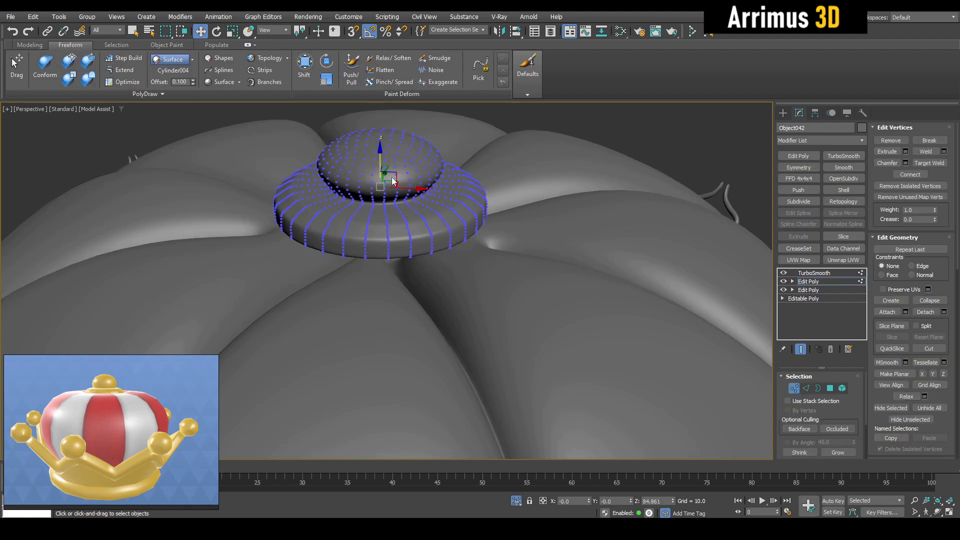
pyautogui.press('1')
pyautogui.press('q')
# Add another Edit Poly and a second Symmetry modifier between the cushion's first Symmetry and TurboSmooth.
pyautogui.scroll(-8, 395, 225)
pyautogui.keyDown('alt'); pyautogui.moveTo(453, 280); pyautogui.dragTo(459, 312, button='middle'); pyautogui.keyUp('alt')
pyautogui.click(460, 312)
pyautogui.press('F4')
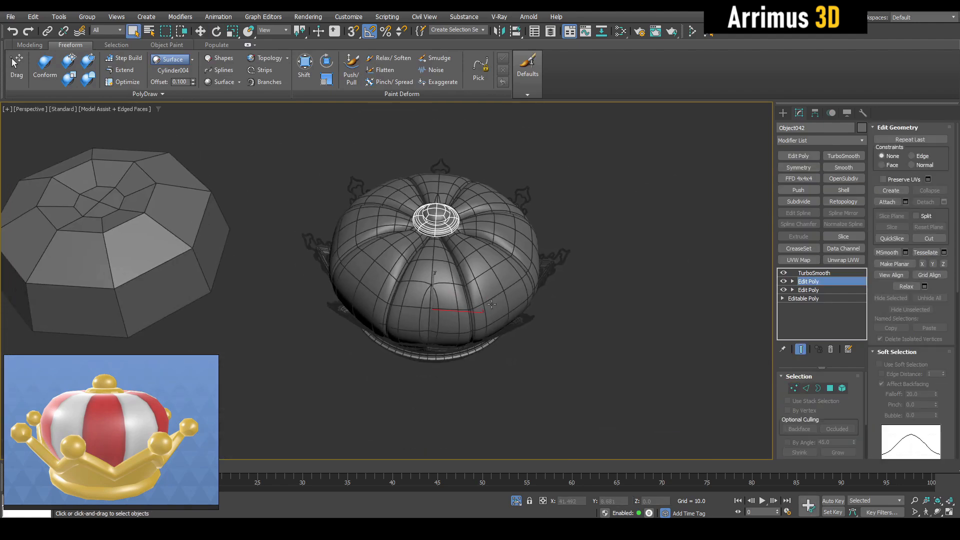
pyautogui.scroll(3, 521, 289)
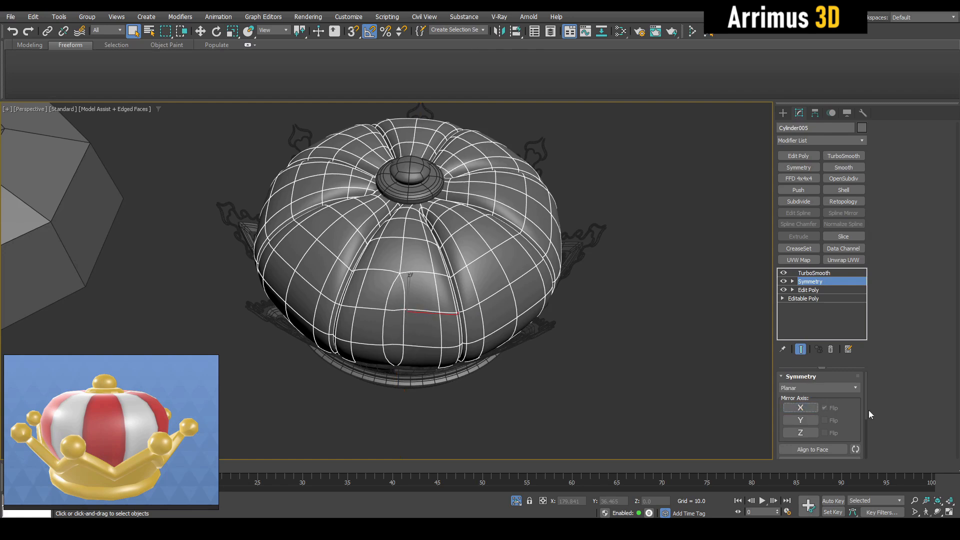
pyautogui.click(798, 156)
pyautogui.click(798, 167)
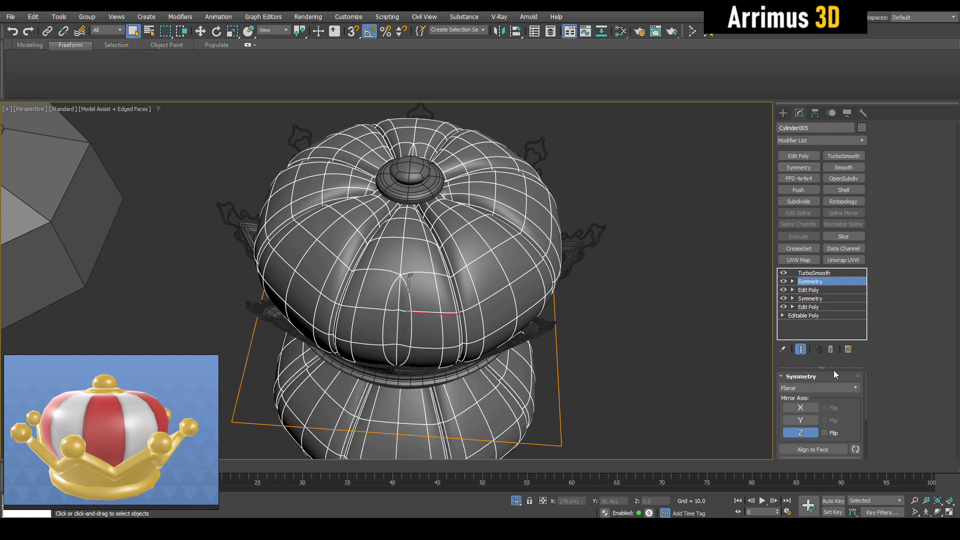
# Switch the cushion's new Symmetry modifier from Planar to Radial and enter a count.
pyautogui.click(801, 433)
pyautogui.moveTo(867, 389); pyautogui.dragTo(868, 410)
pyautogui.click(833, 381)
pyautogui.click(827, 399)
pyautogui.write('11')
pyautogui.press('Return')
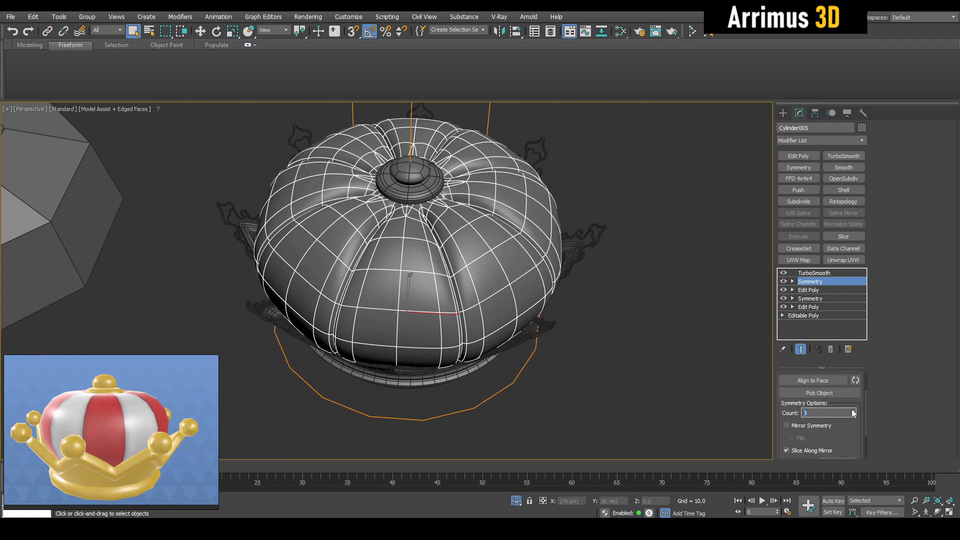
# Try different radial symmetry counts, including 14, to adjust the number of cushion panels.
pyautogui.press('F4')
pyautogui.moveTo(638, 341)
pyautogui.mouseDown(button='middle')
pyautogui.moveTo(656, 361)
pyautogui.moveTo(652, 348)
pyautogui.mouseUp(button='middle')
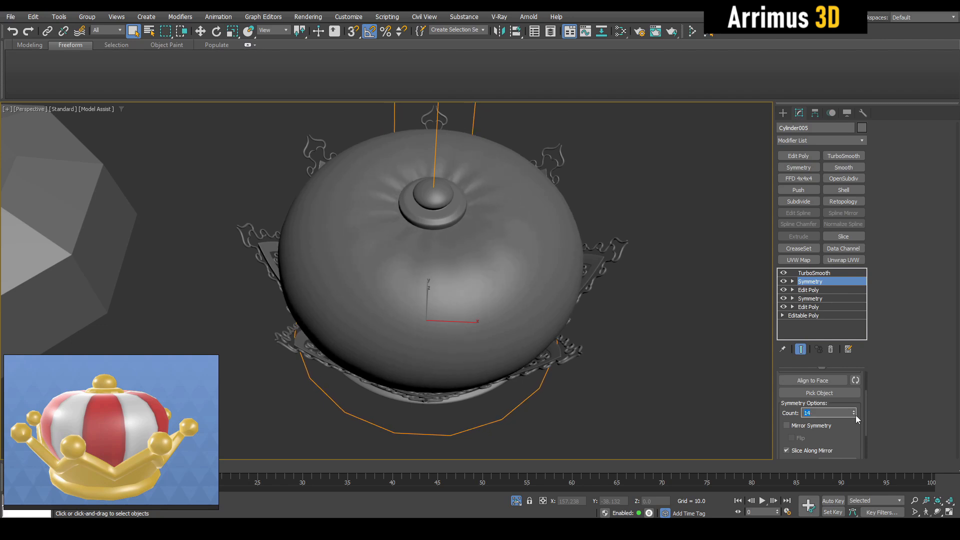
pyautogui.moveTo(857, 415); pyautogui.dragTo(857, 415)
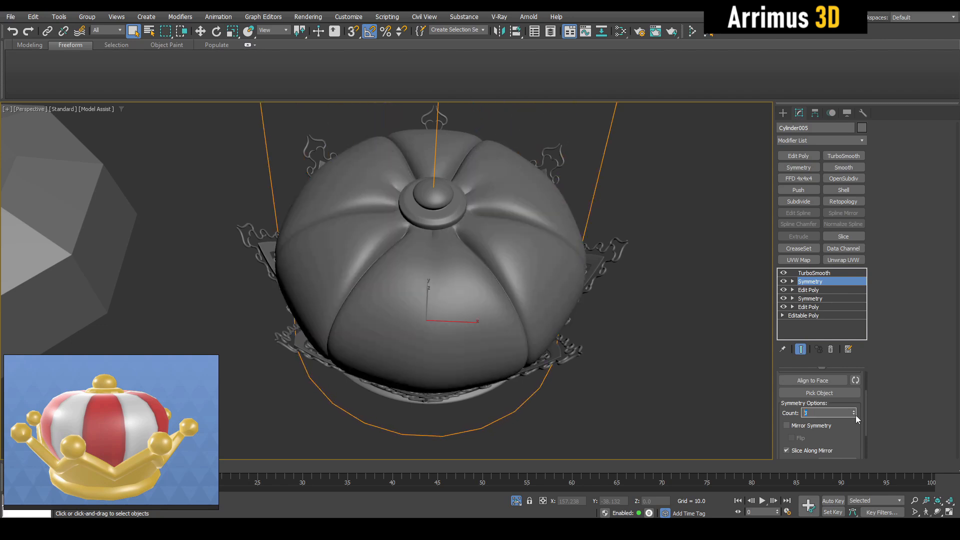
pyautogui.click(856, 415)
pyautogui.click(854, 411)
pyautogui.click(853, 411)
pyautogui.click(853, 411)
pyautogui.click(853, 411)
pyautogui.click(853, 411)
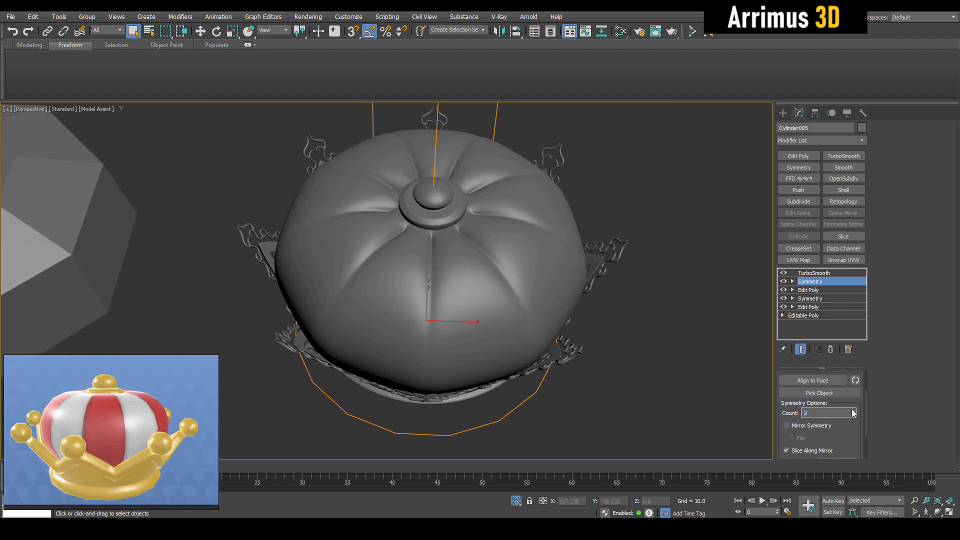
pyautogui.click(854, 417)
pyautogui.click(854, 417)
# Examine the crown and its cushion from the front with and without wireframe edges, and clear the selection.
pyautogui.keyDown('alt'); pyautogui.moveTo(576, 383); pyautogui.dragTo(553, 326, button='middle'); pyautogui.keyUp('alt')
pyautogui.click(556, 328)
pyautogui.press('F4')
pyautogui.scroll(-4, 464, 287)
pyautogui.scroll(4, 464, 287)
pyautogui.press('F4')
pyautogui.press('F4')
pyautogui.press('F4')
pyautogui.moveTo(457, 288); pyautogui.dragTo(533, 320, button='middle')
pyautogui.press('F4')
pyautogui.click(539, 294)
pyautogui.hotkey('ctrl', 'd')
pyautogui.press('F4')
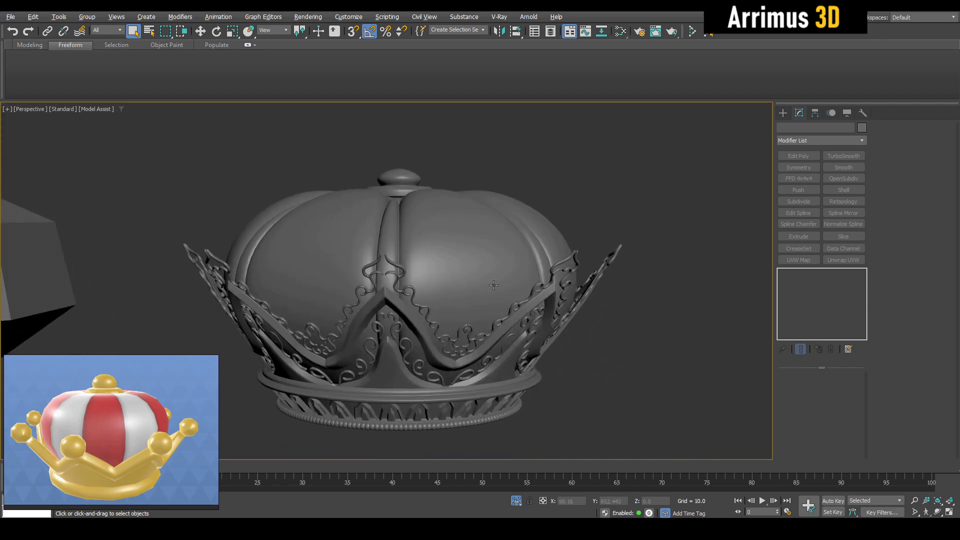